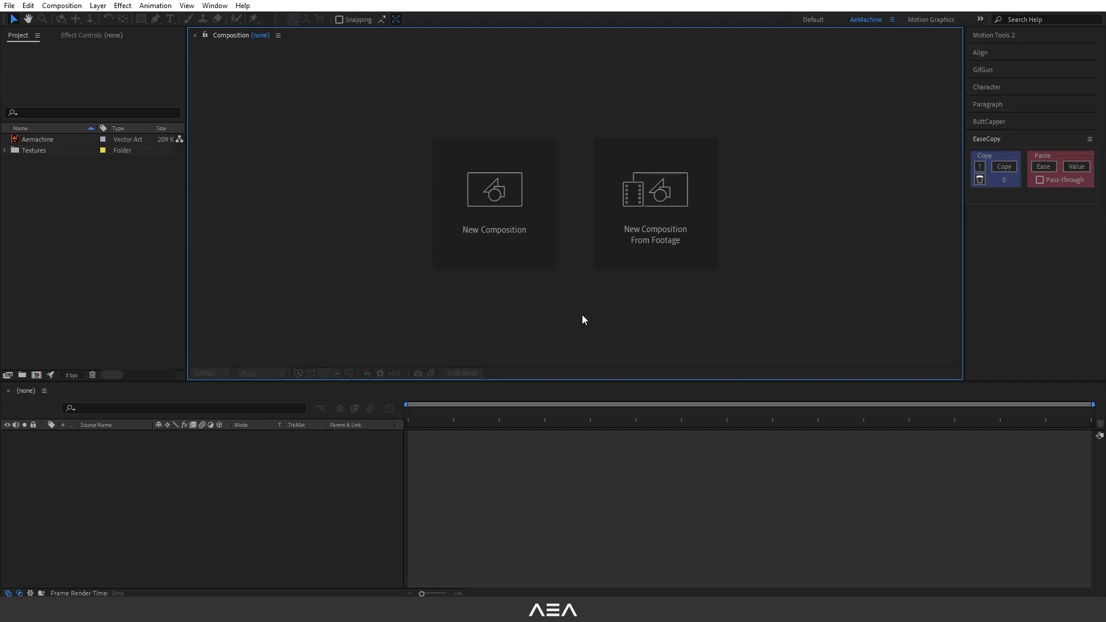
Create a new composition named Saber Logo Placeholder.
click(499, 199)
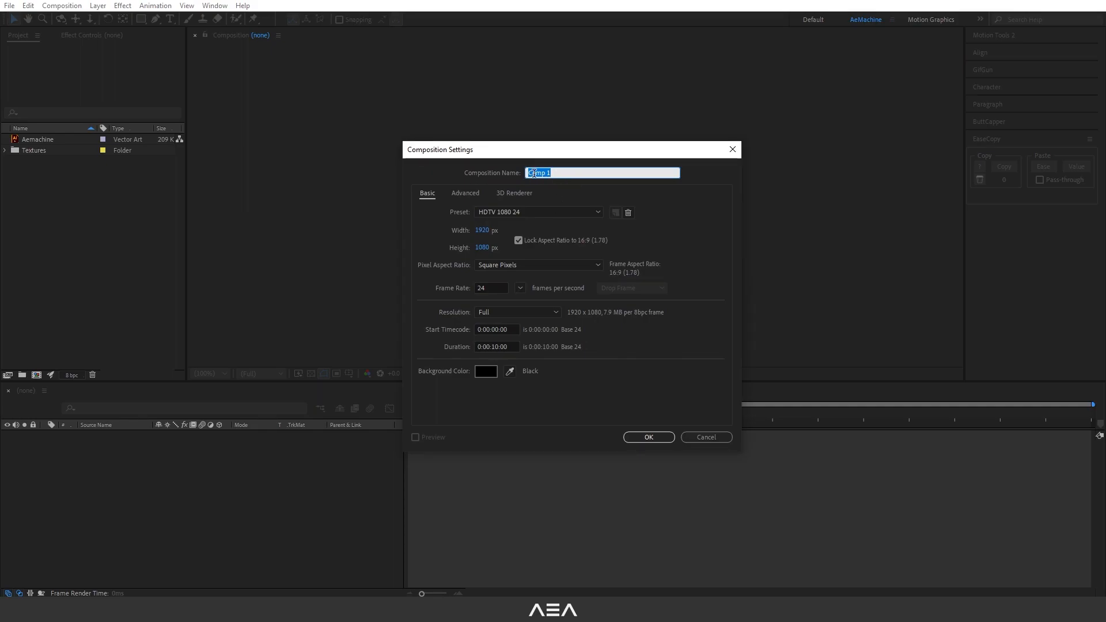
text(Saber Logo Placeholder)
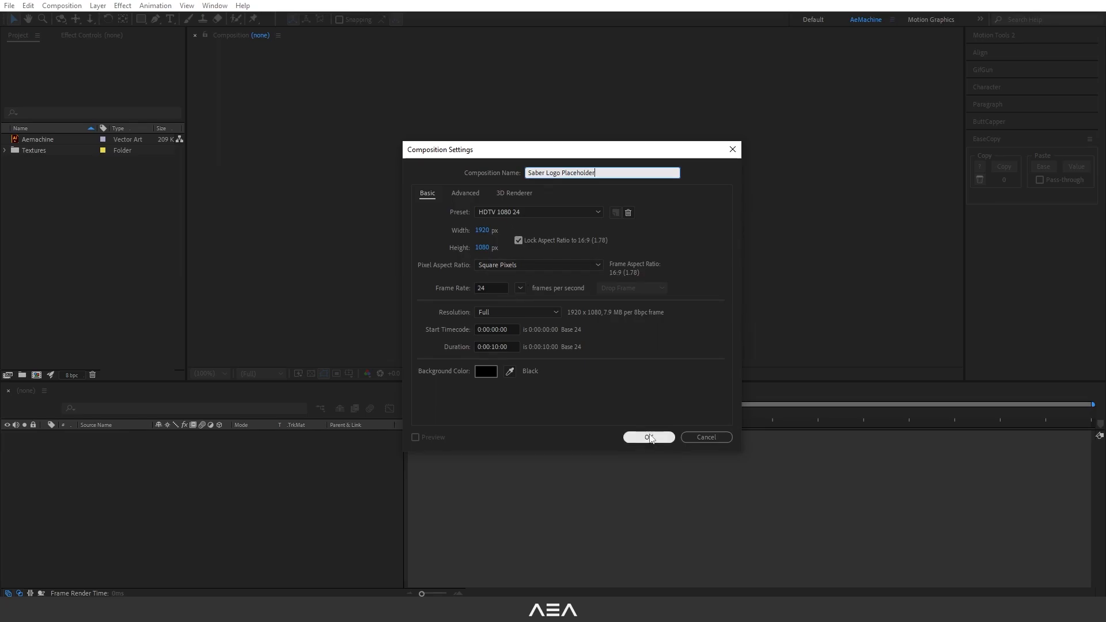
click(648, 437)
Add the Aemachine logo to the composition and scale it down slightly.
drag(50, 137, 184, 480)
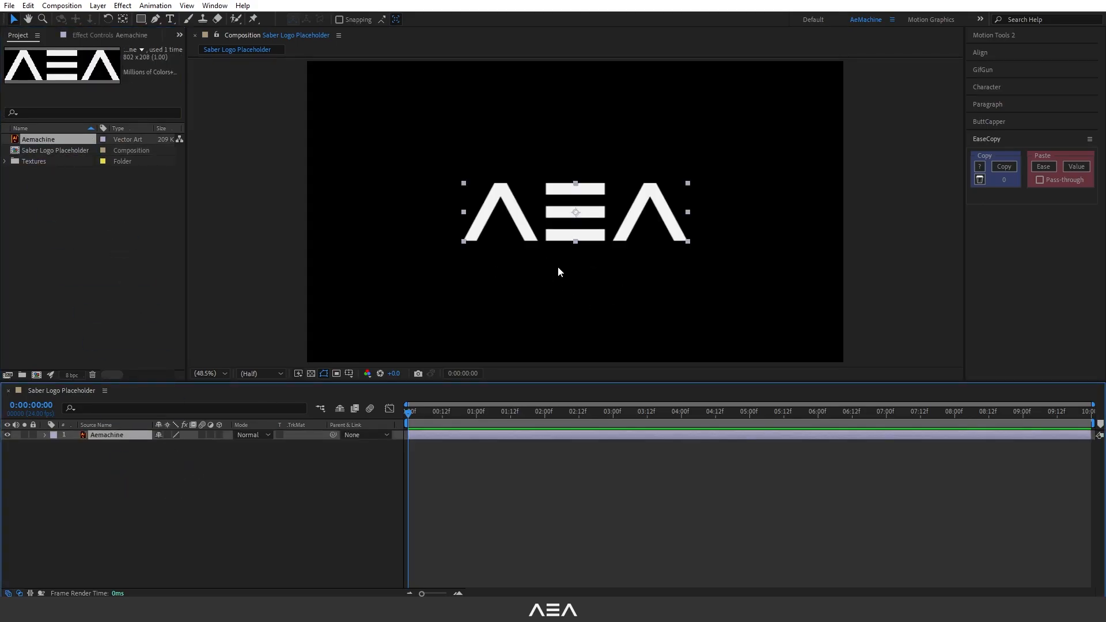
key(s)
drag(192, 444, 178, 445)
click(44, 434)
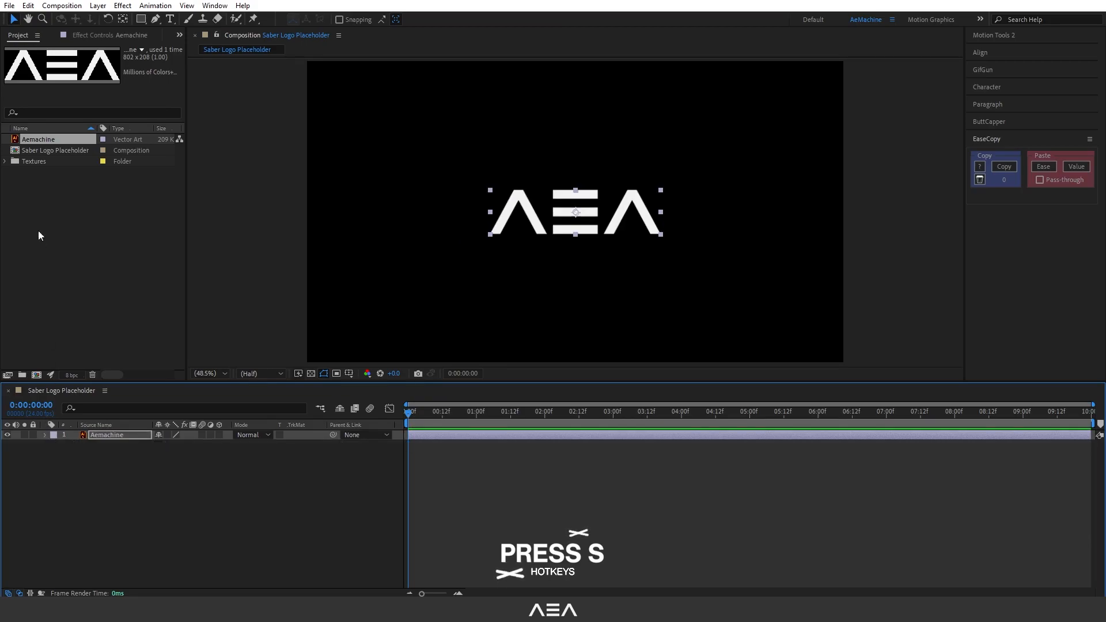
Duplicate the Saber Logo Placeholder composition and rename the copy Metal Logo Placeholder.
click(57, 151)
key(ctrl+d)
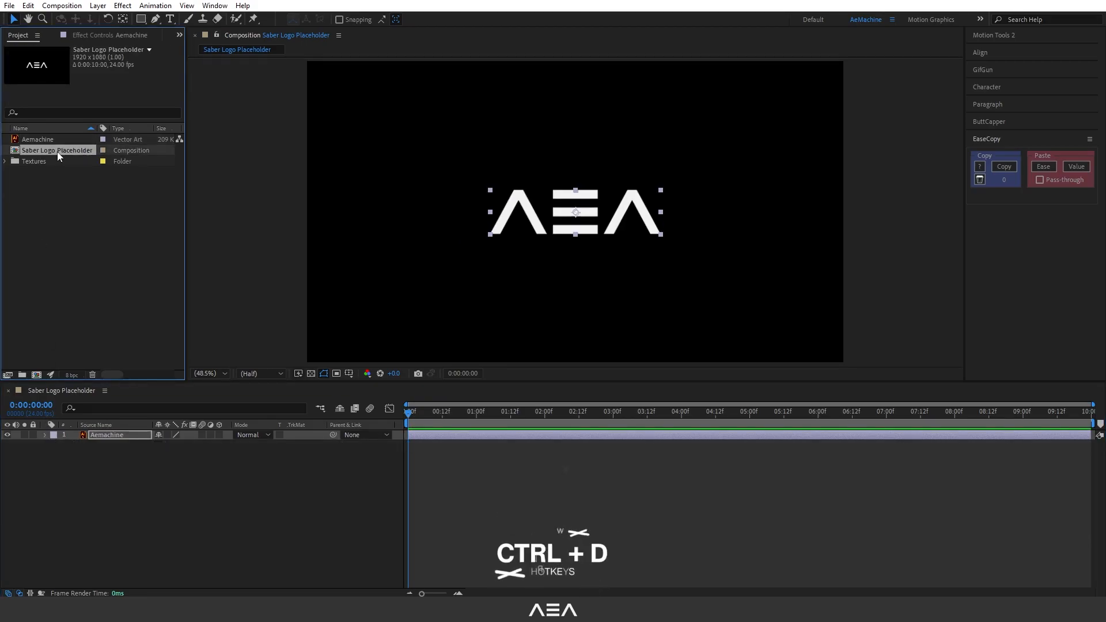
right_click(50, 162)
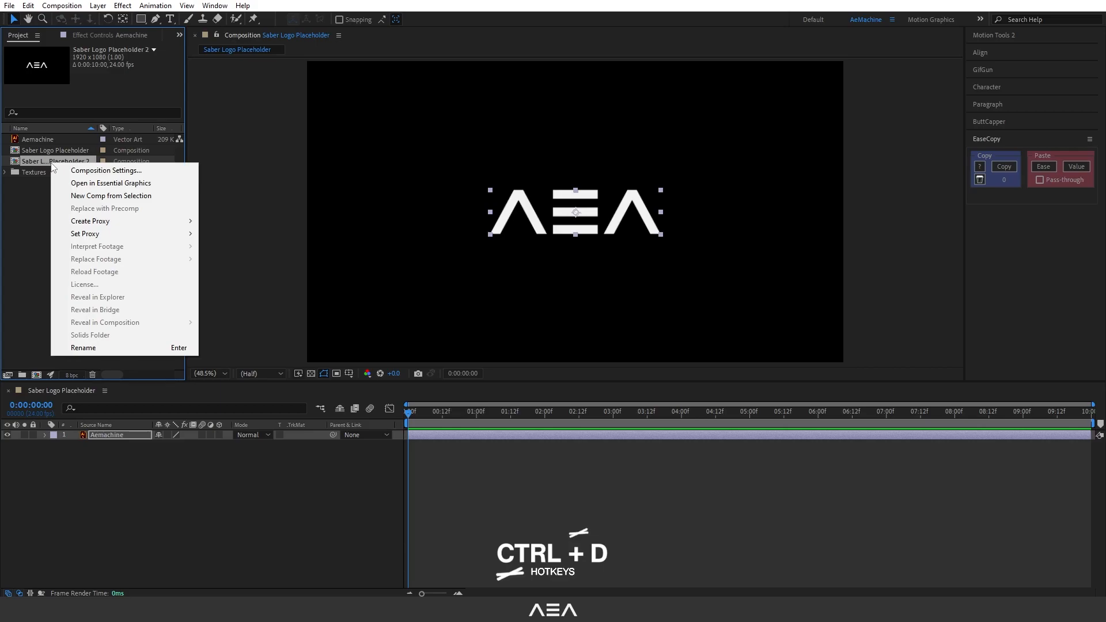
click(105, 349)
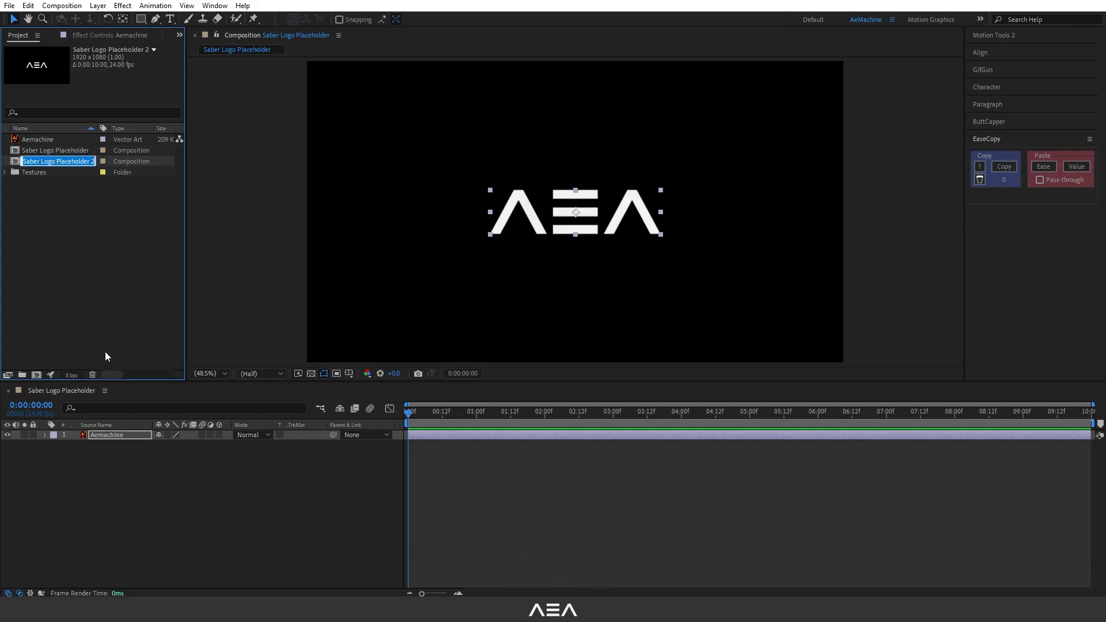
text(Metal Logo Plac)
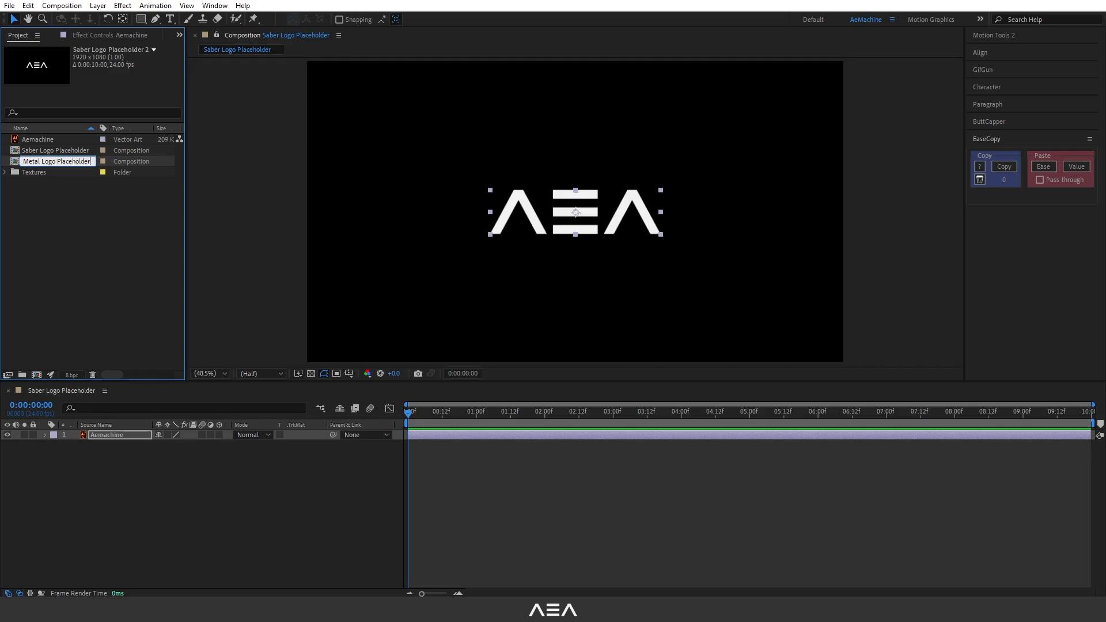
text(eholder)
click(98, 301)
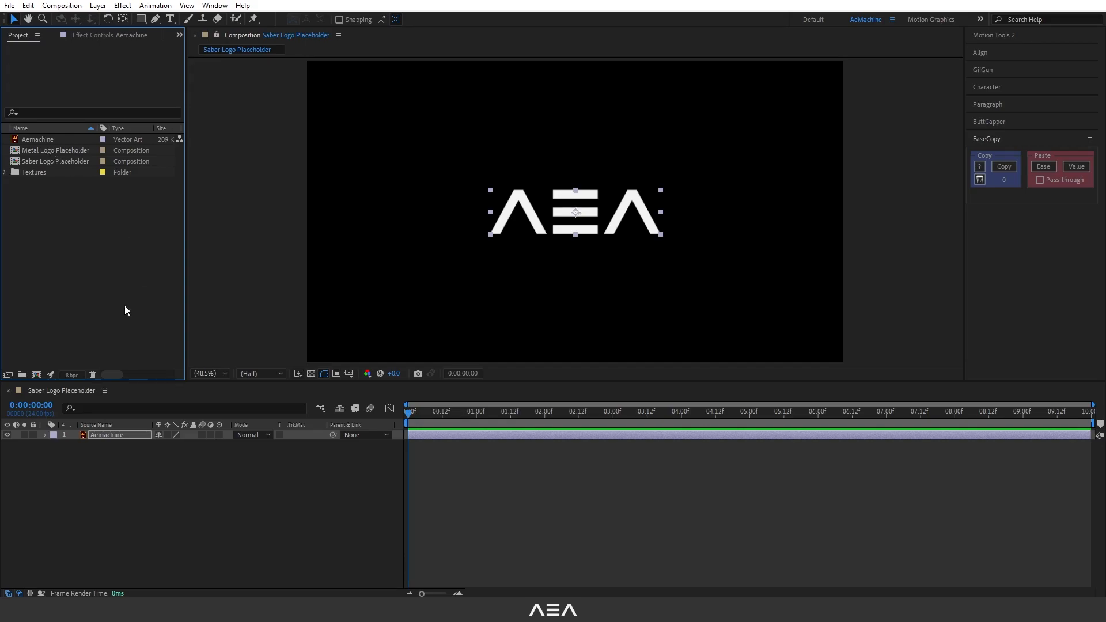
Create another new composition named Saber Animation.
click(37, 375)
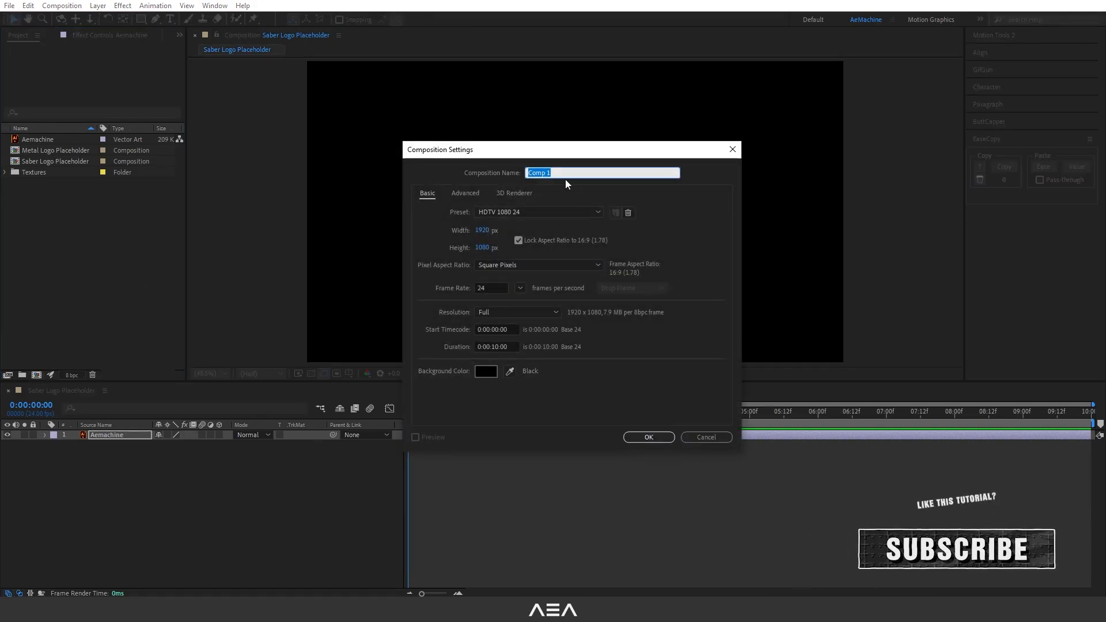
text(Saber Animation)
click(649, 437)
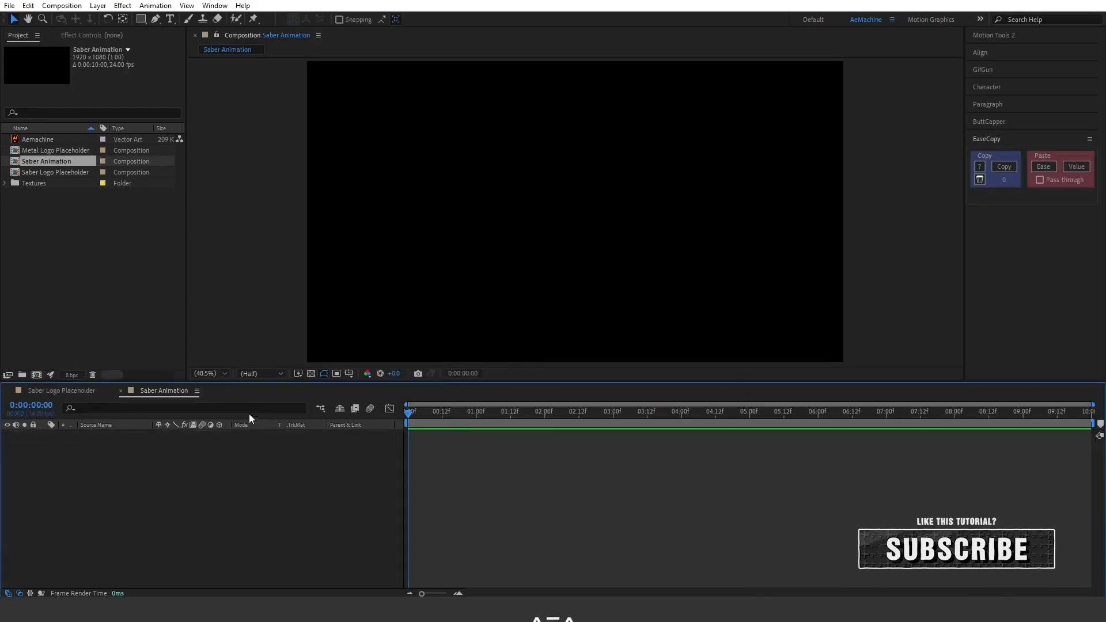
drag(173, 393, 68, 392)
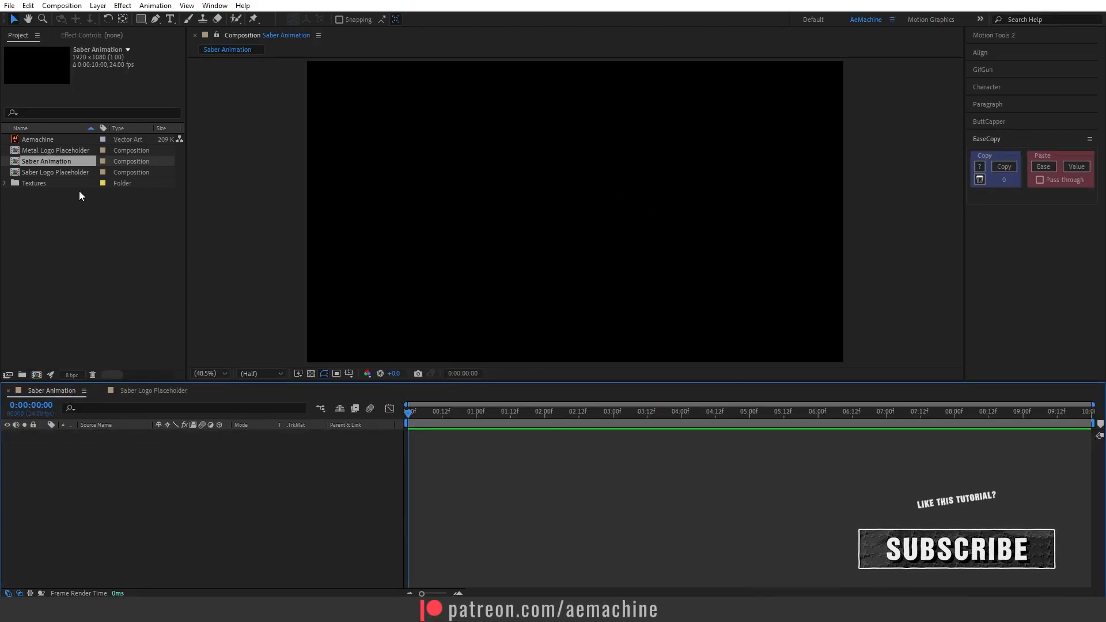
Place the Saber Logo Placeholder composition into Saber Animation and auto-trace it into masks.
click(63, 174)
drag(74, 171, 143, 495)
click(98, 5)
click(124, 373)
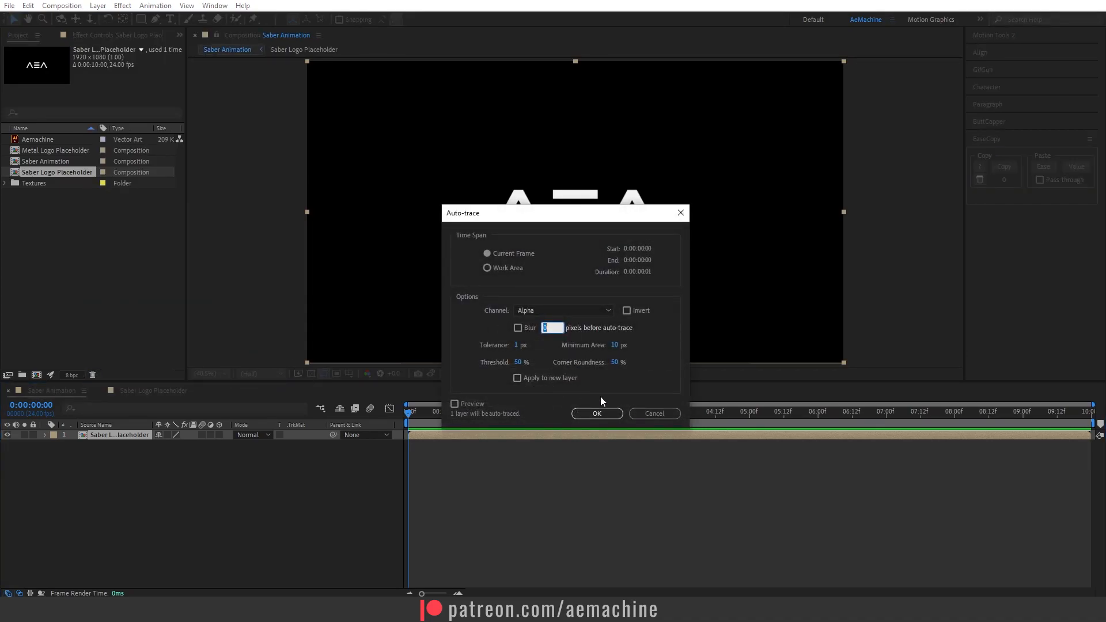
click(596, 414)
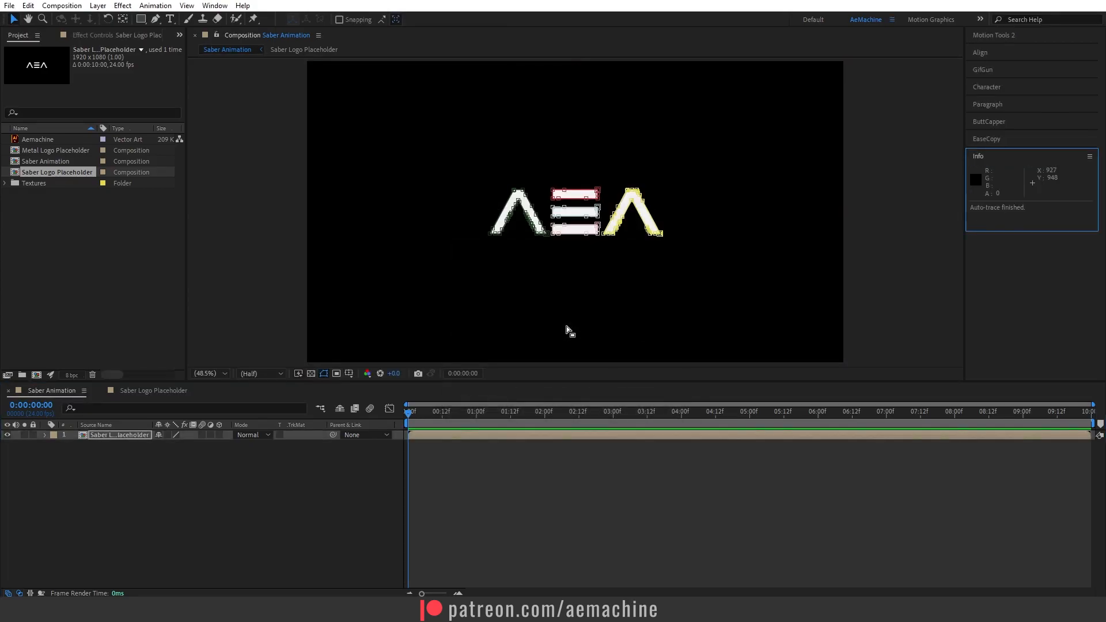
Hide the logo layer inside the Saber Logo Placeholder composition and return to Saber Animation.
double_click(126, 435)
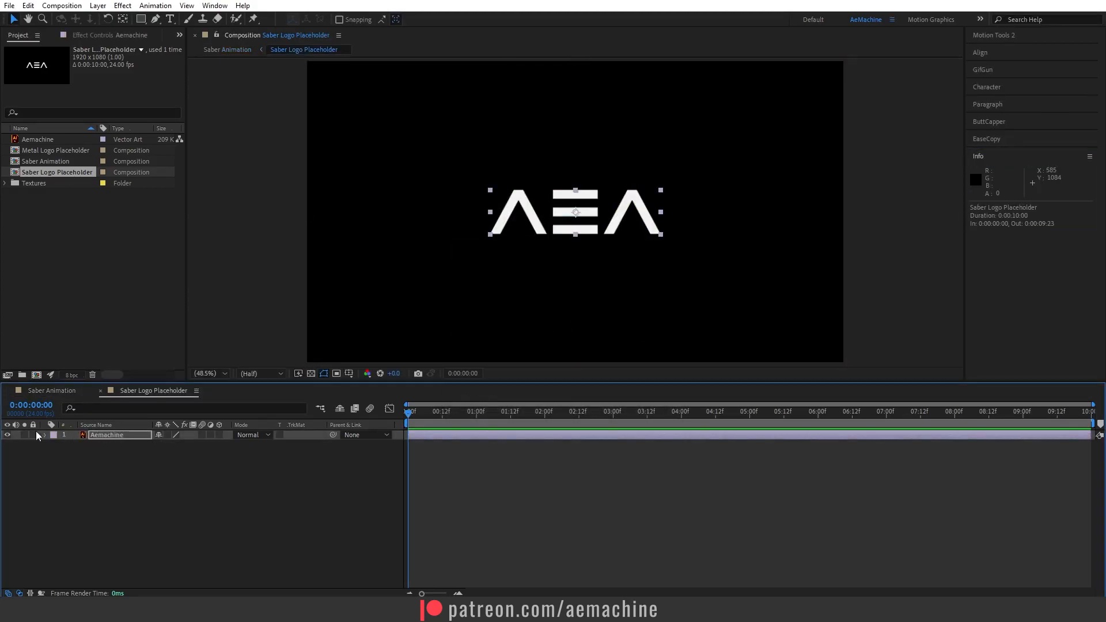
click(7, 435)
click(52, 391)
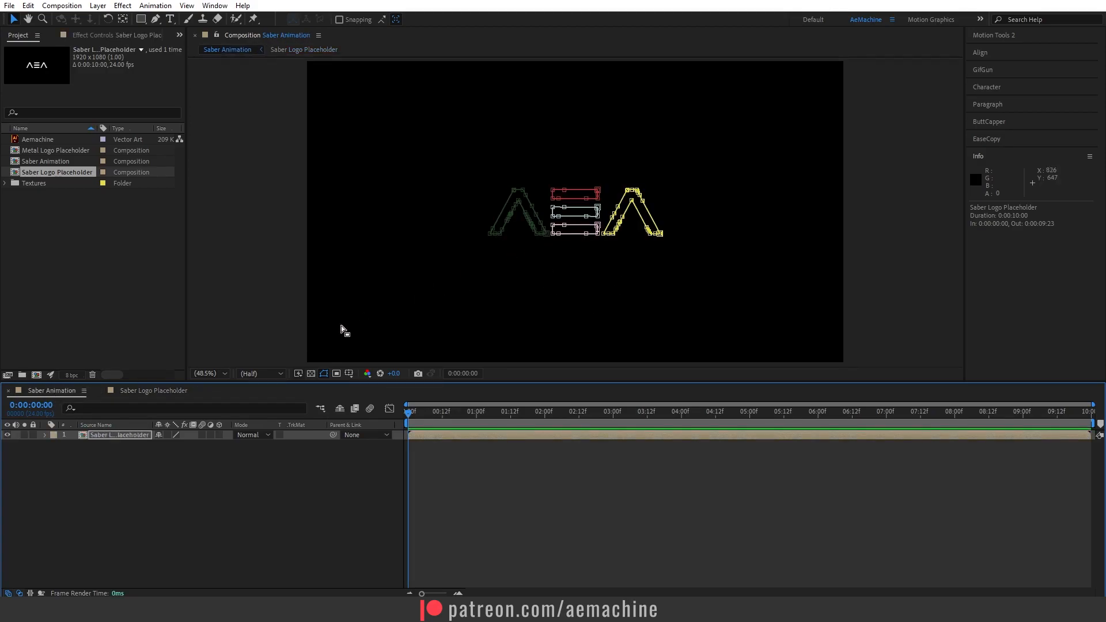
Apply the Saber effect to the traced logo layer.
click(133, 436)
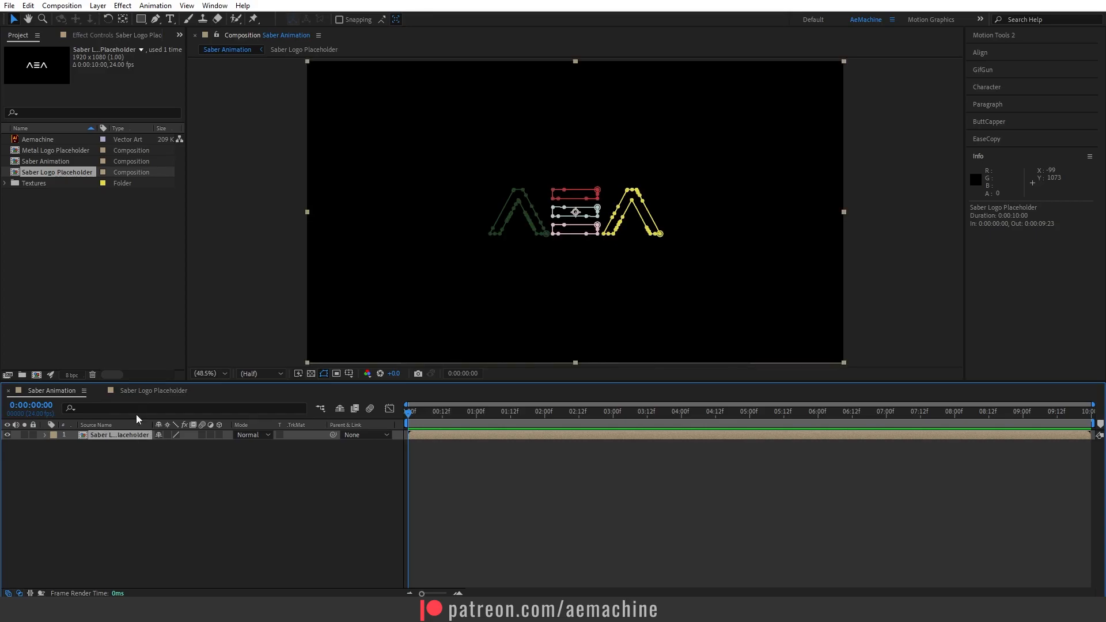
click(218, 6)
click(277, 178)
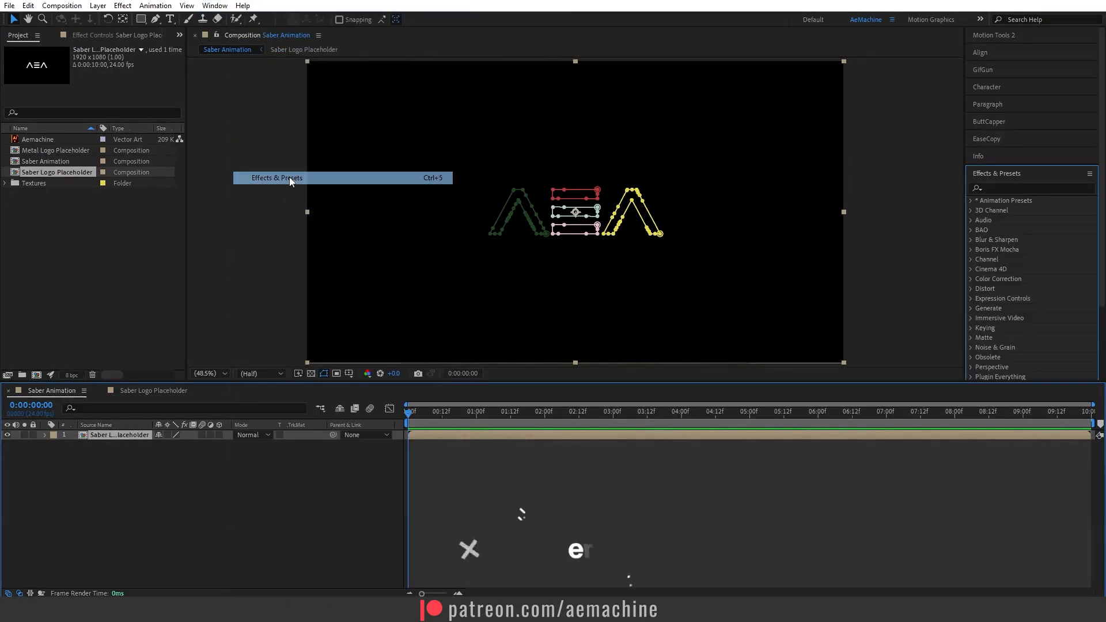
click(1024, 187)
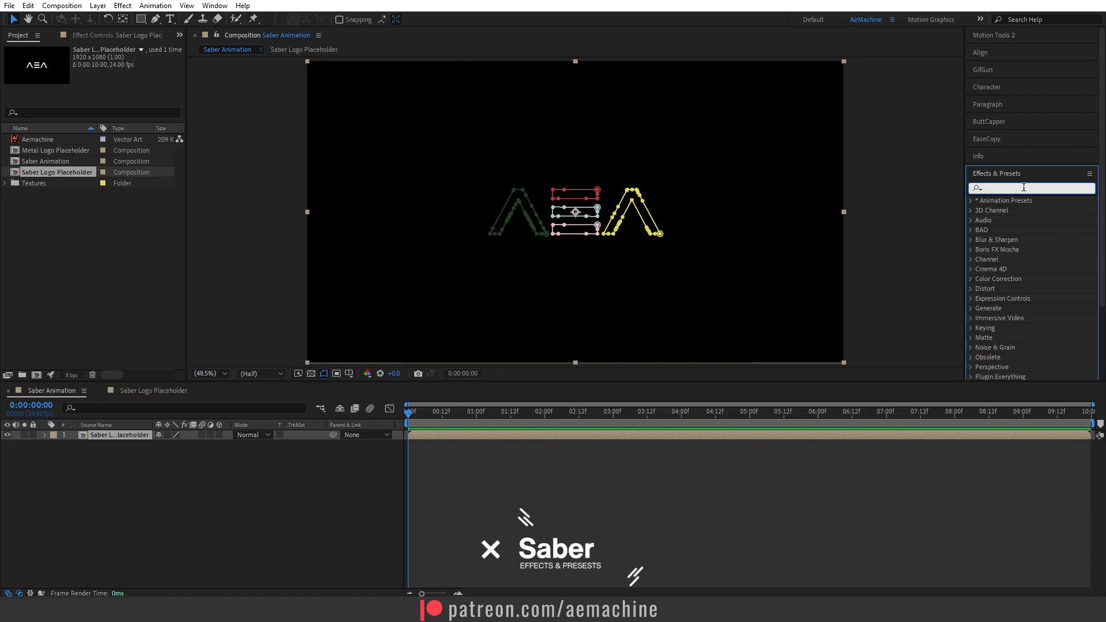
text(saber)
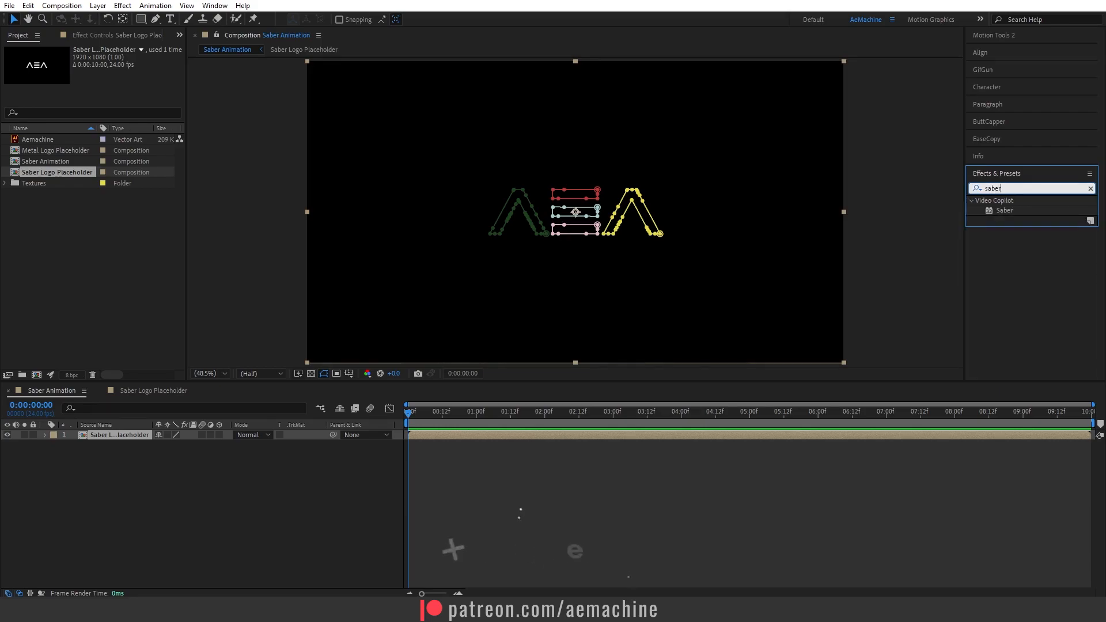
double_click(1012, 212)
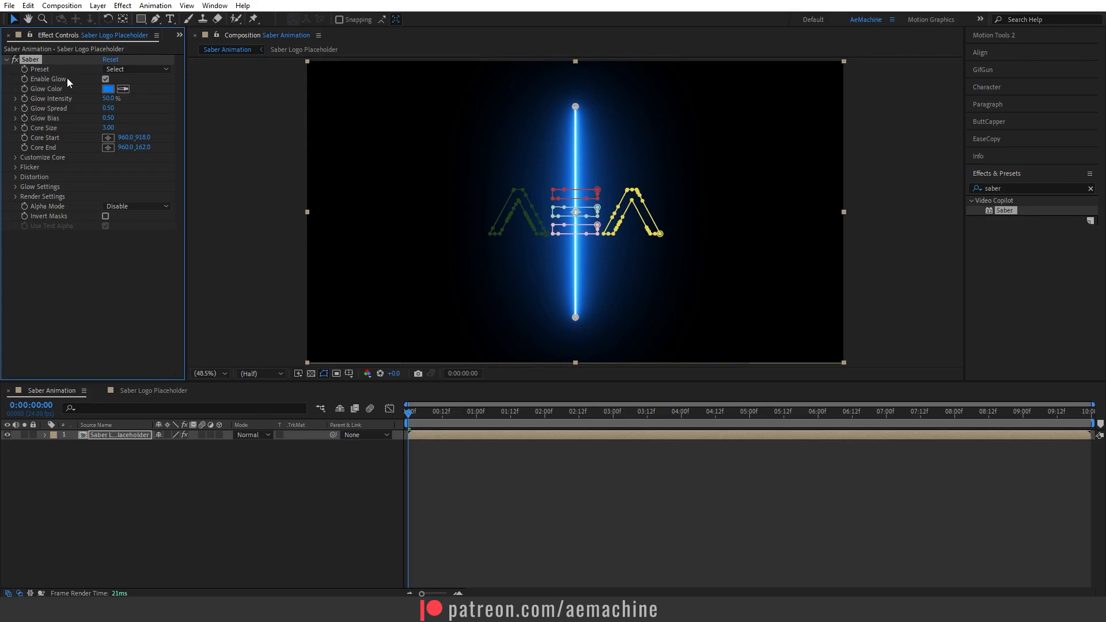
Choose the Thin preset for Saber and set Glow Intensity to 50%.
click(127, 70)
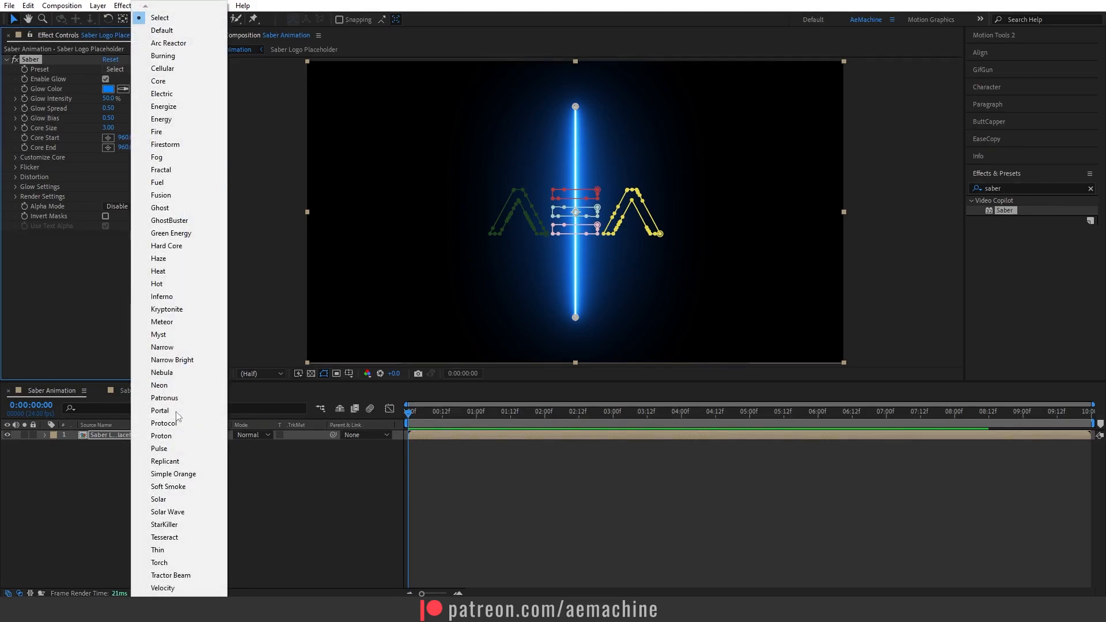
click(169, 550)
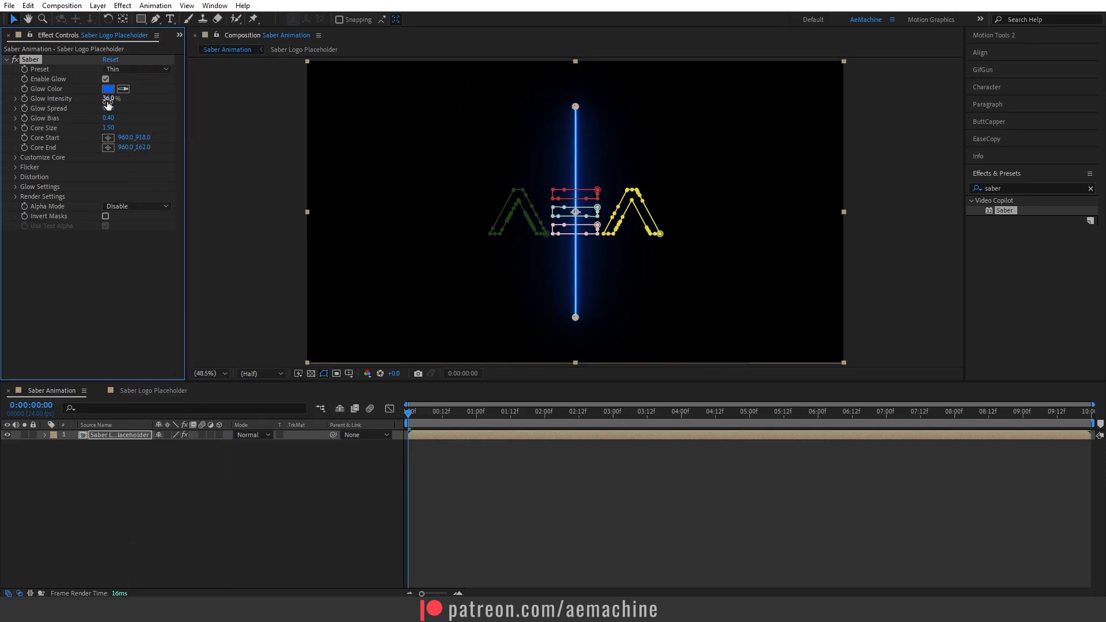
click(111, 100)
text(50)
click(137, 101)
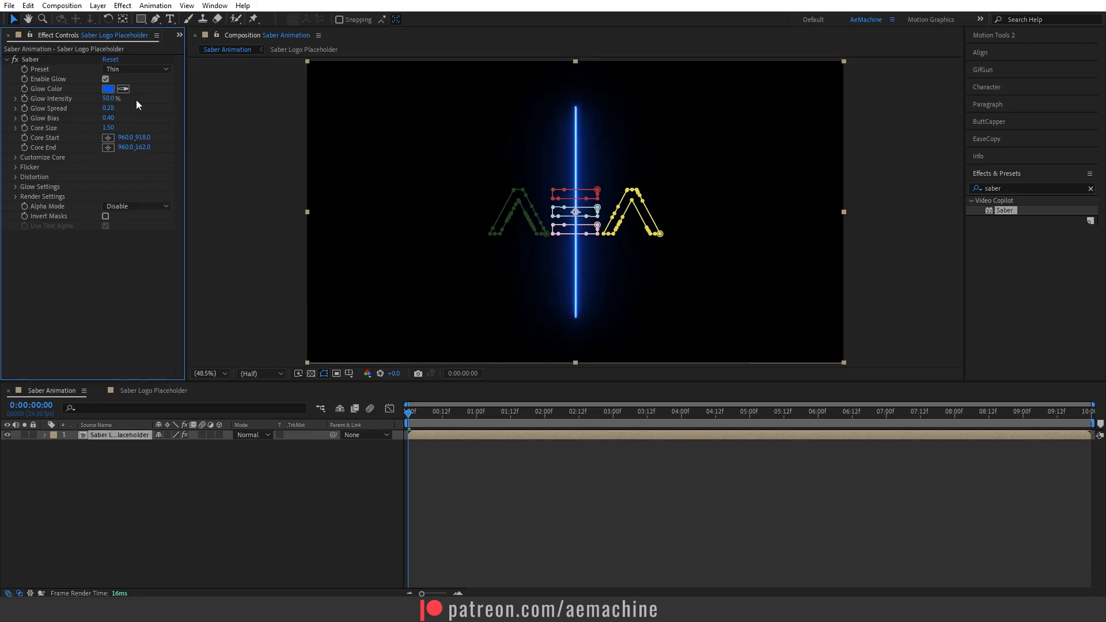
Set the Saber core type to Layer Masks and preview the result.
click(12, 157)
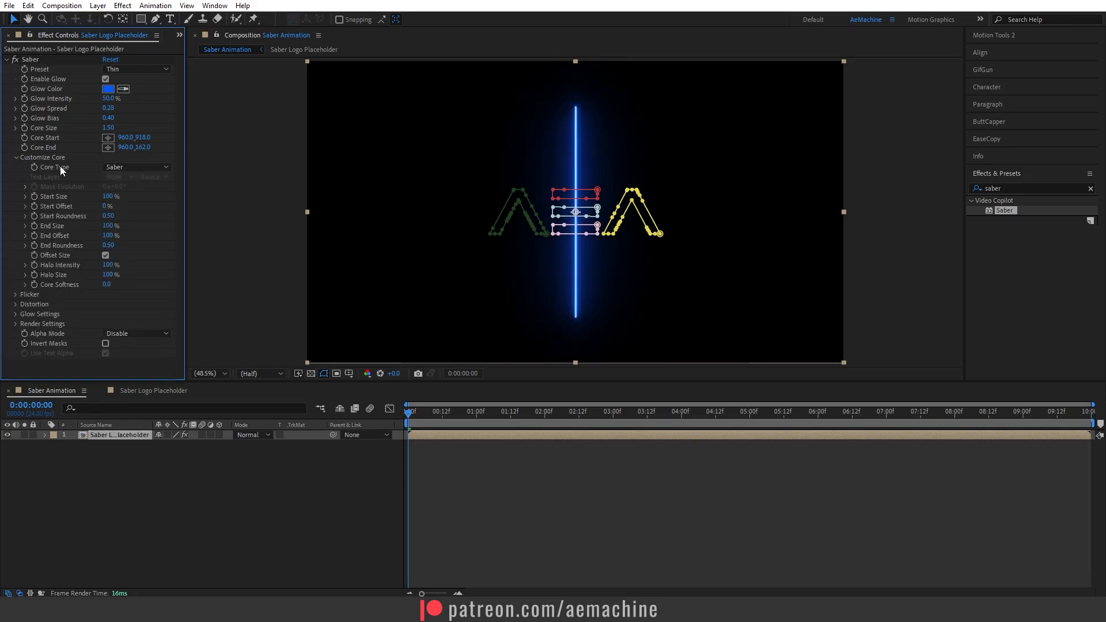
click(136, 170)
click(150, 194)
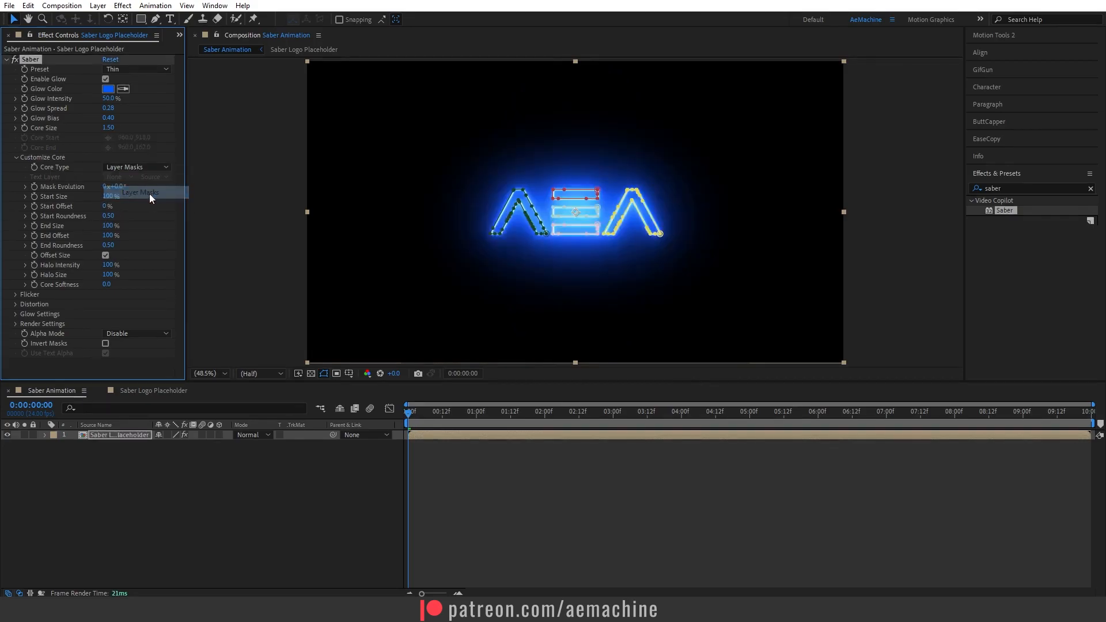
click(323, 516)
key(space)
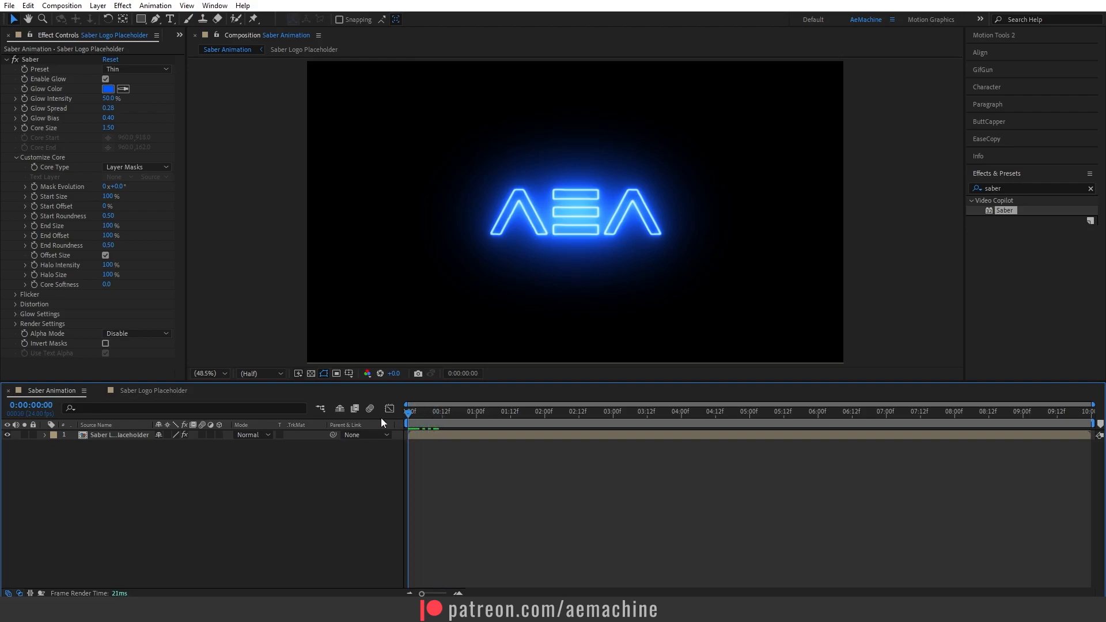
Keyframe the core offsets at the start, setting End Offset to 0%.
click(33, 206)
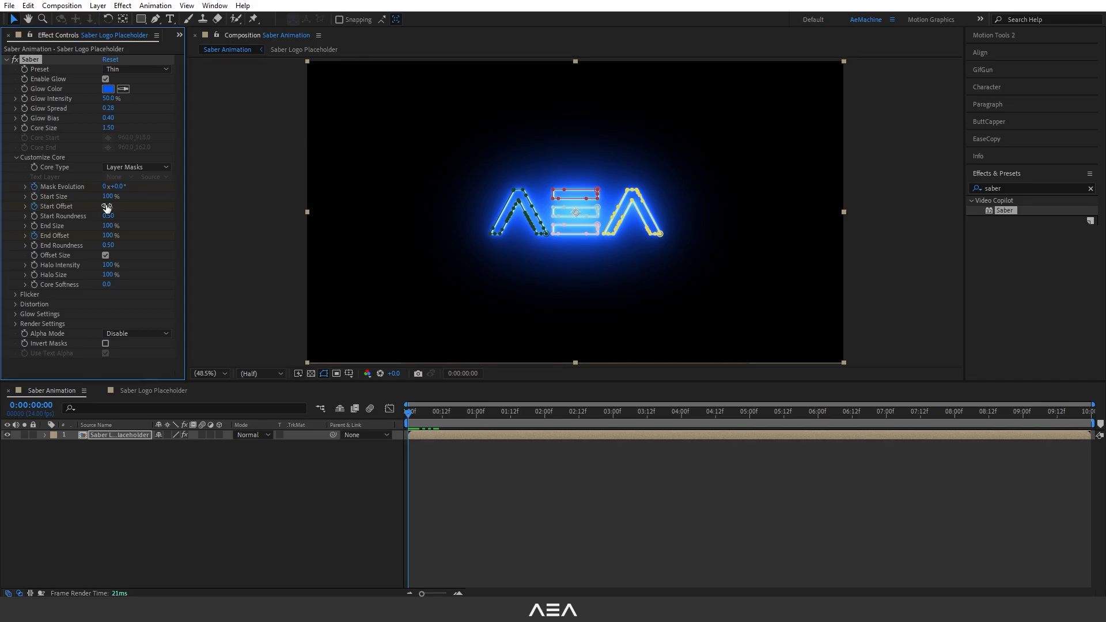
click(109, 236)
text(0)
key(Return)
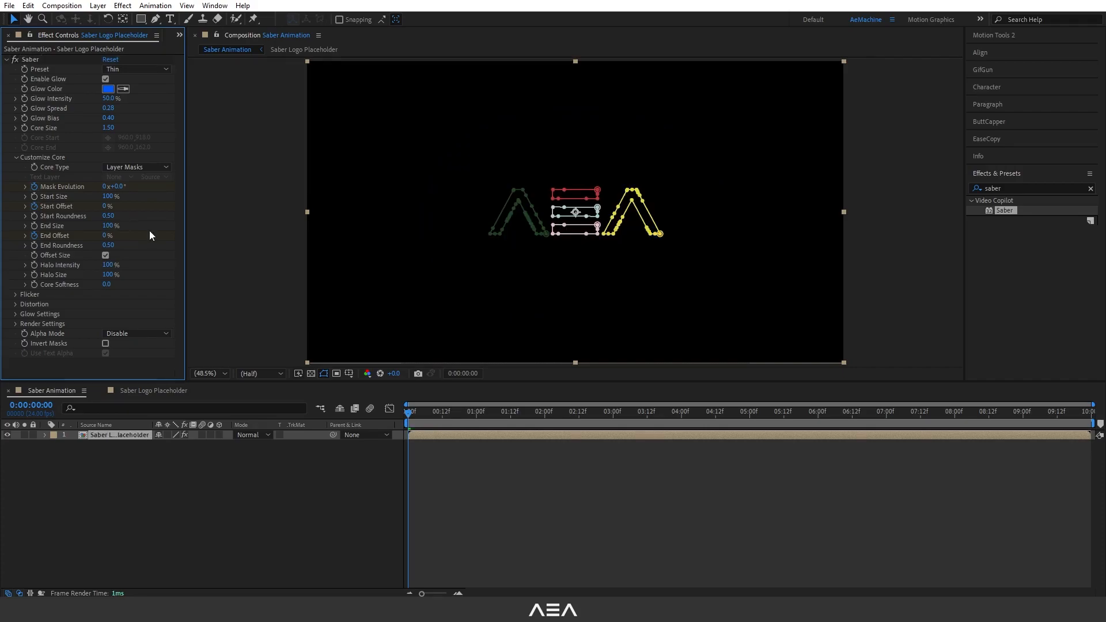
Reveal the layer's keyframed properties and collapse the mask groups in the timeline.
click(110, 433)
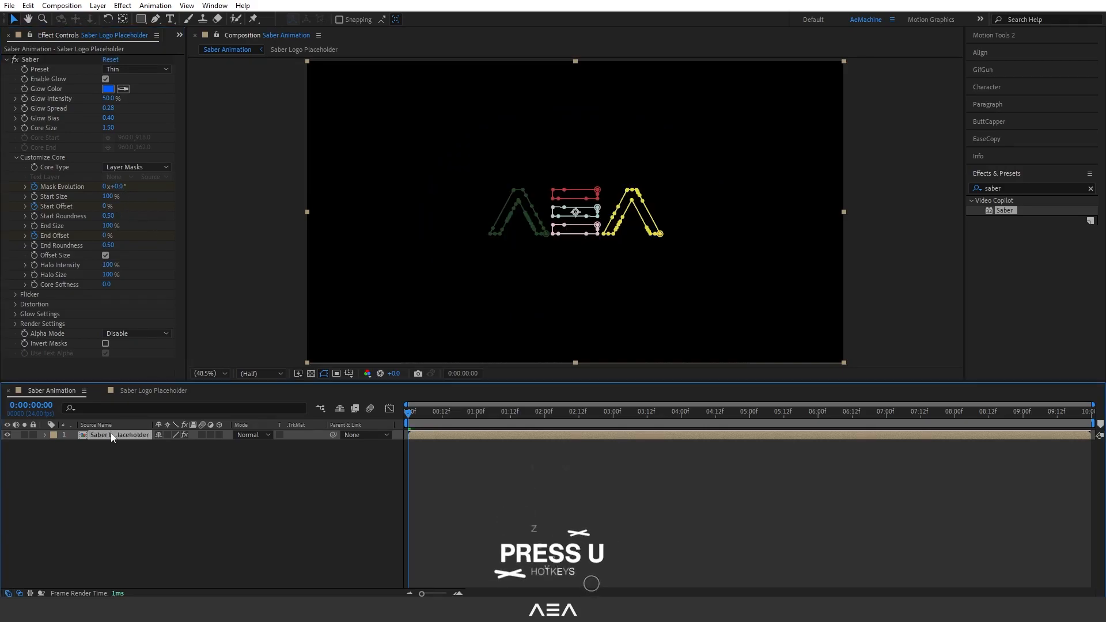
key(u)
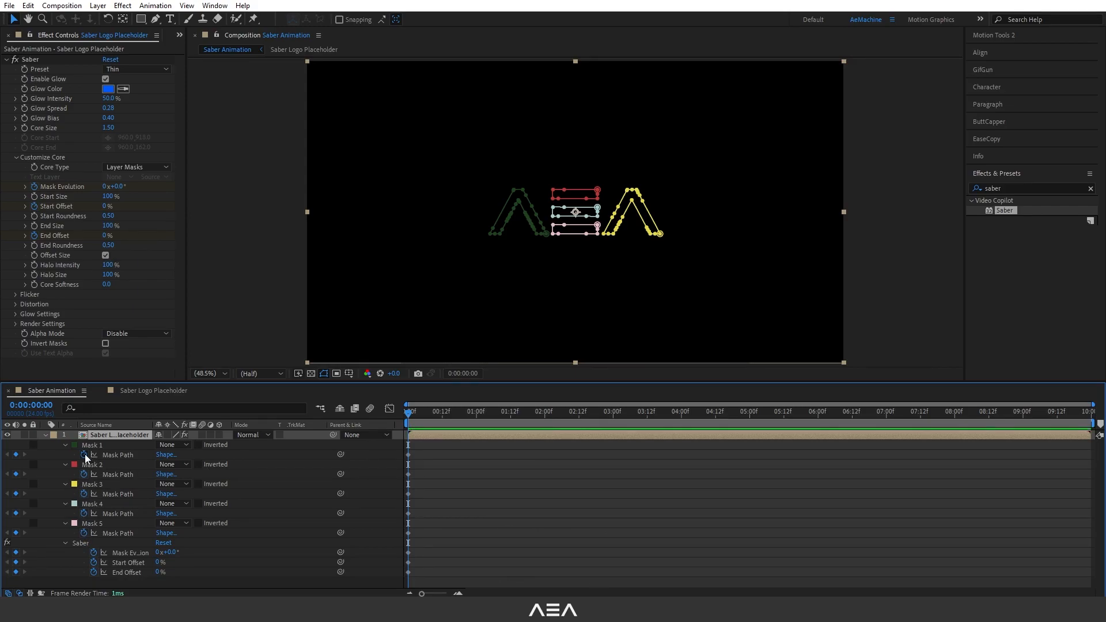
drag(83, 457, 82, 532)
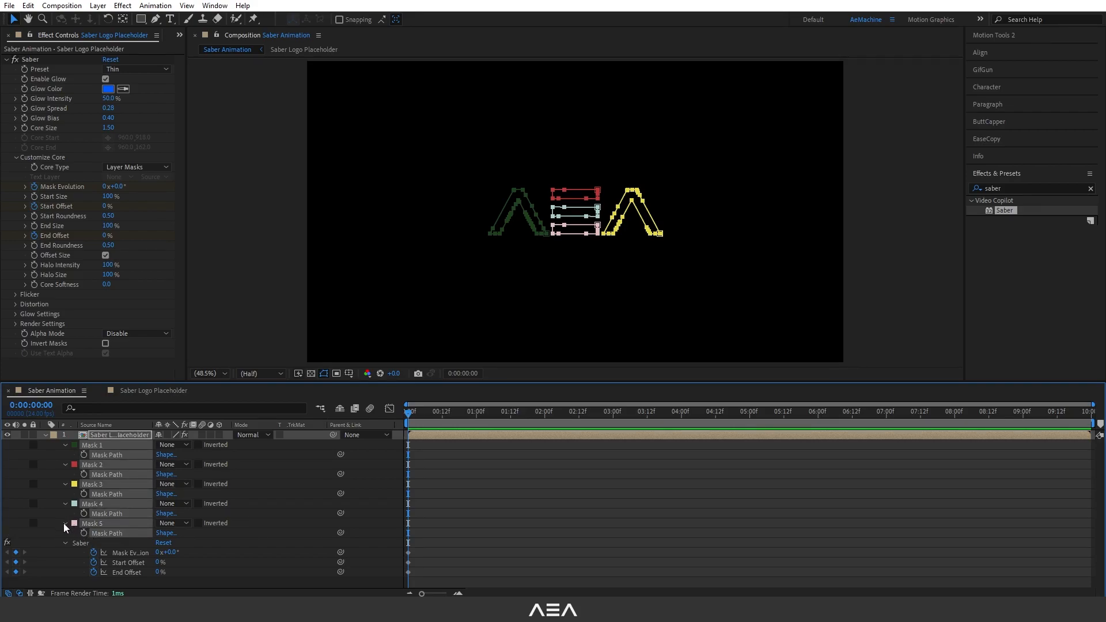
click(63, 523)
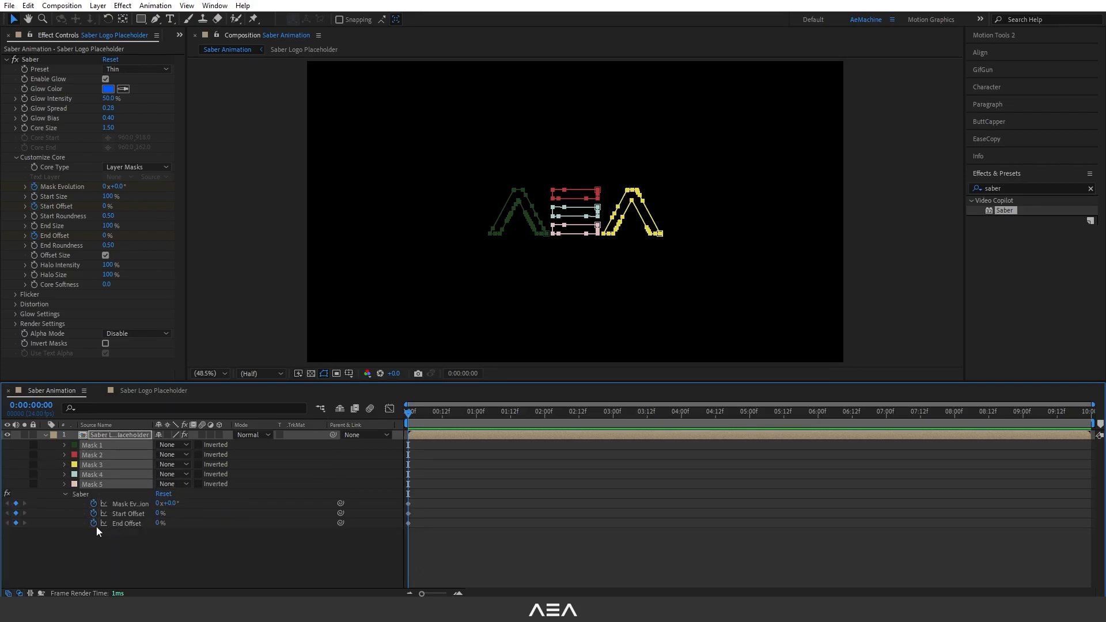
click(138, 550)
At 0:00:01:12, keyframe Mask Evolution, Start Offset and End Offset, setting both offsets to 100%.
drag(426, 412, 511, 436)
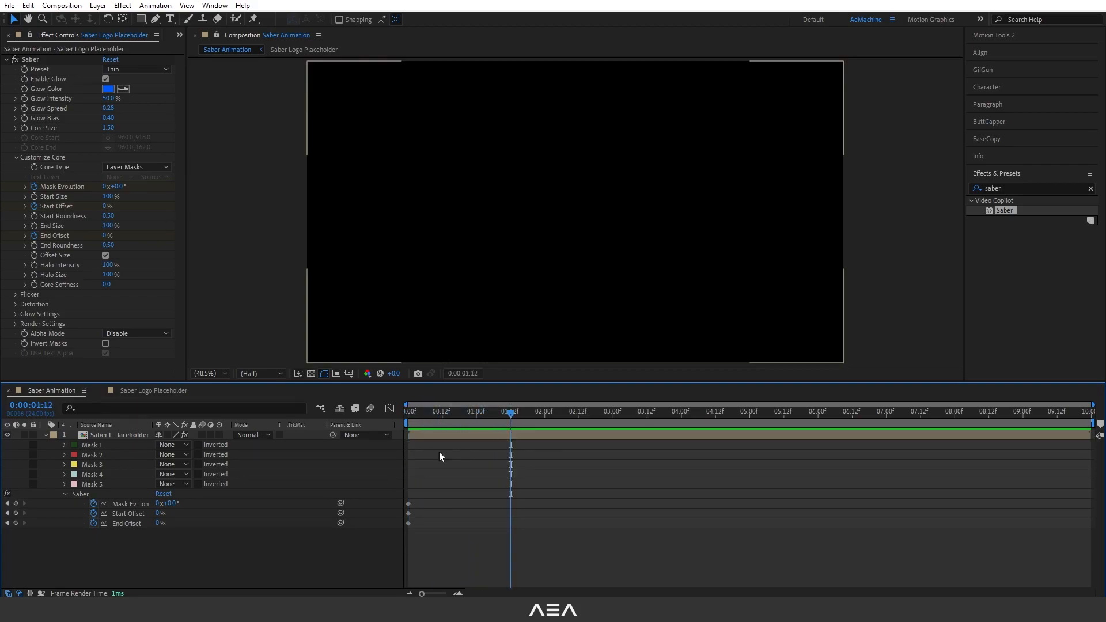
click(17, 503)
click(16, 513)
click(16, 523)
click(145, 535)
drag(158, 514, 273, 523)
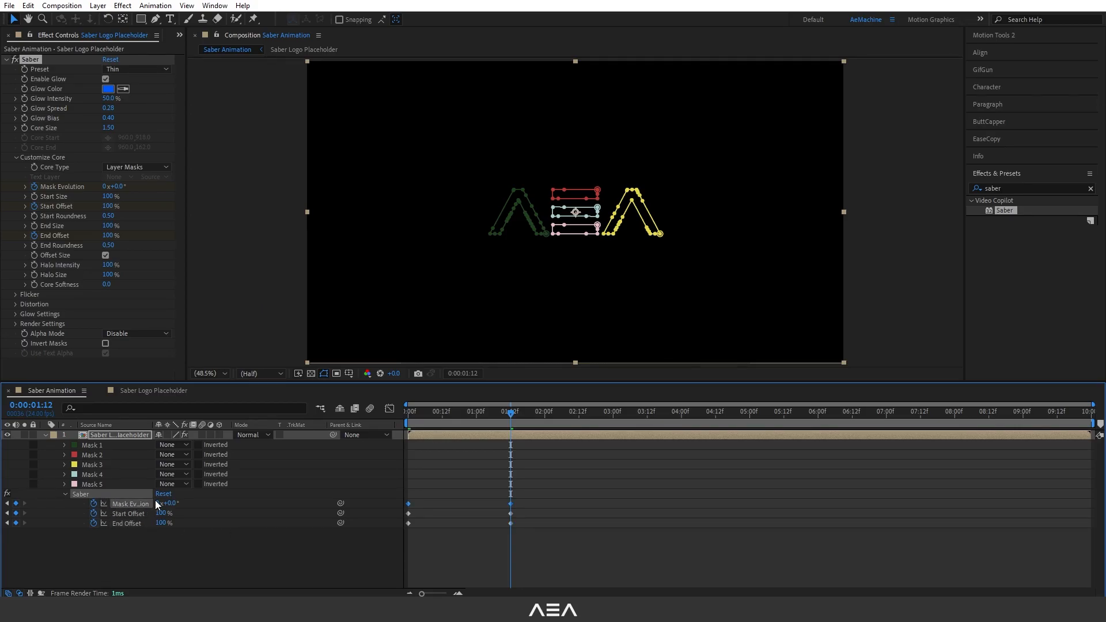
Set Mask Evolution to 1 revolution at 0:00:01:12 and apply Easy Ease to all the core keyframes.
text(1)
click(213, 507)
drag(508, 413, 410, 434)
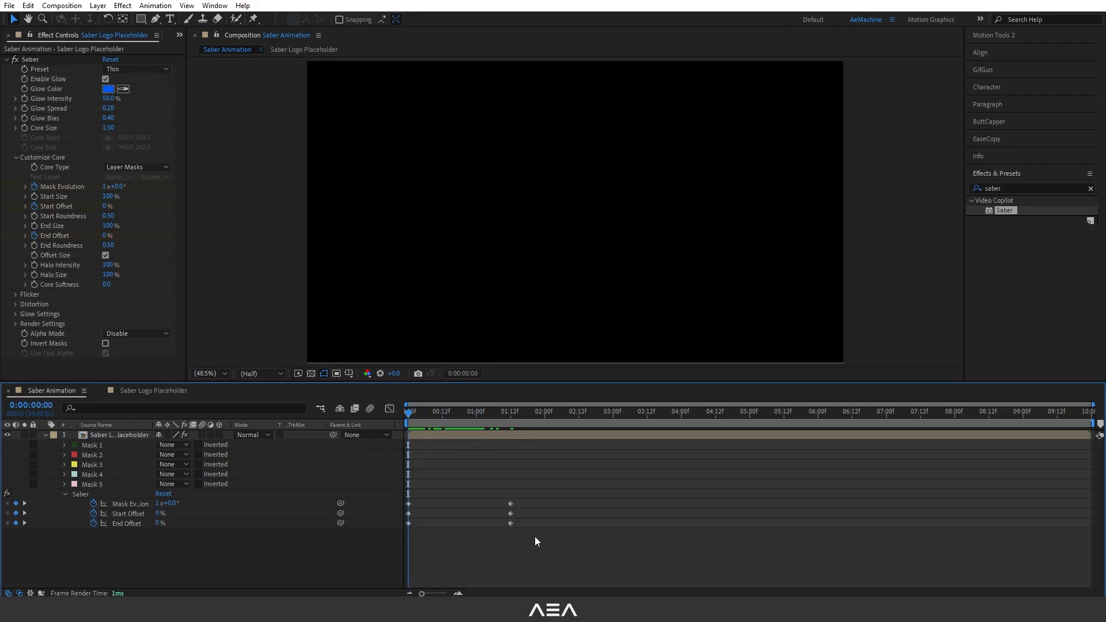
drag(565, 545, 387, 484)
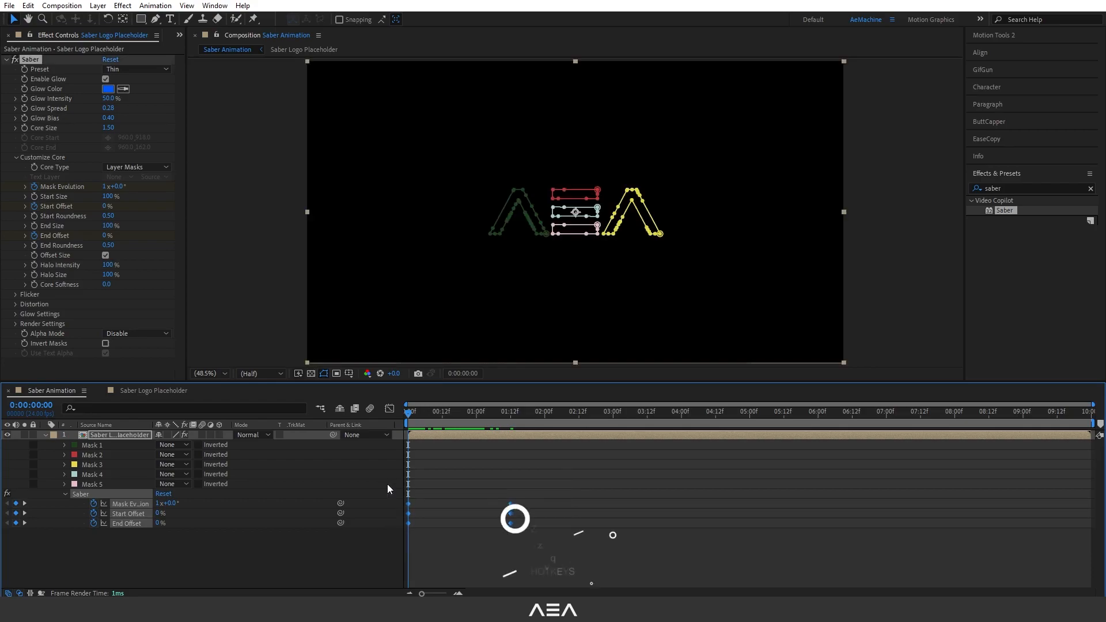
key(F9)
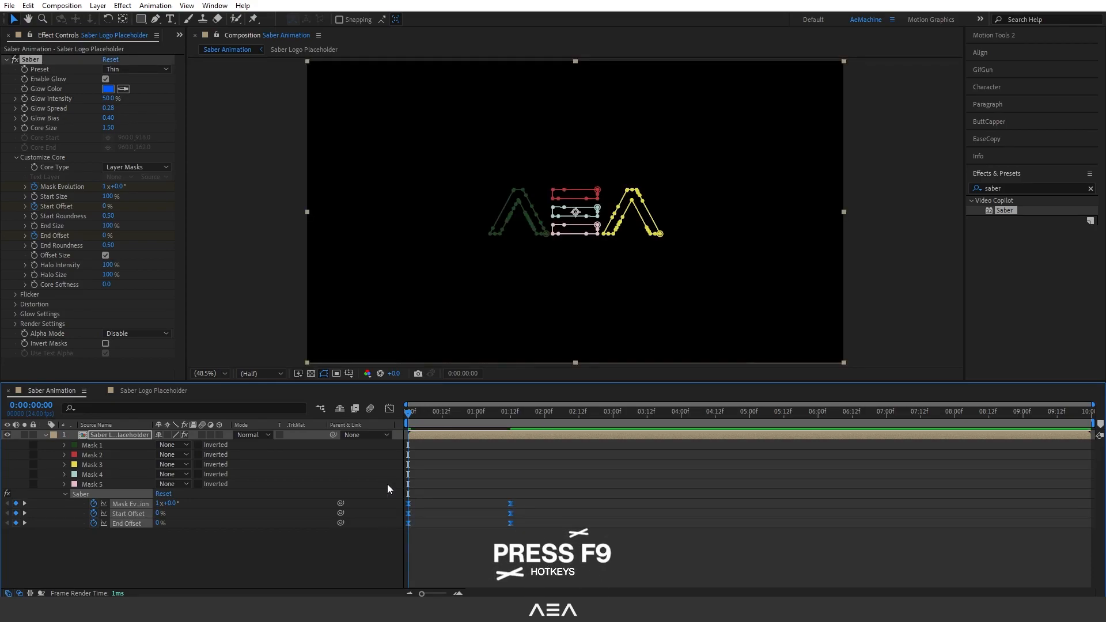
Shift the End Offset keyframes 12 frames later and preview the reveal.
drag(531, 523, 443, 534)
click(440, 412)
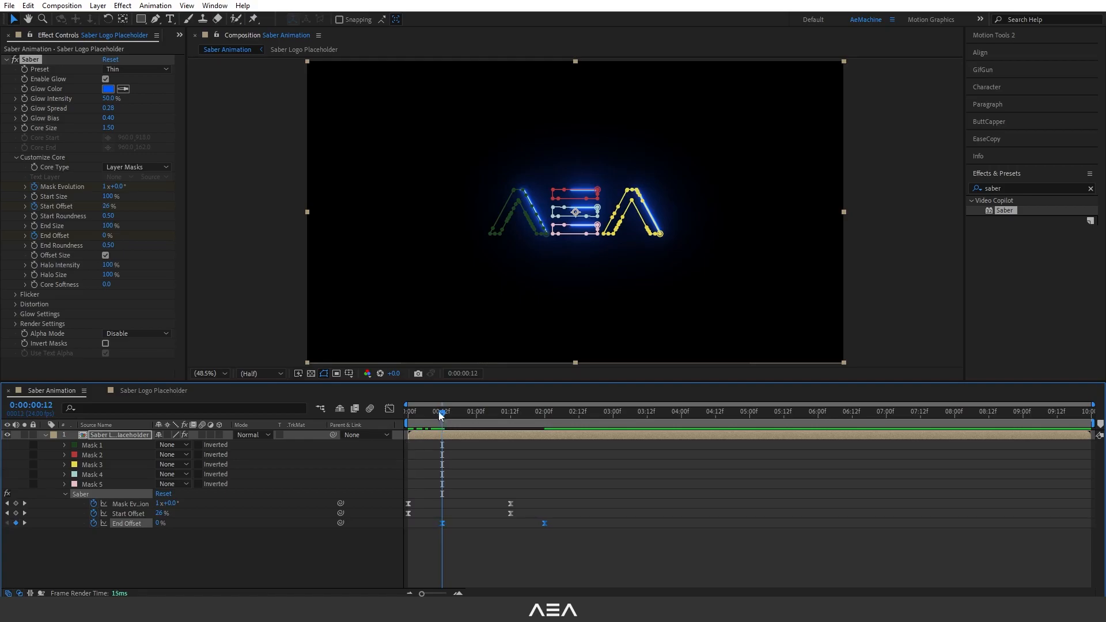
key(space)
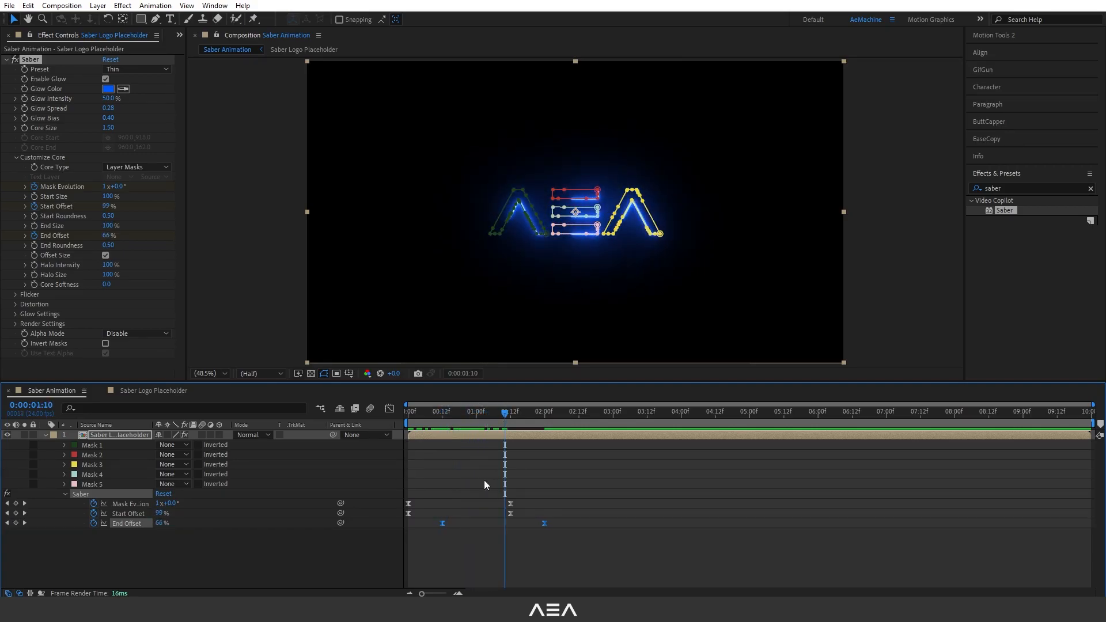
Move the final Mask Evolution keyframe to 0:00:02:00.
click(471, 498)
mouse_move(438, 417)
mouse_down()
mouse_move(508, 423)
mouse_move(419, 427)
mouse_move(441, 424)
mouse_up()
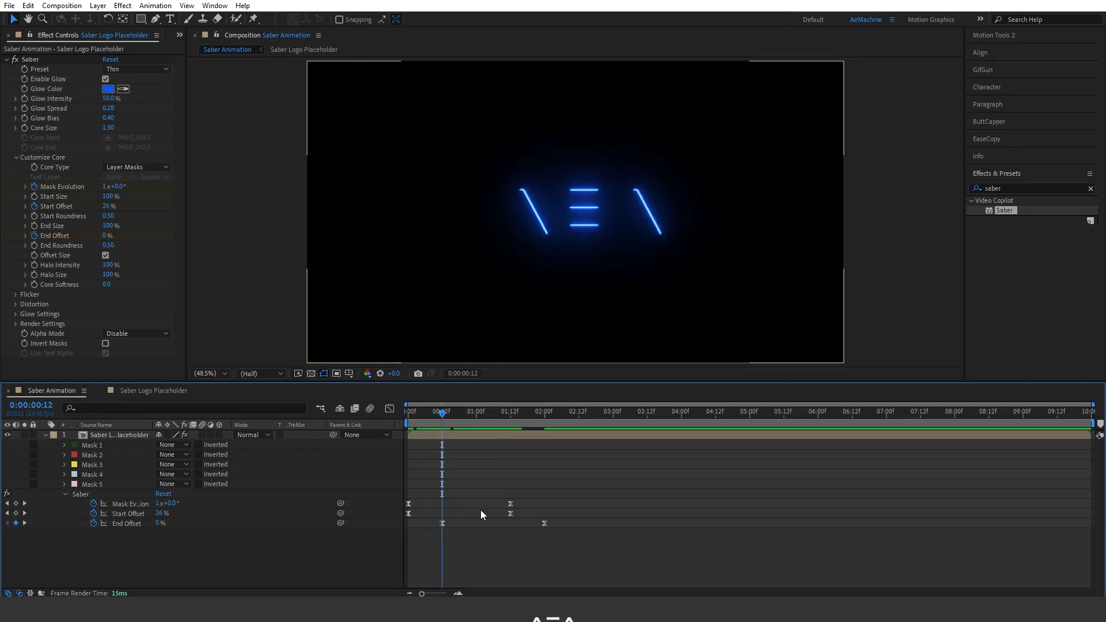
drag(511, 504, 545, 513)
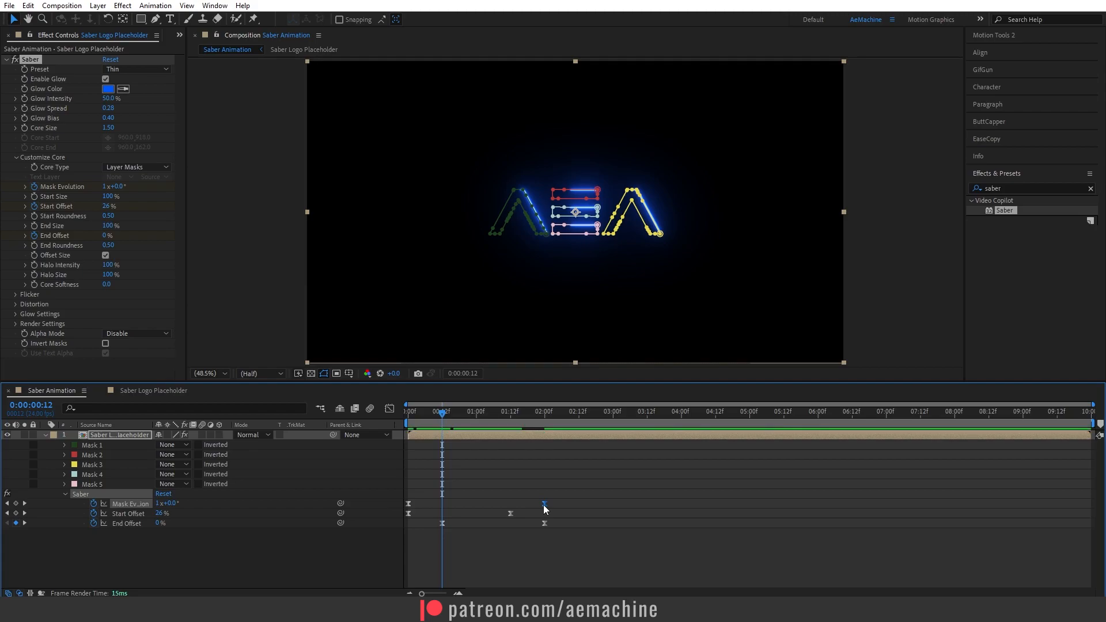
In Saber's Flicker group, set Flicker Intensity to 500%, Flicker Speed to 30 and enable Mask Randomization.
mouse_move(451, 422)
mouse_down()
mouse_move(516, 432)
mouse_move(446, 437)
mouse_move(505, 443)
mouse_move(479, 444)
mouse_up()
click(17, 297)
click(17, 296)
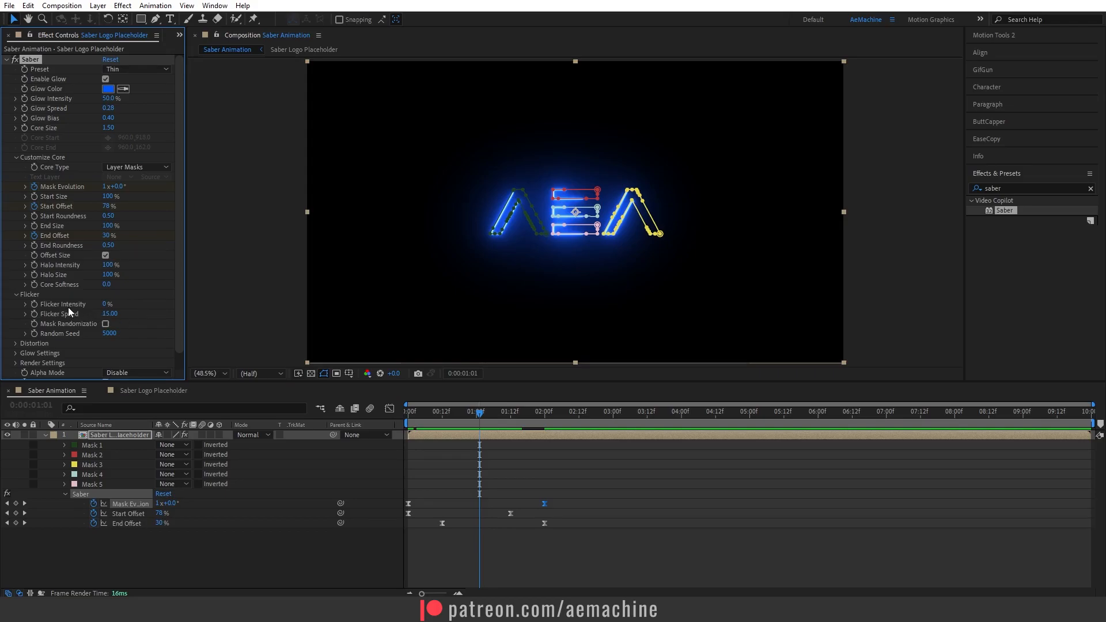
click(109, 305)
text(500)
key(Tab)
text(30)
click(144, 318)
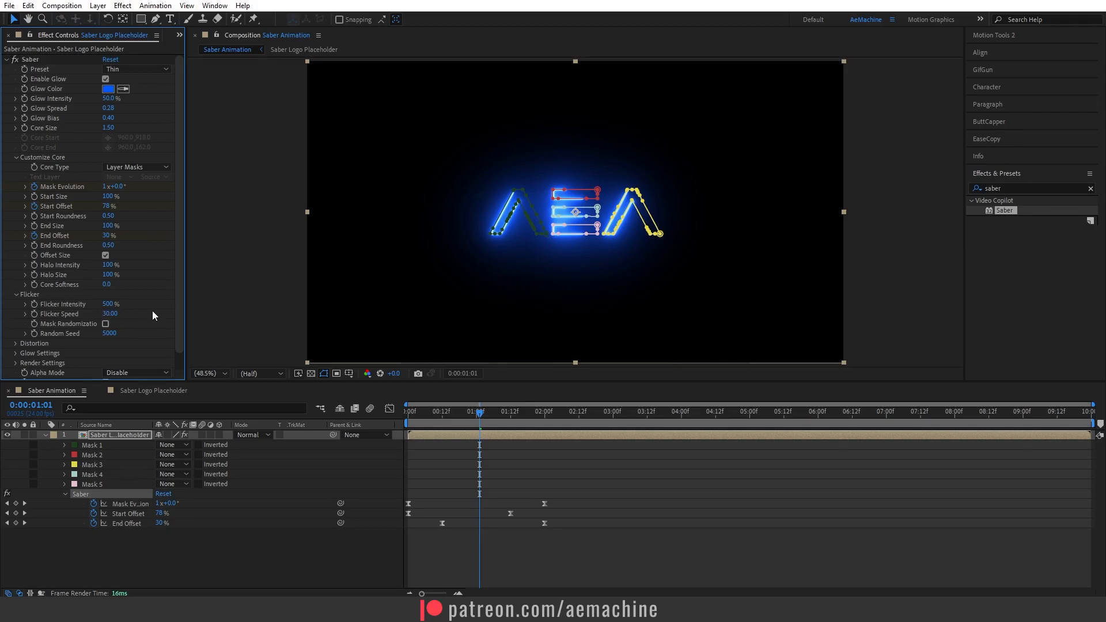
click(106, 324)
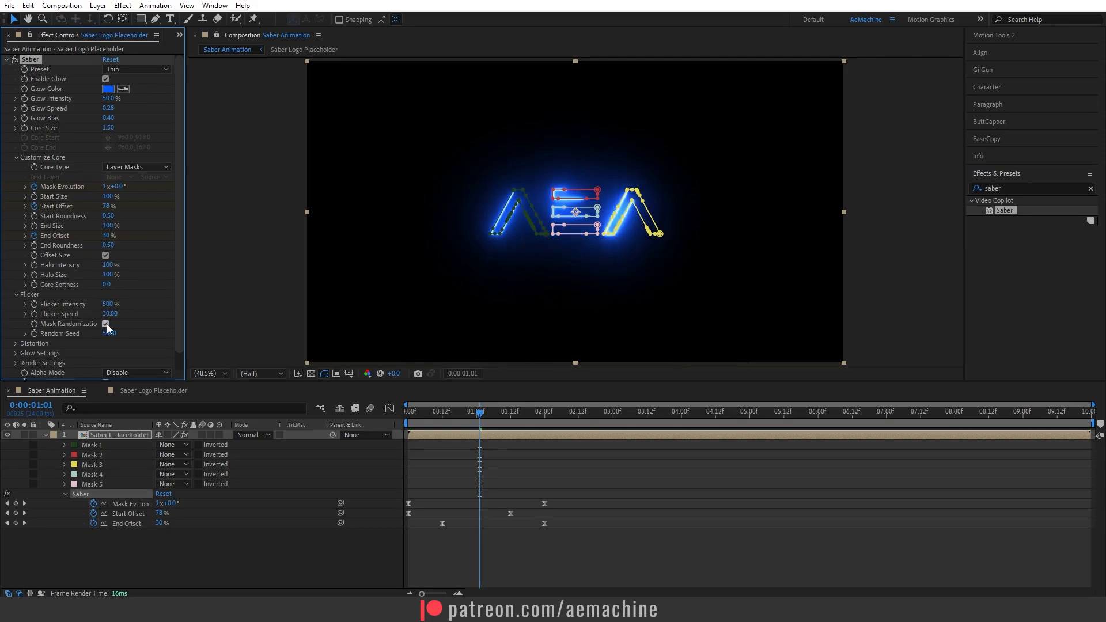
Hide the mask paths in the viewer and scrub through the animation.
drag(433, 417, 482, 427)
click(326, 373)
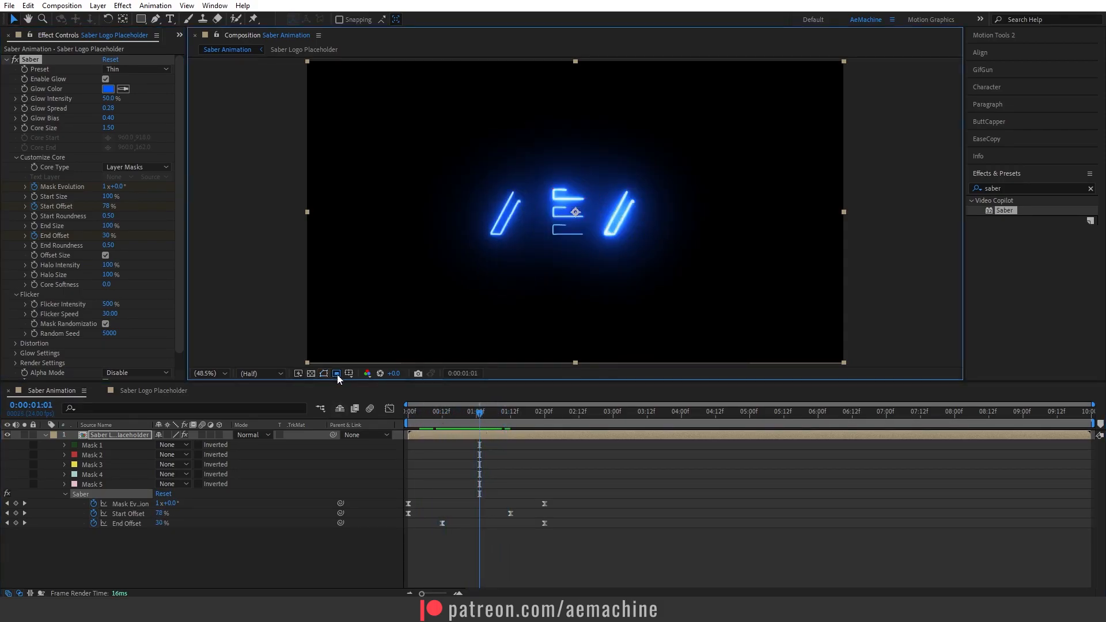
click(471, 411)
Duplicate the Saber layer and set the copy's blend mode to Screen.
click(109, 438)
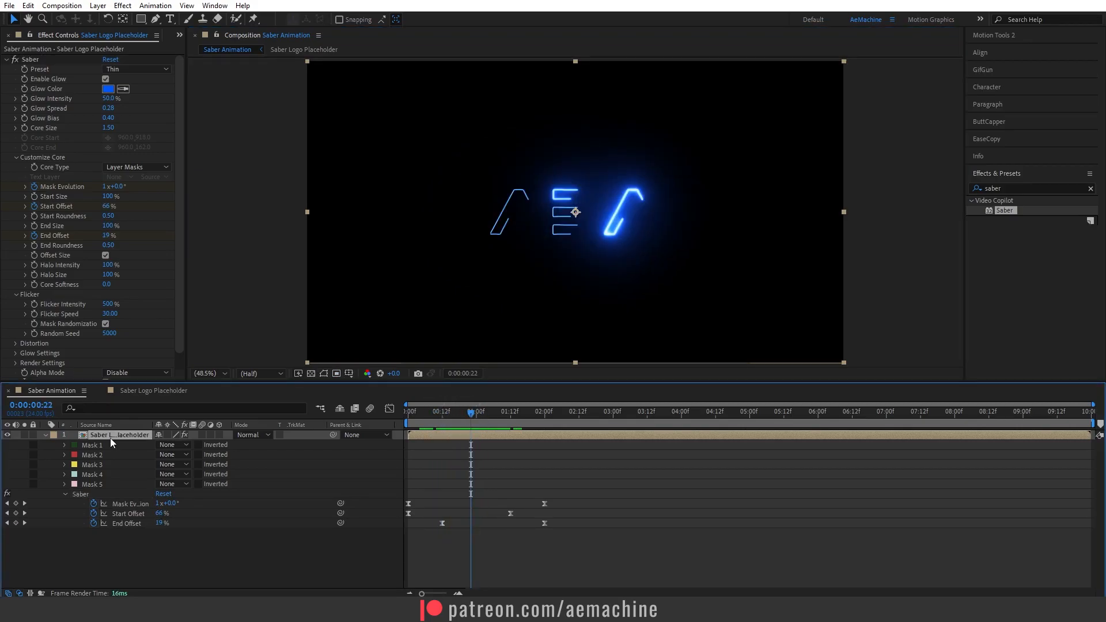
key(ctrl+d)
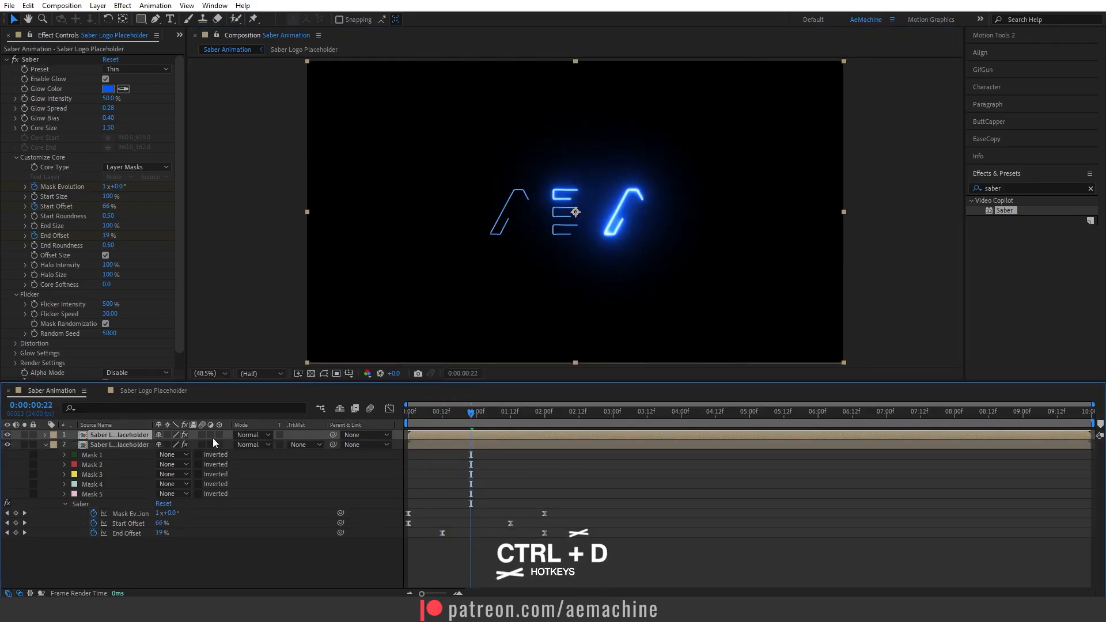
click(252, 435)
click(307, 241)
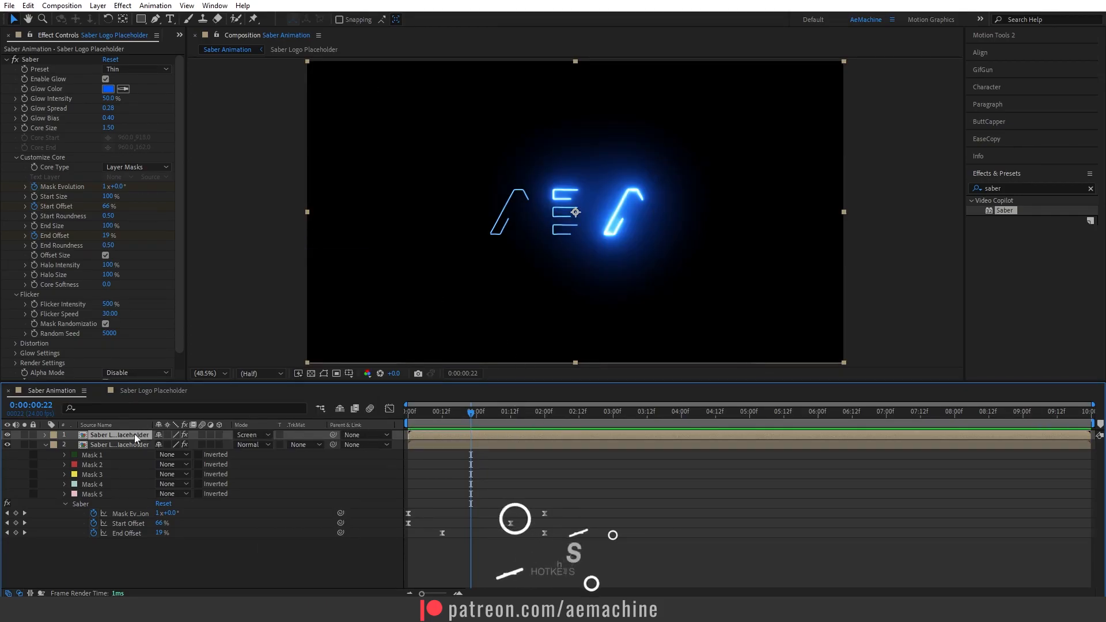
Reveal the duplicate's keyframes, collapse the original layer, and set Start Offset to 100% at the start.
key(u)
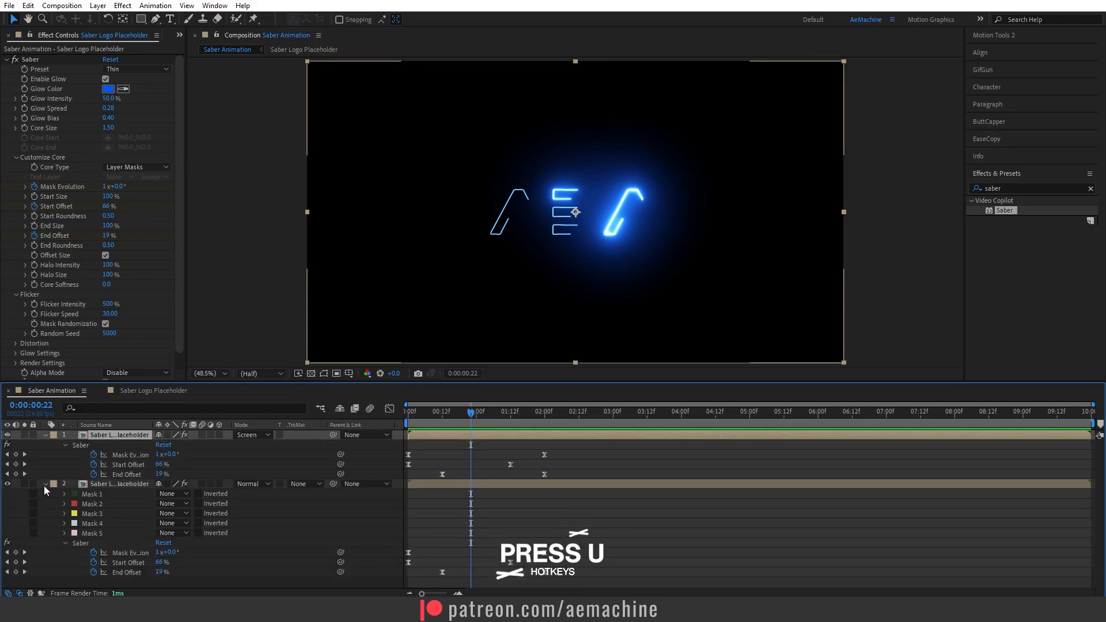
click(46, 484)
key(Home)
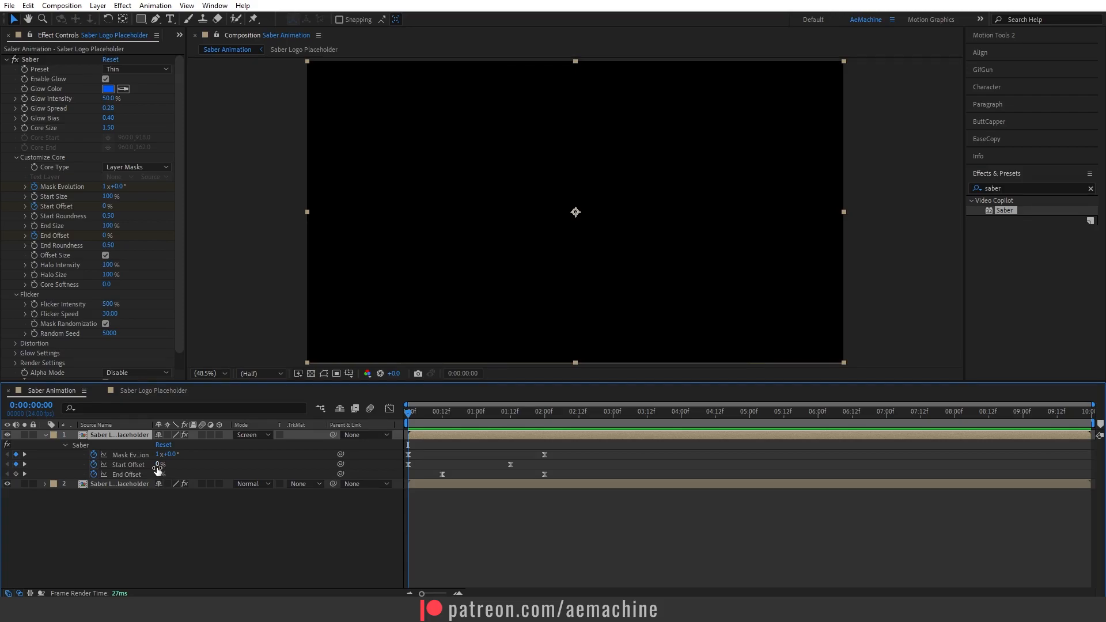
text(100)
key(Return)
drag(417, 420, 440, 431)
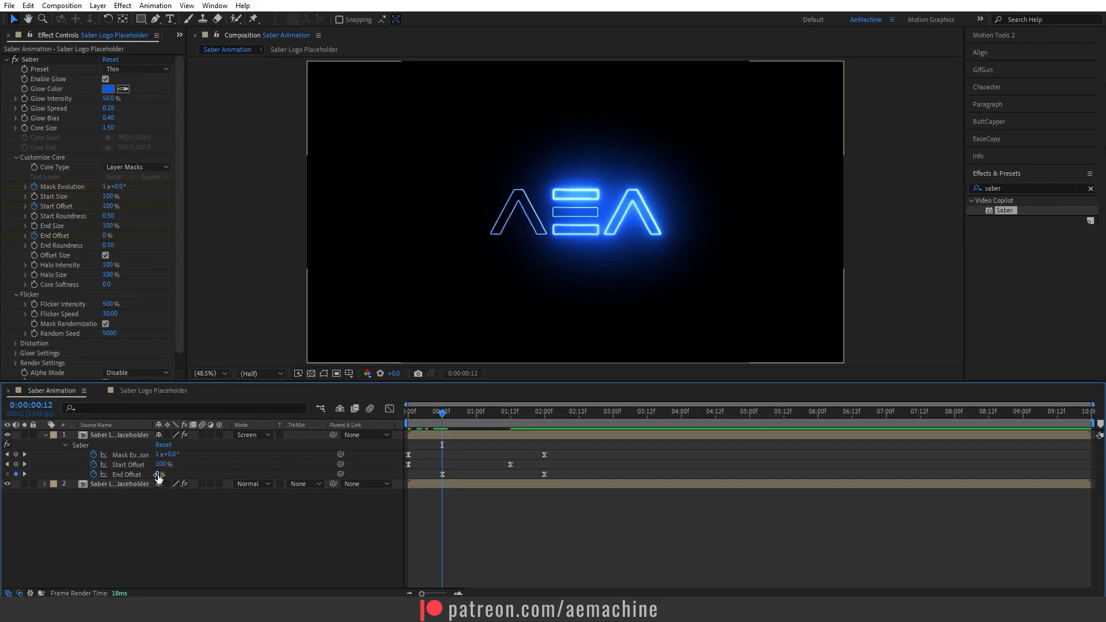
On the duplicate, set End Offset to 100% at 0:00:00:12 and 0% at 0:00:02:00.
drag(157, 475, 275, 479)
drag(442, 414, 544, 415)
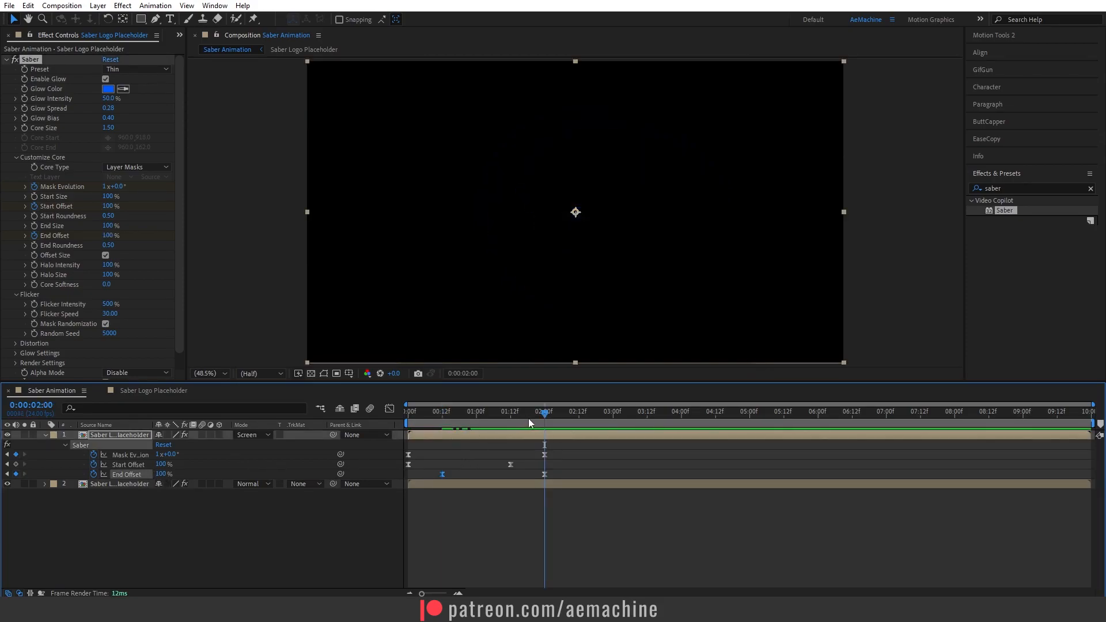
click(162, 474)
text(0)
click(209, 477)
drag(545, 413, 472, 433)
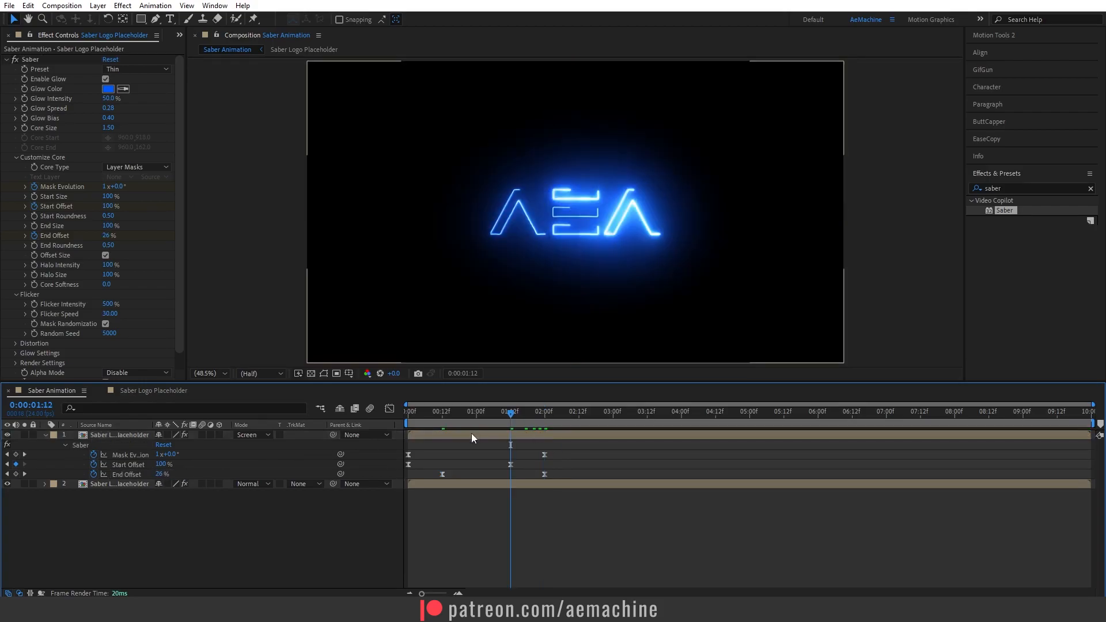
Set the duplicate's Start Offset to 0% at 0:00:01:12 and scrub to preview.
click(163, 464)
text(0)
key(Return)
drag(423, 416, 545, 438)
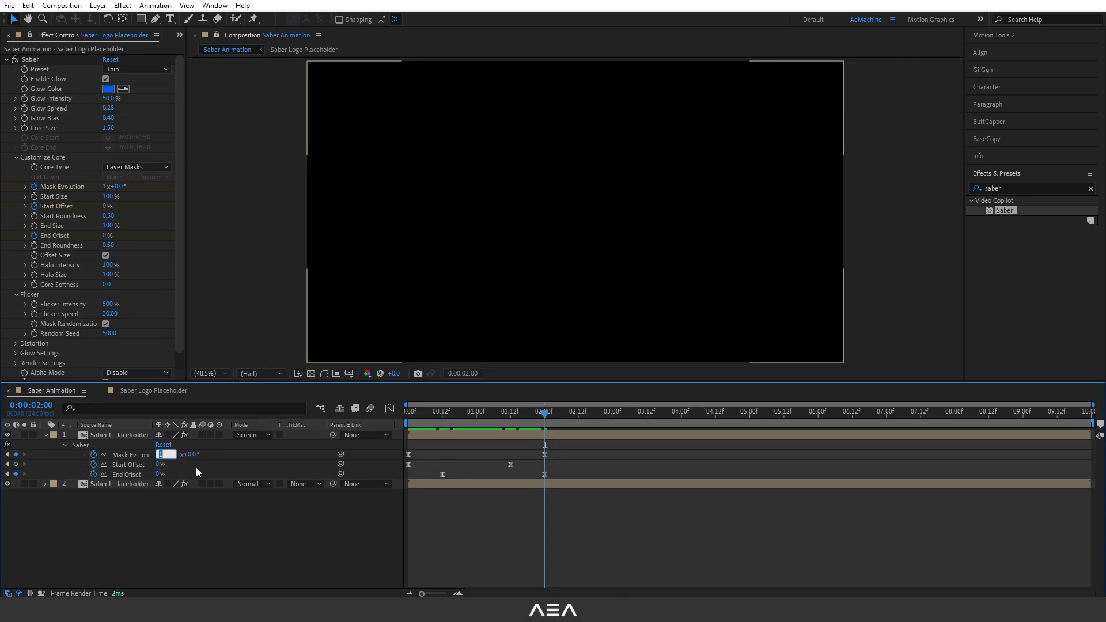
key(Return)
mouse_move(451, 419)
mouse_down()
mouse_move(432, 419)
mouse_move(468, 420)
mouse_up()
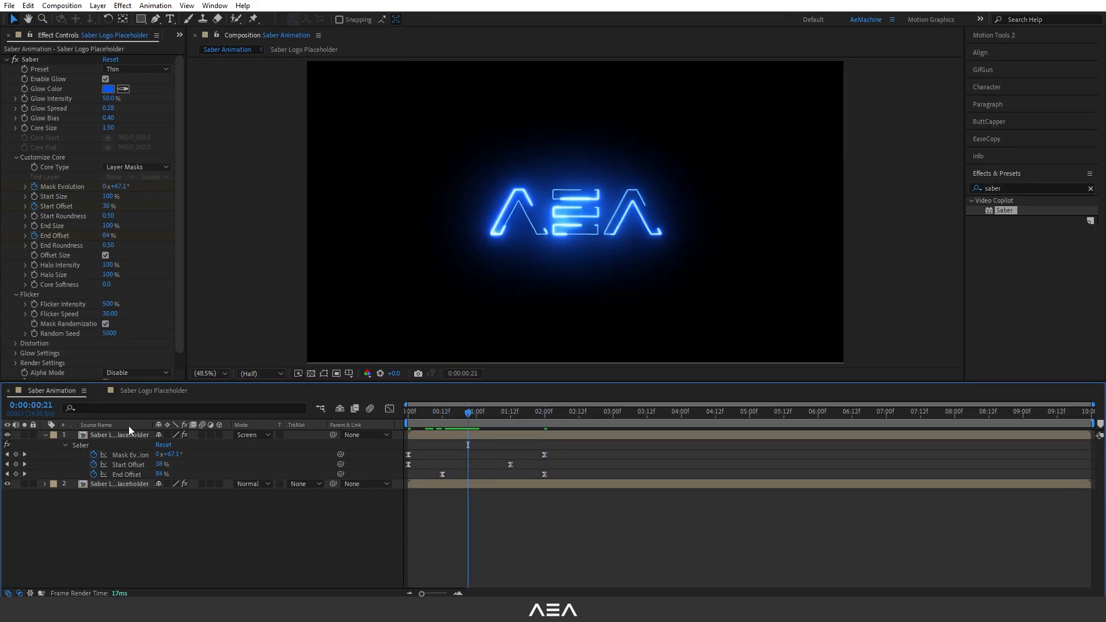
Change the duplicate Saber layer's glow color to white.
click(114, 435)
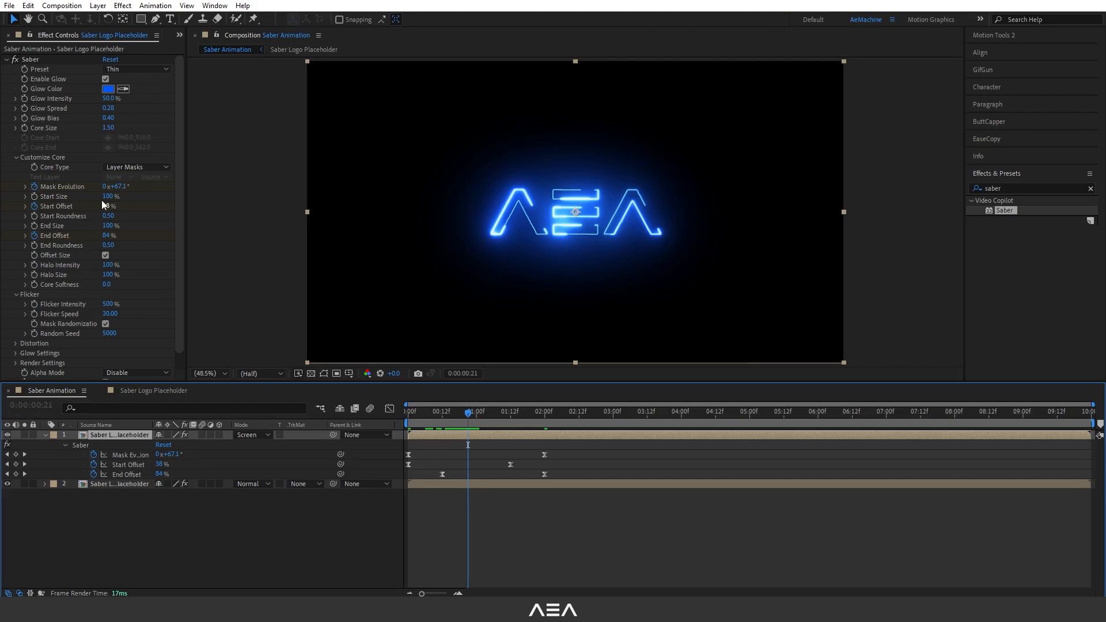
click(107, 89)
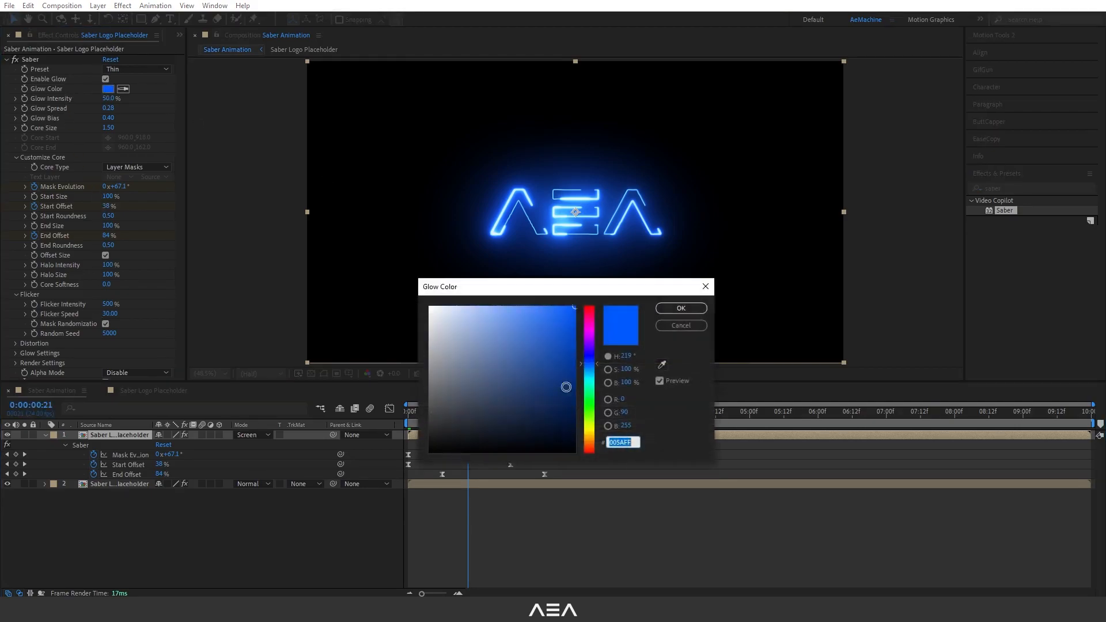
drag(441, 318, 403, 277)
click(693, 307)
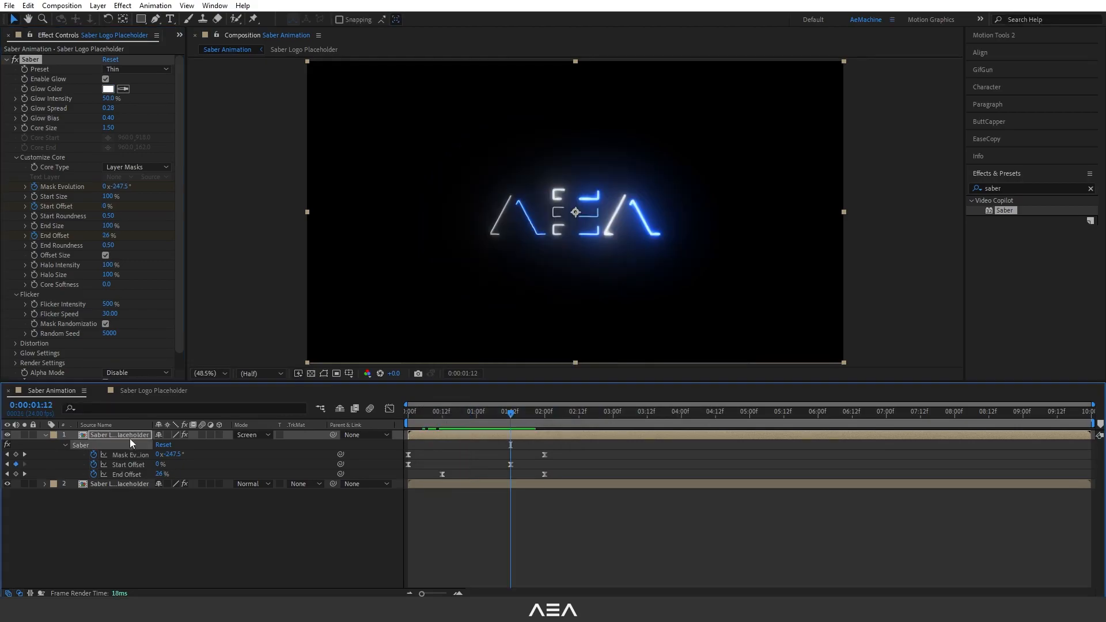
Duplicate the white Saber layer and set the new copy's glow color to light blue 30A0FF.
click(114, 435)
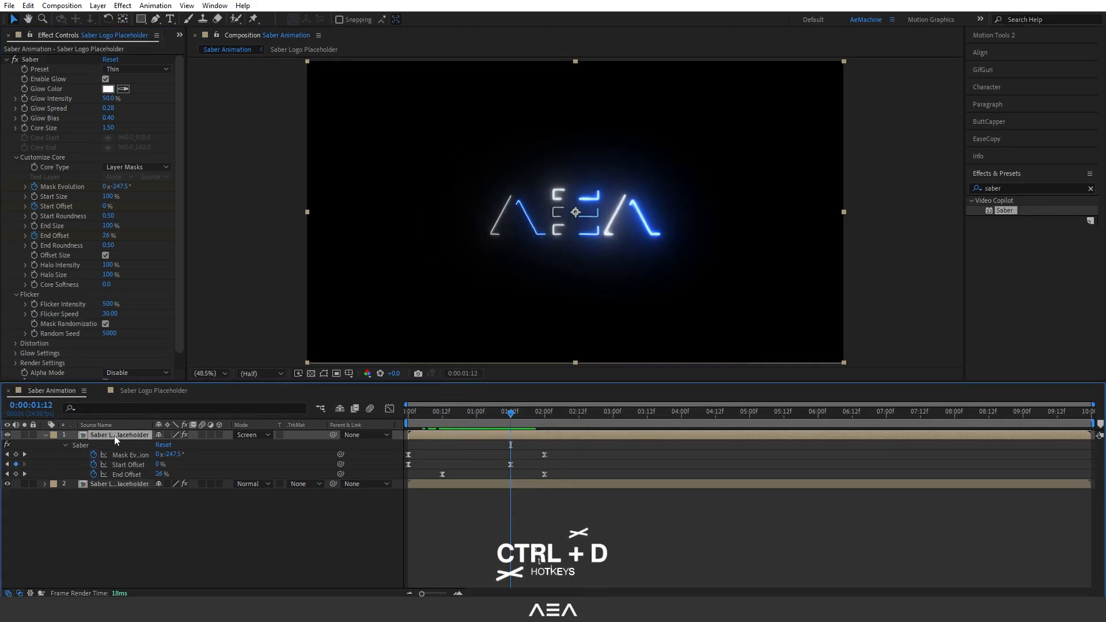
key(ctrl+d)
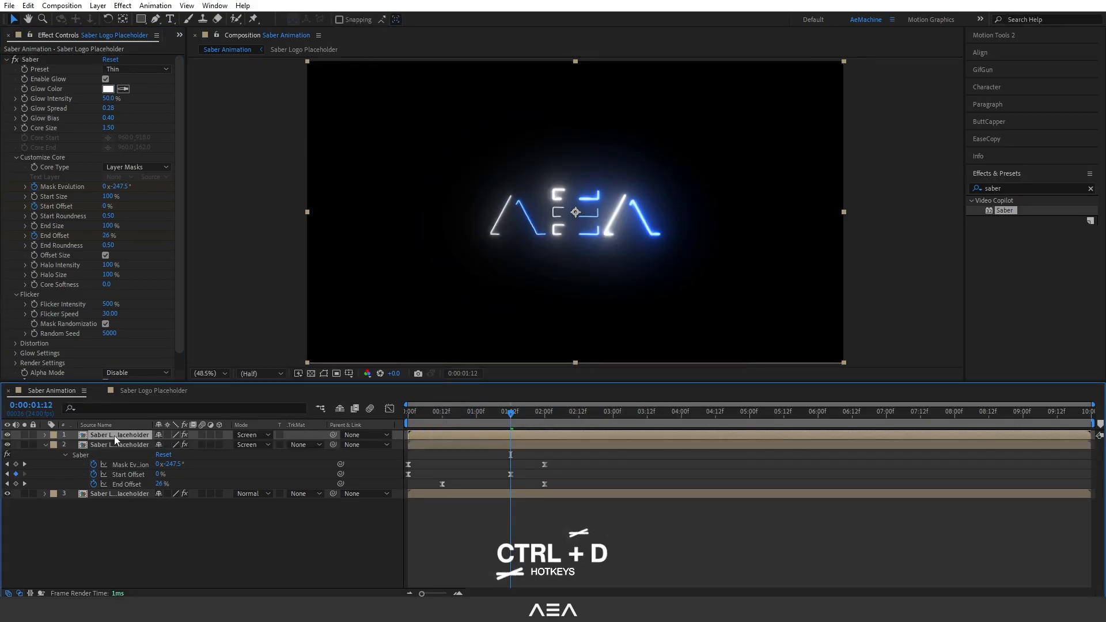
drag(450, 434, 473, 437)
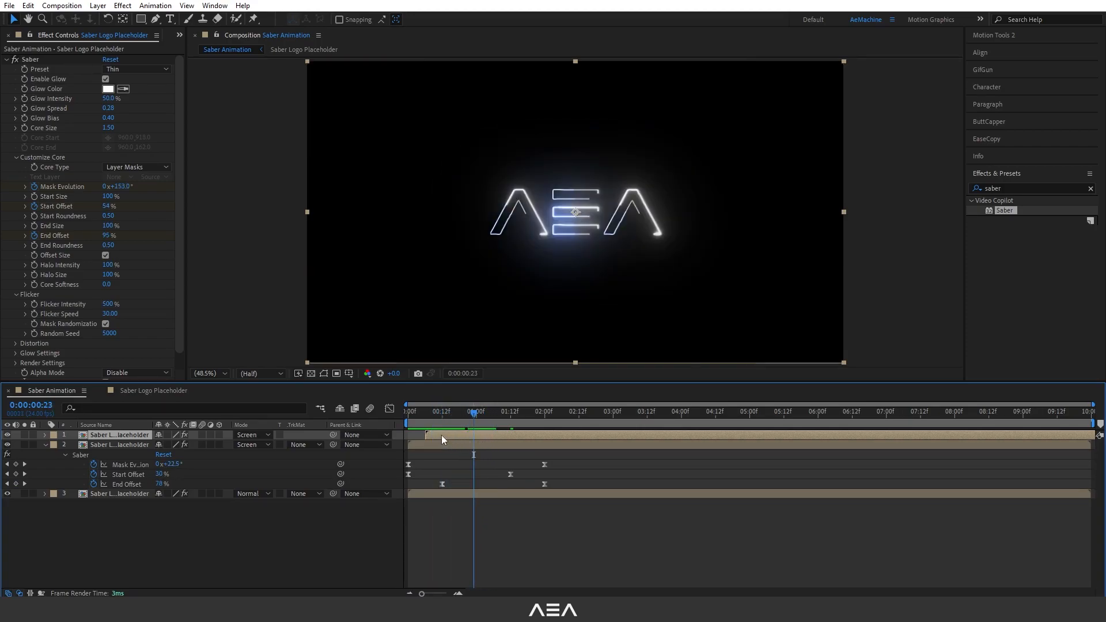
click(108, 89)
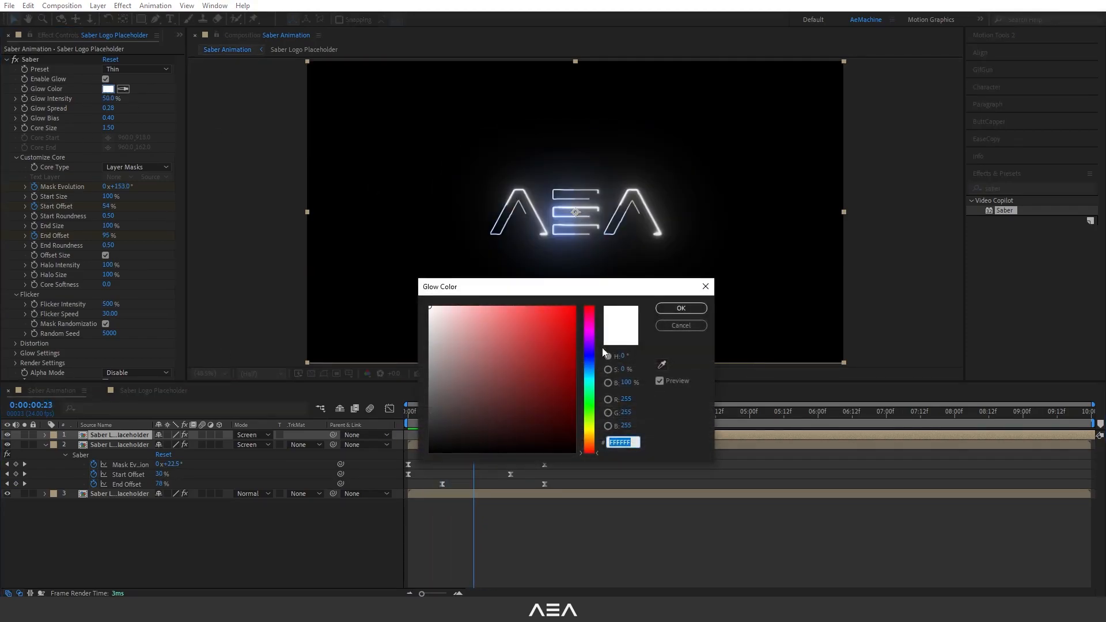
drag(540, 312, 547, 304)
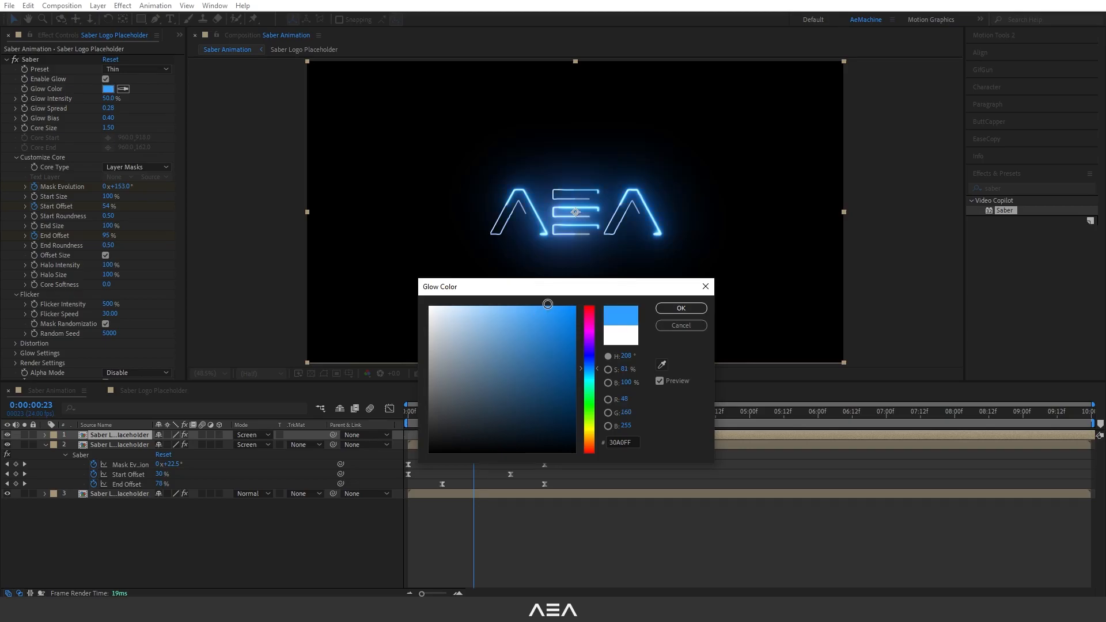
click(680, 309)
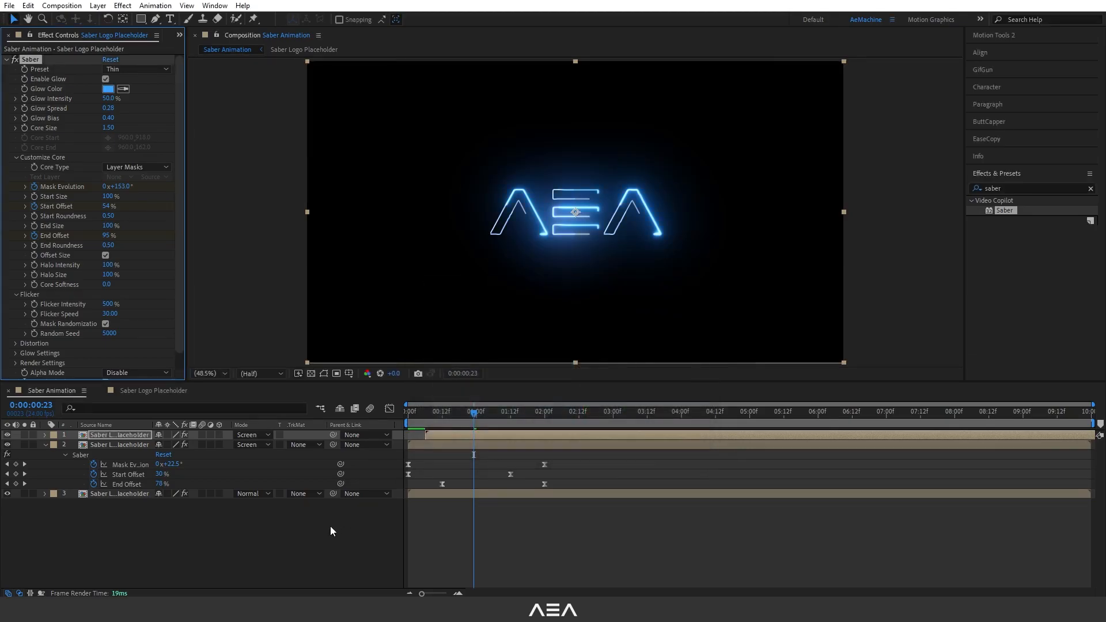
Add the reflection map.png footage from the Textures folder to the composition as the top layer.
click(334, 523)
drag(447, 415, 493, 426)
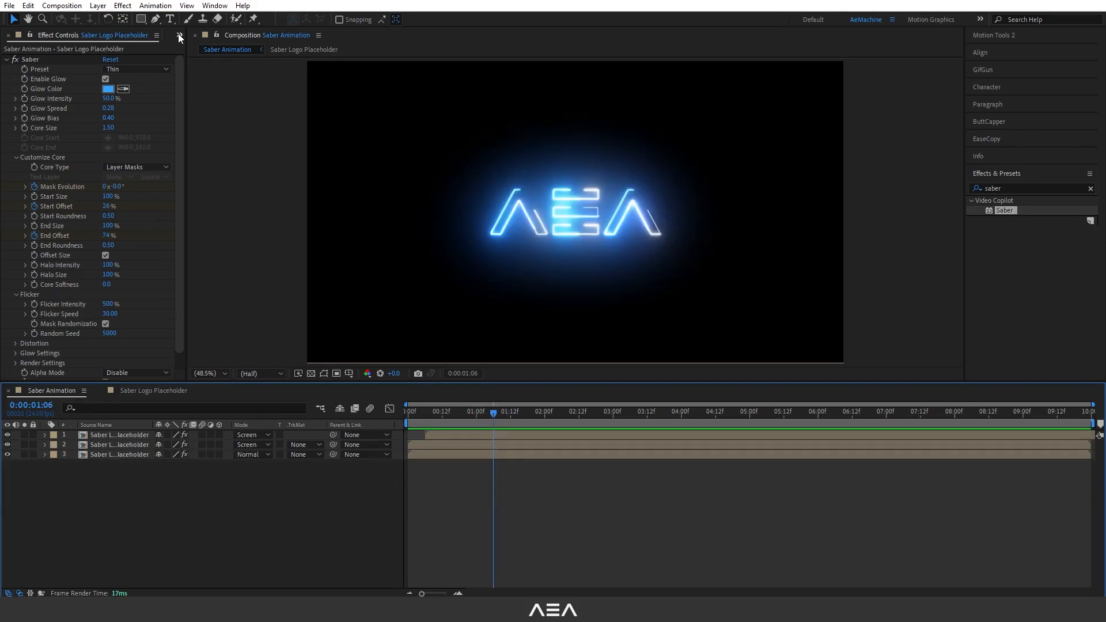
click(180, 35)
click(195, 47)
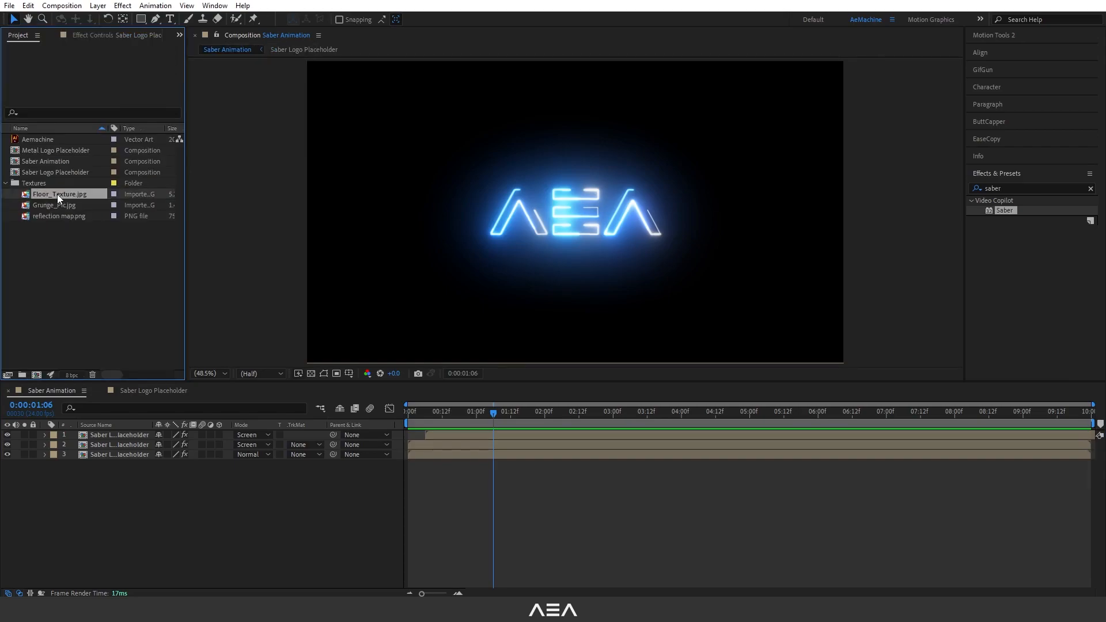
click(64, 195)
click(71, 216)
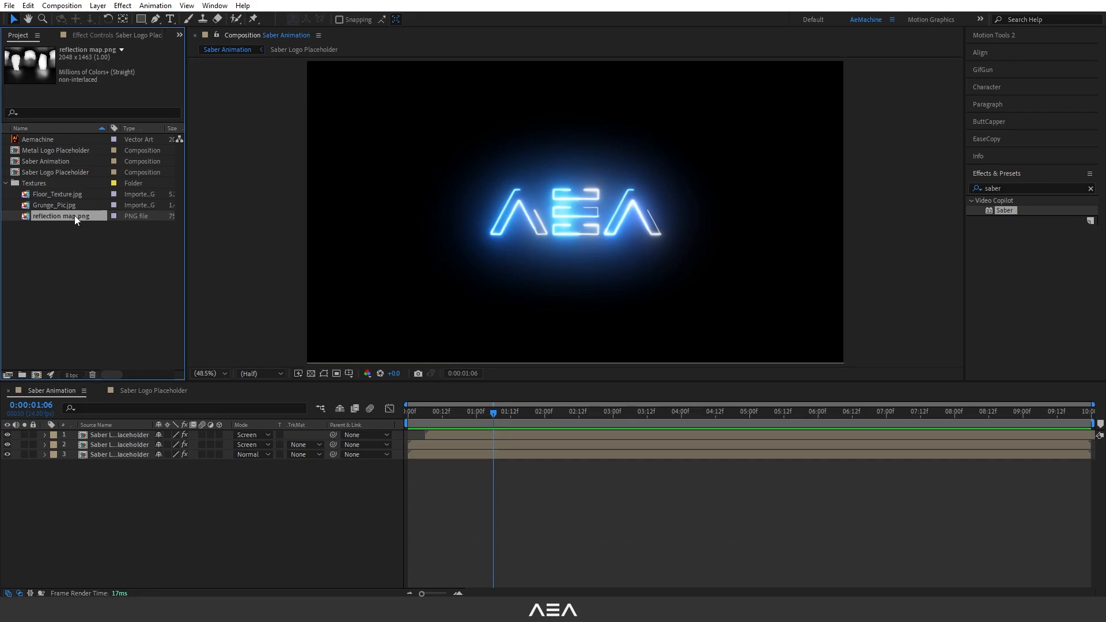
drag(74, 216, 137, 430)
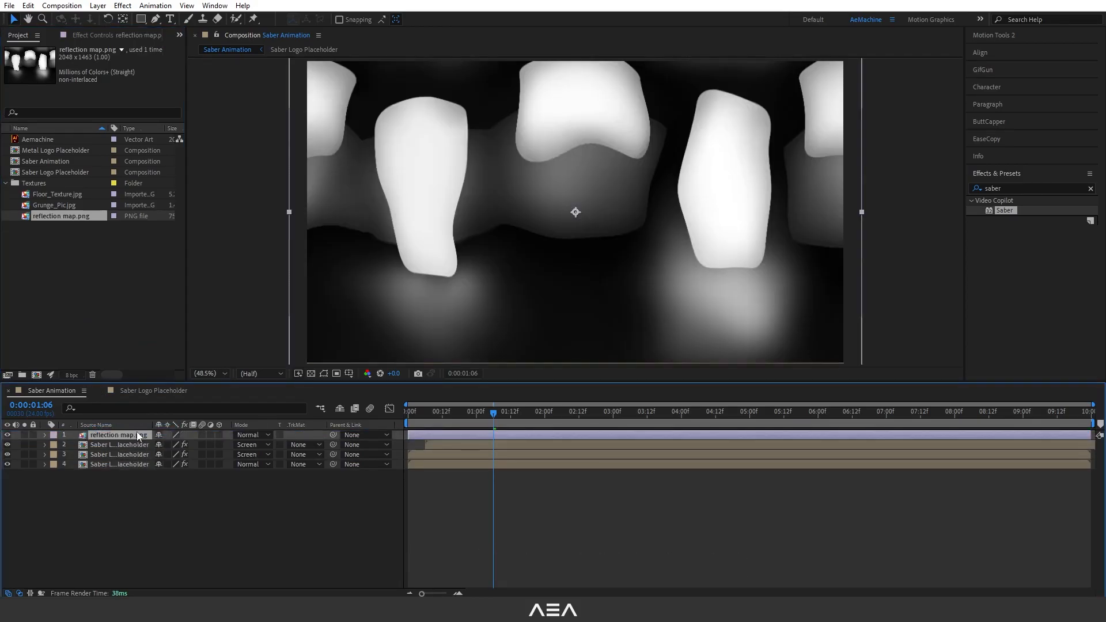
Scale the reflection map layer down to 61%.
key(s)
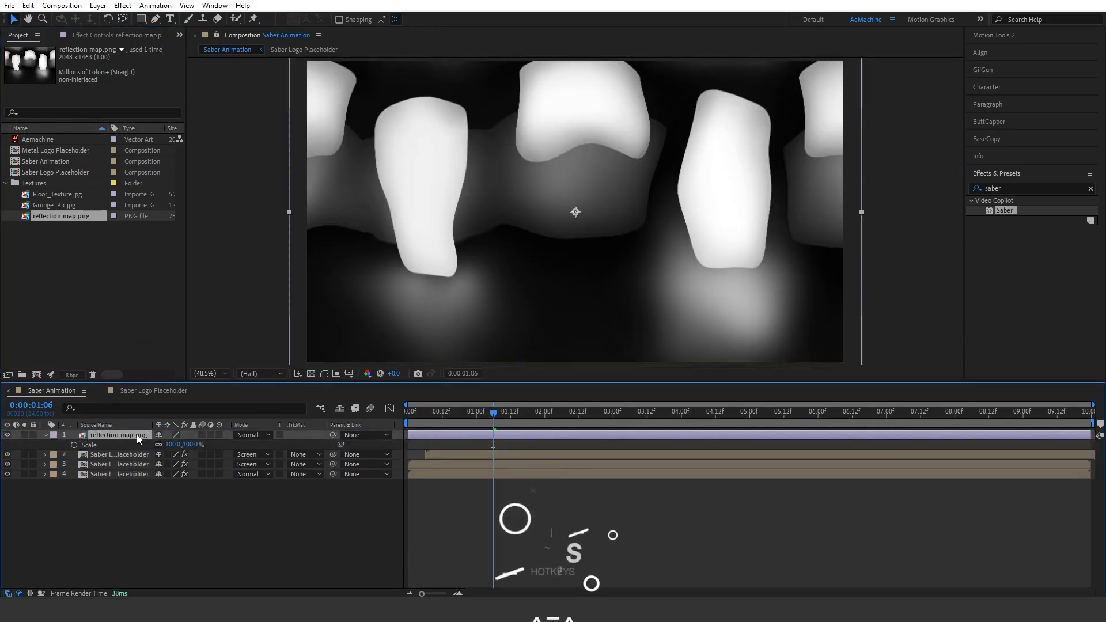
drag(192, 444, 172, 444)
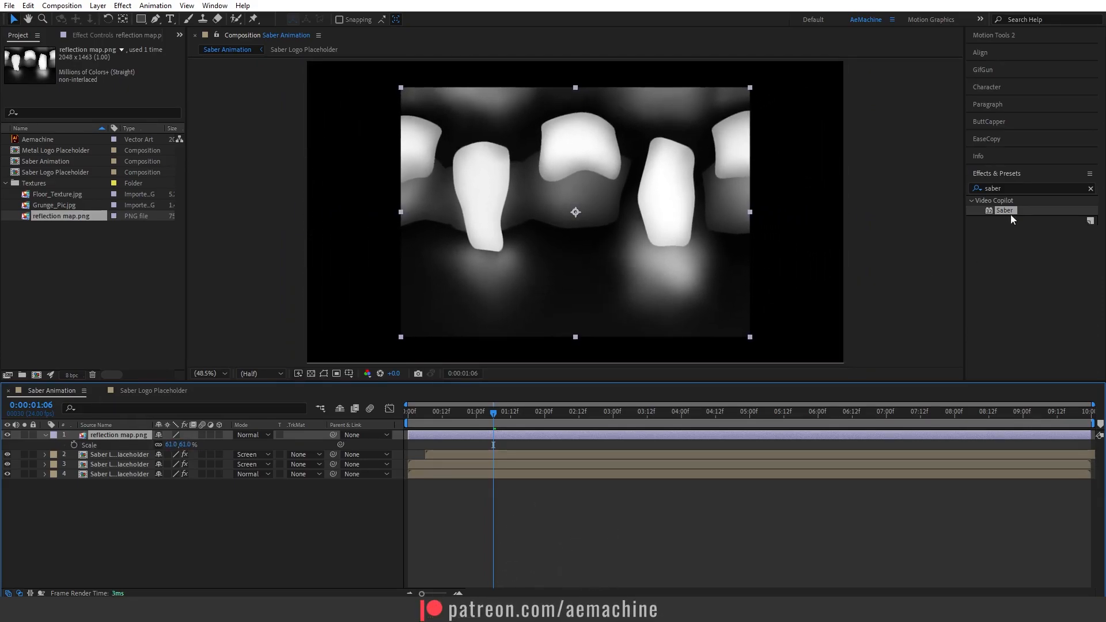
Apply the Motion Tile effect to the reflection map layer.
click(987, 190)
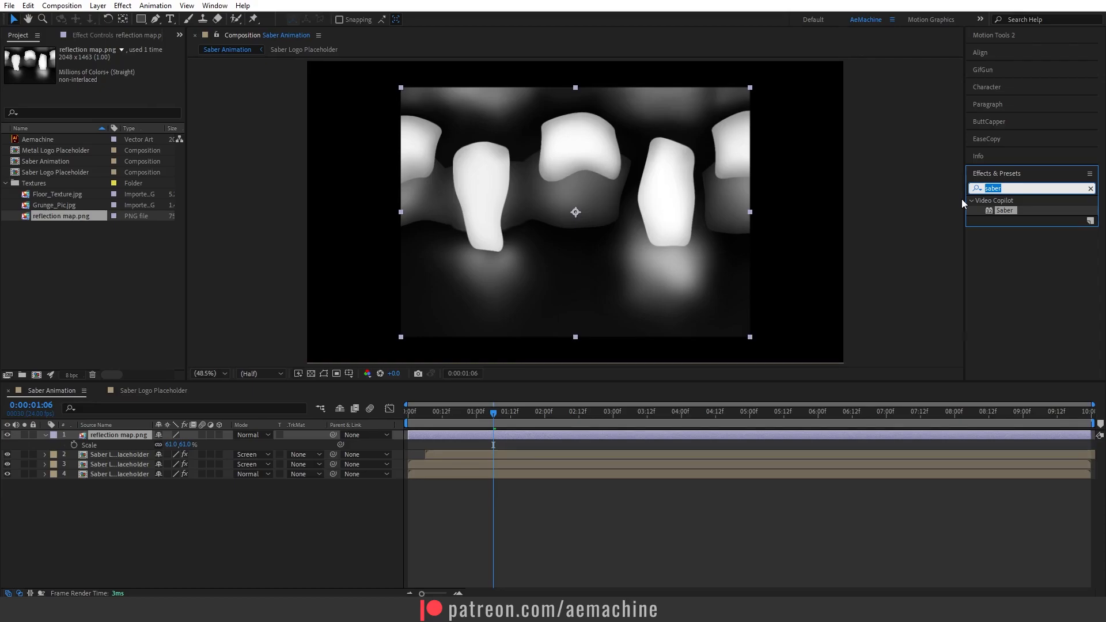
text(motion)
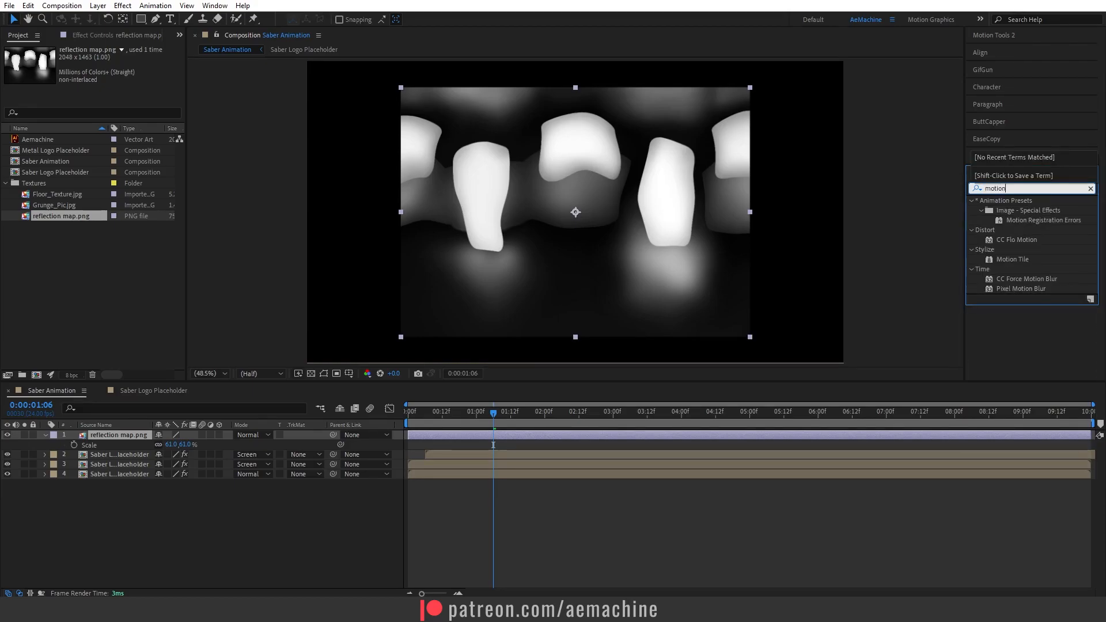
double_click(1009, 259)
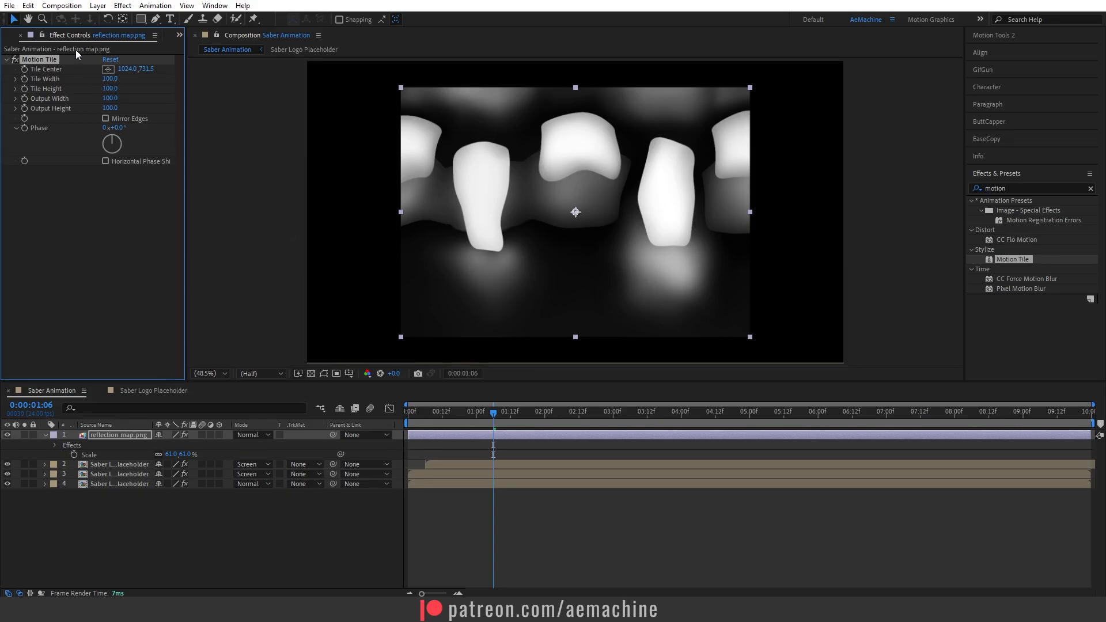
Keyframe the Motion Tile's Tile Center so its X reaches 3230 at the composition's end, and preview the sliding motion.
drag(468, 416, 417, 417)
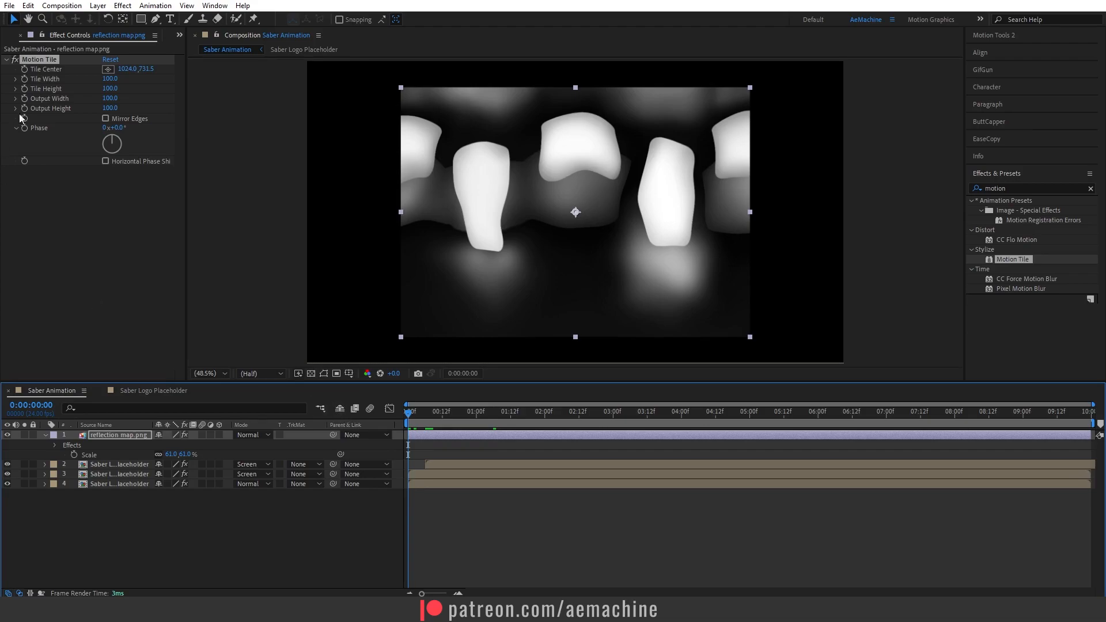
key(space)
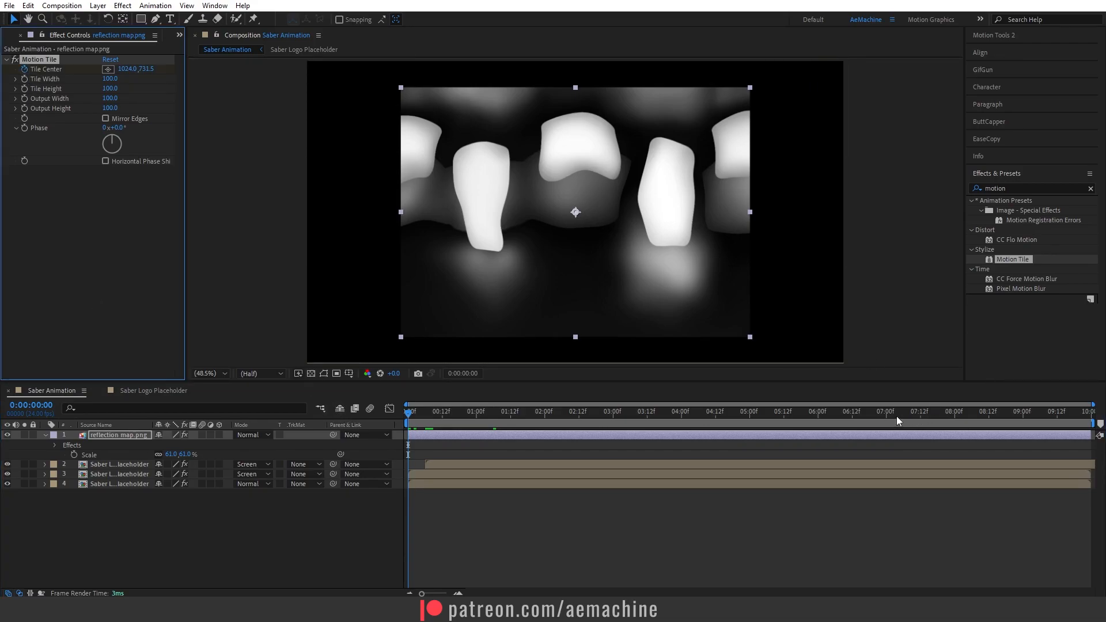
click(124, 69)
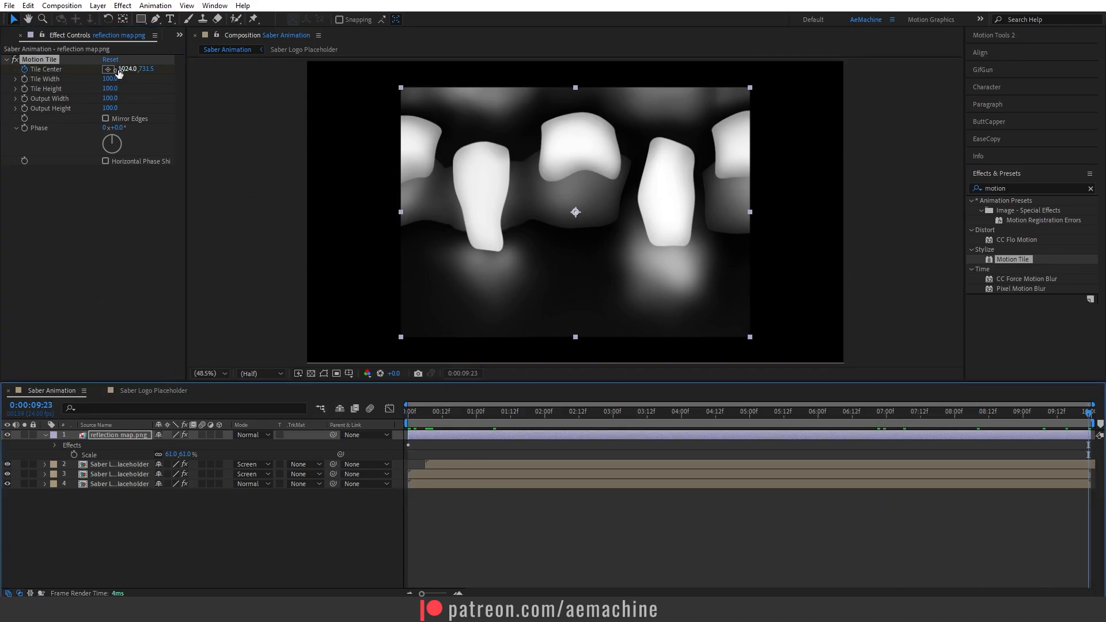
text(3230)
key(Return)
drag(126, 69, 210, 78)
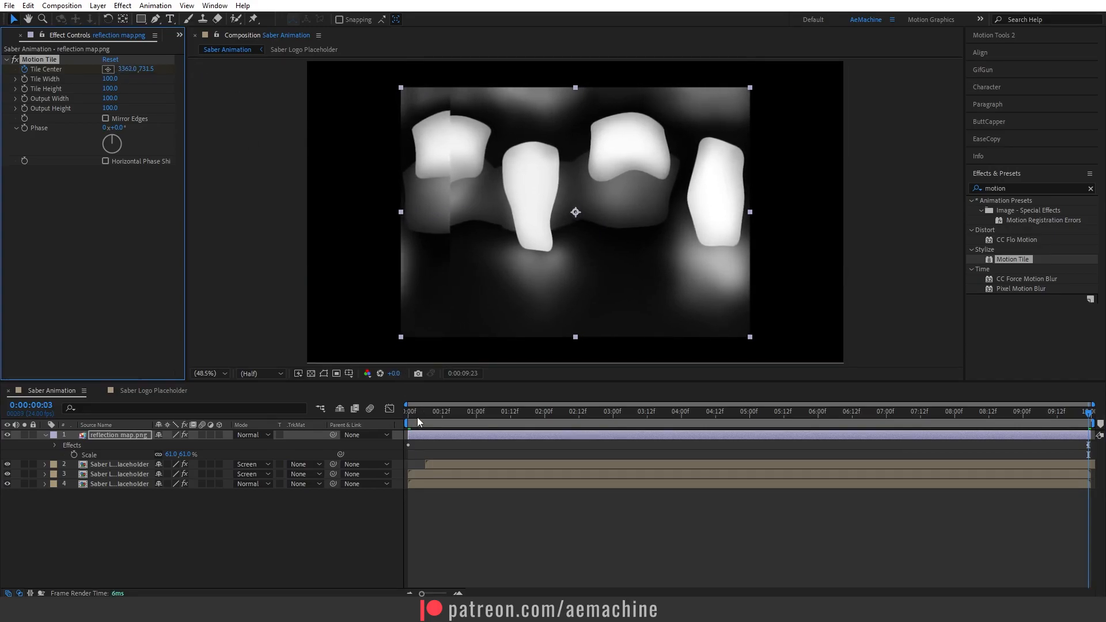
drag(416, 417, 406, 415)
key(space)
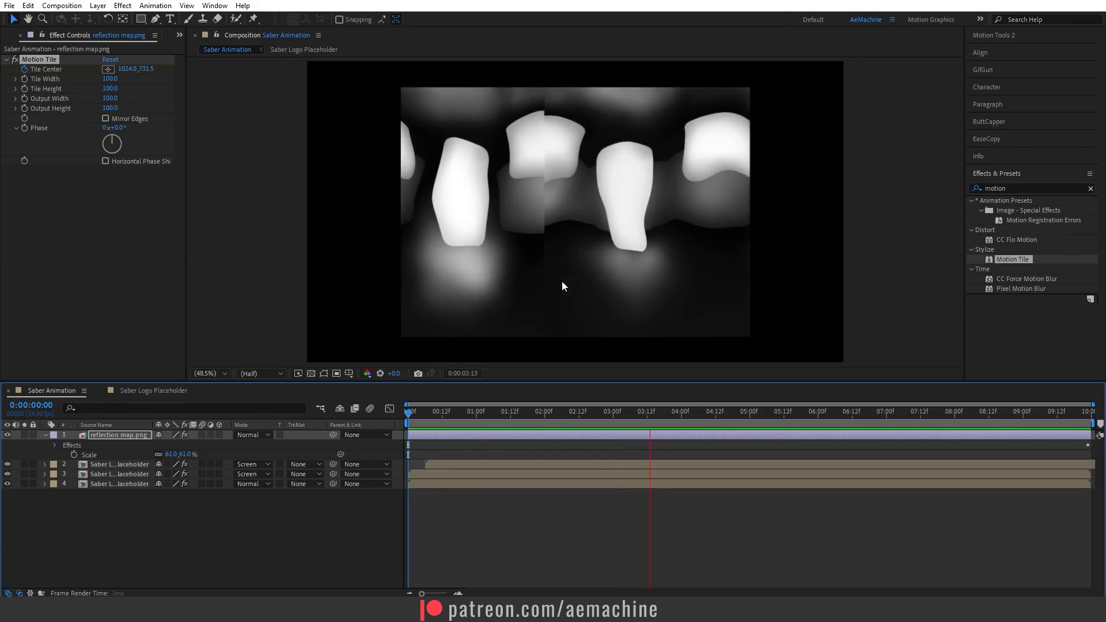
key(space)
drag(498, 410, 314, 409)
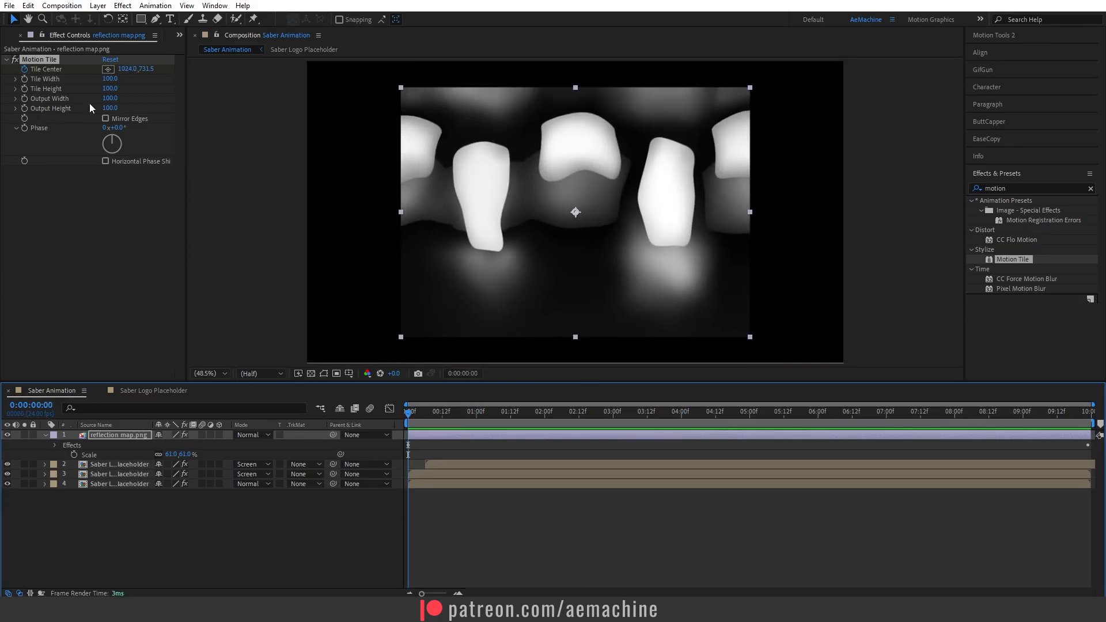
Set the Motion Tile's Output Width to 260.
click(110, 99)
text(160)
key(Return)
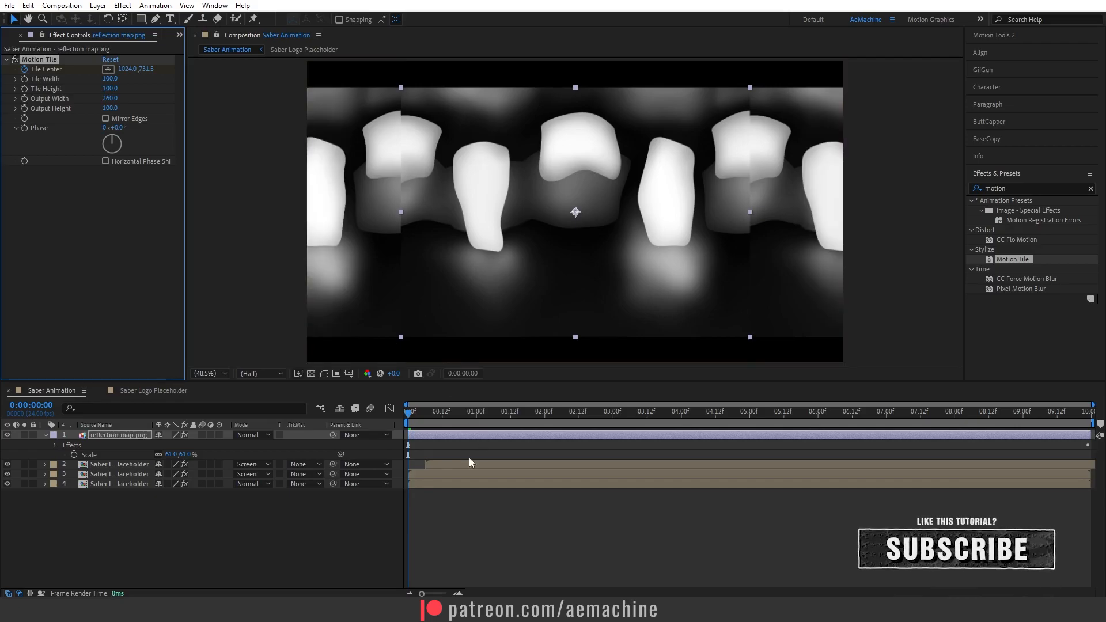
Pre-compose the reflection map layer, moving all attributes into a new composition named reflection map.
drag(412, 414, 238, 420)
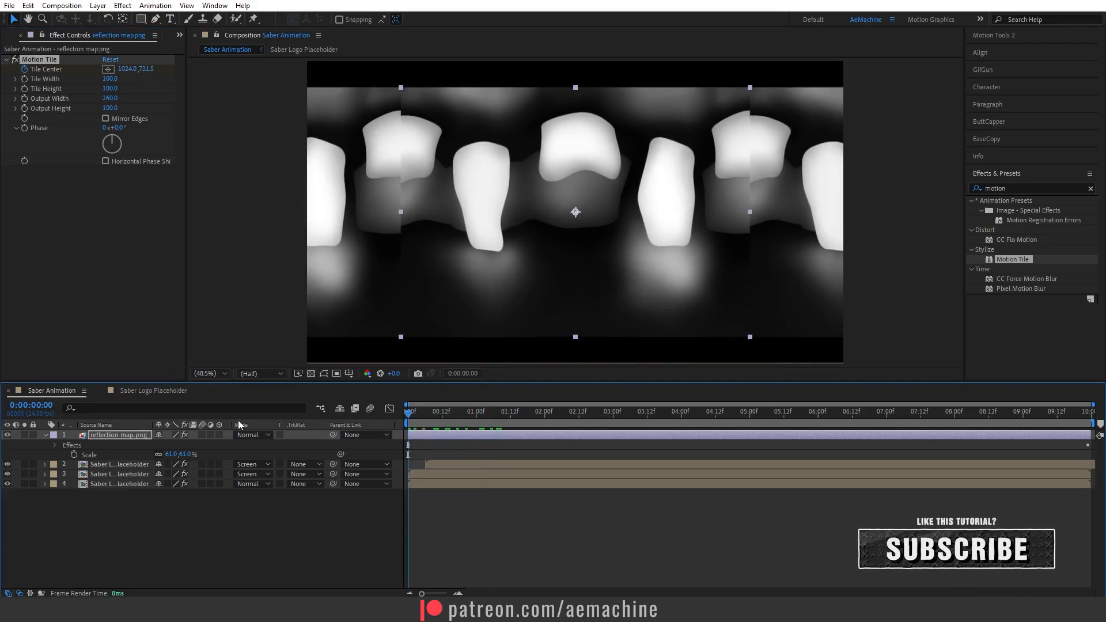
right_click(119, 434)
click(151, 371)
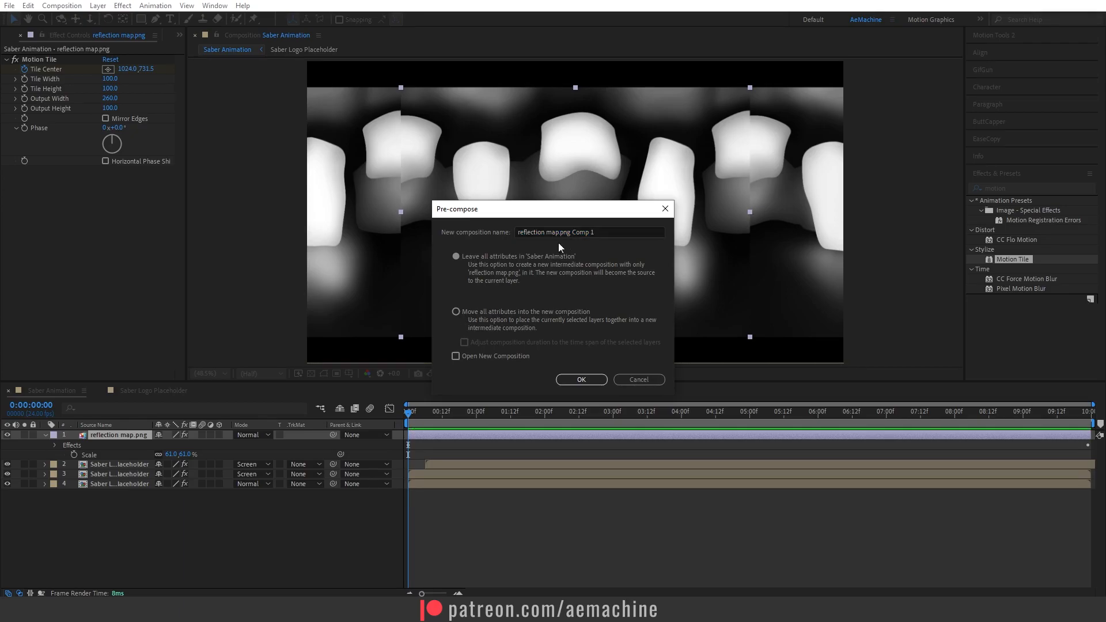
click(493, 319)
drag(626, 232, 566, 234)
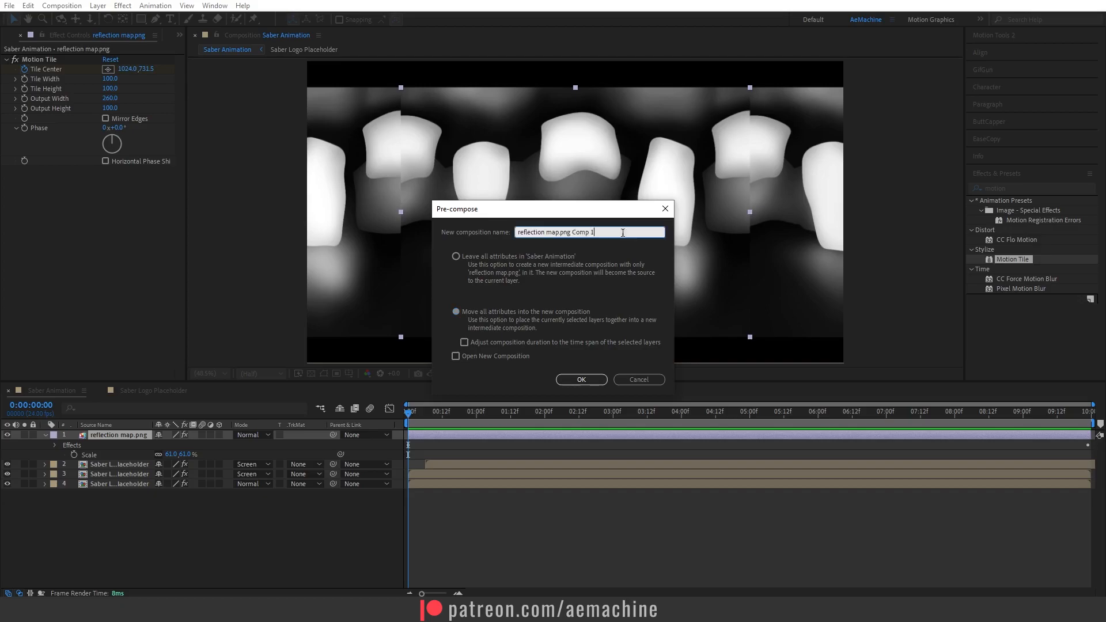
key(BackSpace)
key(BackSpace)
key(BackSpace)
click(593, 379)
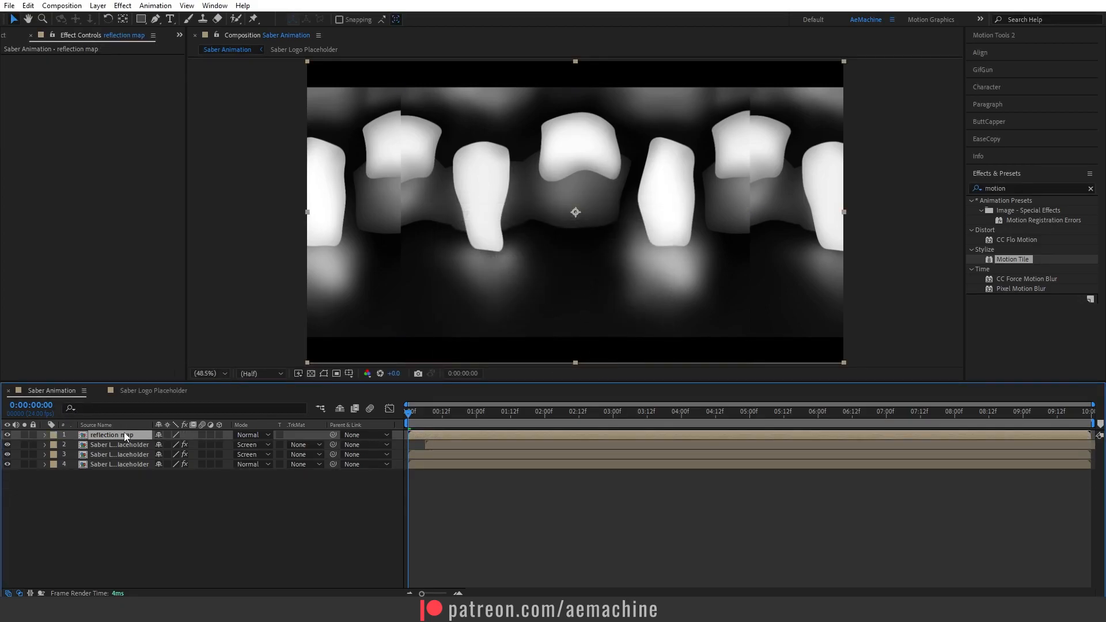
Add the Metal Logo Placeholder composition to the timeline as the top layer.
click(5, 35)
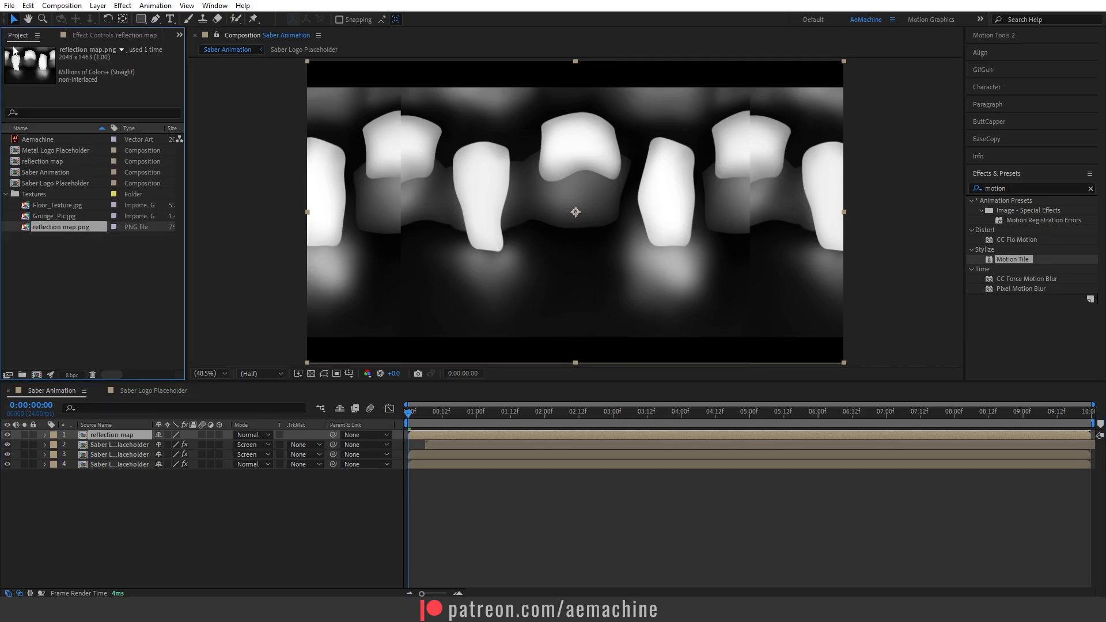
drag(64, 152, 127, 433)
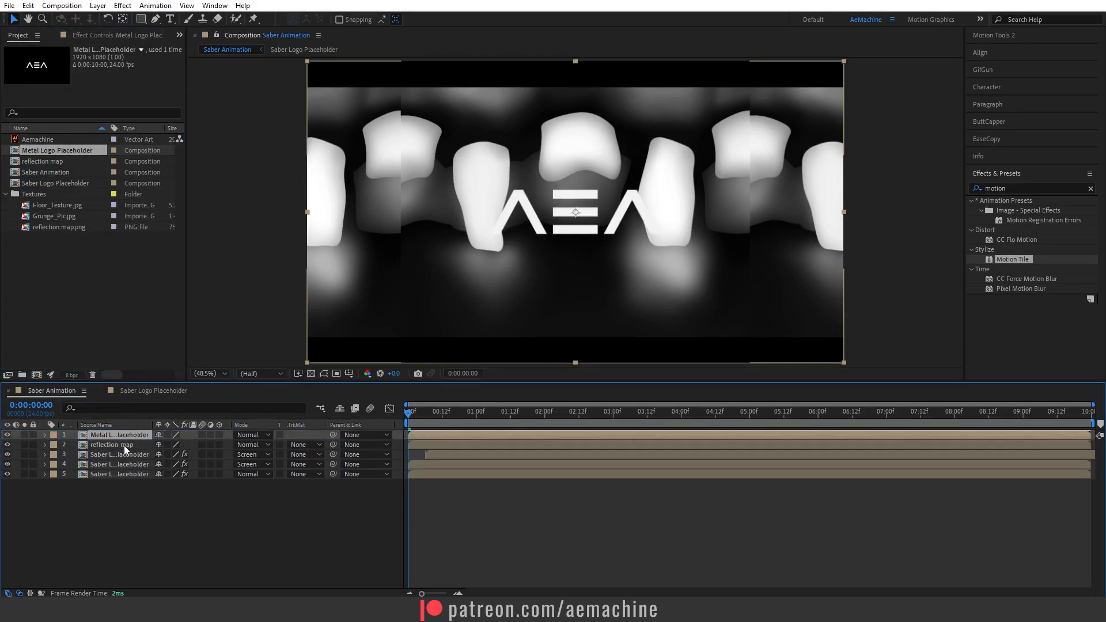
Set the reflection map layer's track matte to Alpha, using the Metal Logo Placeholder layer above it.
click(117, 445)
click(303, 448)
click(322, 473)
drag(413, 414, 403, 461)
click(120, 444)
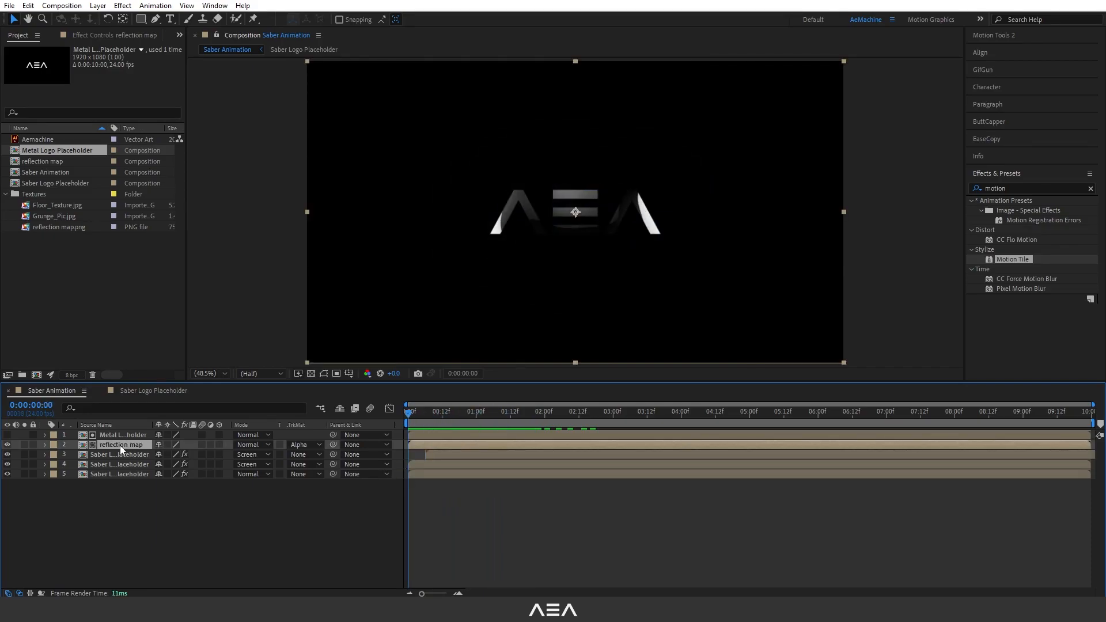
Apply CC Glass to the reflection map layer and set its Bump Map to the Metal Logo Placeholder layer.
click(1029, 186)
text(cc gka)
key(BackSpace)
key(BackSpace)
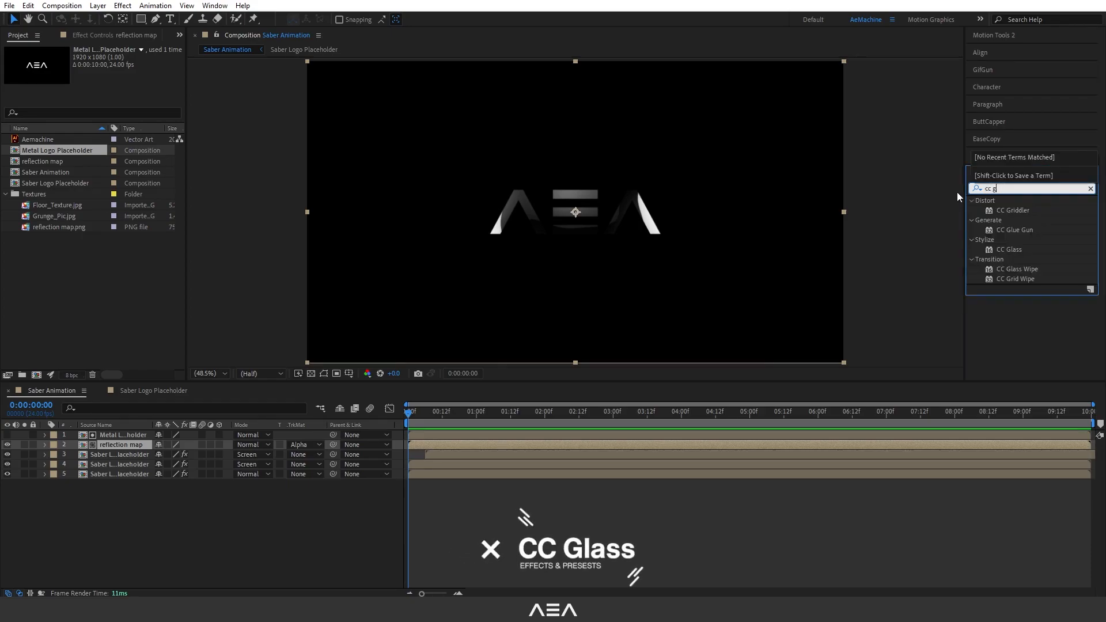
text(la)
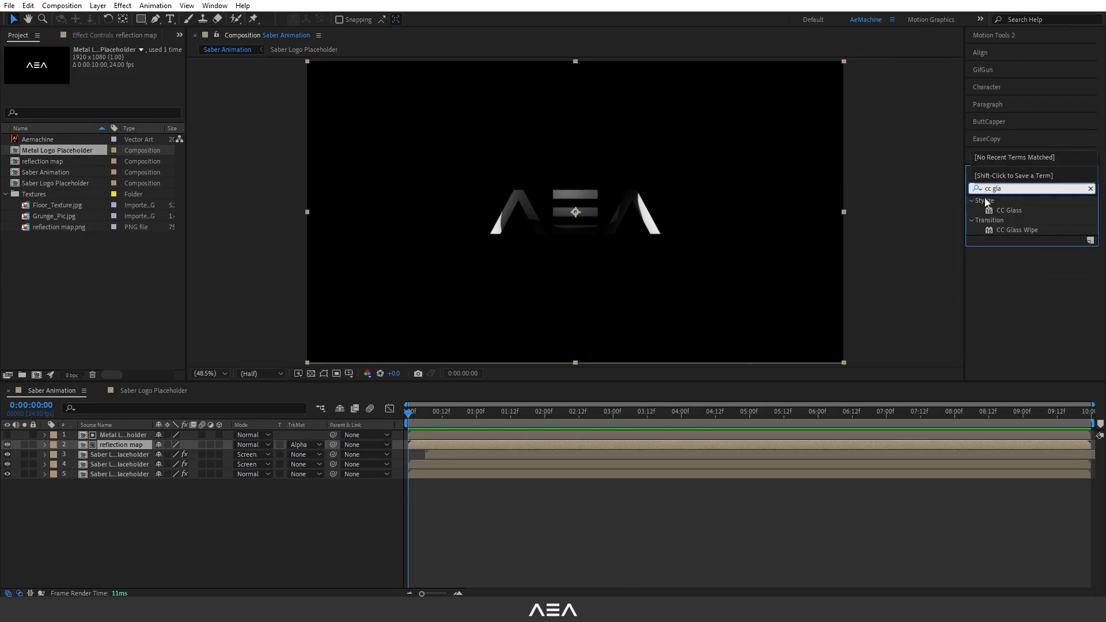
double_click(1004, 210)
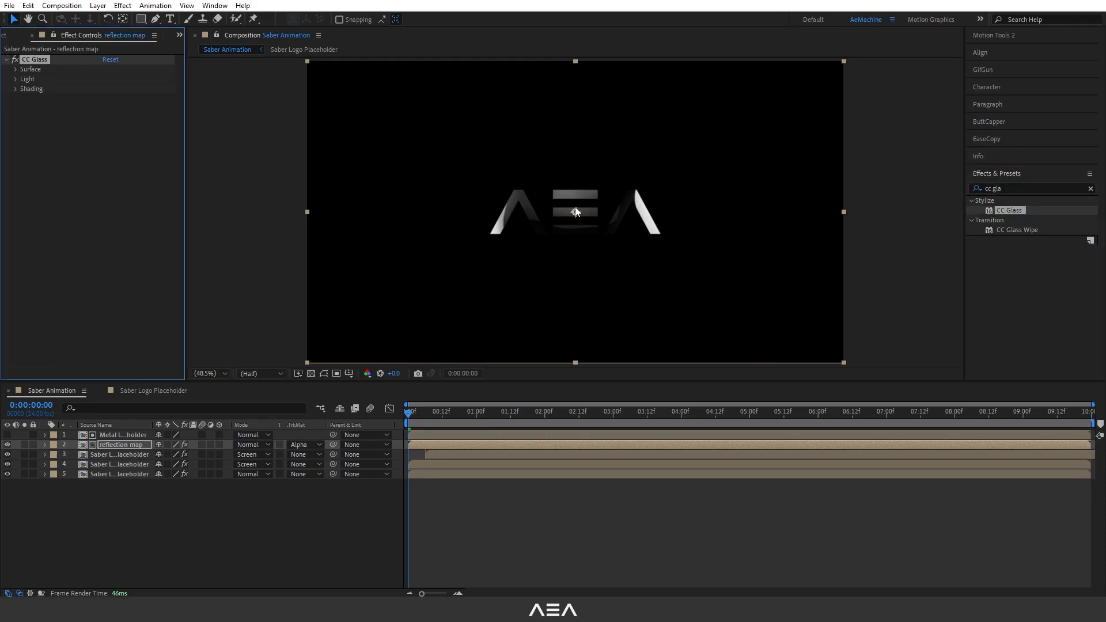
click(14, 70)
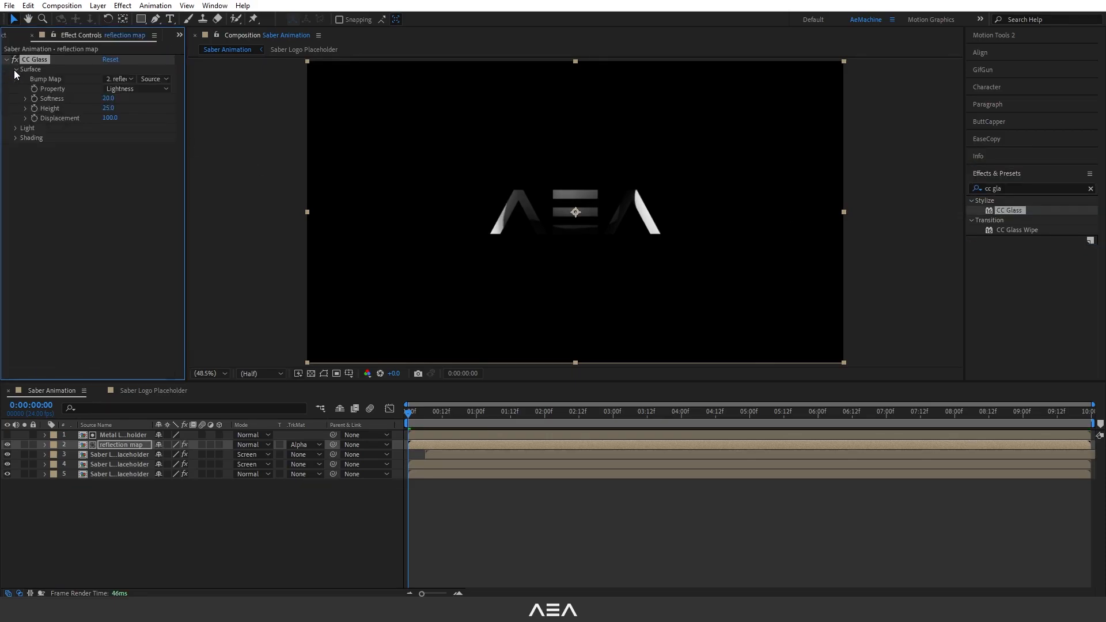
click(118, 79)
click(133, 109)
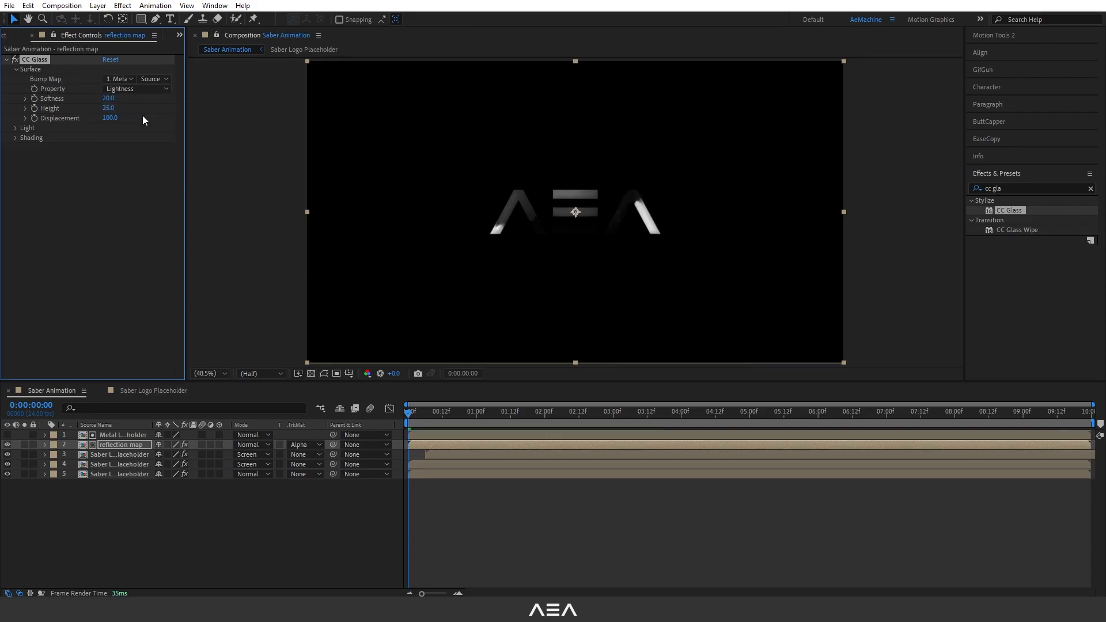
Set CC Glass Softness and Height to 100, Displacement to 0, and the bump Property to Alpha.
click(109, 99)
text(100)
key(Return)
text(100)
key(Return)
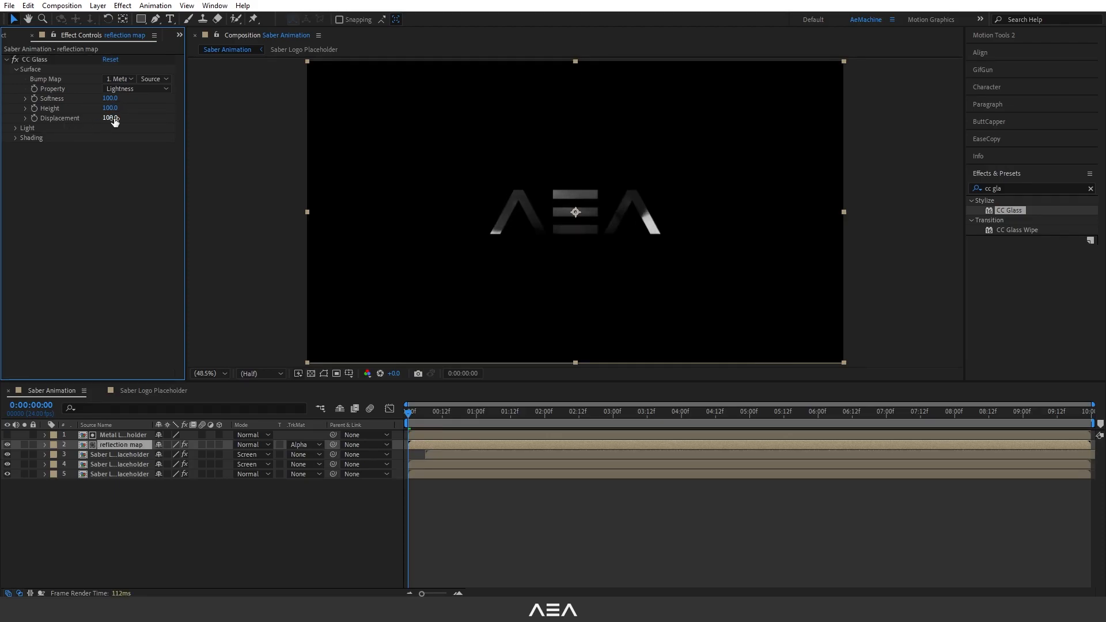
text(0)
key(Return)
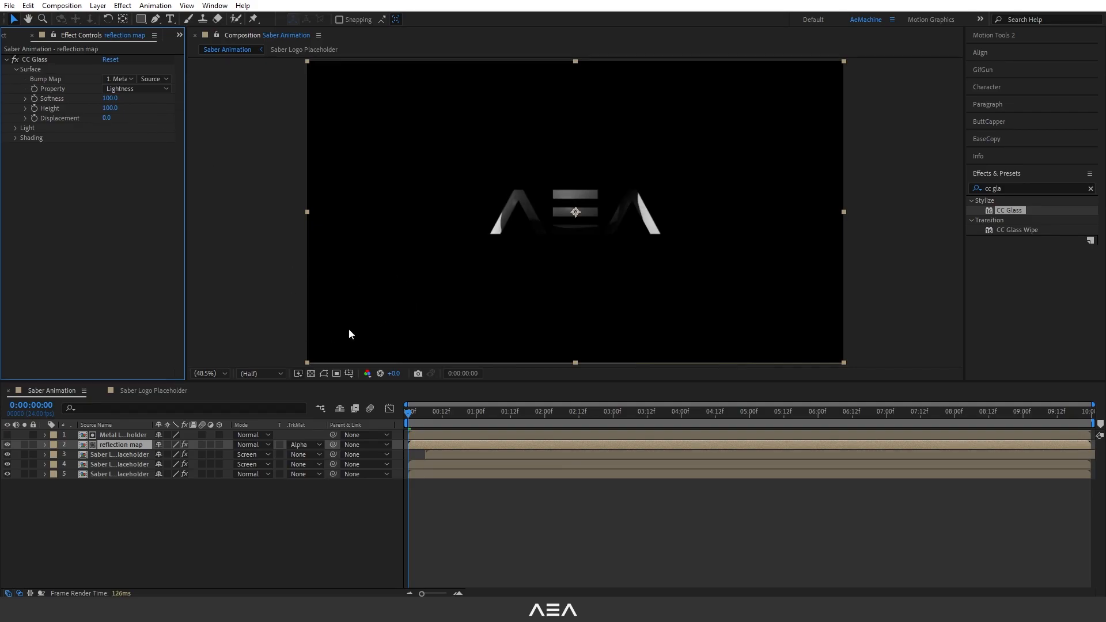
click(154, 88)
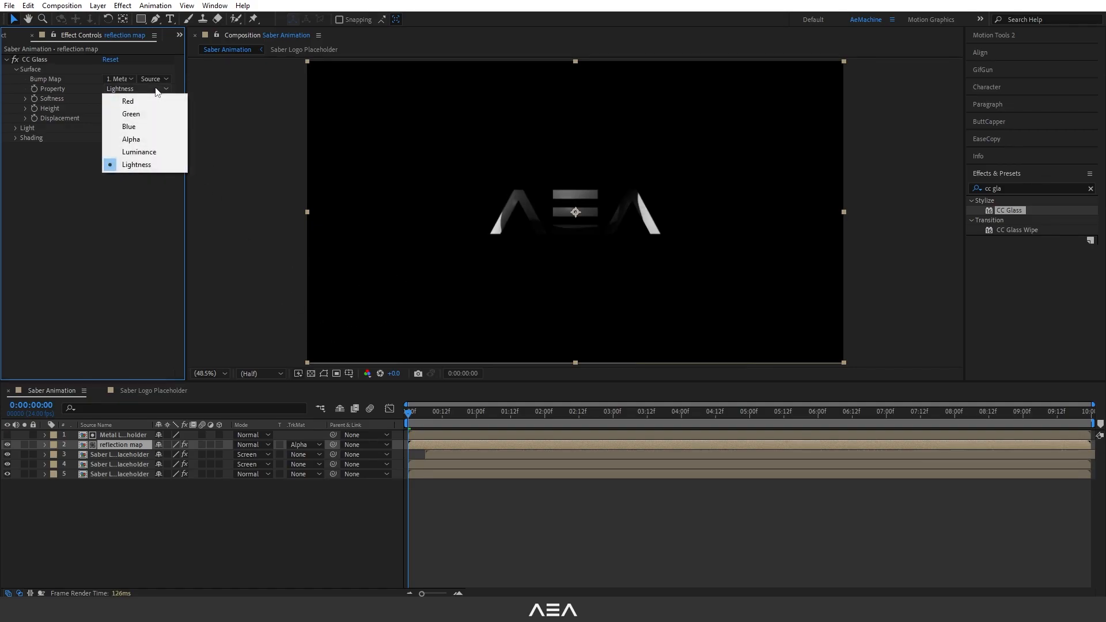
click(169, 140)
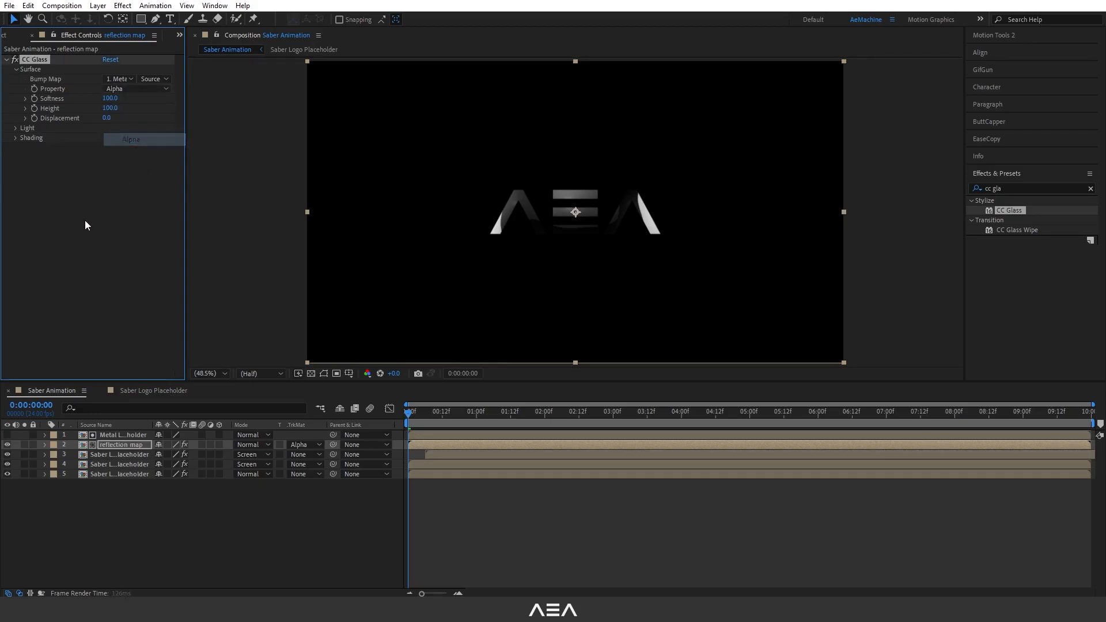
Apply CC Blobbylize to the reflection map layer and set its Blob Layer to Metal Logo Placeholder.
mouse_move(412, 415)
mouse_down()
mouse_move(441, 418)
mouse_move(409, 417)
mouse_up()
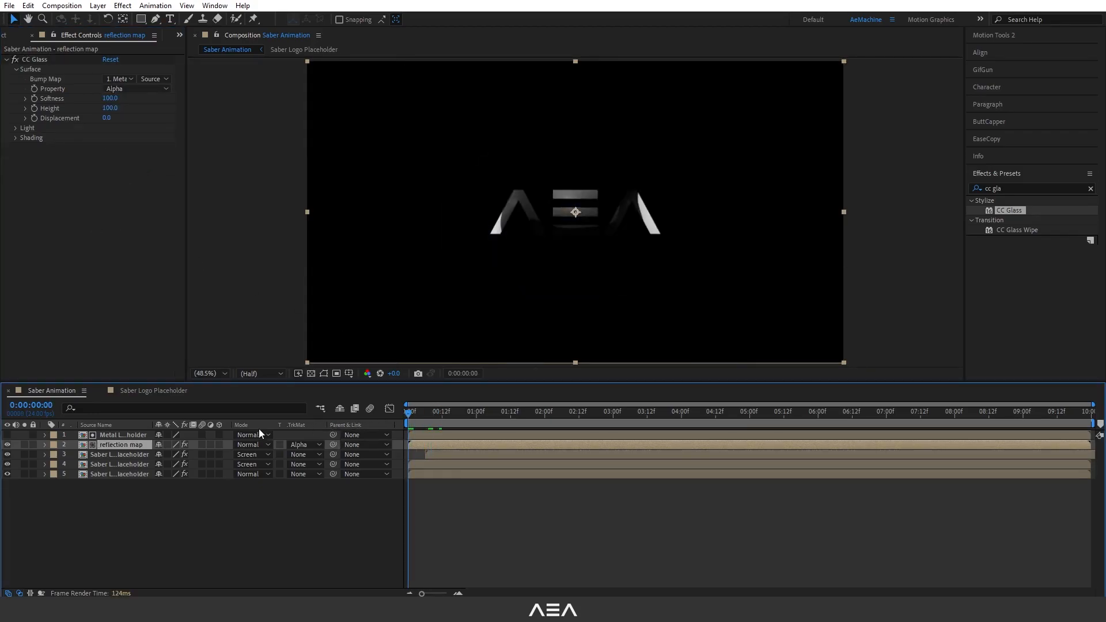
drag(1011, 188, 952, 187)
text(cc v)
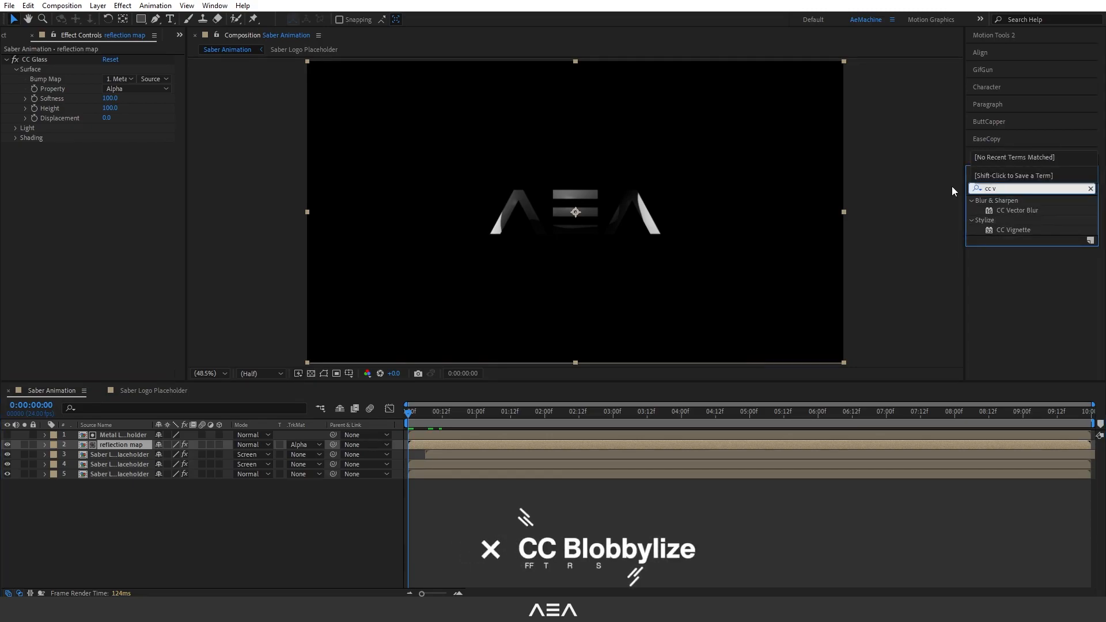
key(BackSpace)
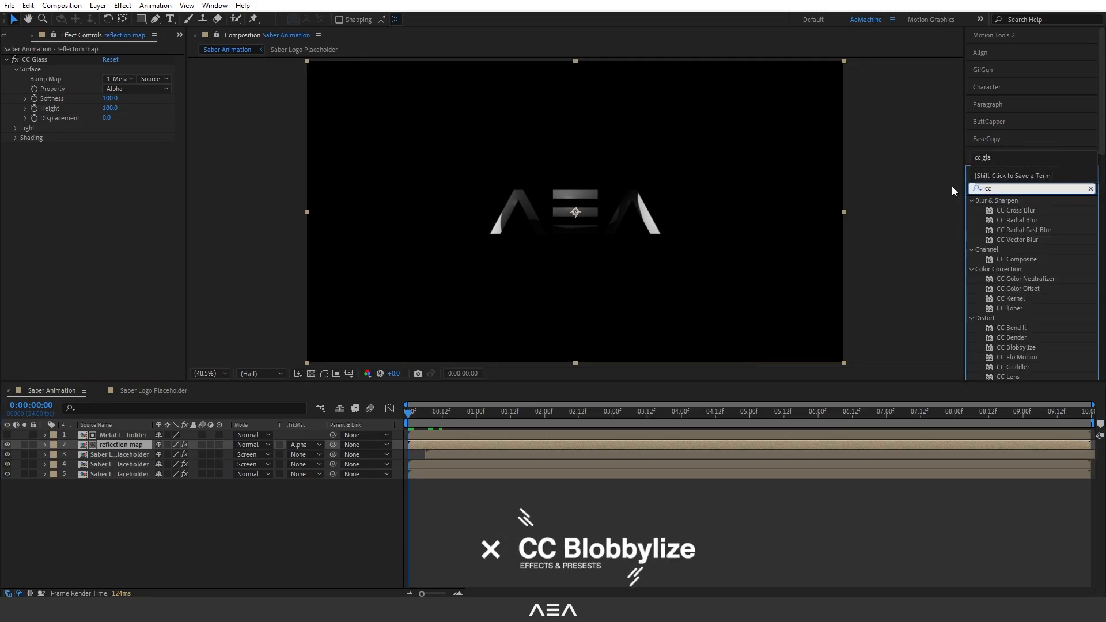
text(blob)
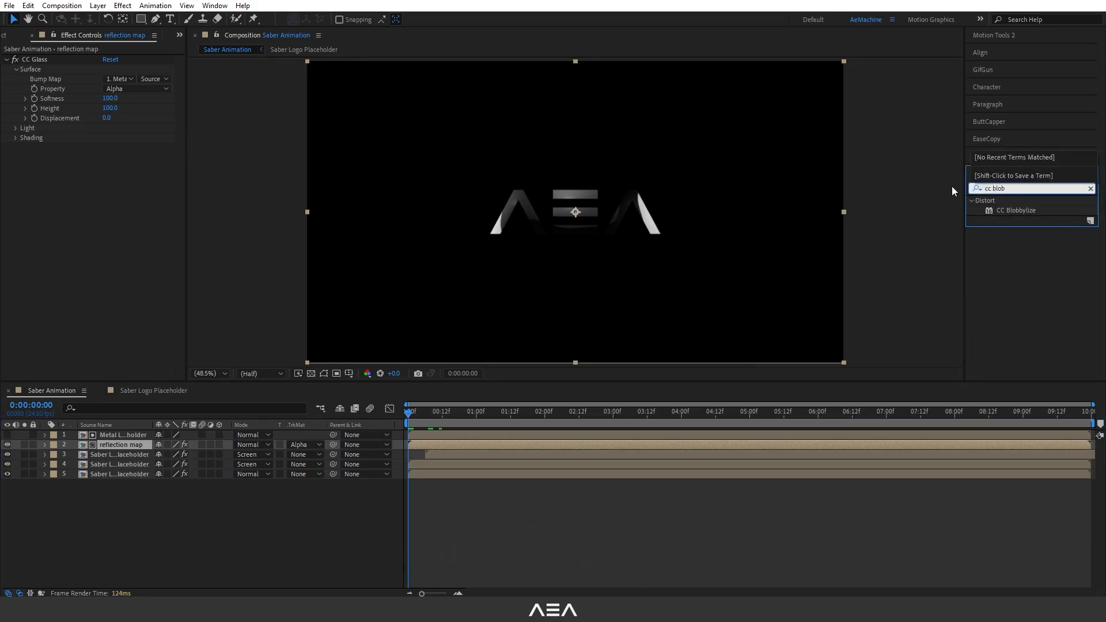
double_click(1025, 209)
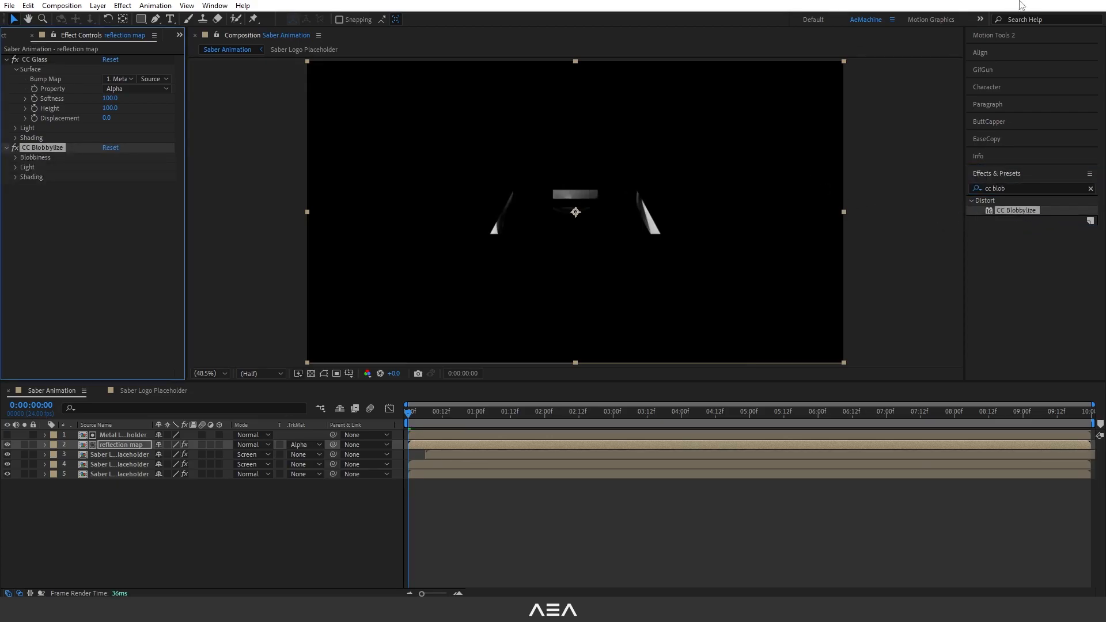
click(15, 158)
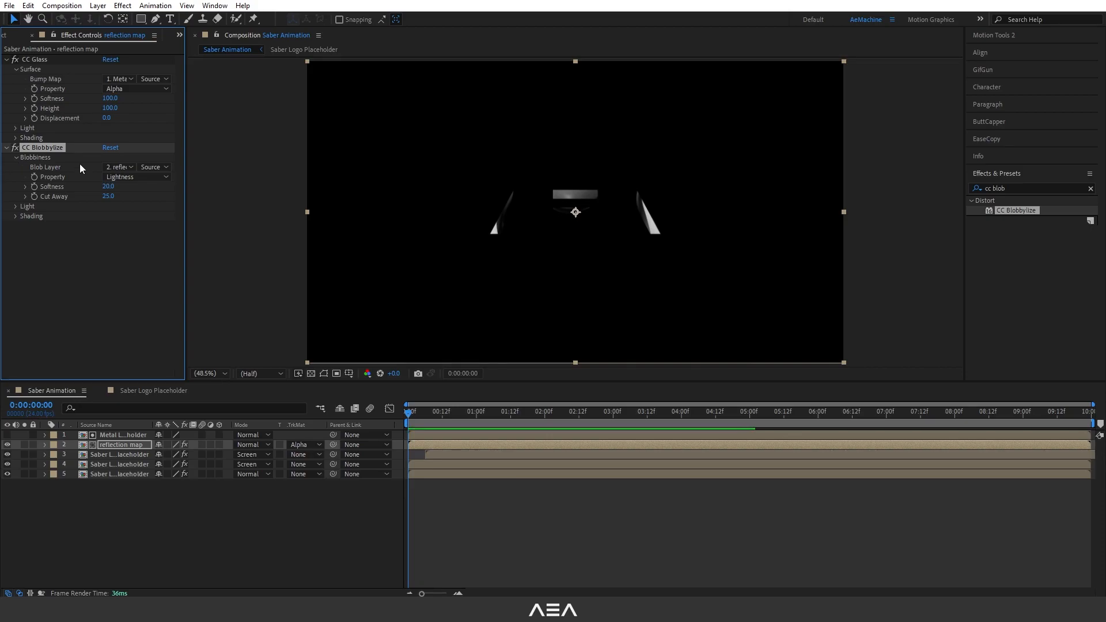
click(120, 167)
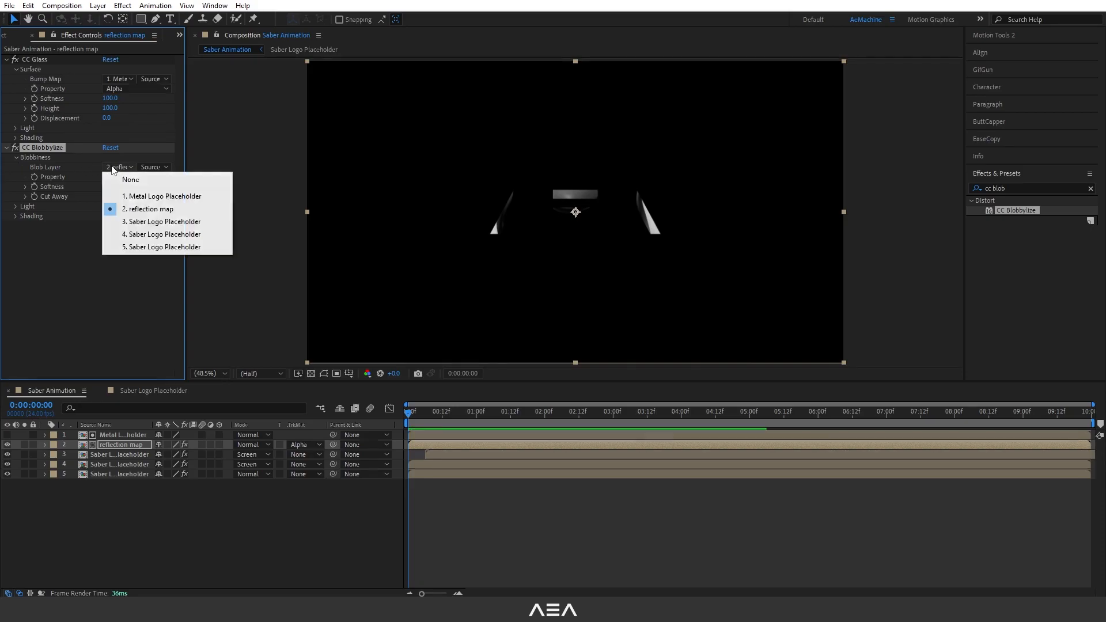
click(161, 197)
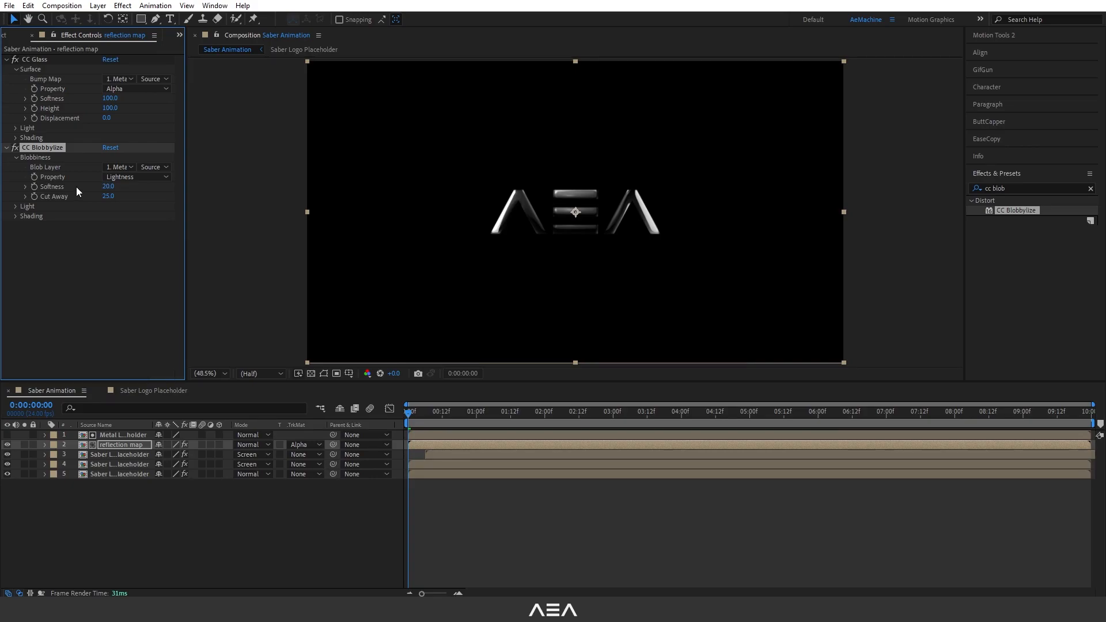
Set CC Blobbylize Softness to 0, Cut Away to 3, and its Property to Alpha.
click(108, 186)
text(0)
key(Return)
click(108, 196)
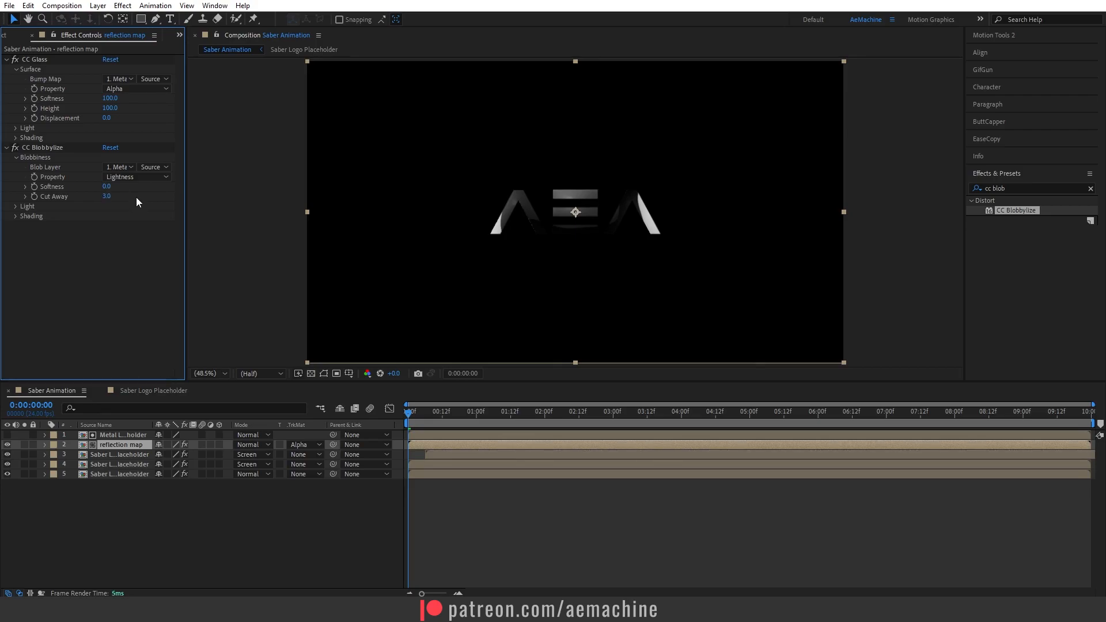
click(125, 177)
click(141, 226)
scroll(555, 241, up, 3)
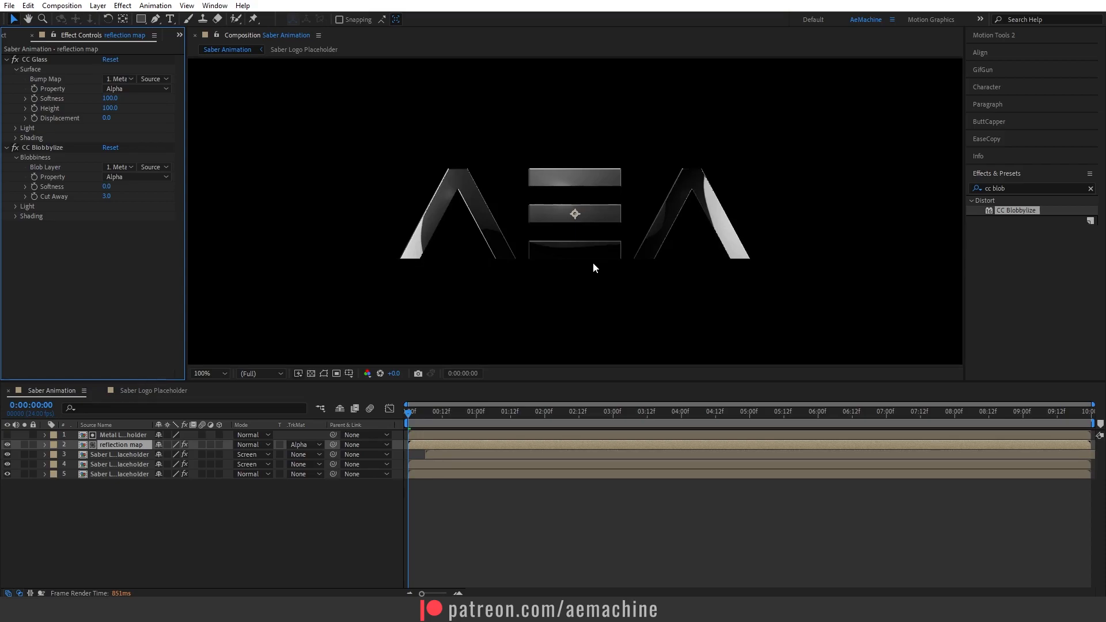
Add Grunge_Pic.jpg from the Textures folder to the bottom of the composition and hide its visibility.
click(10, 38)
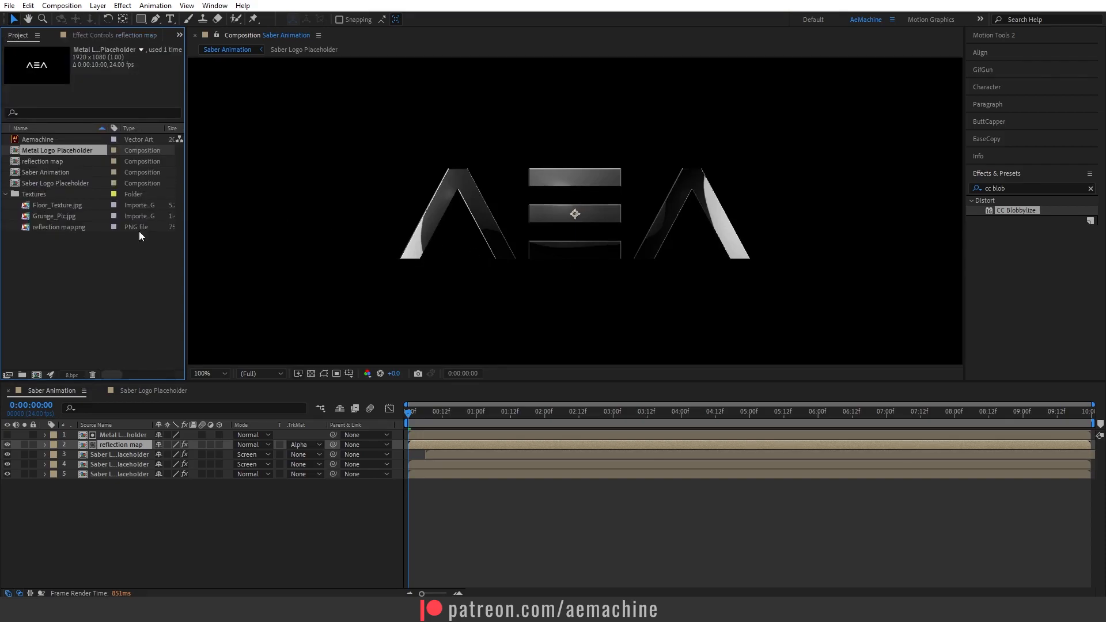
click(71, 206)
click(67, 219)
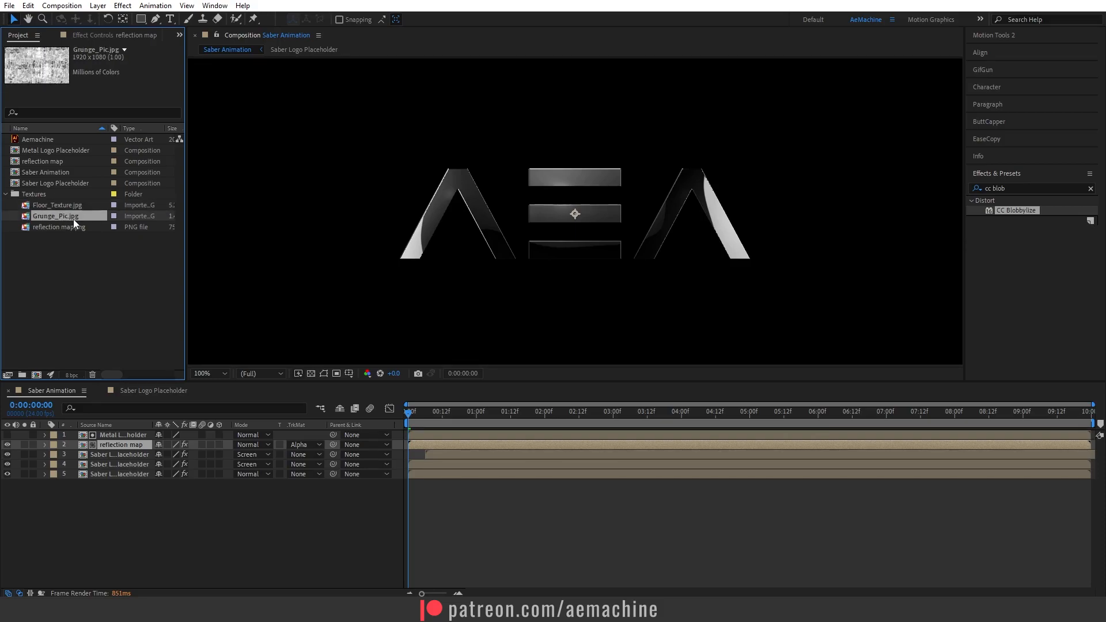
drag(72, 220, 160, 527)
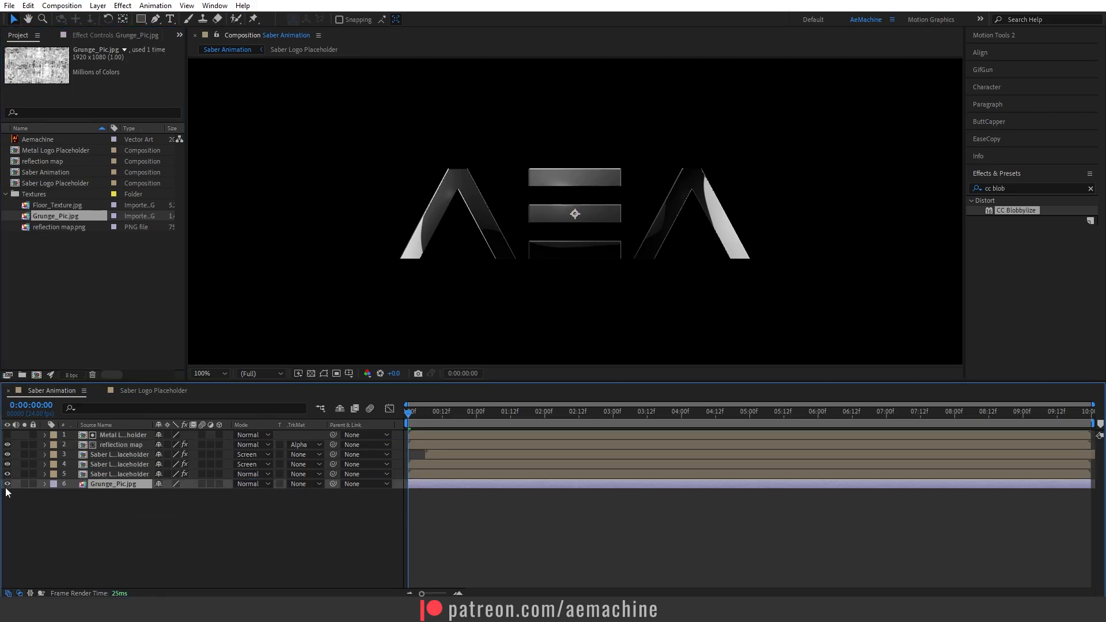
click(5, 486)
scroll(510, 203, down, 2)
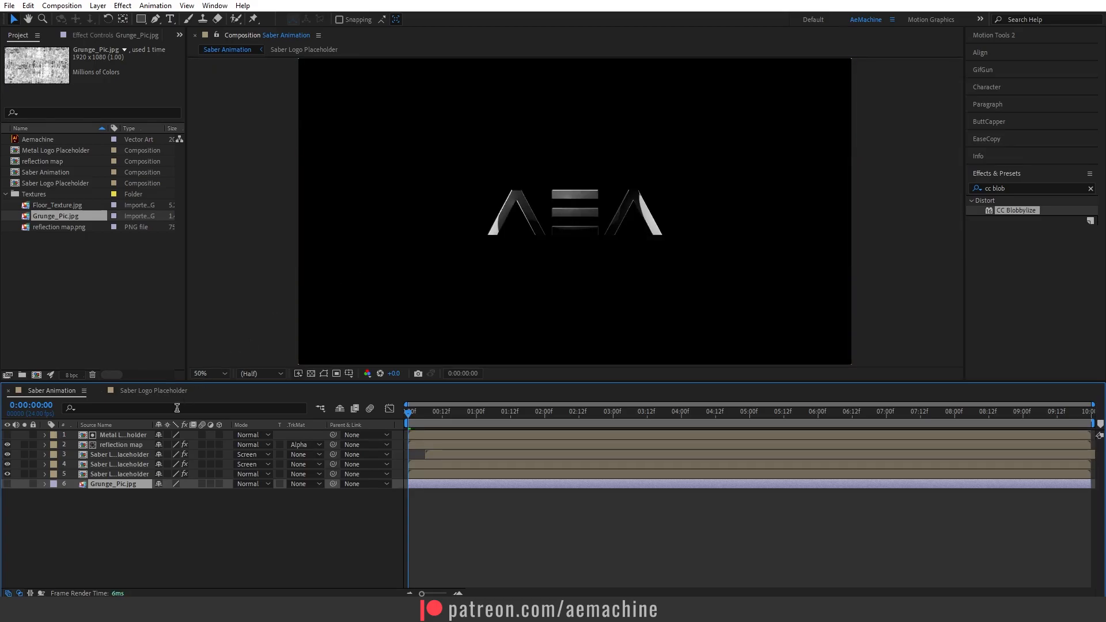
Apply the Compound Blur effect to the reflection map layer.
click(126, 443)
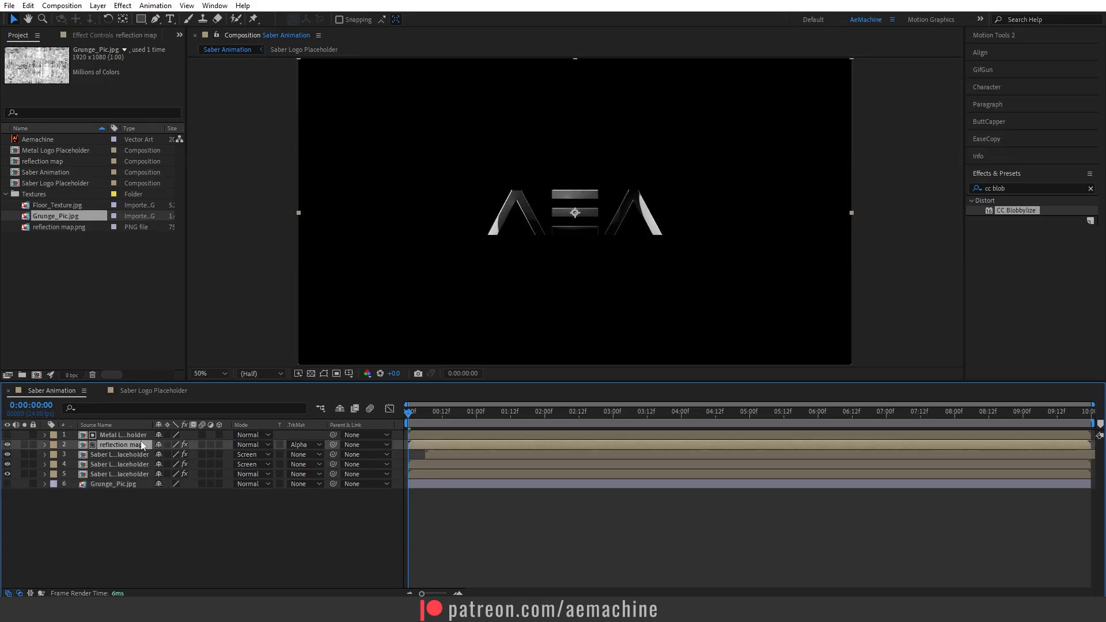
drag(1006, 189, 993, 190)
key(ctrl+a)
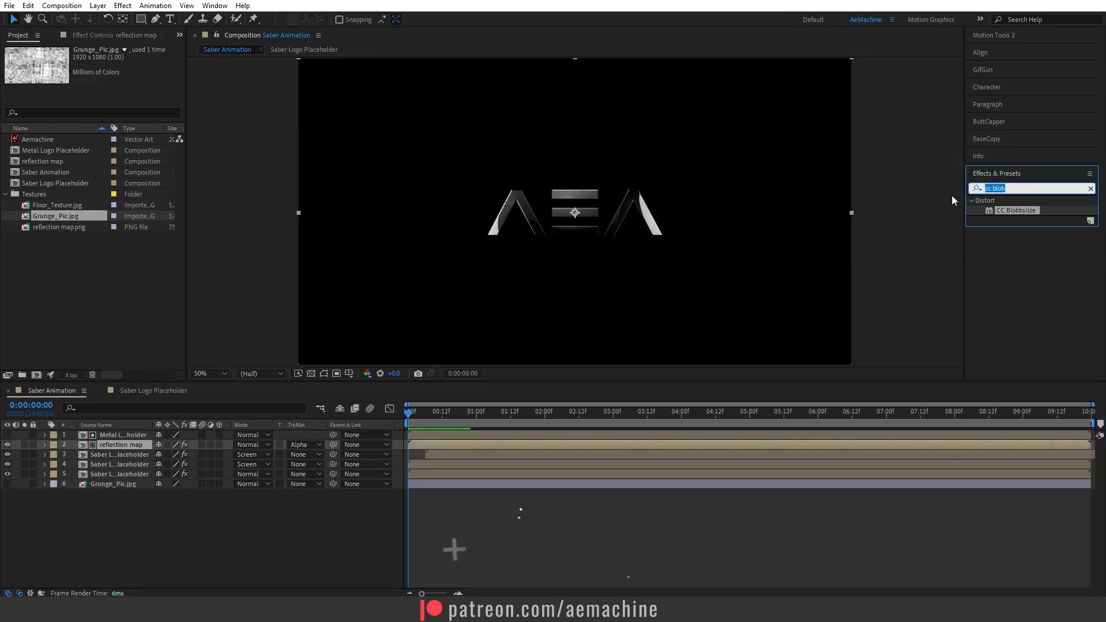
text(compound)
double_click(1032, 211)
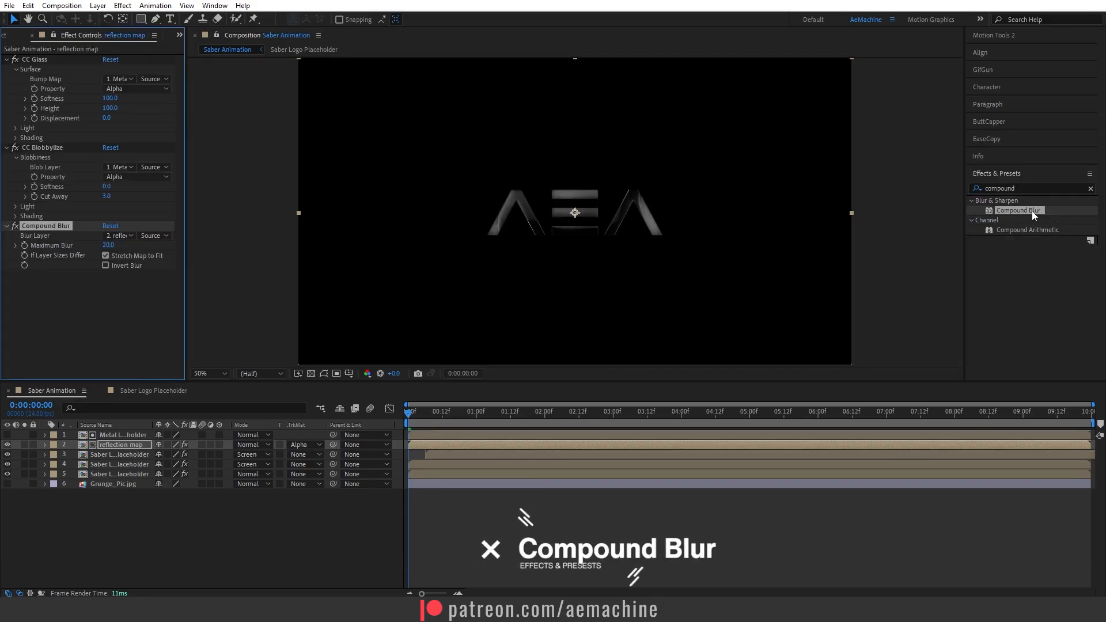
Move Compound Blur to the top of the effect stack, set its Blur Layer to Grunge_Pic.jpg and Maximum Blur to 26.
drag(48, 225, 65, 59)
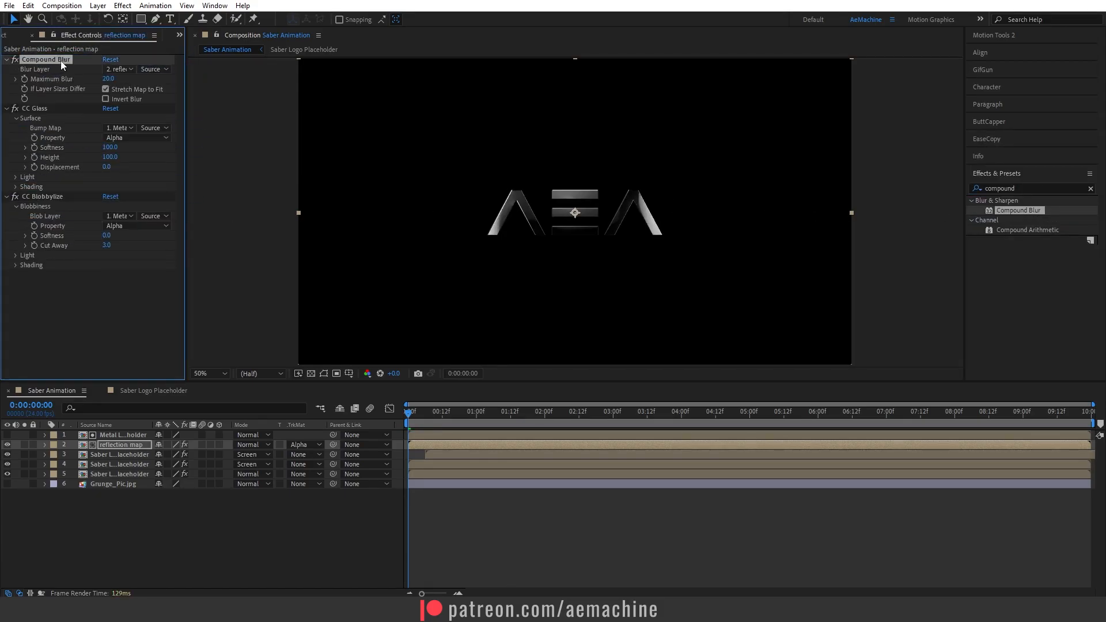
click(120, 69)
click(162, 162)
key(period)
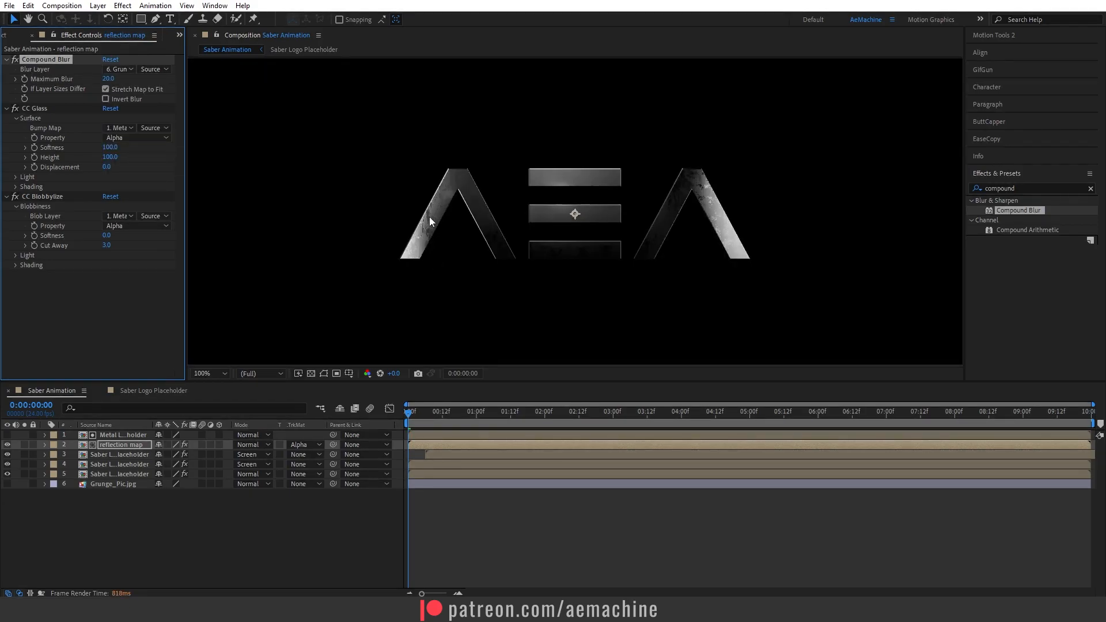
click(459, 422)
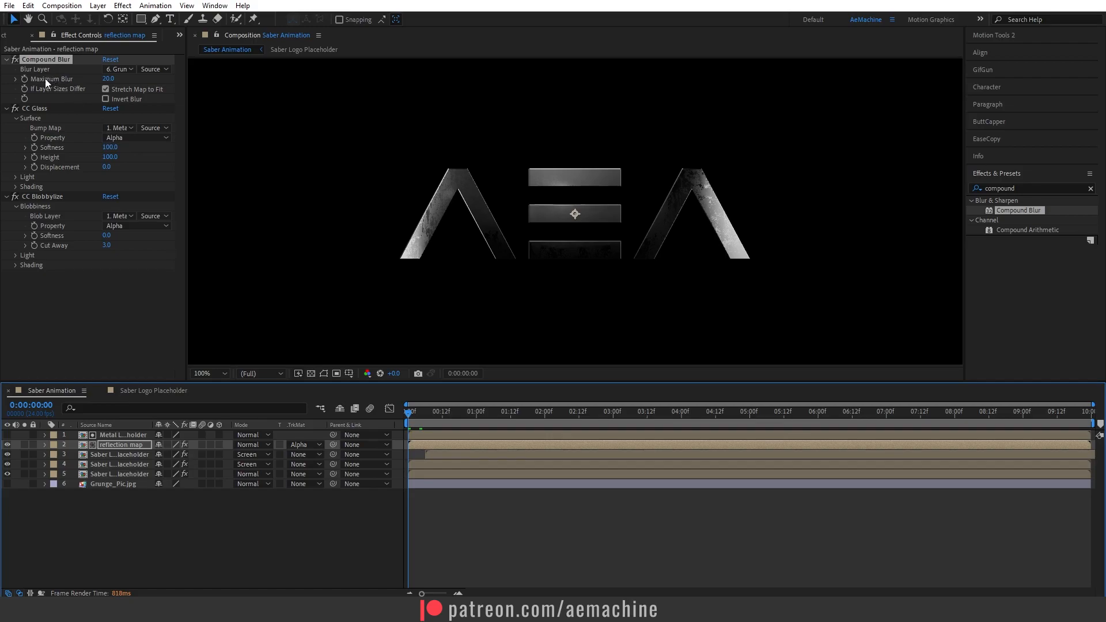
click(109, 79)
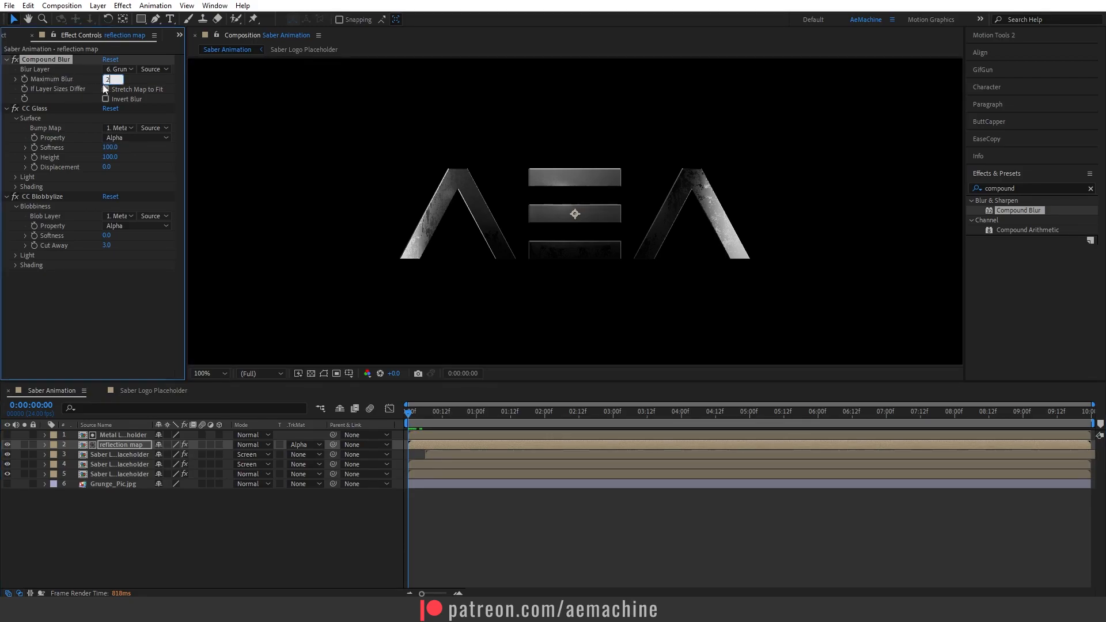
key(Return)
scroll(502, 286, down, 2)
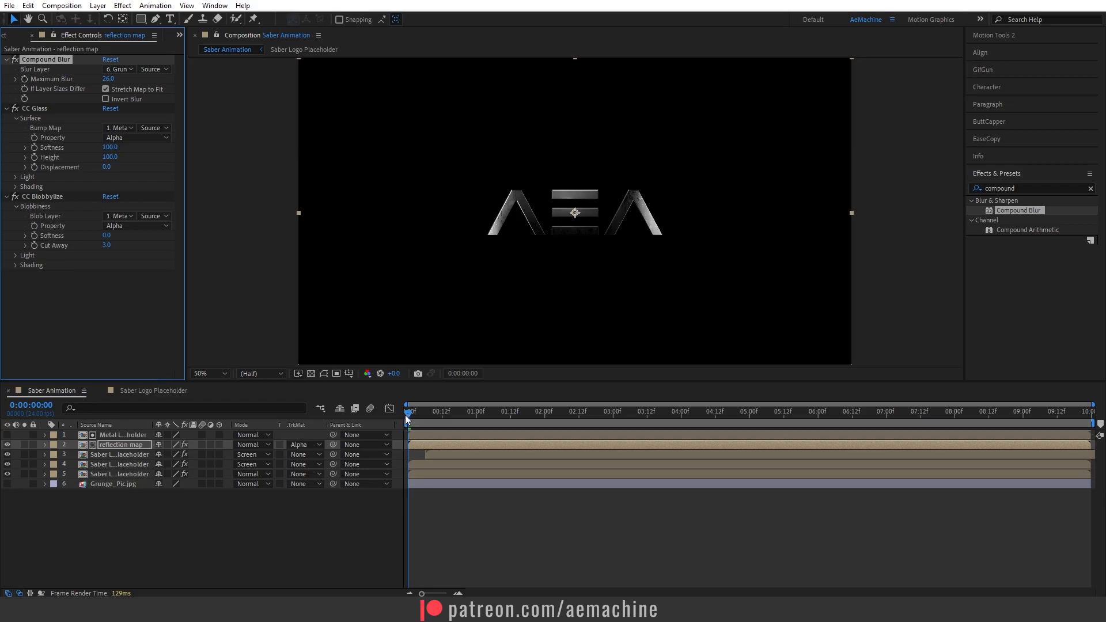
At 0:00:01:12, add an Opacity keyframe of 0% on the reflection map layer.
click(7, 445)
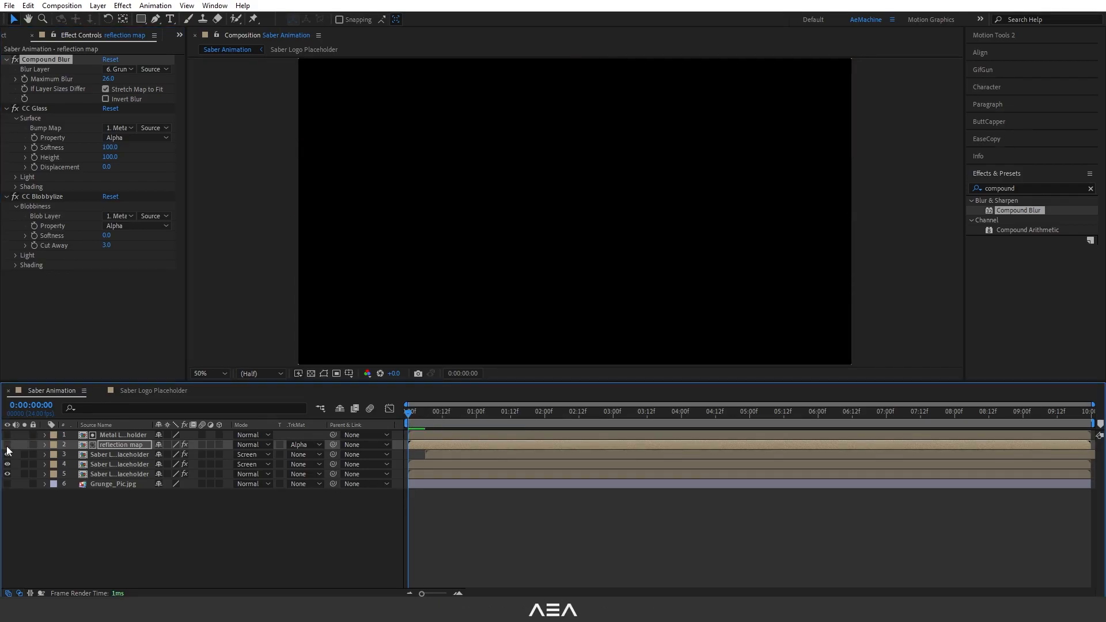
drag(449, 418, 510, 429)
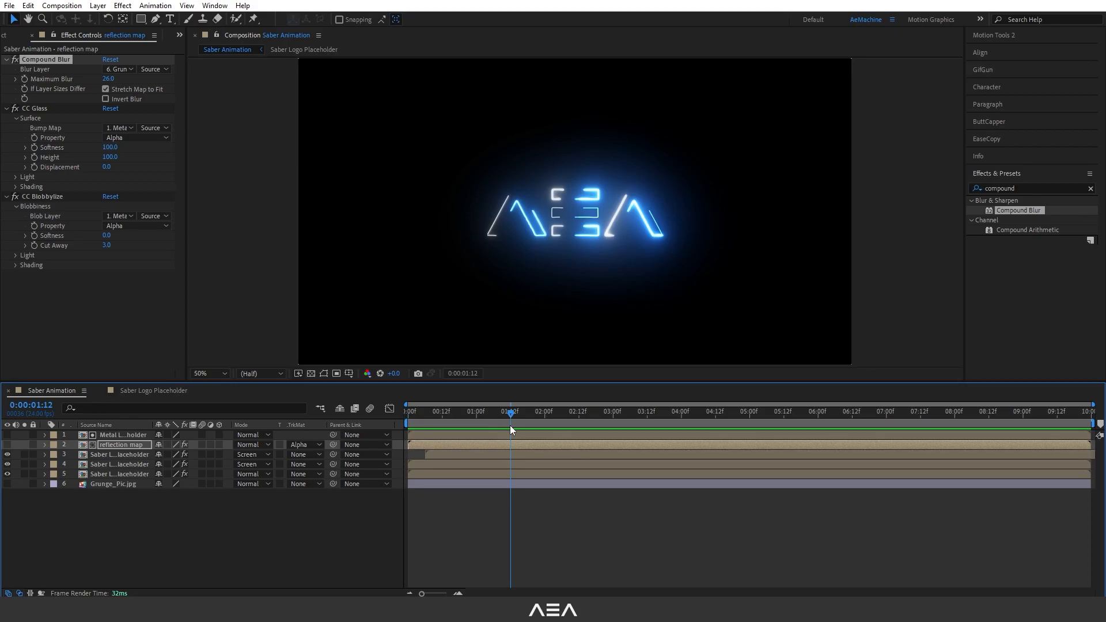
click(7, 445)
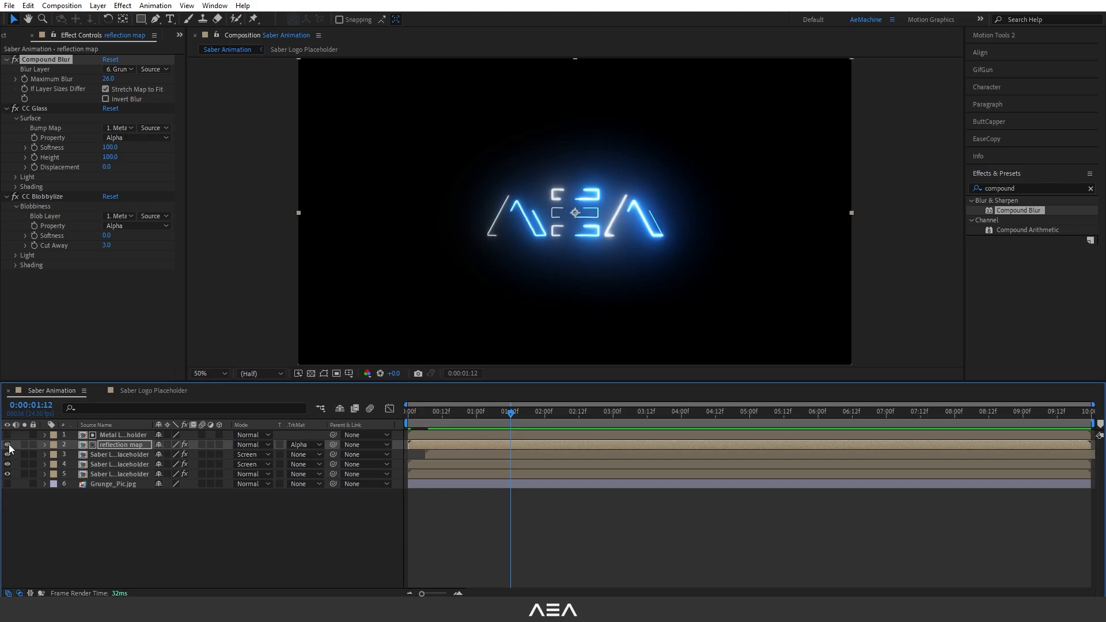
click(117, 446)
key(t)
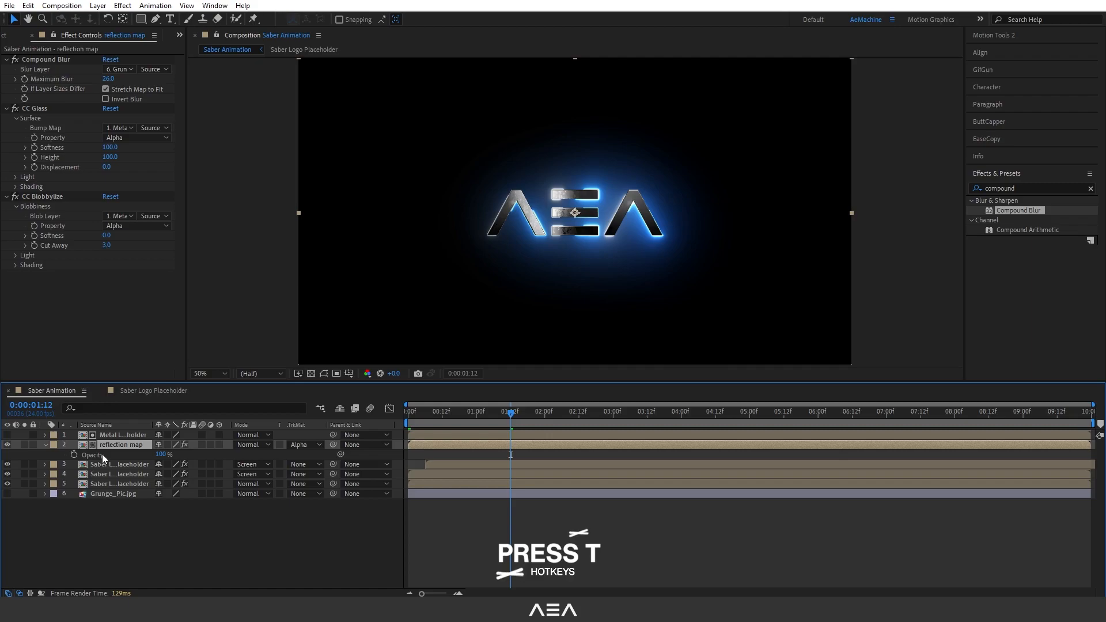
click(74, 457)
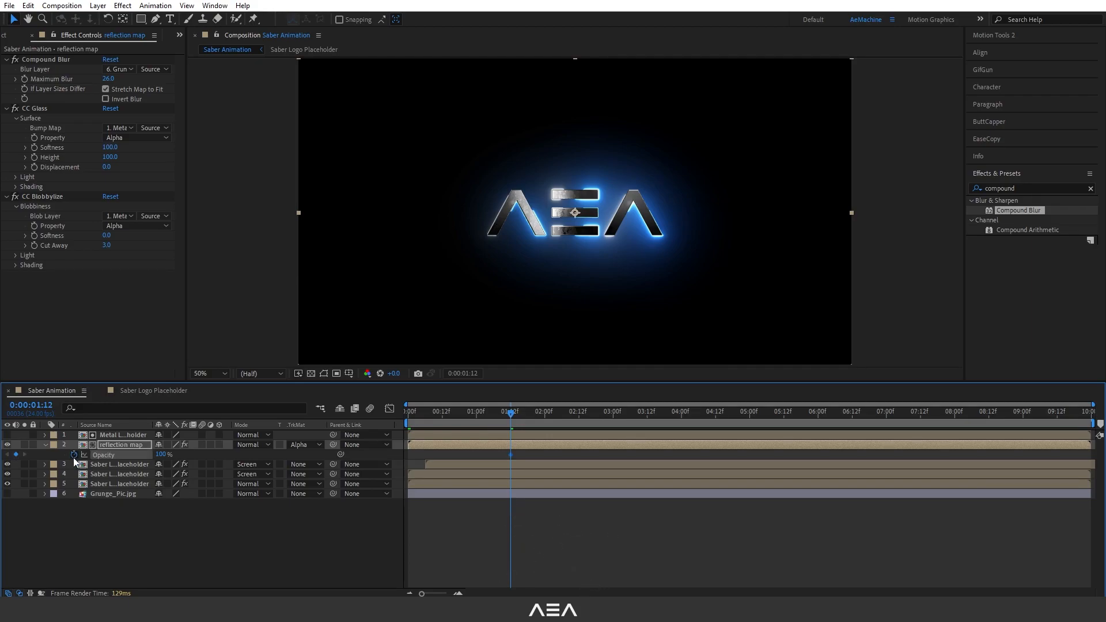
click(161, 454)
text(0)
key(Return)
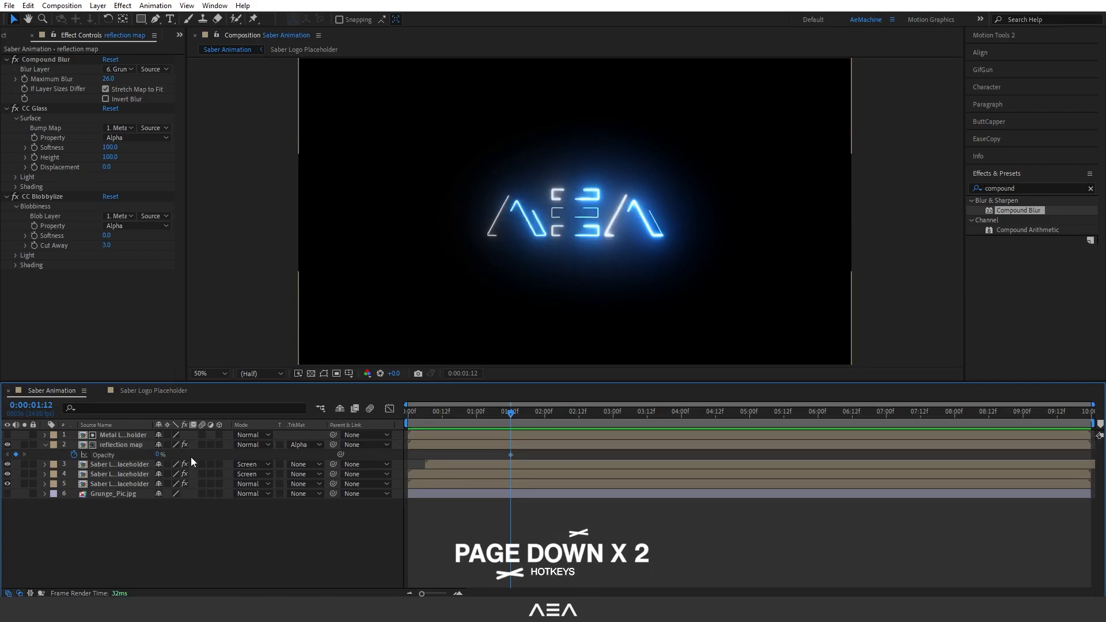
Two frames later, set the reflection map opacity to 100%.
key(Page_Down)
key(Page_Down)
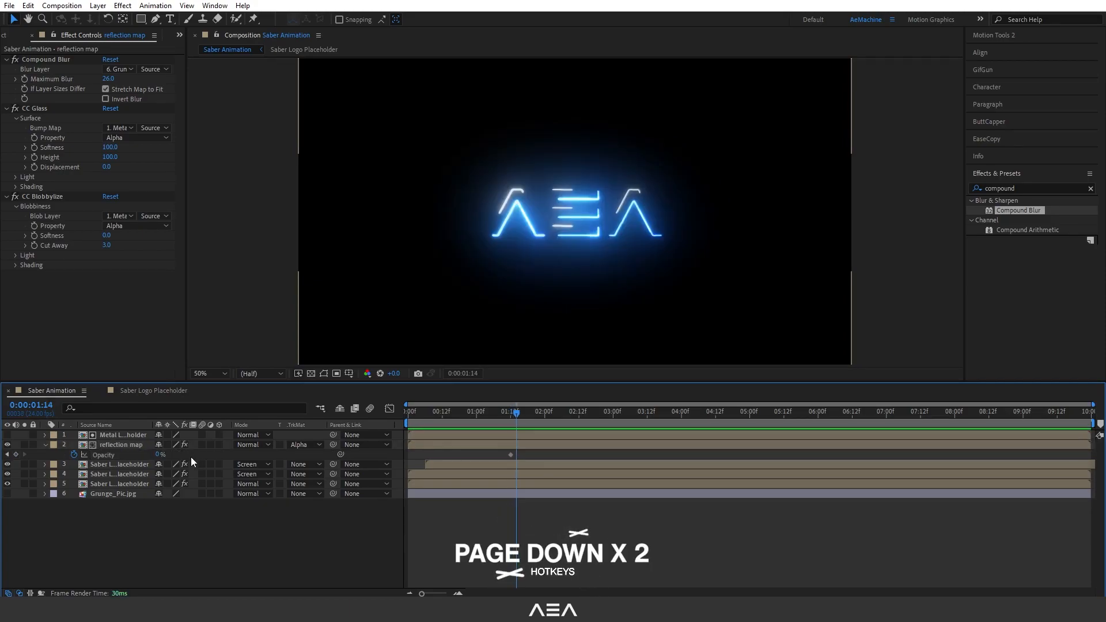
drag(158, 456, 248, 459)
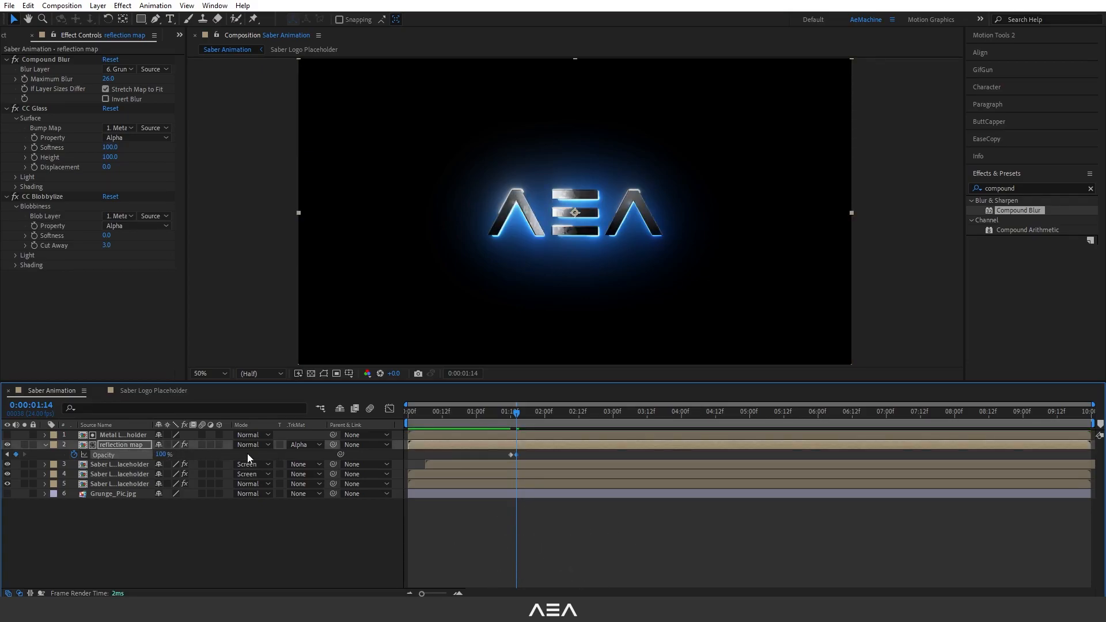
Two frames further on, set the reflection map opacity back to 0%.
key(Page_Down)
key(Page_Down)
click(163, 454)
text(0)
key(Return)
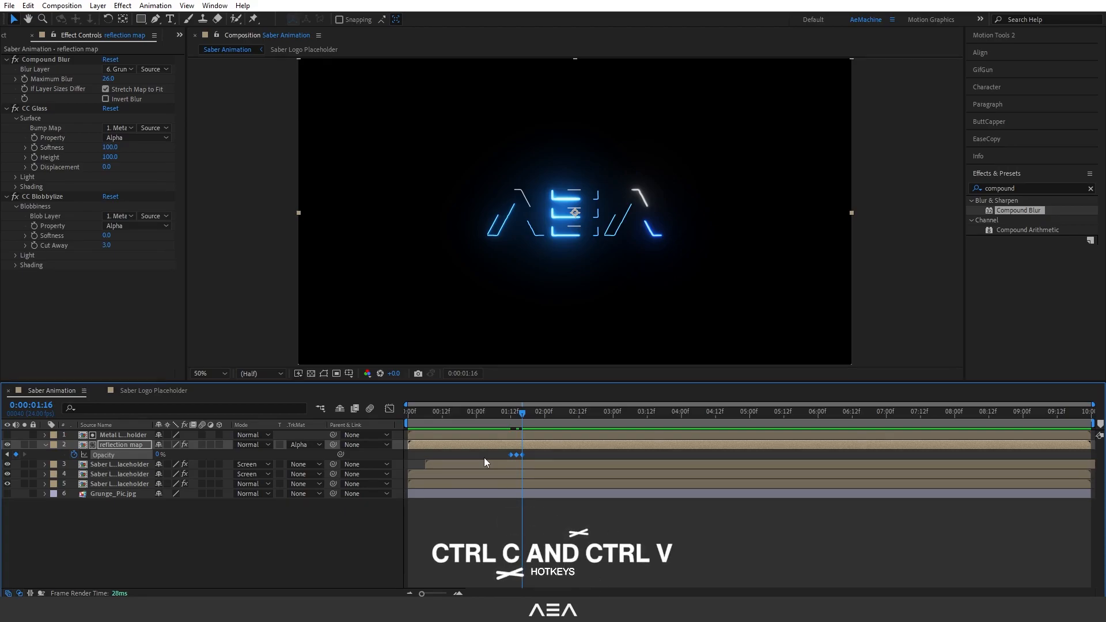
Paste the copied opacity keyframes at 0:00:01:16 and set opacity to 100% at 0:00:01:22.
key(ctrl+v)
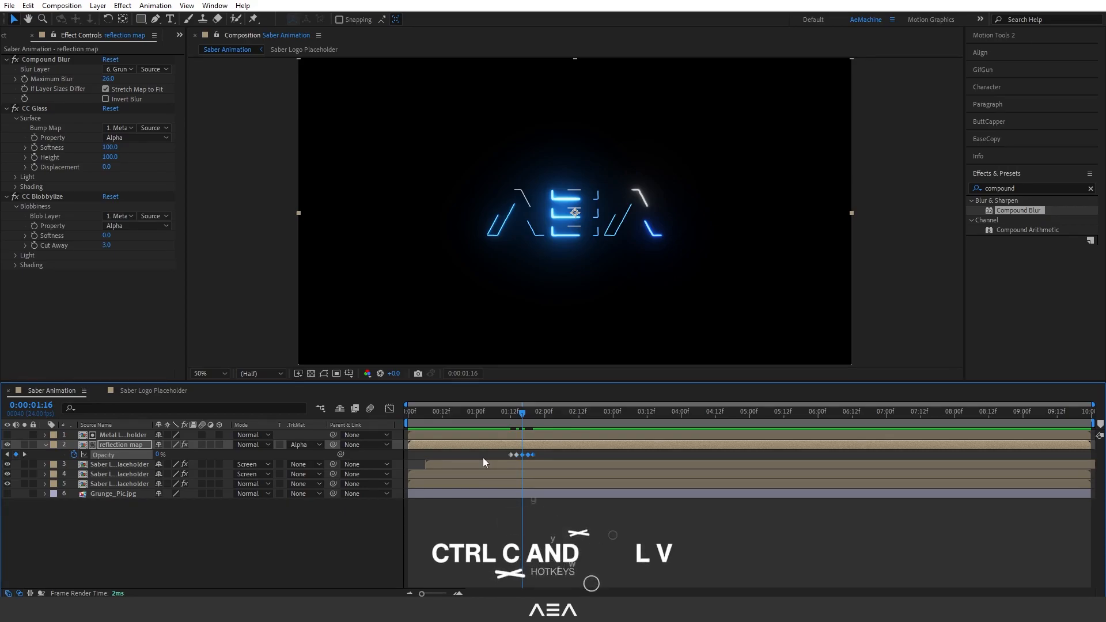
drag(516, 409, 531, 423)
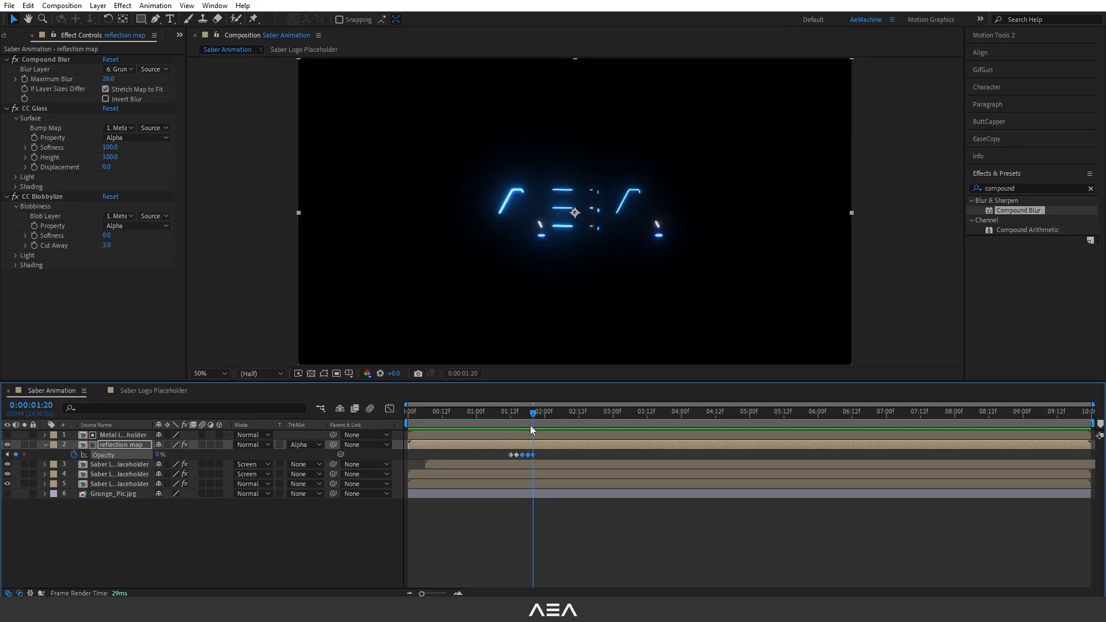
key(Page_Down)
key(Page_Down)
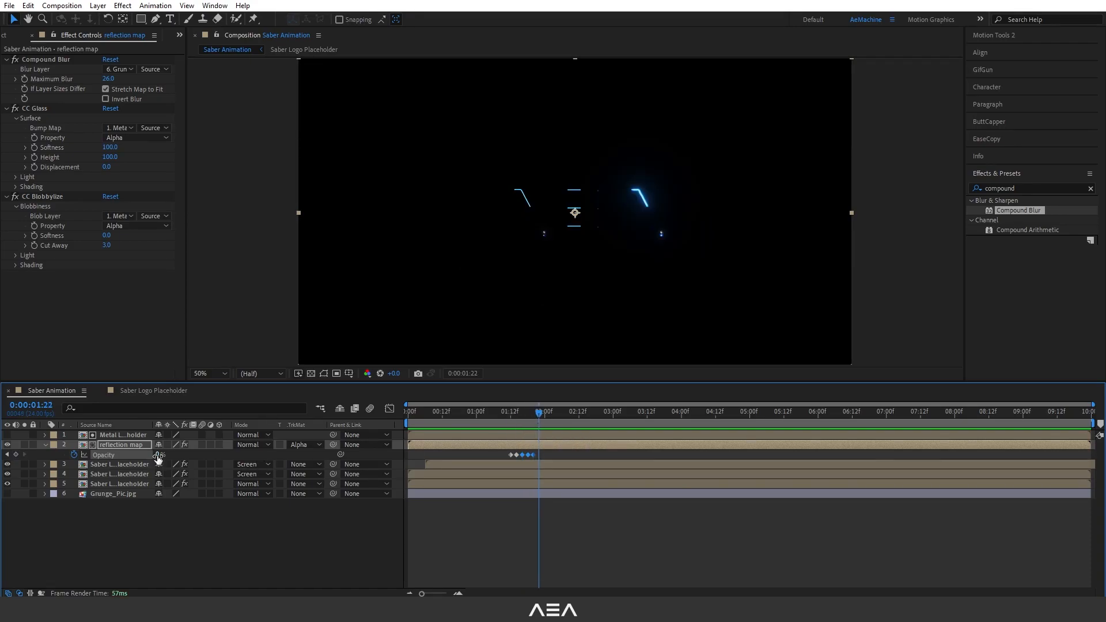
drag(155, 455, 259, 459)
Select all the opacity flicker keyframes and play back the reveal.
drag(555, 452, 489, 458)
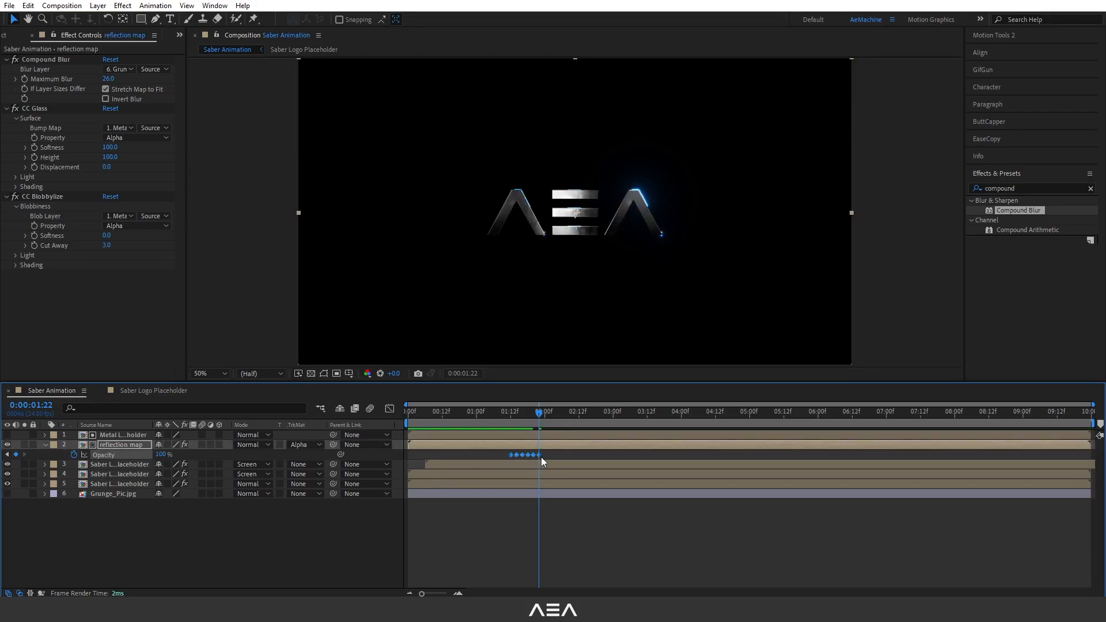
ctrl+alt+click(537, 455)
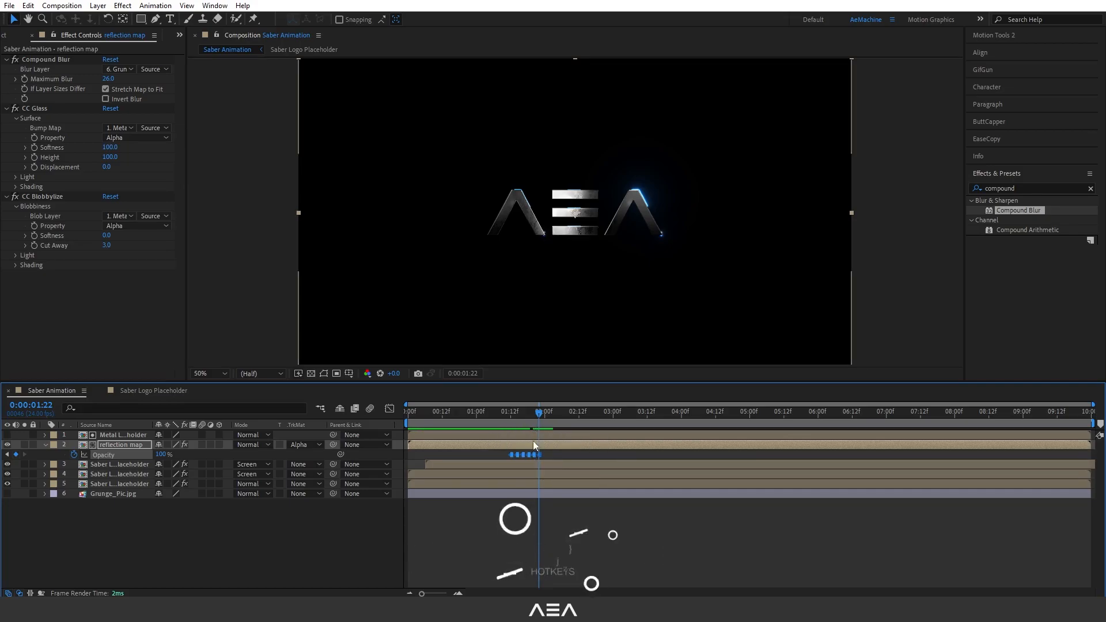
click(502, 413)
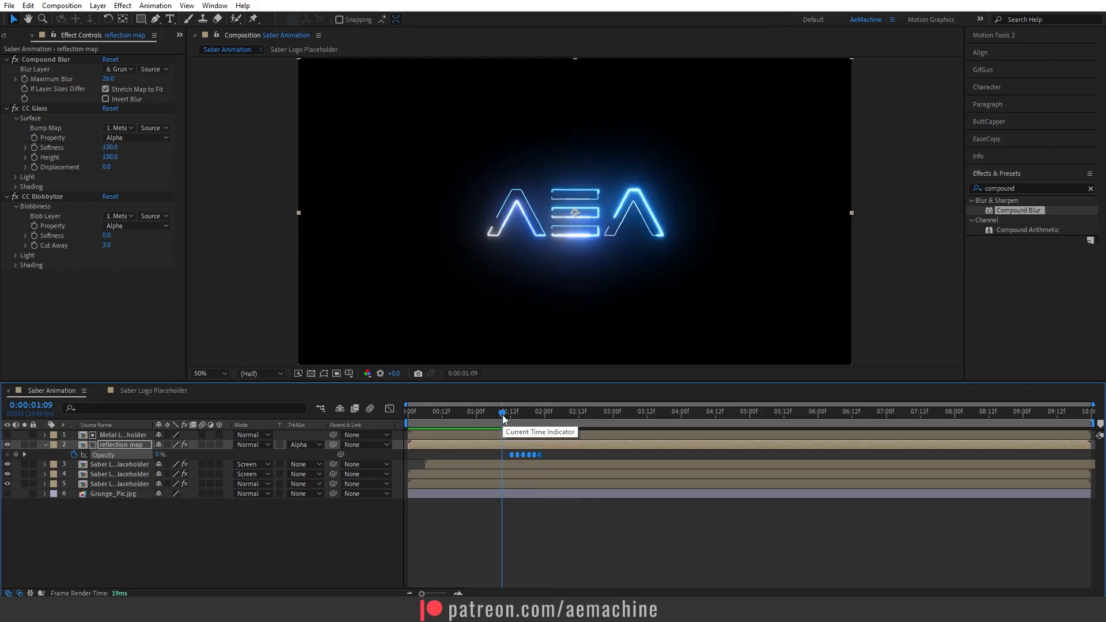
click(558, 527)
drag(545, 414, 516, 455)
key(space)
Nudge the selected opacity flicker keyframes slightly earlier and preview the timing.
key(space)
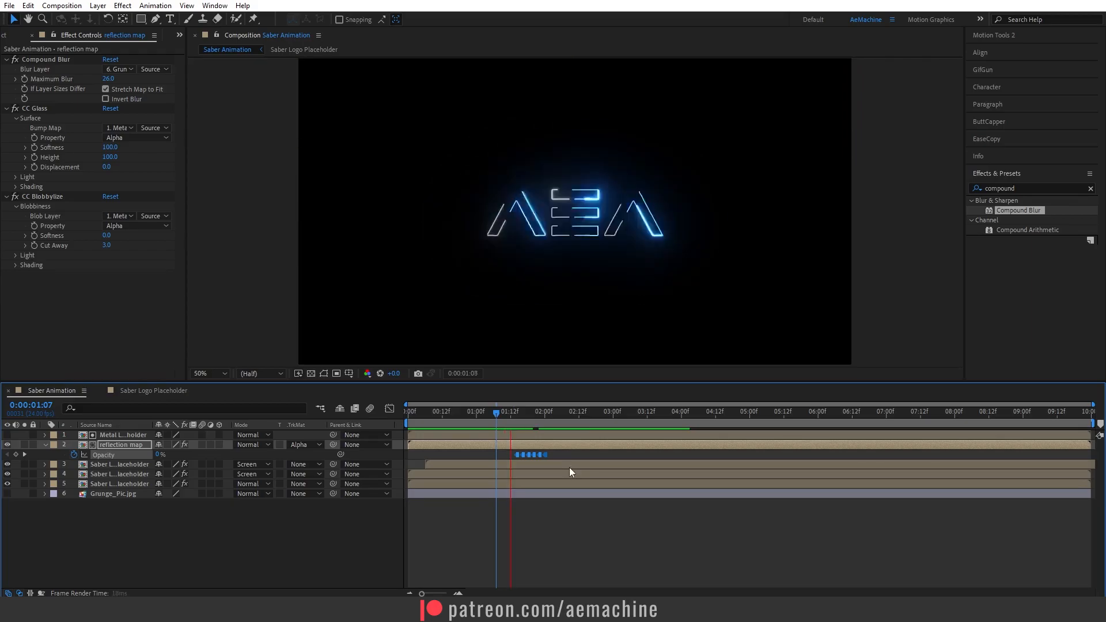
key(space)
drag(556, 409, 501, 413)
drag(516, 456, 507, 458)
key(space)
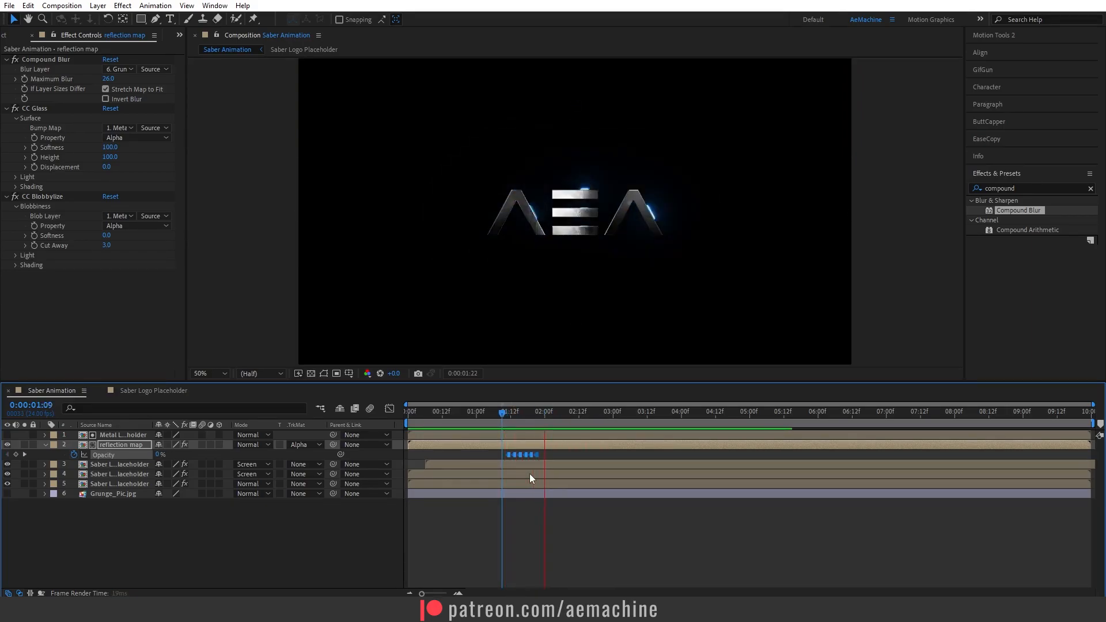
drag(506, 413, 497, 437)
key(space)
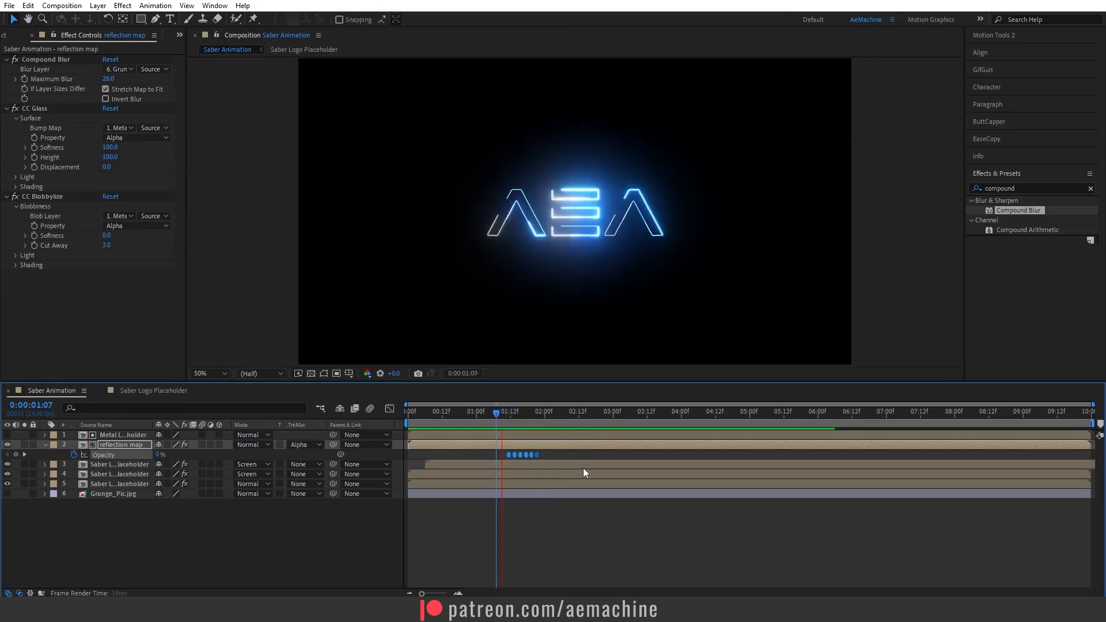
Switch the viewer resolution to Full and collapse the reflection map layer's properties.
click(270, 373)
click(255, 400)
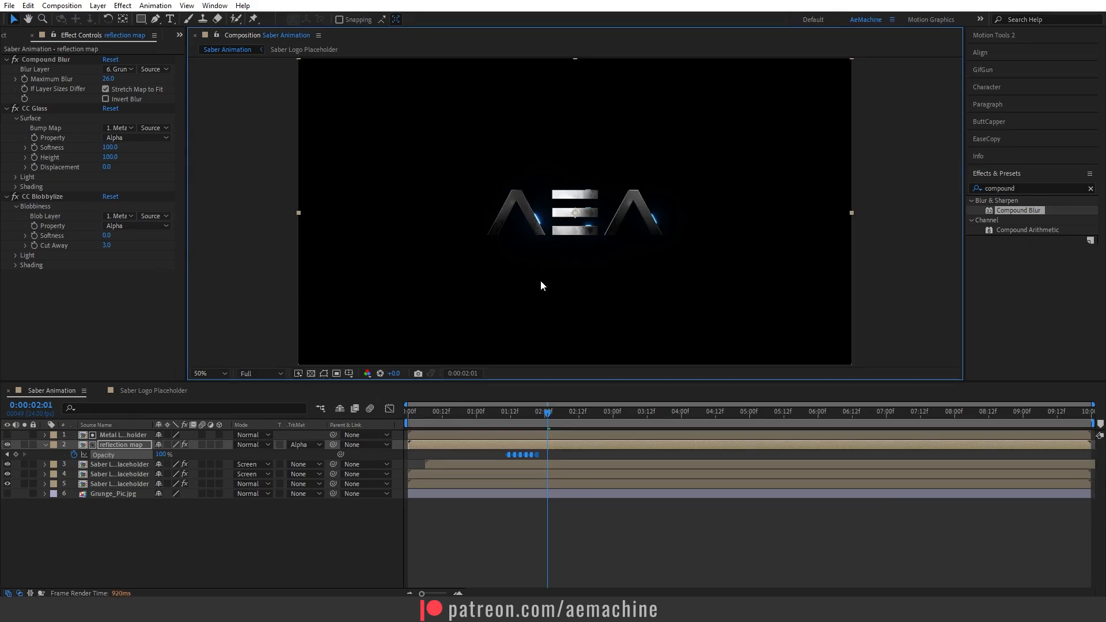
drag(513, 417, 556, 418)
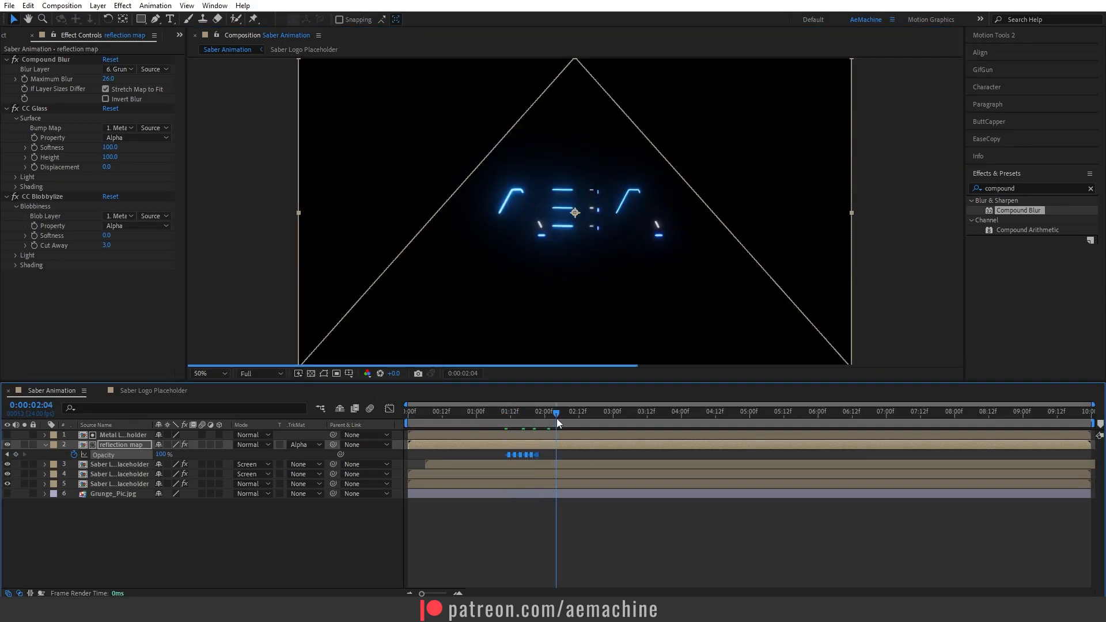
click(45, 445)
click(196, 503)
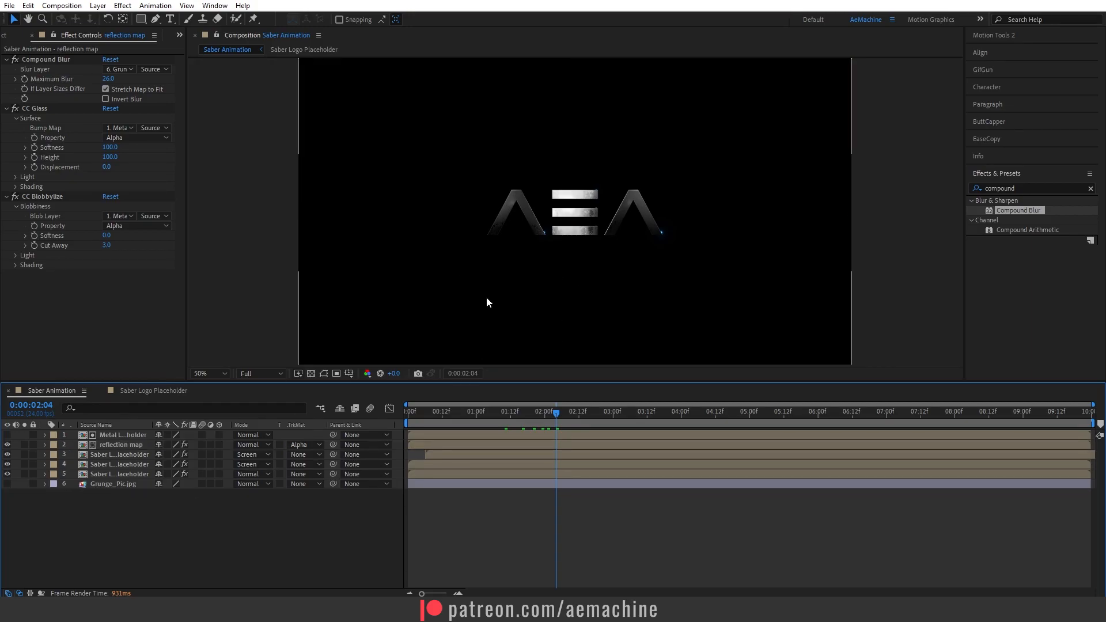
Create a new composition from the Saber Animation comp.
click(9, 40)
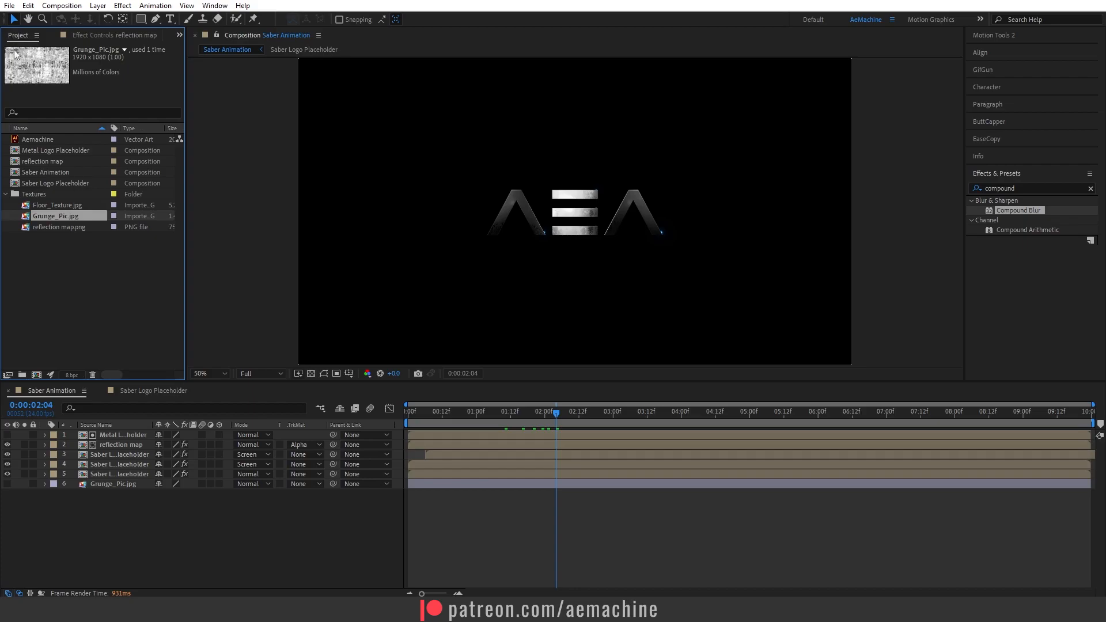
click(124, 272)
click(5, 195)
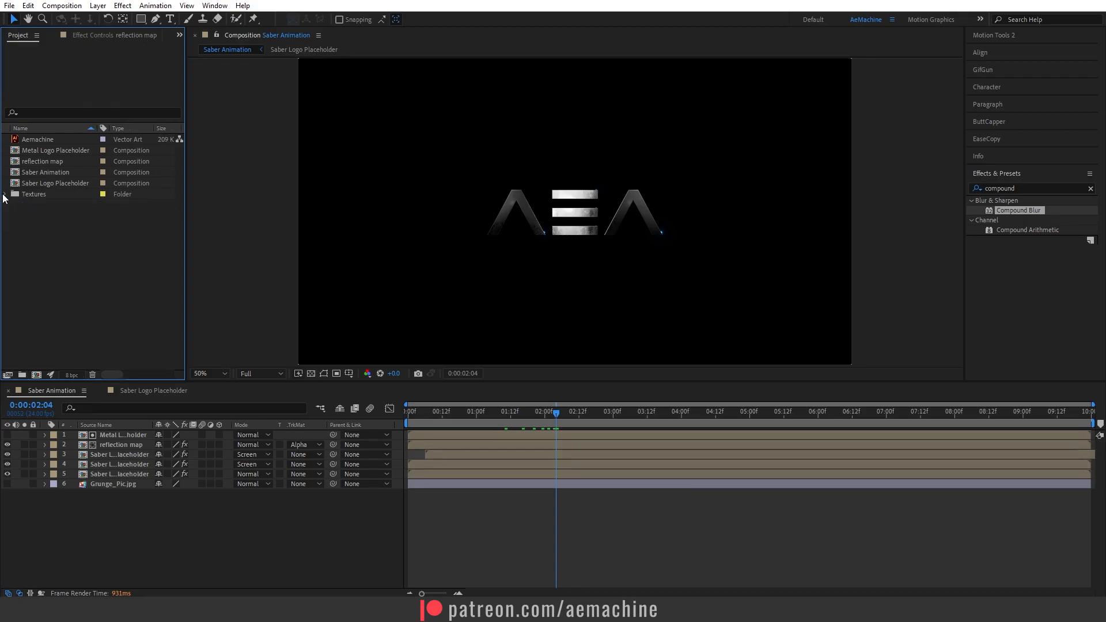
drag(42, 174, 38, 372)
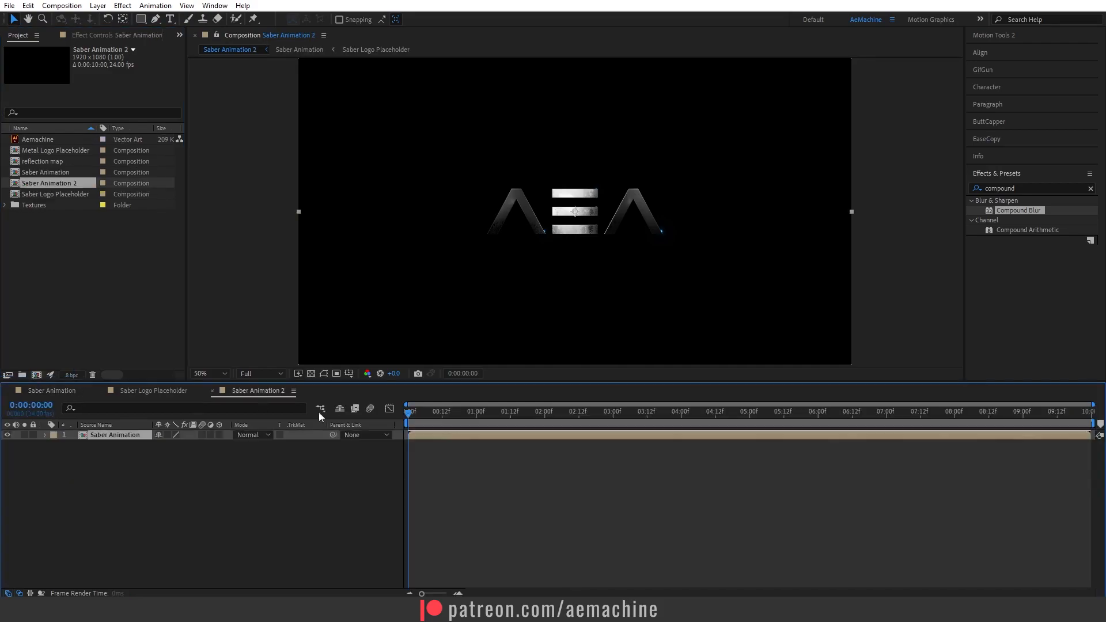
Rename the new composition to Saber Glitch in its composition settings.
drag(272, 393, 61, 389)
click(89, 391)
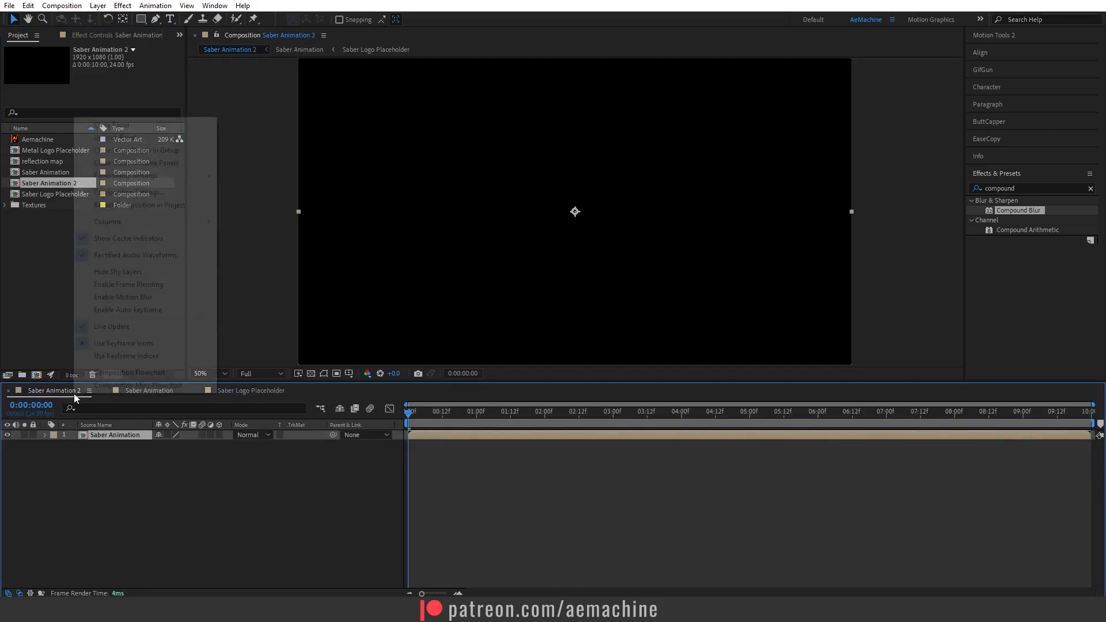
click(129, 192)
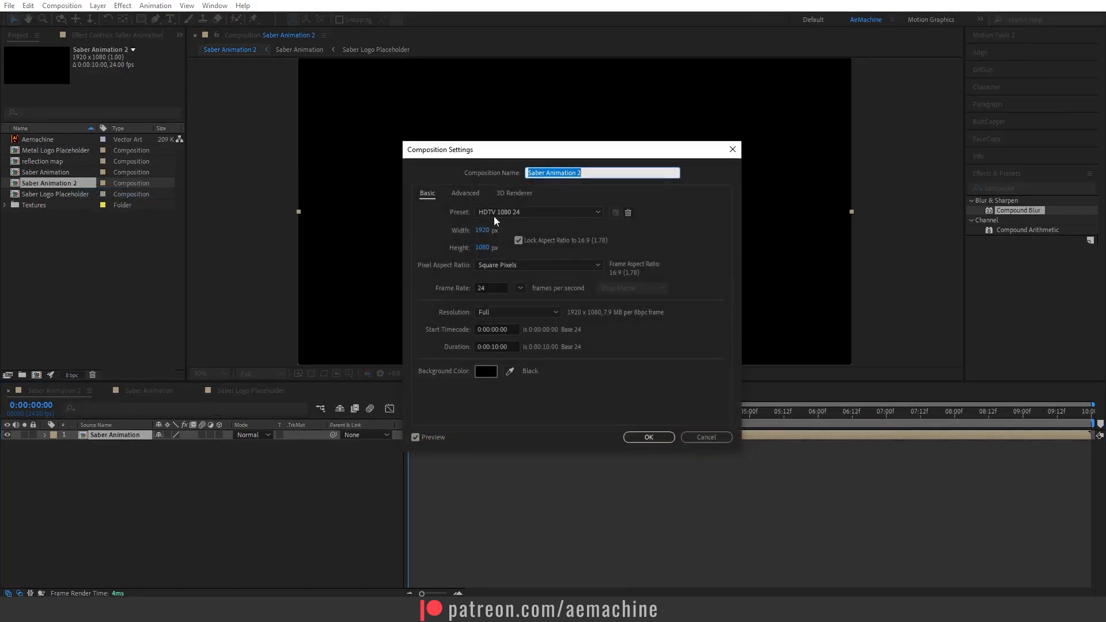
click(589, 173)
drag(589, 173, 526, 174)
text(Saber Glitch)
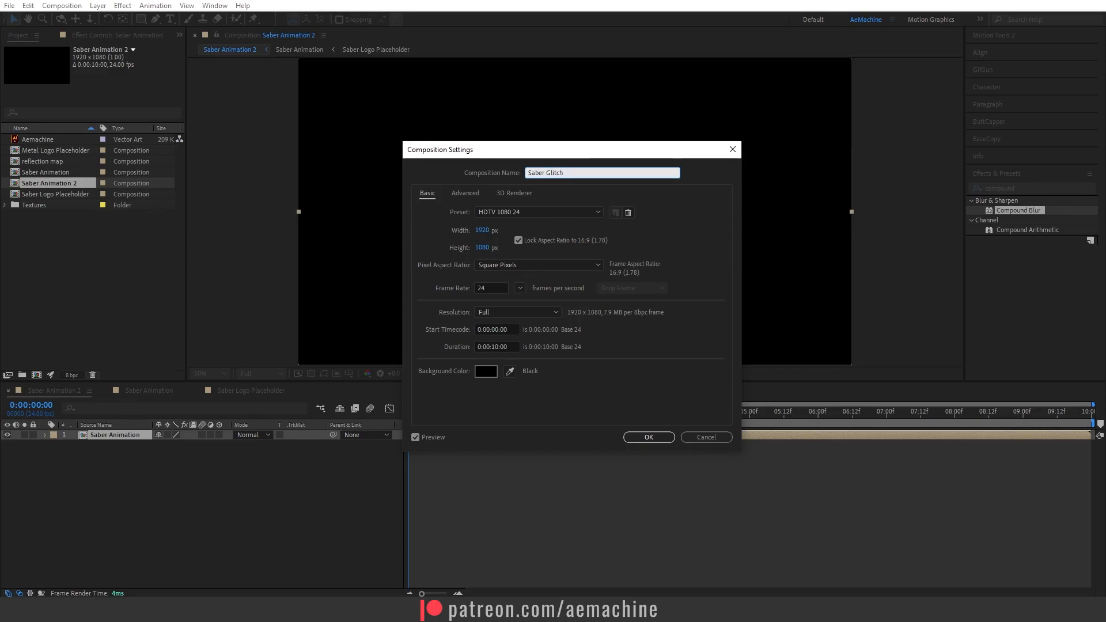
click(648, 437)
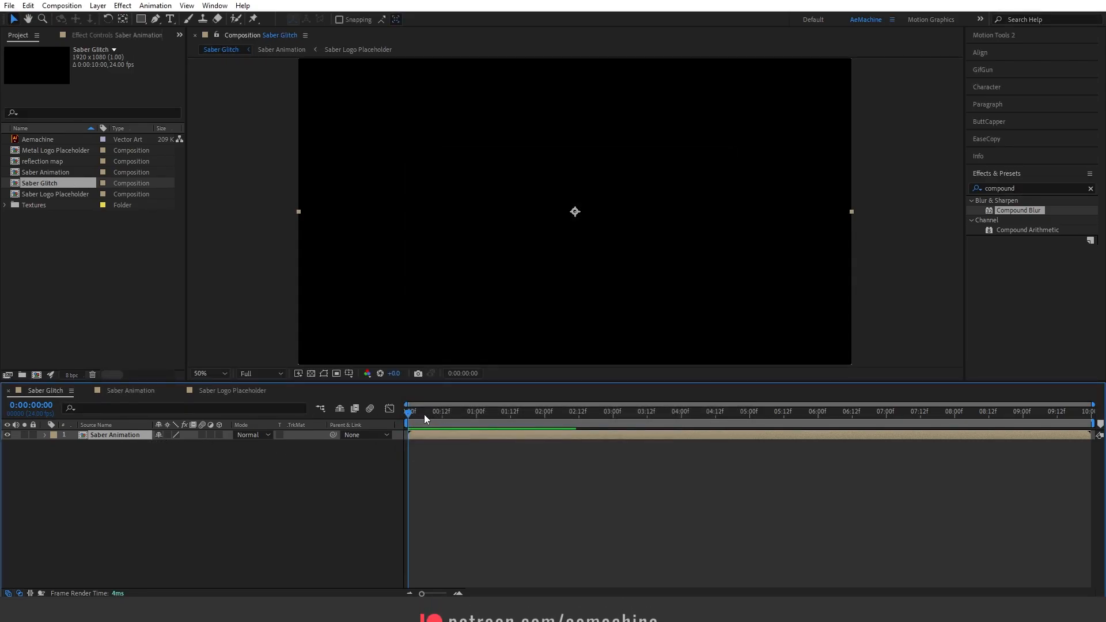
Set the work area to end at 0:00:05:00 and preview the animation from the start.
drag(424, 413, 749, 450)
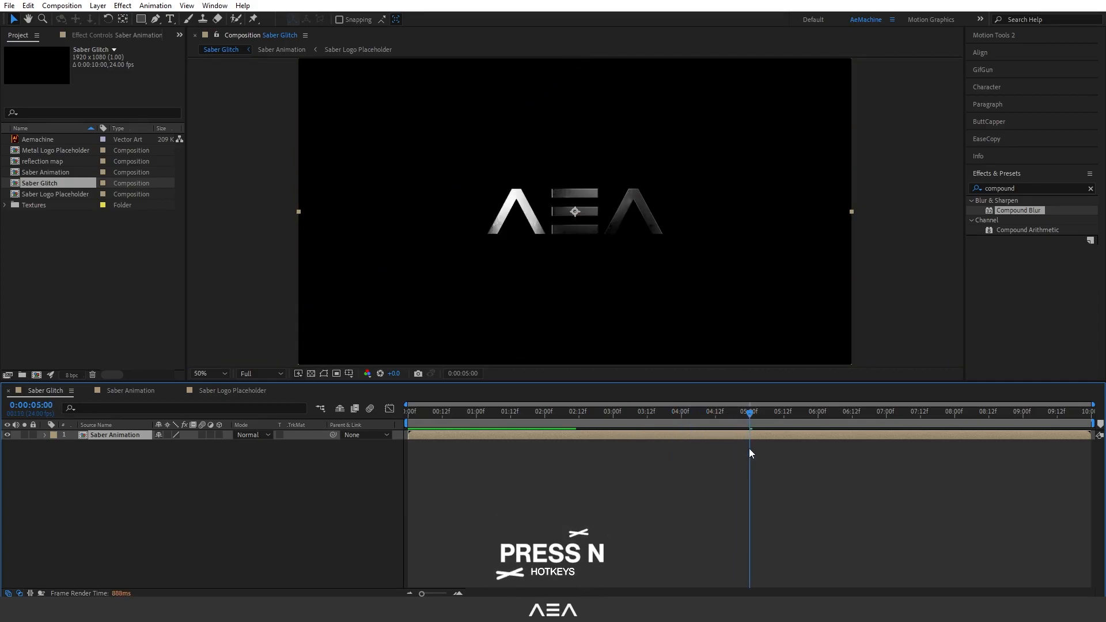
key(n)
drag(692, 411, 413, 419)
key(space)
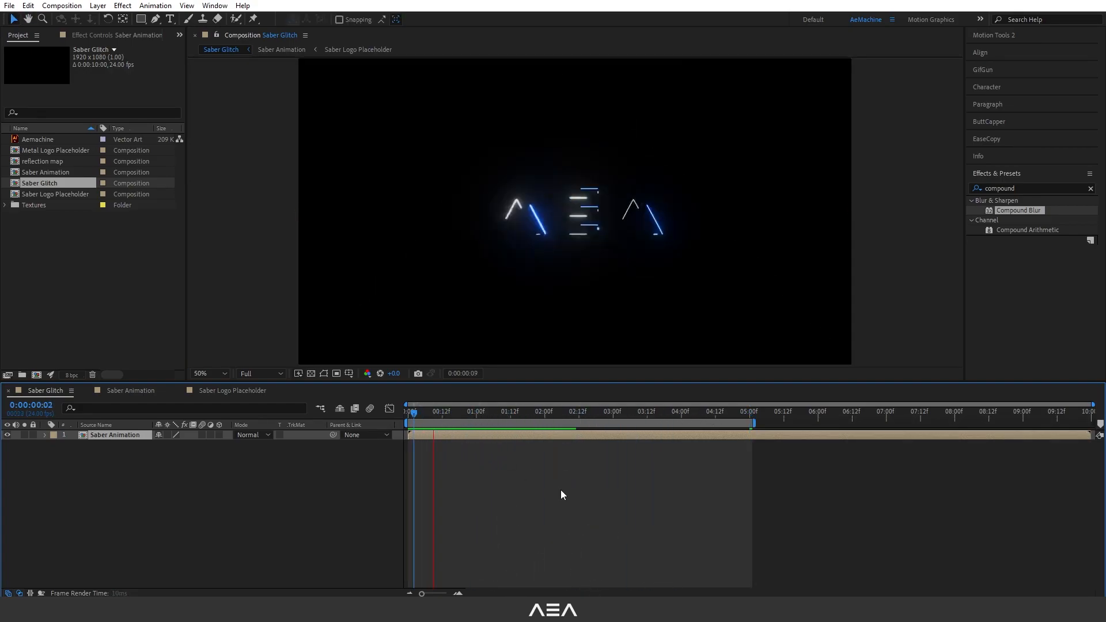
key(space)
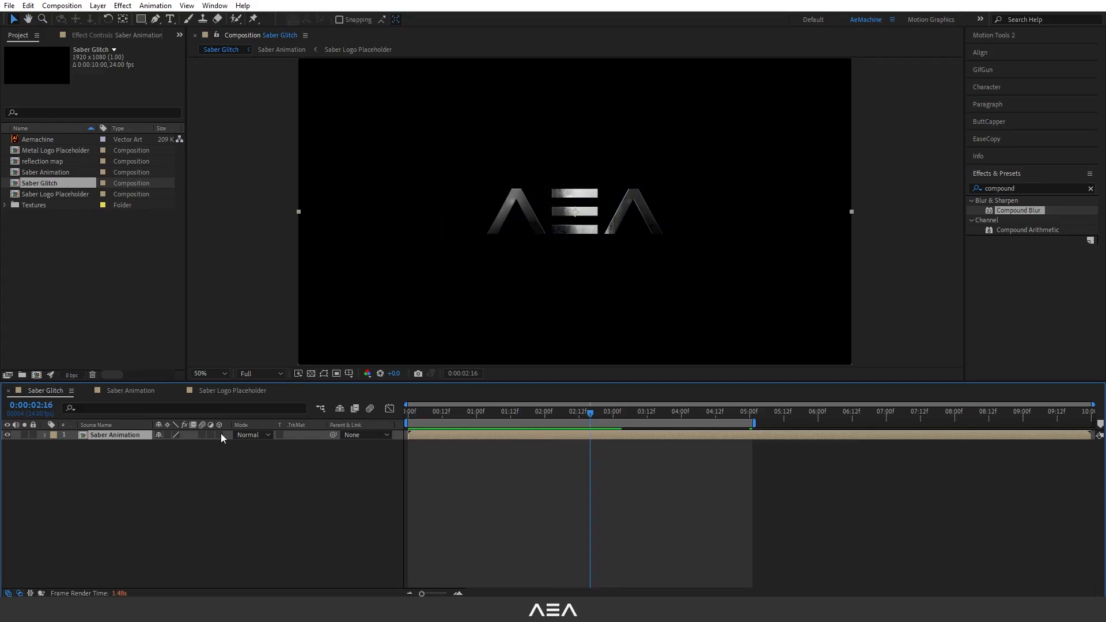
Make the Saber Animation layer 3D, duplicate it, and move the duplicate downward below the logo.
click(219, 434)
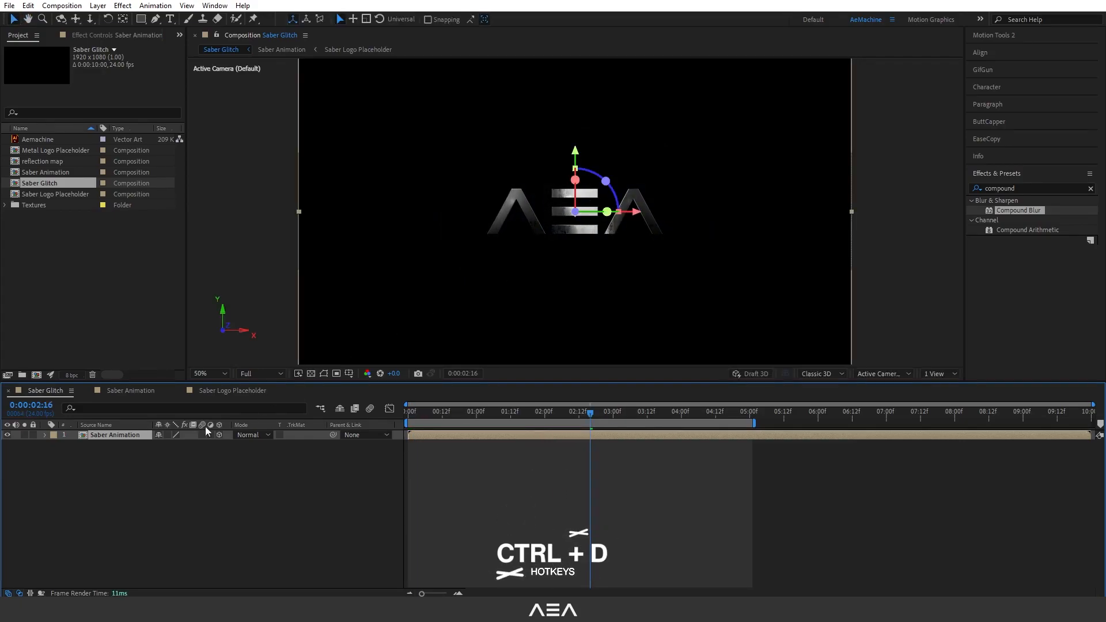
key(ctrl+d)
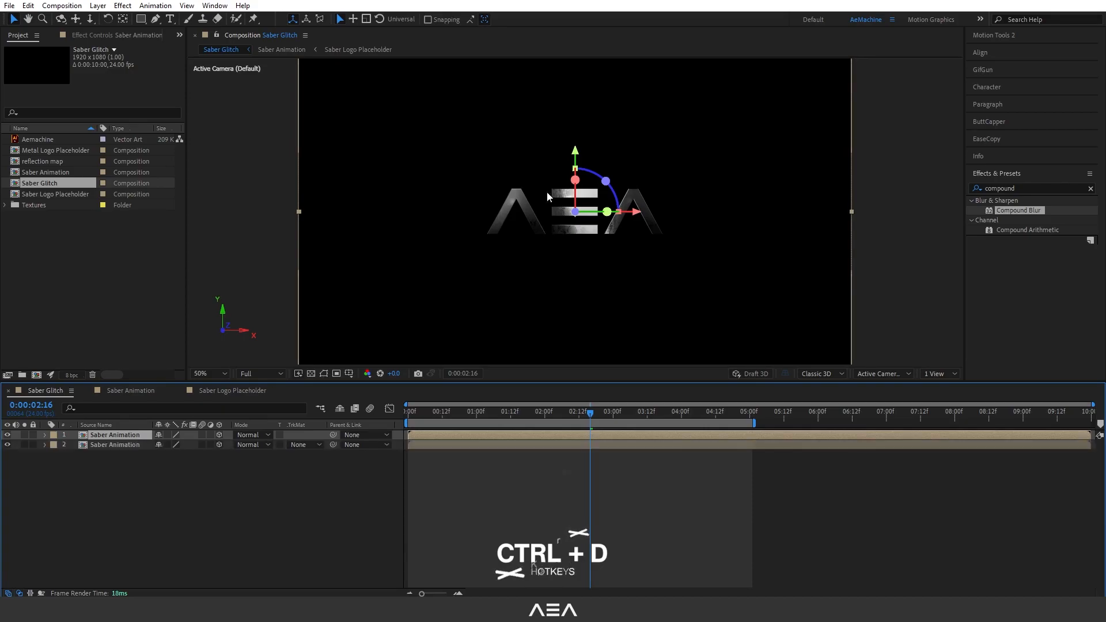
drag(575, 153, 583, 214)
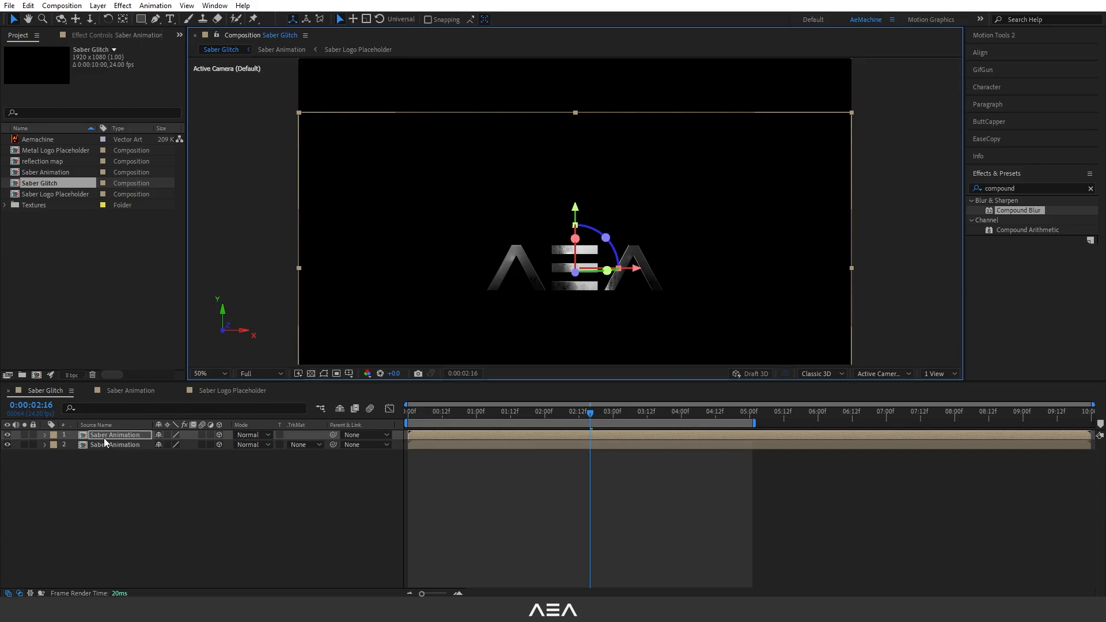
Set the blending mode of both Saber Animation layers to Screen.
click(256, 435)
click(316, 242)
click(126, 447)
click(247, 445)
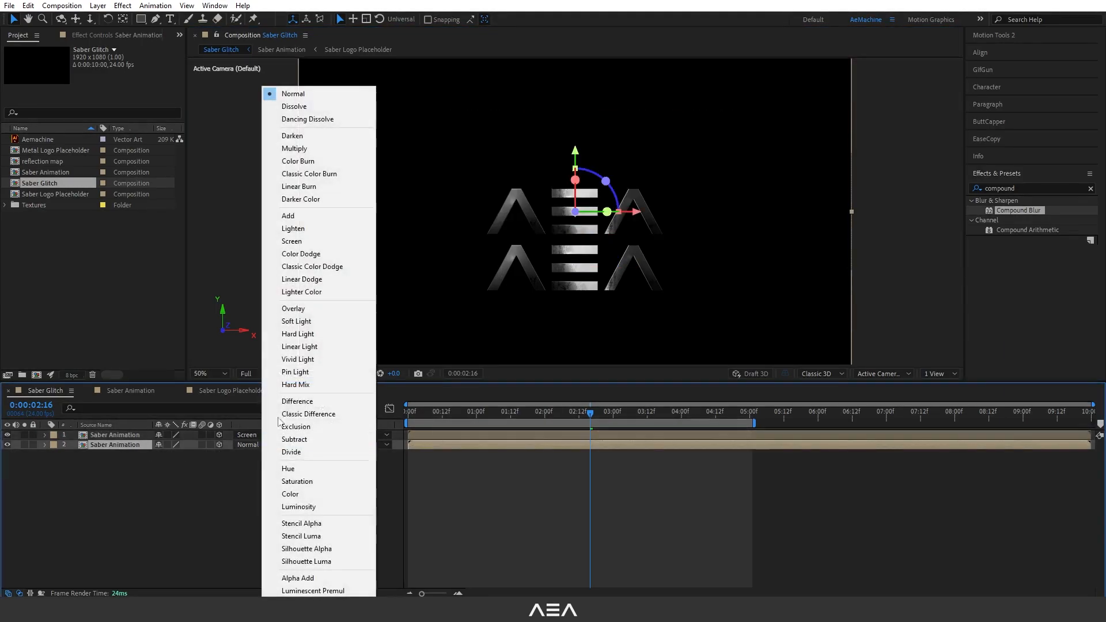
click(316, 242)
click(136, 461)
Move the duplicate below the original layer and rename it Reflection Floor.
click(109, 436)
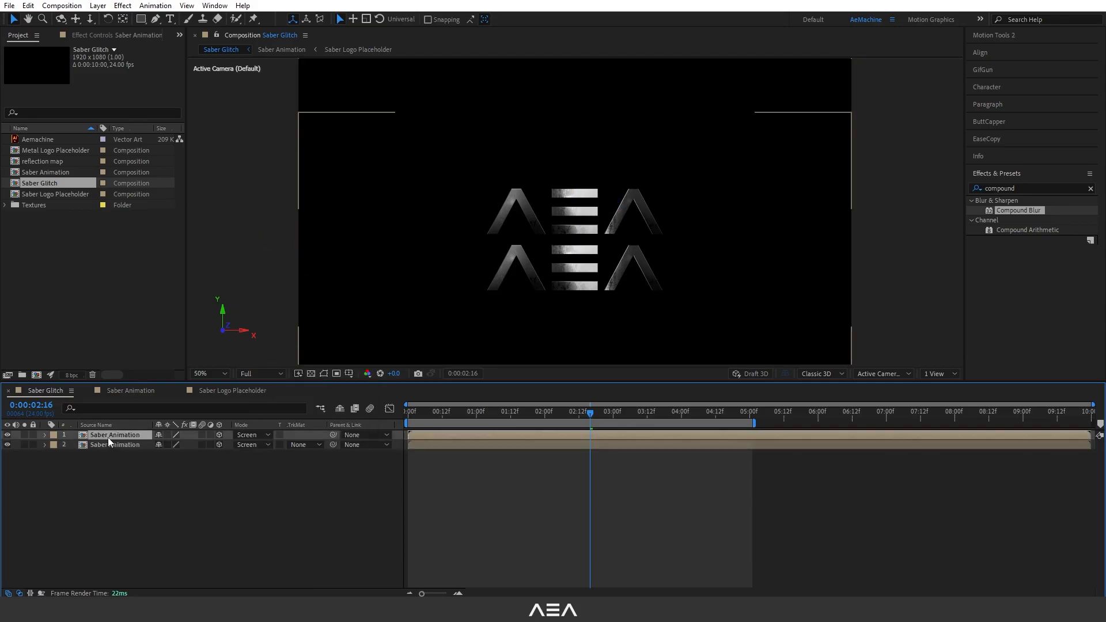
drag(114, 438, 132, 479)
key(Return)
text(Reflection Floor)
Set the Reflection Floor layer's X Rotation to -180°.
click(118, 456)
click(112, 447)
key(r)
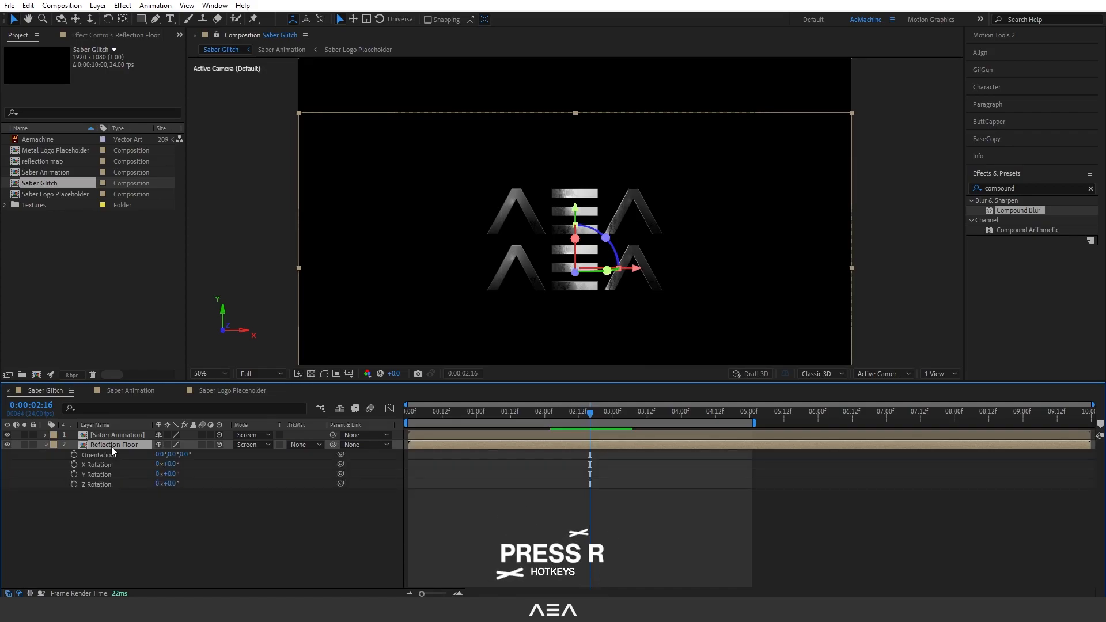
click(171, 465)
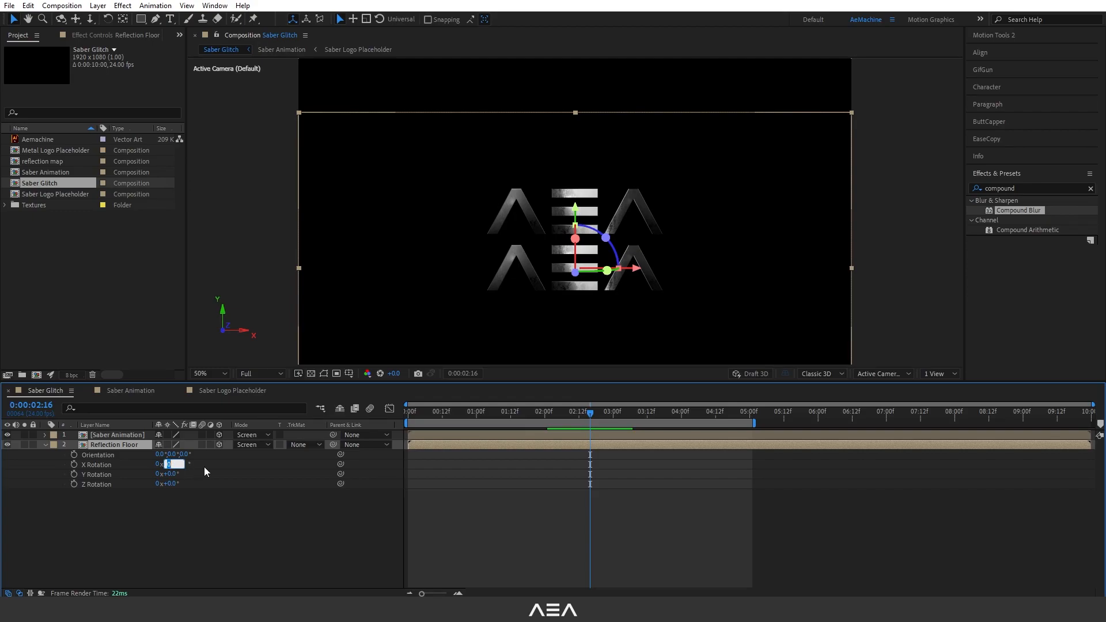
text(-180)
click(199, 465)
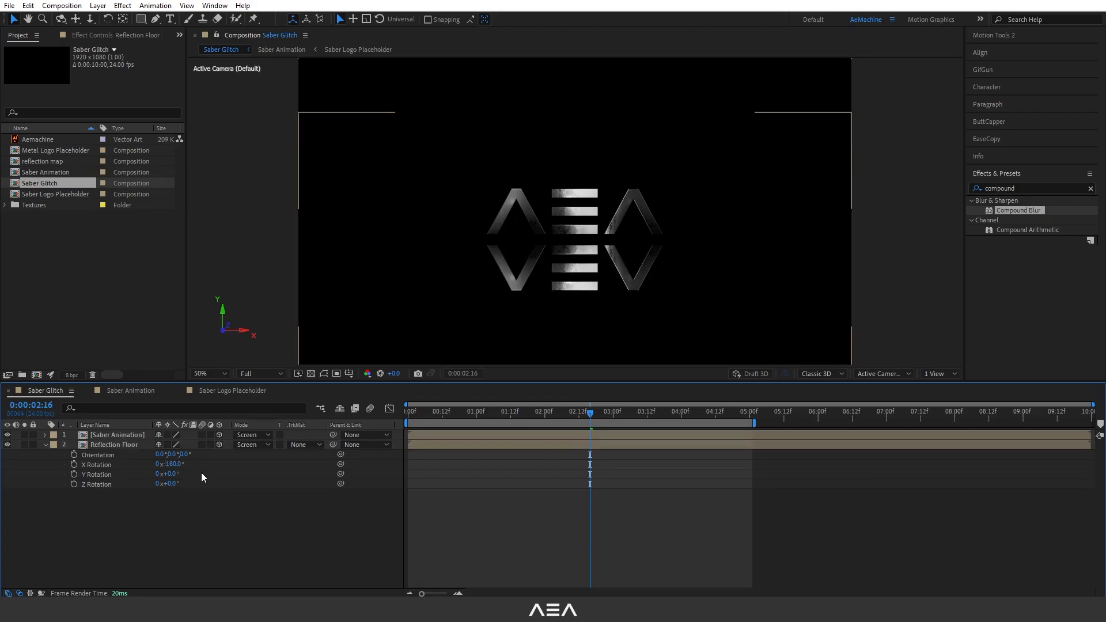
Move both logo layers higher in the frame and shift the Reflection Floor slightly down beneath the logo.
click(122, 446)
key(comma)
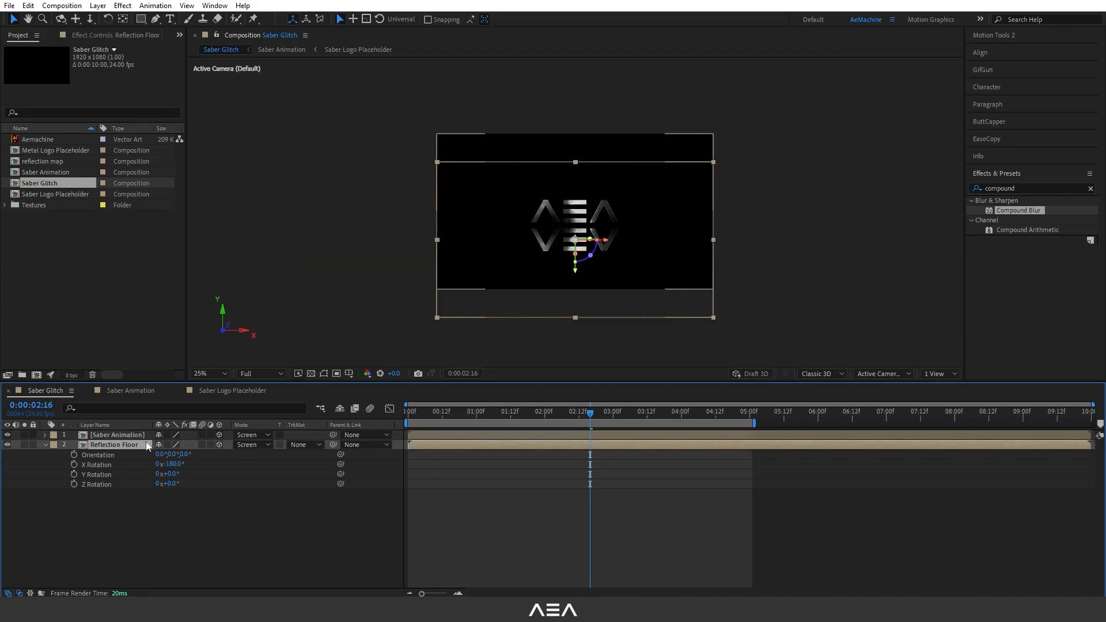
shift+click(118, 435)
drag(575, 182, 588, 168)
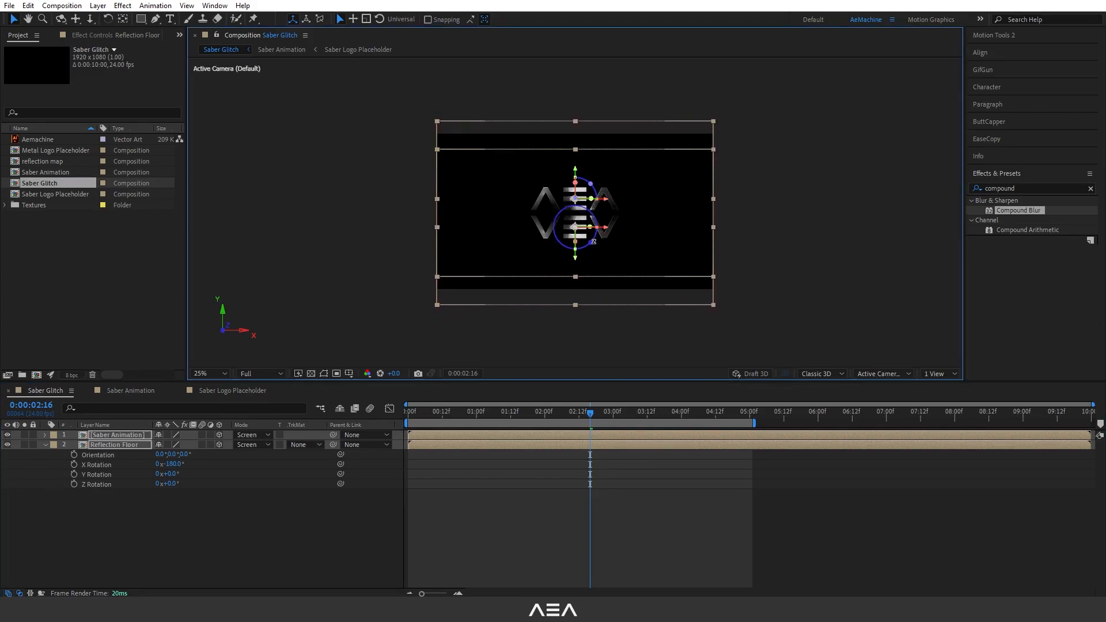
key(period)
click(120, 519)
click(117, 445)
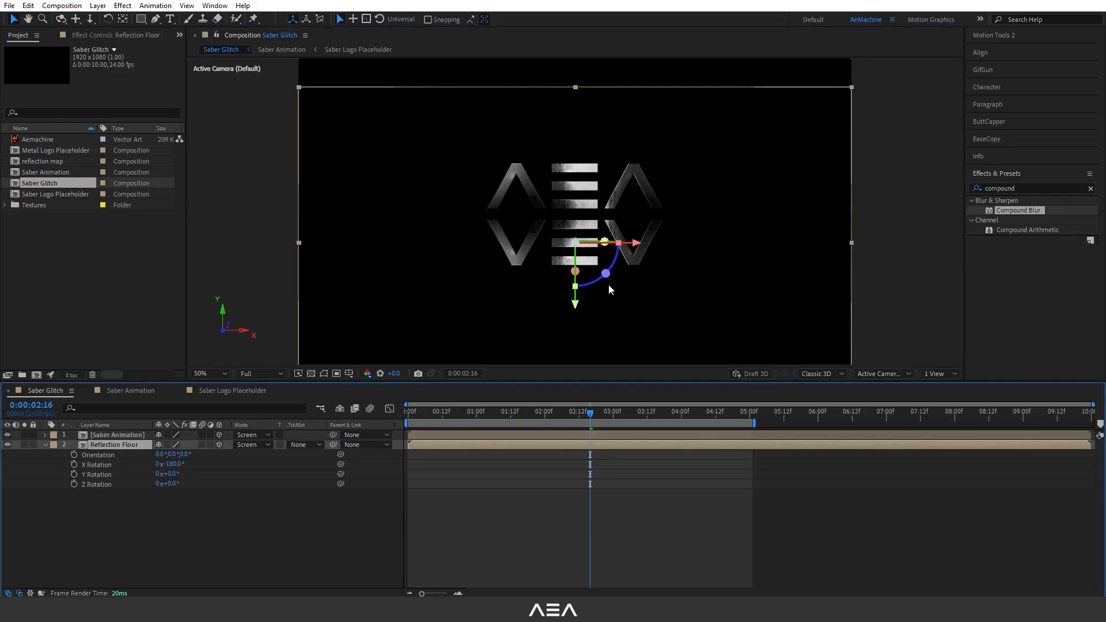
drag(577, 307, 595, 325)
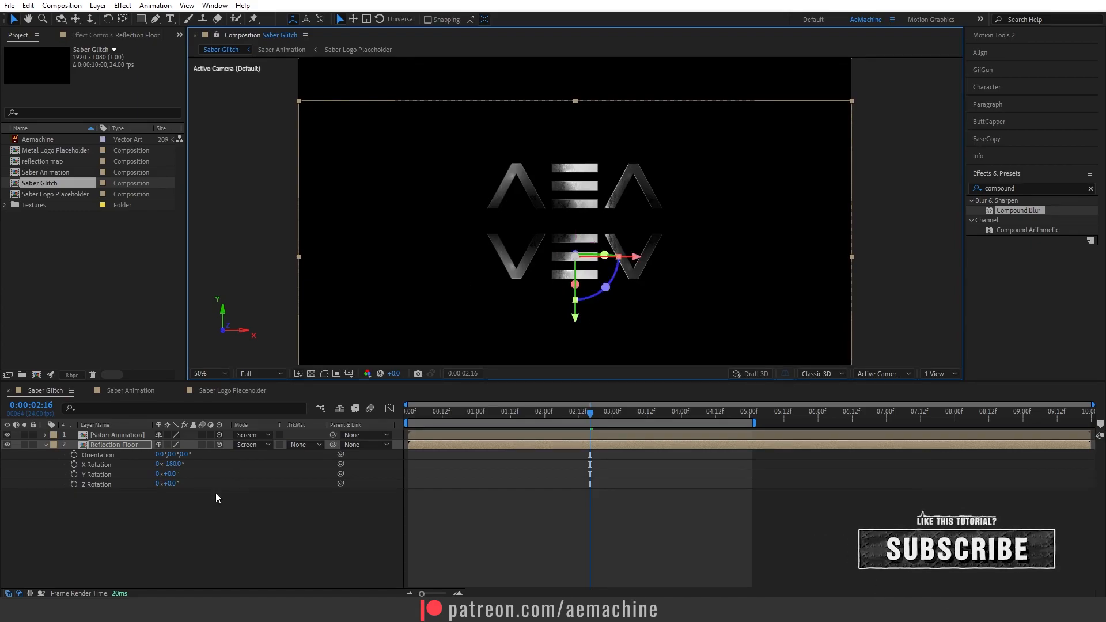
Apply Fast Box Blur to Reflection Floor with Vertical blur dimensions and a blur radius of 7.
click(46, 446)
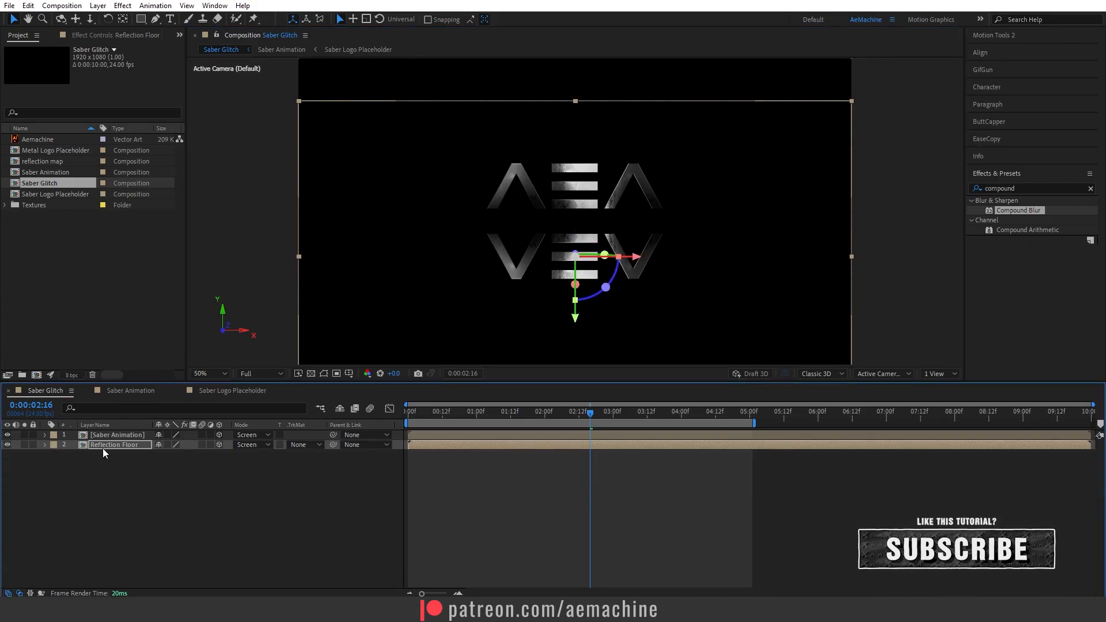
click(991, 188)
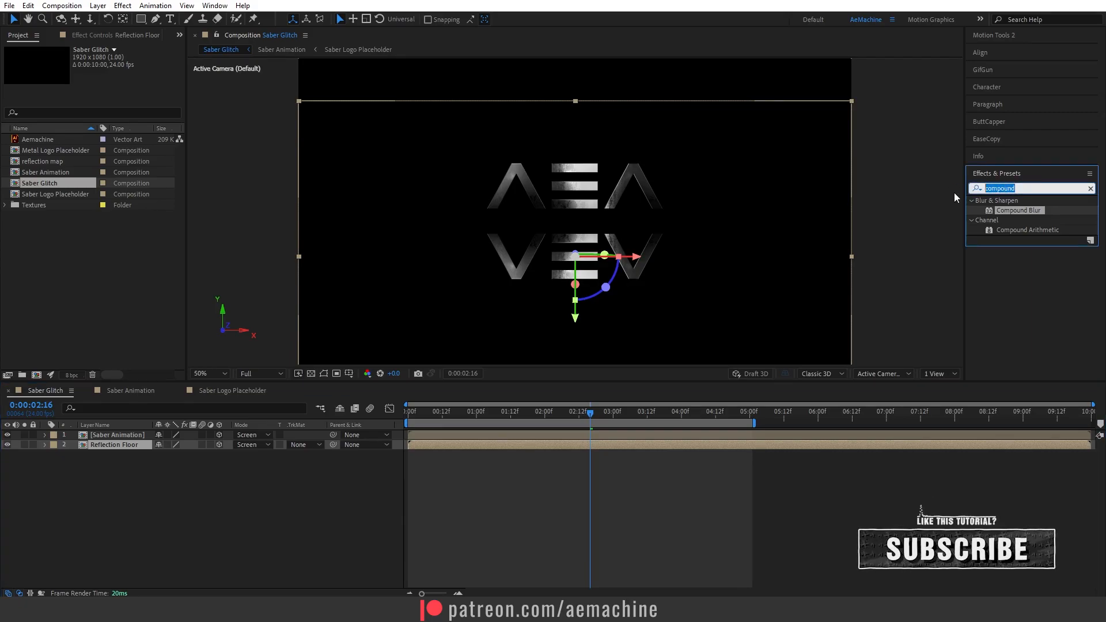
text(fast)
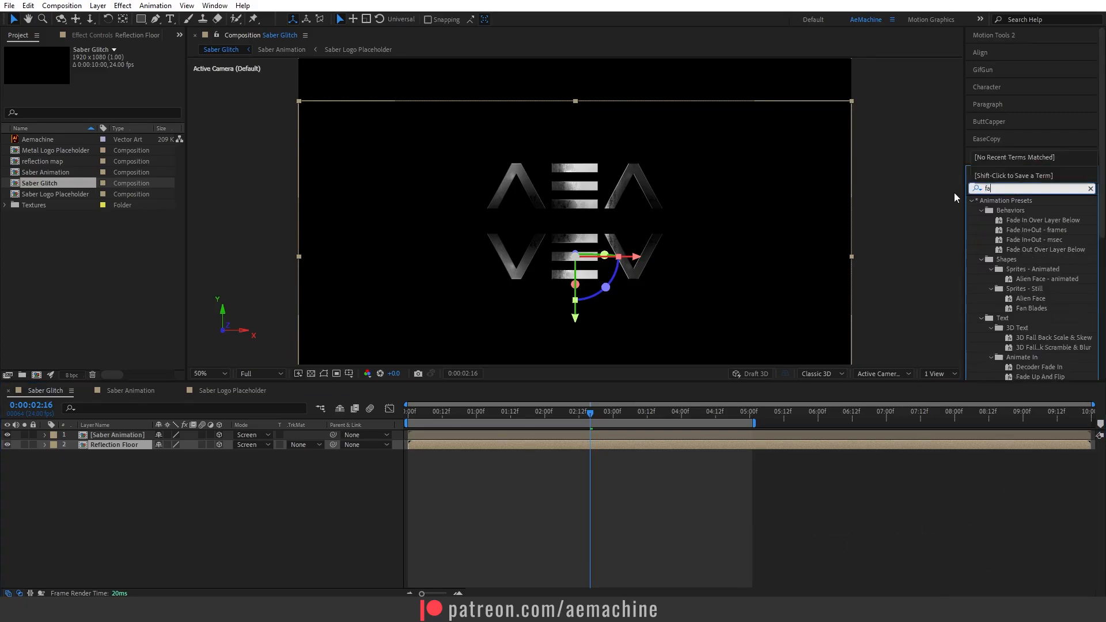
double_click(1023, 220)
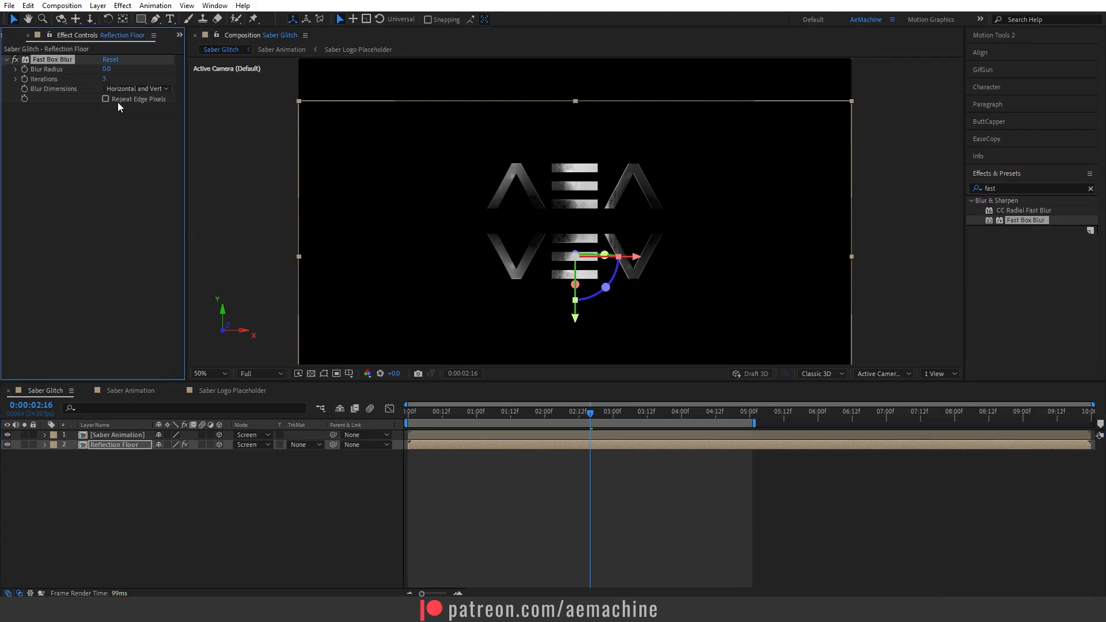
click(118, 89)
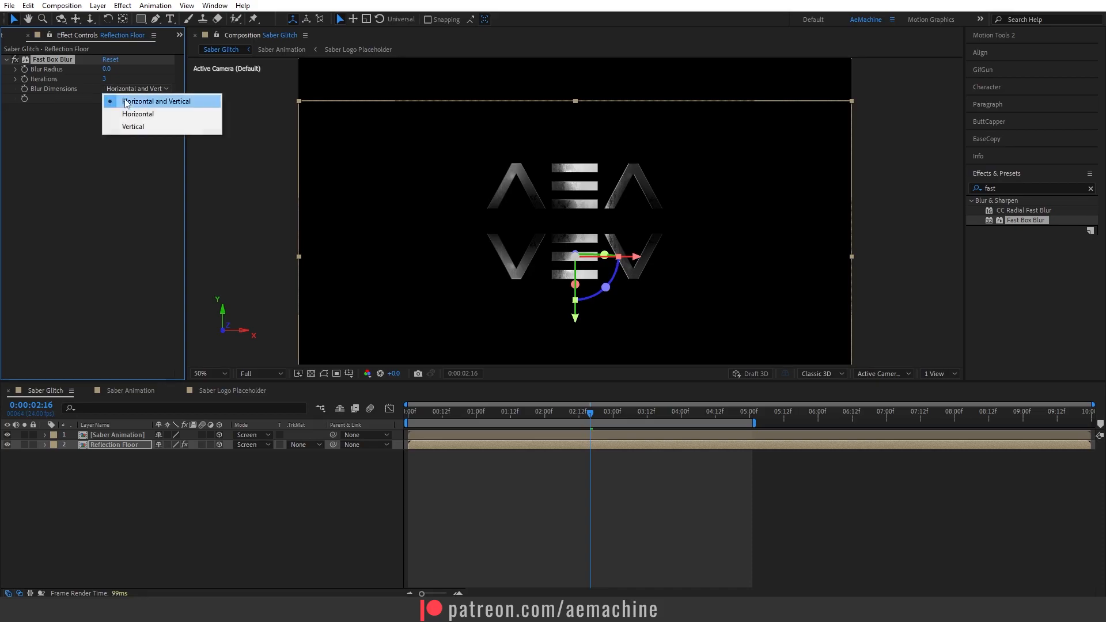
click(133, 126)
drag(105, 71, 110, 70)
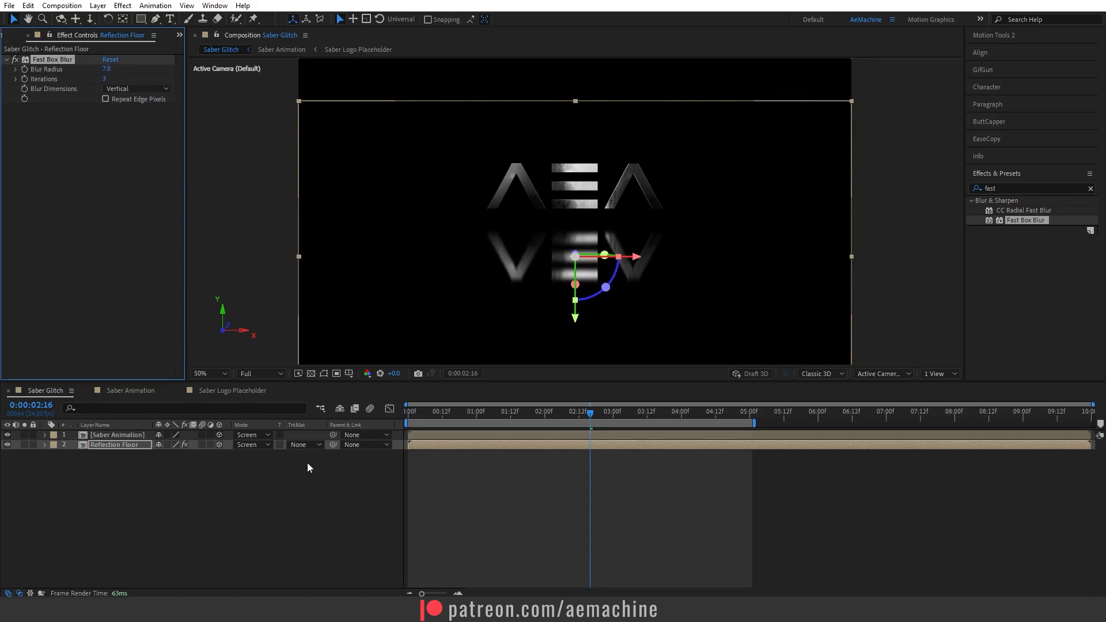
click(285, 522)
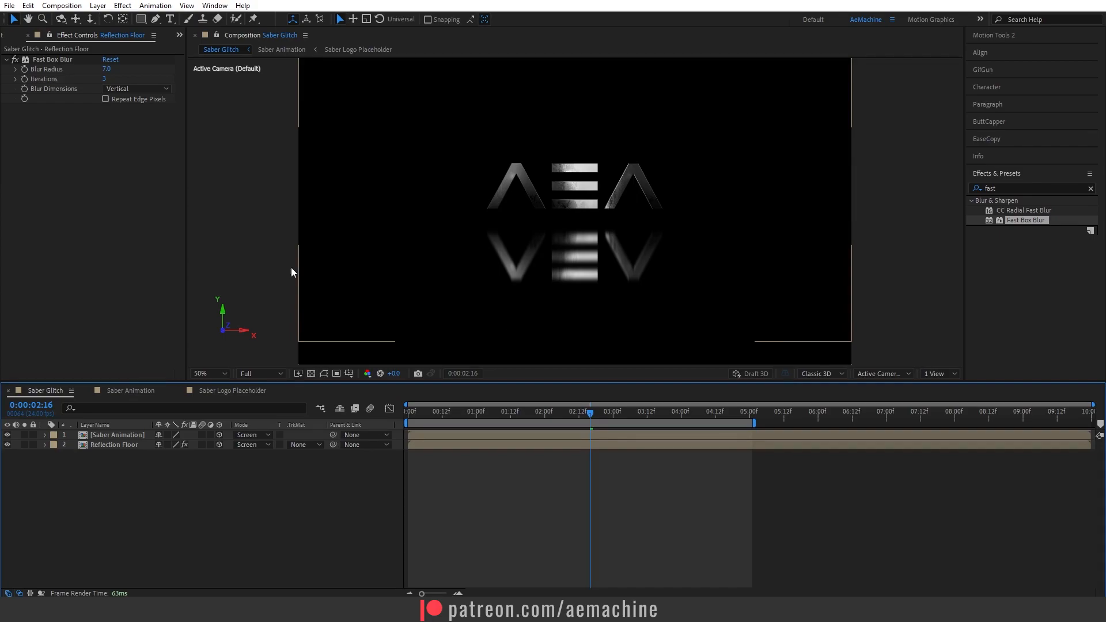
Add Floor_Texture.jpg from the Textures folder to the composition and make it a 3D layer.
click(7, 37)
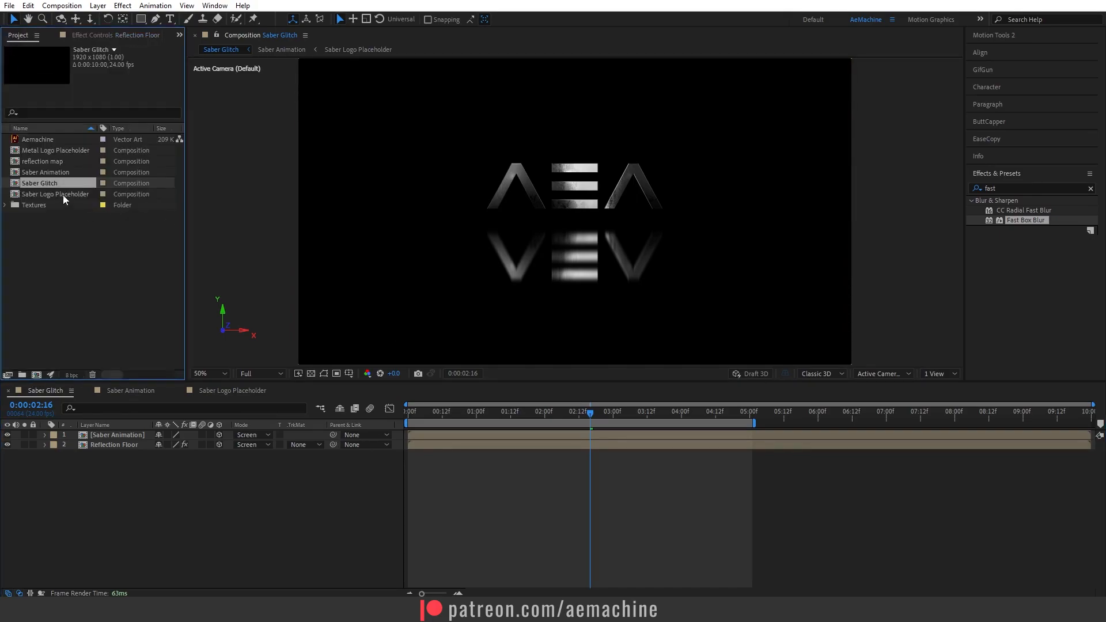
click(5, 206)
drag(58, 219, 141, 433)
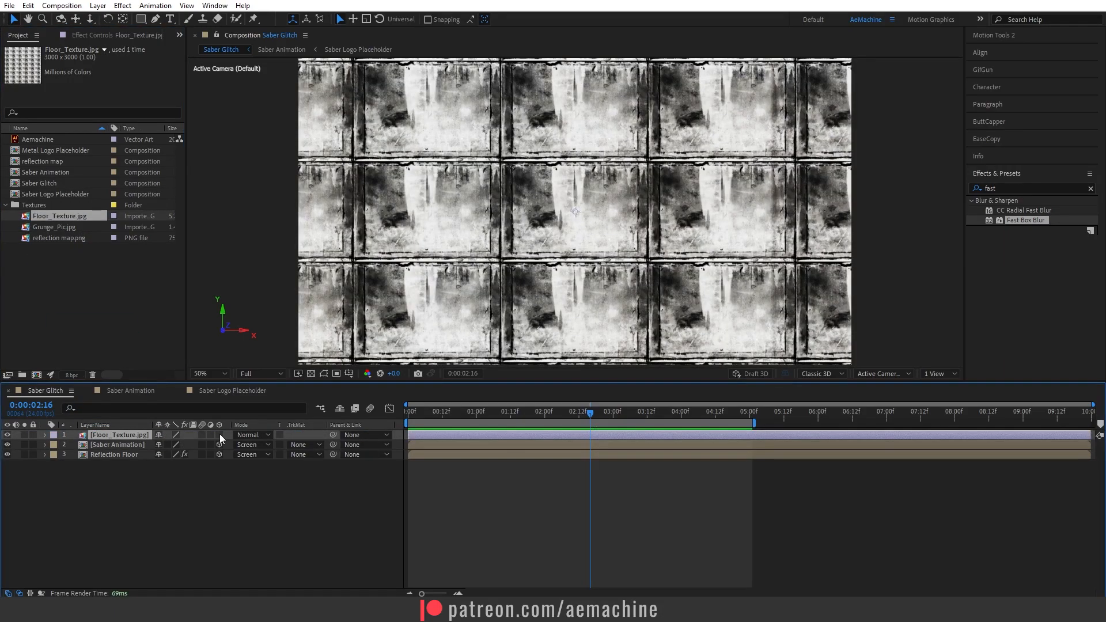
click(219, 434)
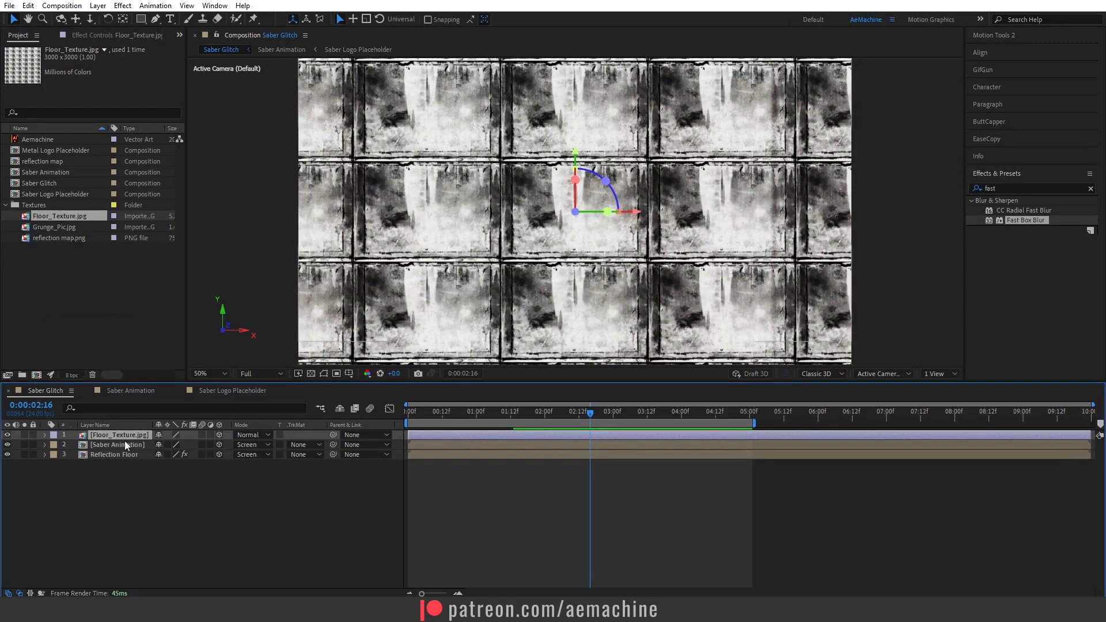
Rotate the floor texture layer about -90° on X so it lies flat, and lower it beneath the logo.
key(r)
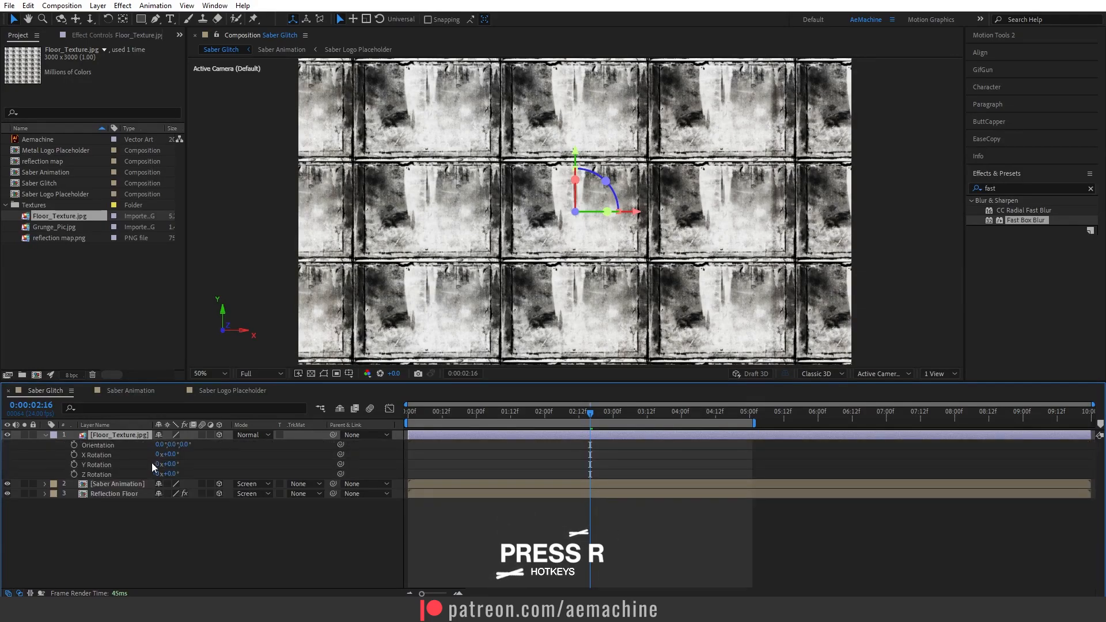
drag(169, 465, 108, 445)
key(ctrl+z)
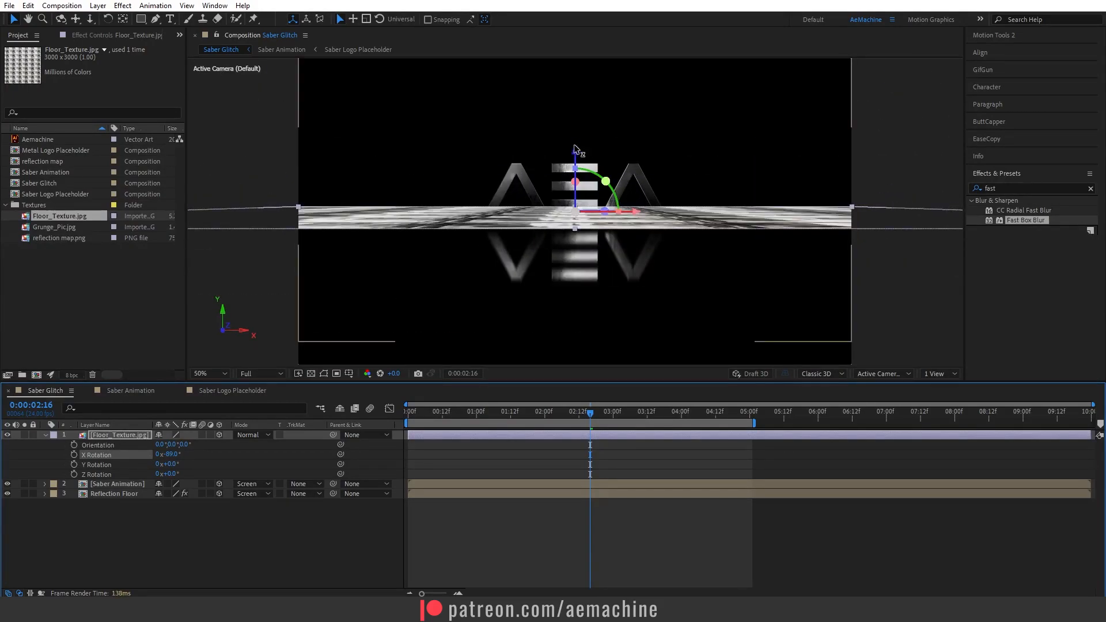
drag(575, 156, 576, 178)
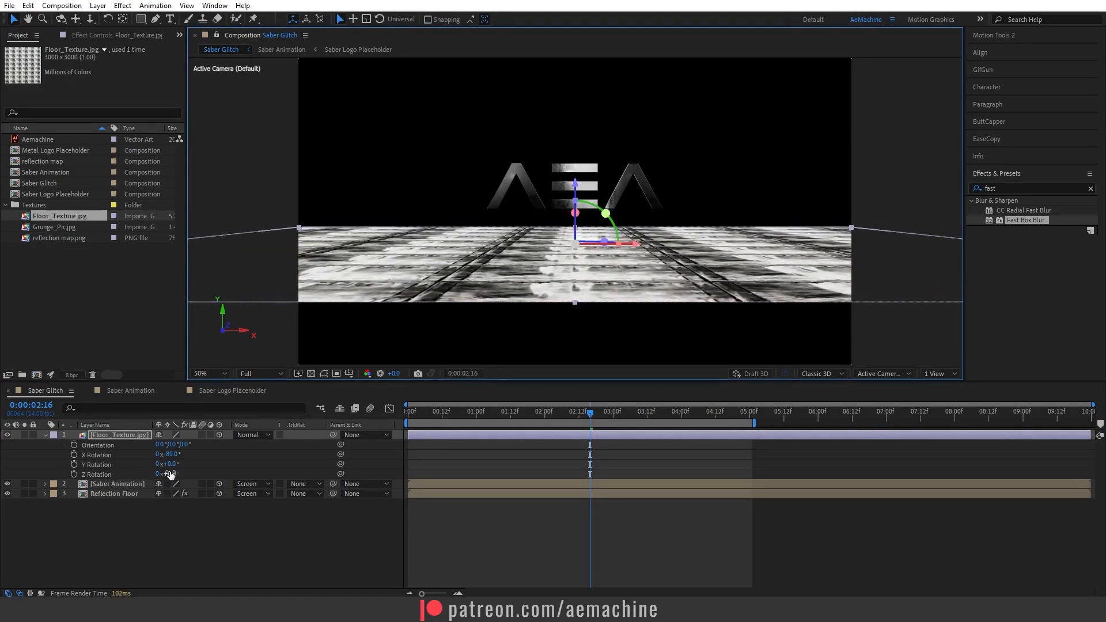
Scale the floor texture layer to 130% and rotate it about -24.5° on Z.
drag(172, 473, 150, 473)
click(112, 435)
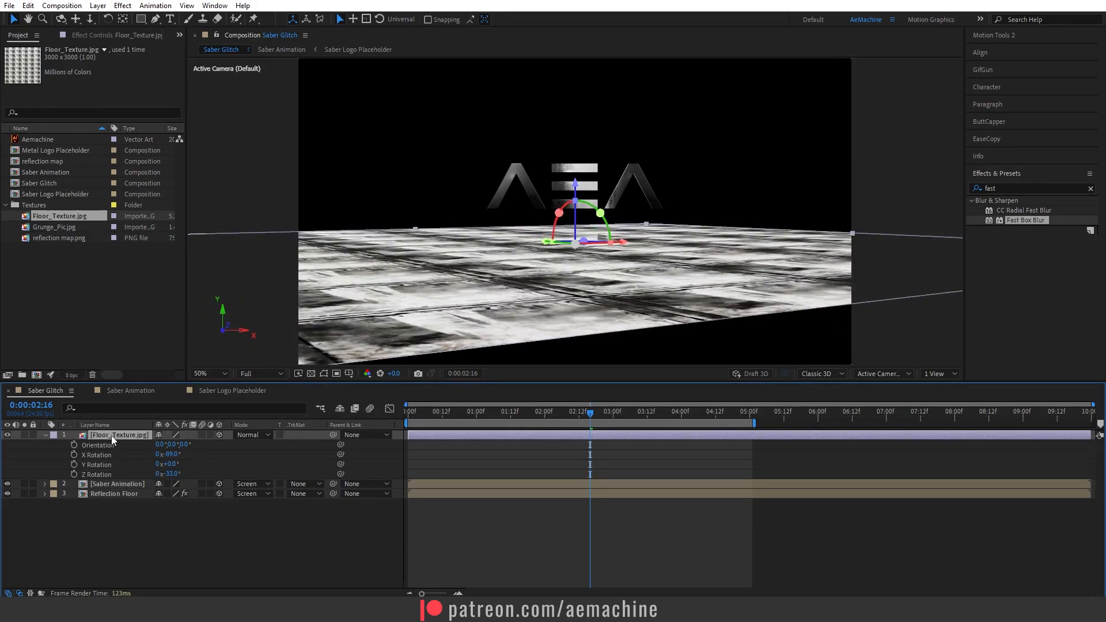
key(s)
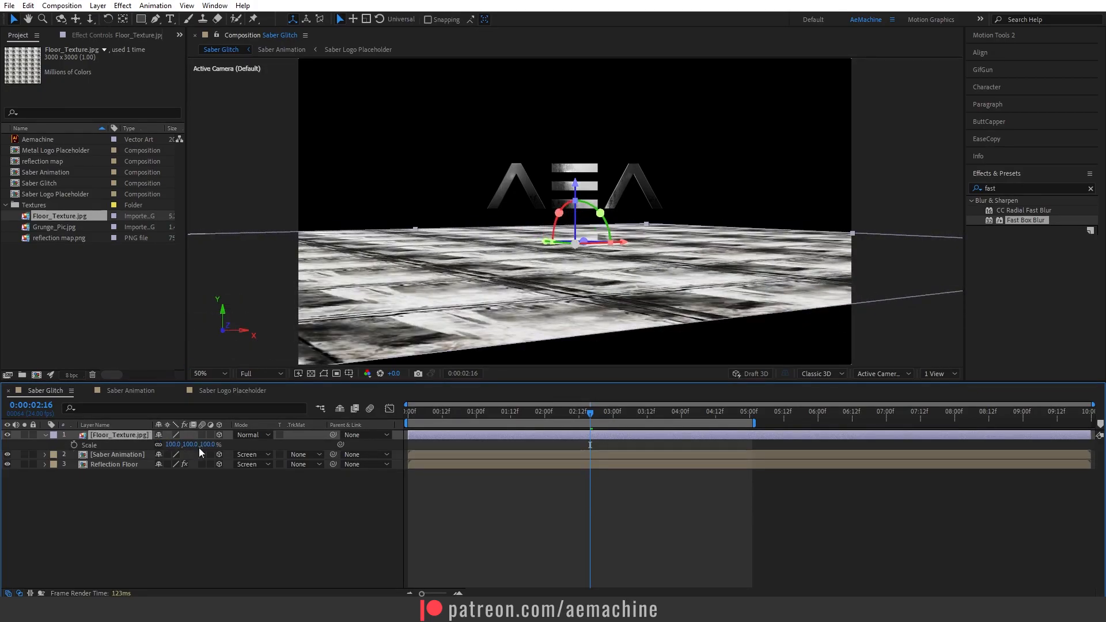
drag(210, 448, 227, 446)
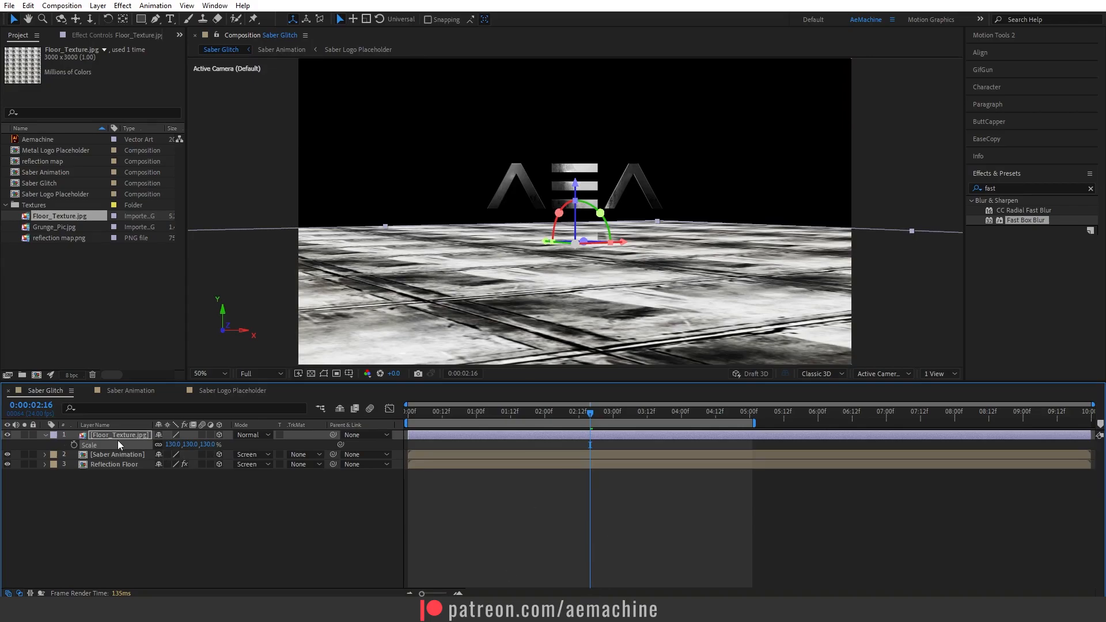
key(r)
drag(168, 474, 205, 465)
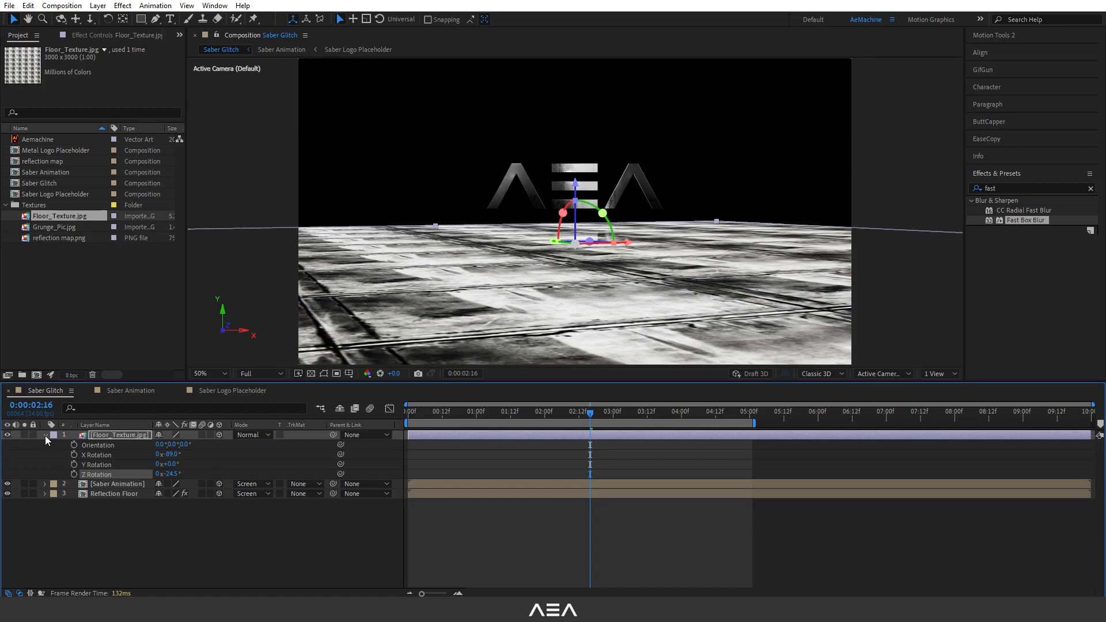
click(45, 435)
click(183, 486)
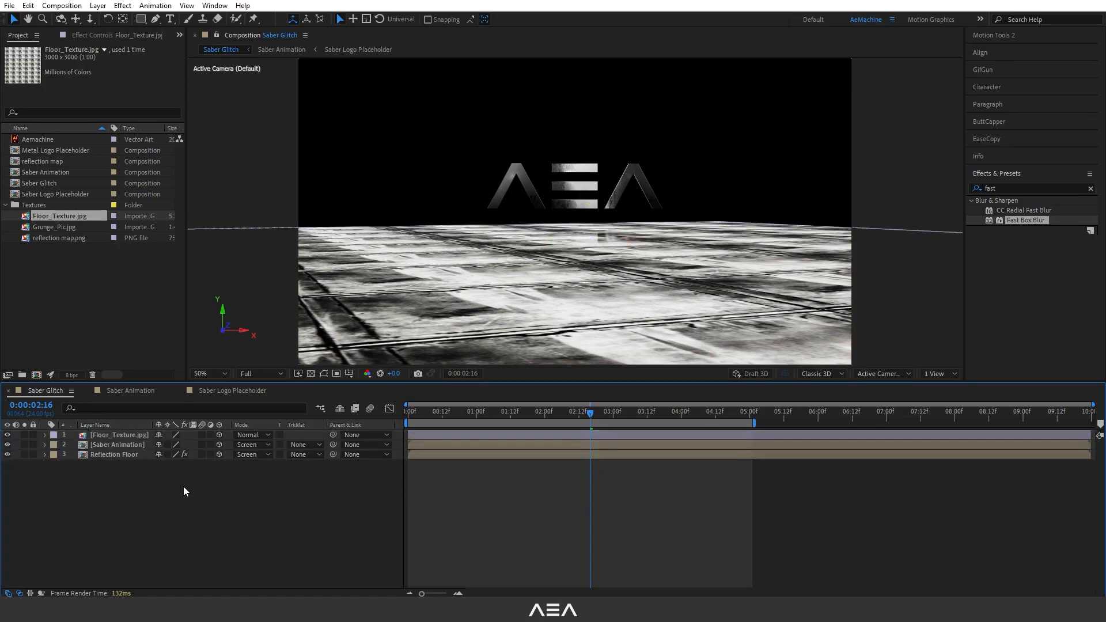
Pre-compose the floor texture layer into a new composition named Floor_Texture.
click(120, 437)
right_click(120, 437)
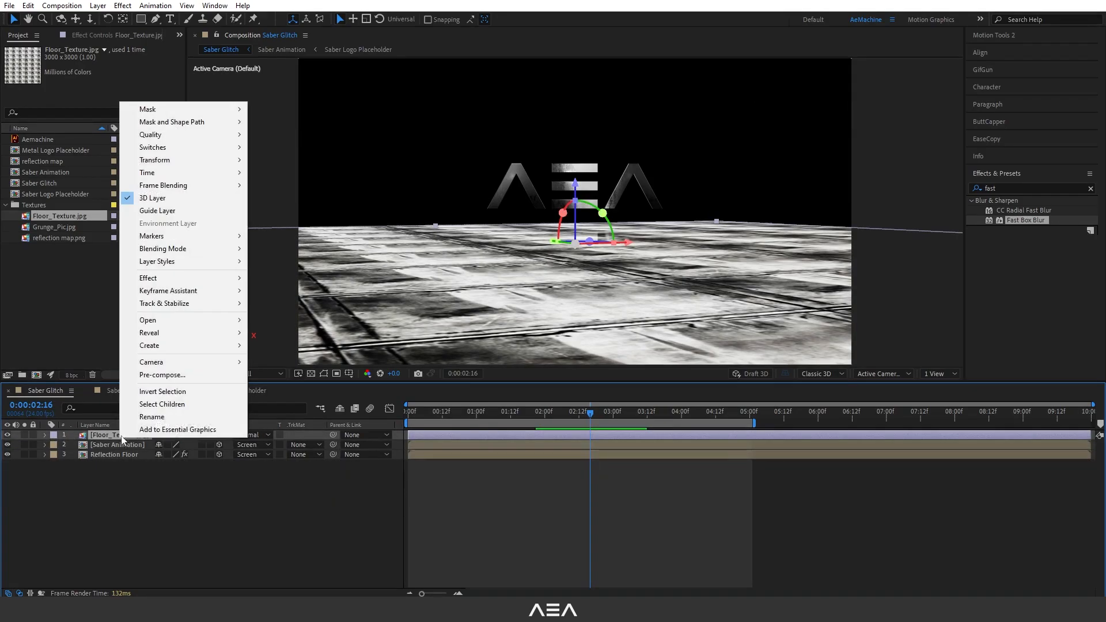
click(162, 375)
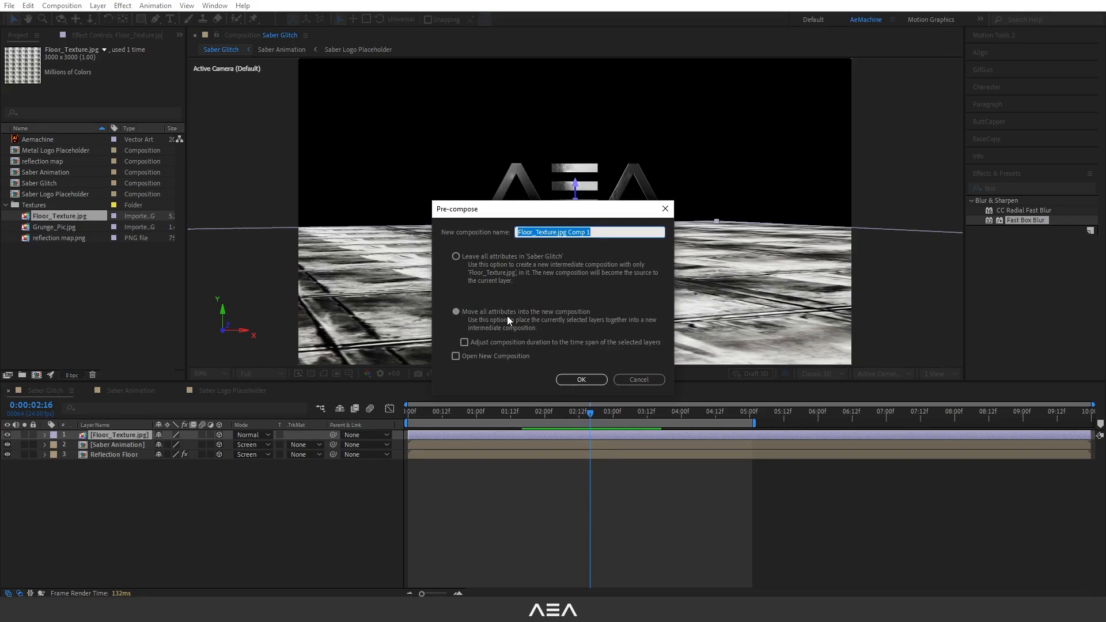
drag(599, 232, 557, 243)
key(BackSpace)
click(581, 379)
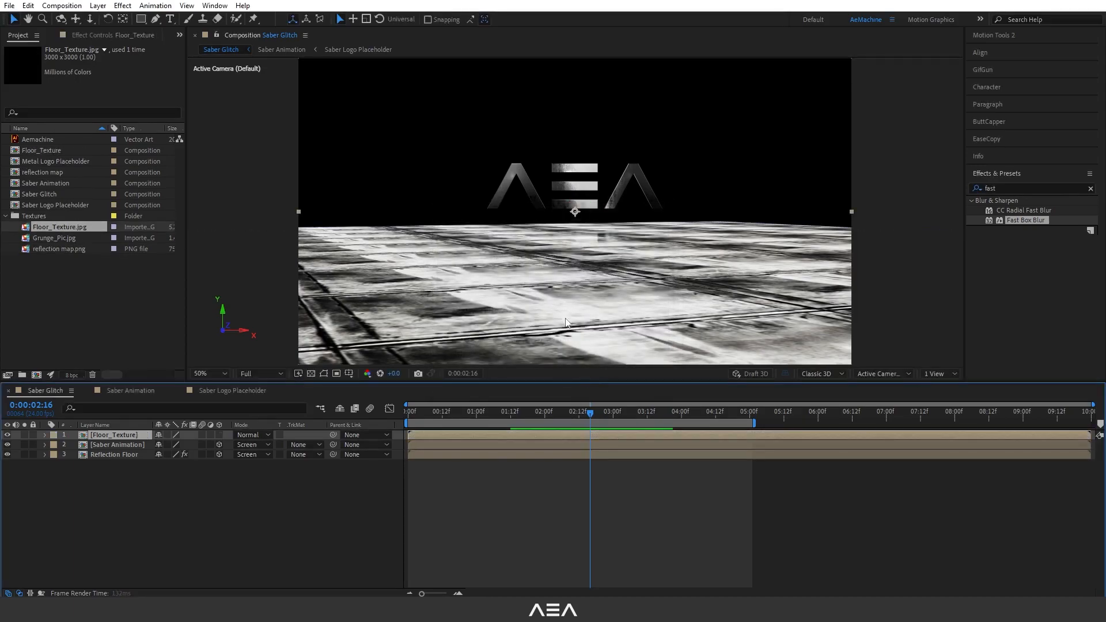
Move the Floor_Texture precomp to the bottom of the layer stack and hide it.
drag(133, 435, 137, 505)
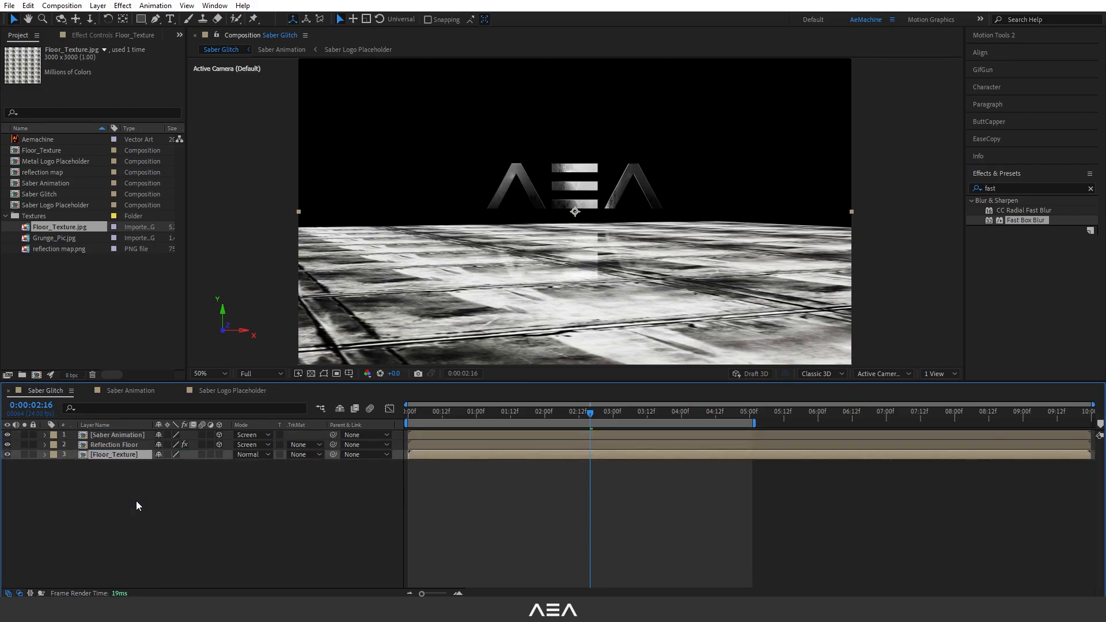
click(8, 455)
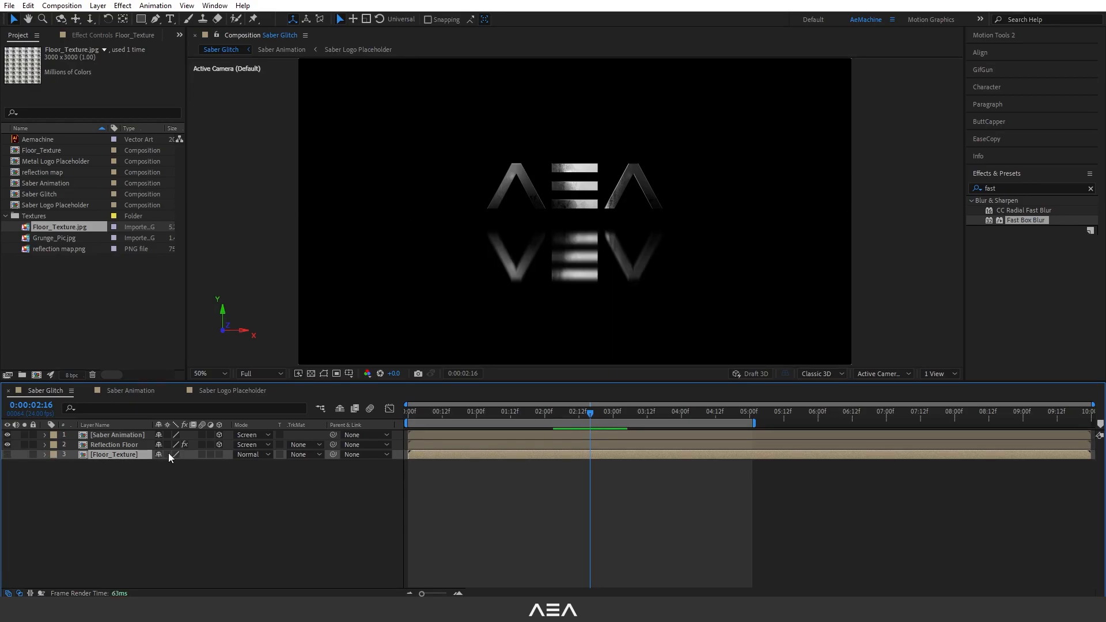
Add an adjustment layer named Floor Blur directly beneath the Saber Animation layer.
click(167, 454)
click(115, 466)
right_click(116, 466)
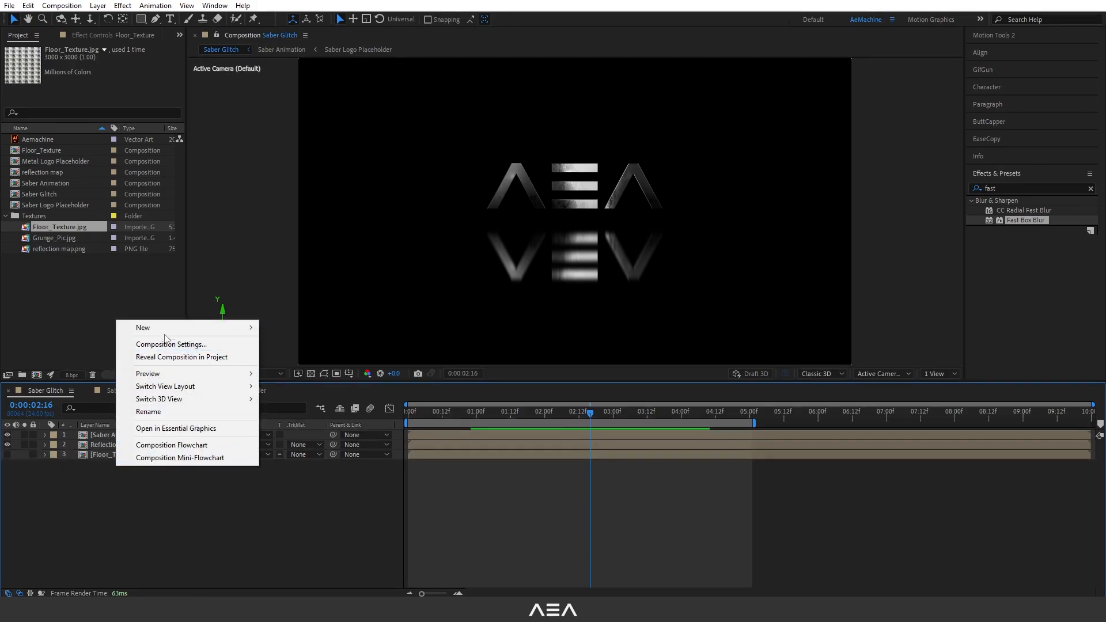
mouse_move(173, 328)
click(285, 421)
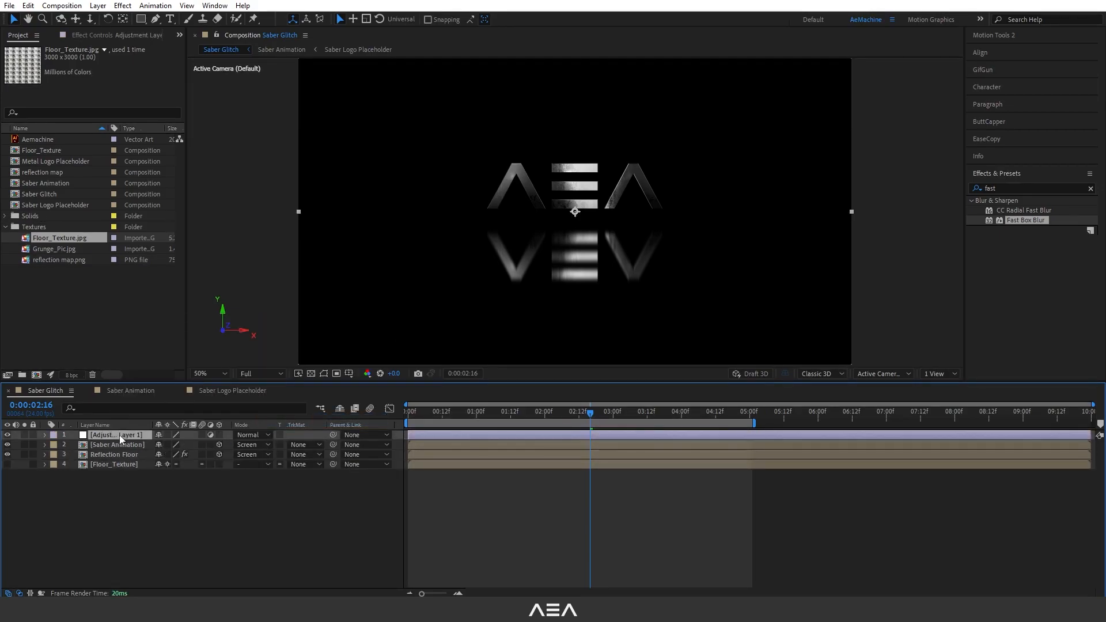
drag(120, 434, 140, 448)
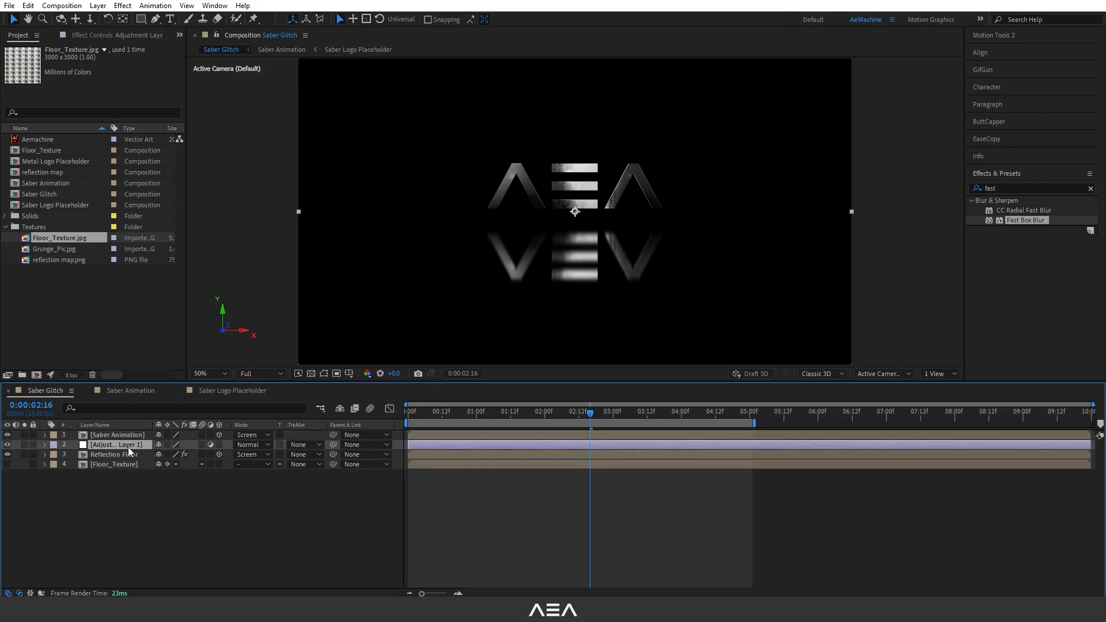
key(Return)
text(Floor Blur)
key(Return)
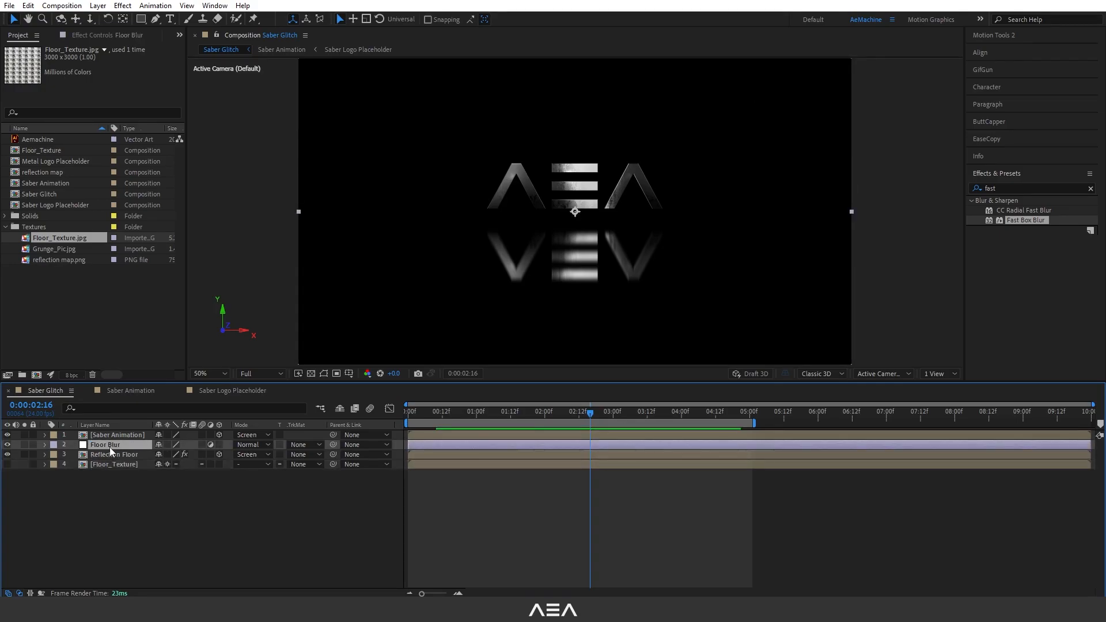
Apply Compound Blur to Floor Blur and set its blur layer to Floor_Texture.
click(1031, 190)
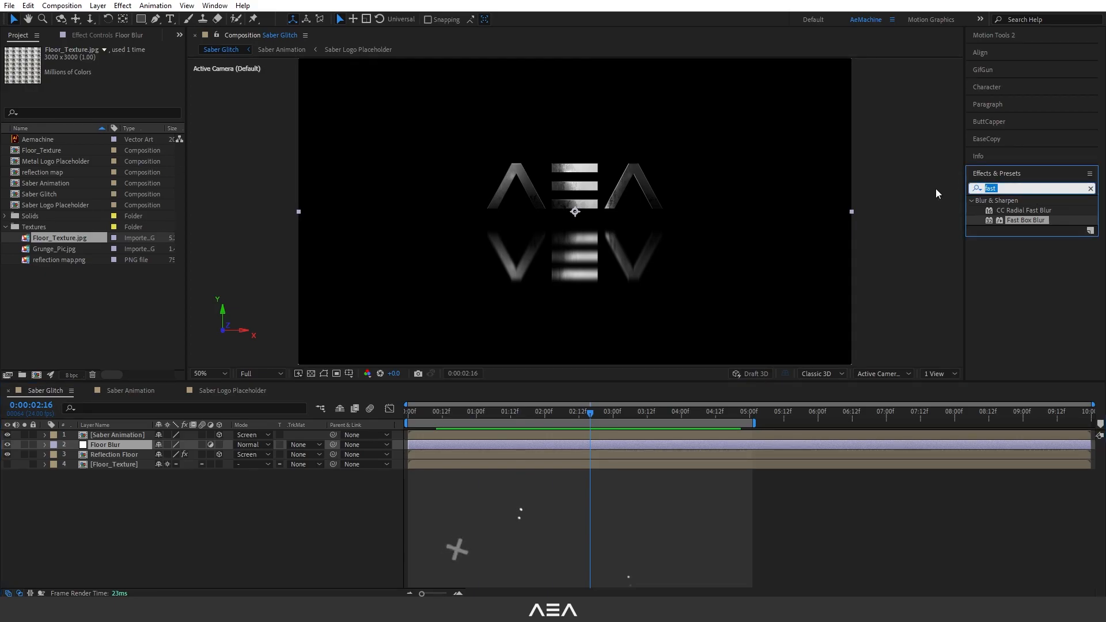
text(compou)
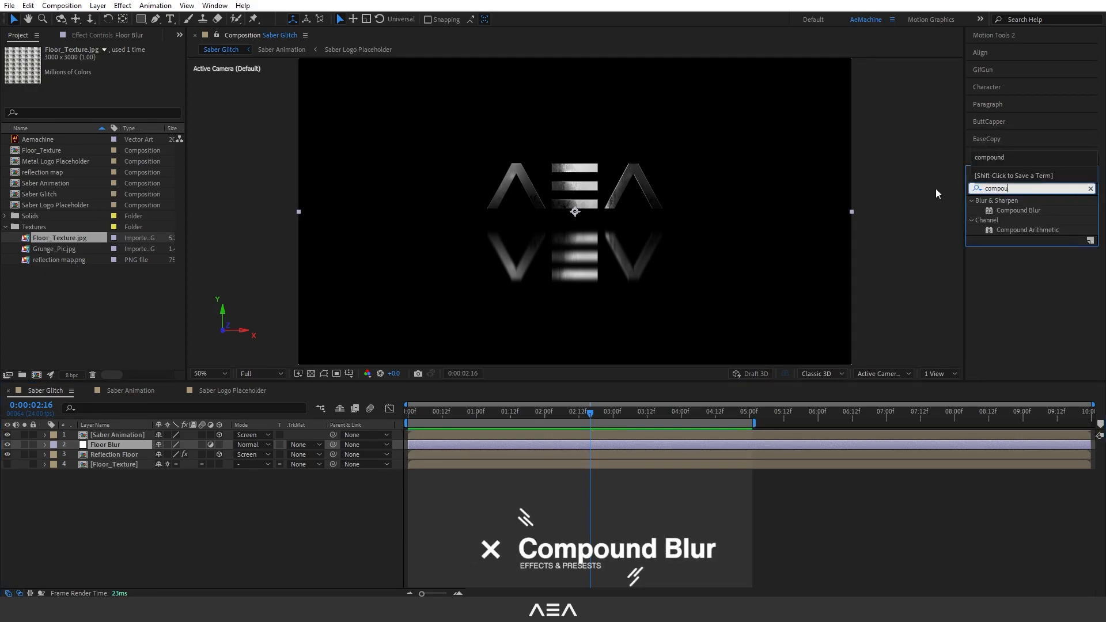
click(1018, 207)
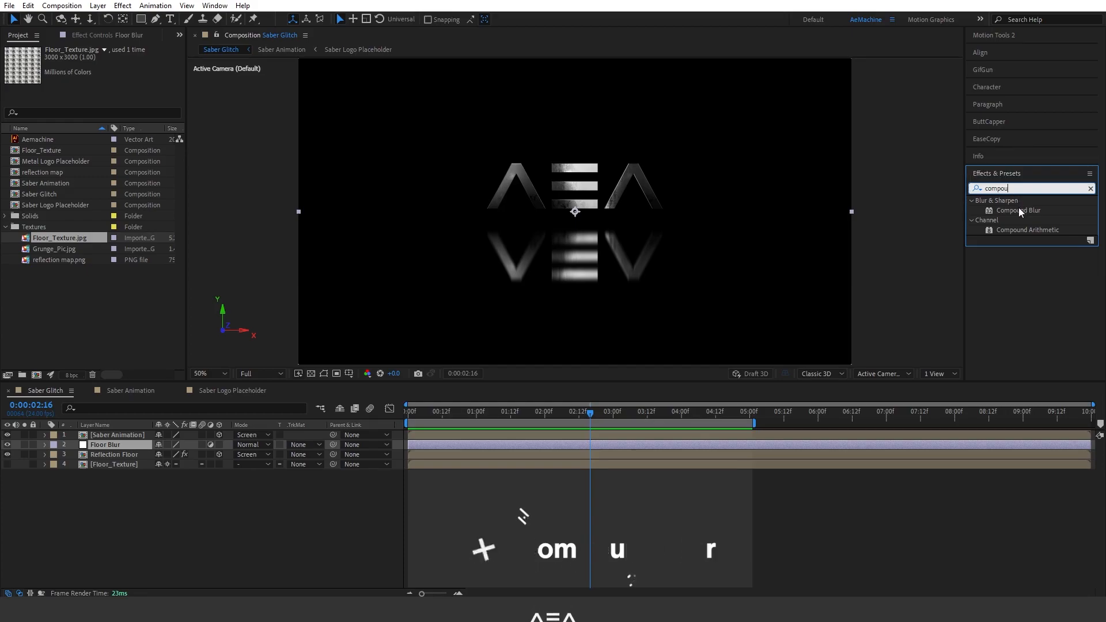
double_click(1018, 208)
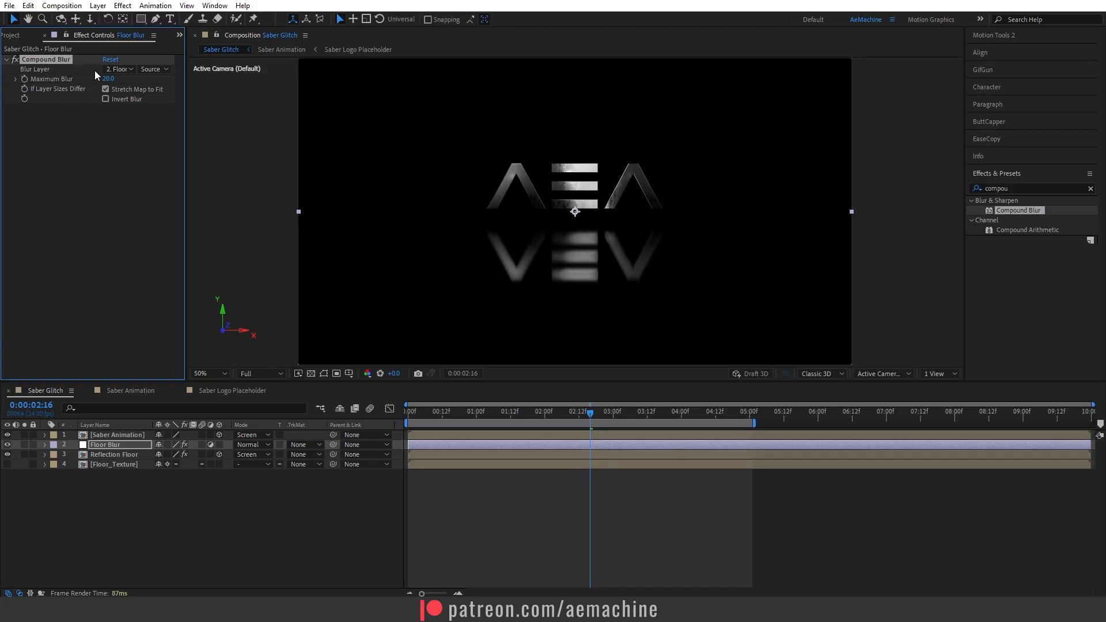
click(118, 69)
click(143, 133)
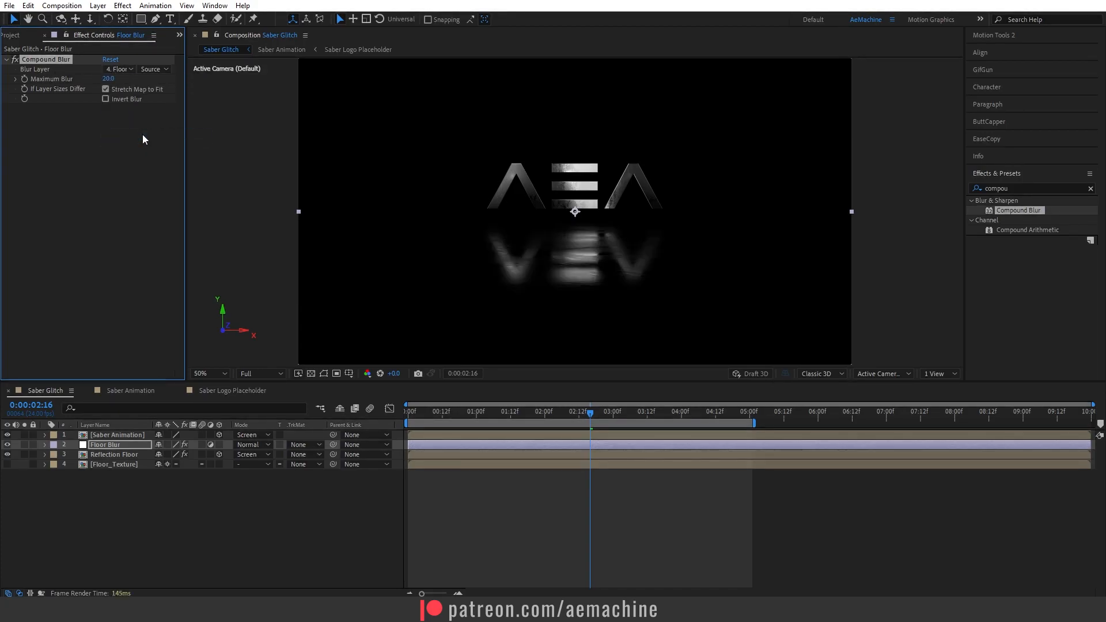
Set the Compound Blur source to Effects and its maximum blur to 40.
key(slash)
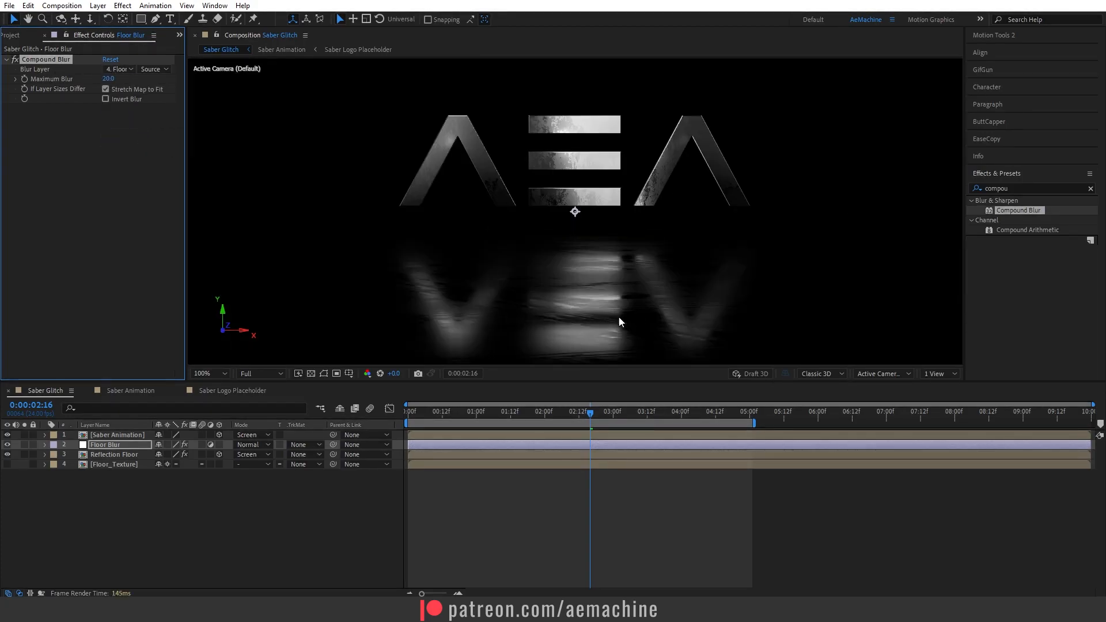
key(comma)
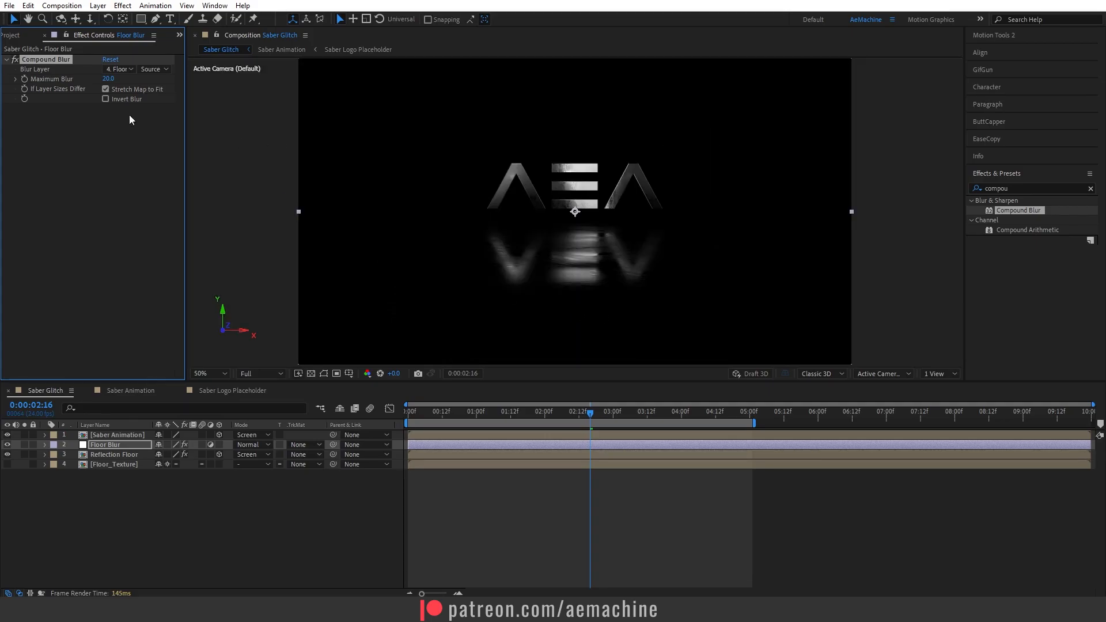
click(153, 69)
click(161, 105)
text(40)
key(Return)
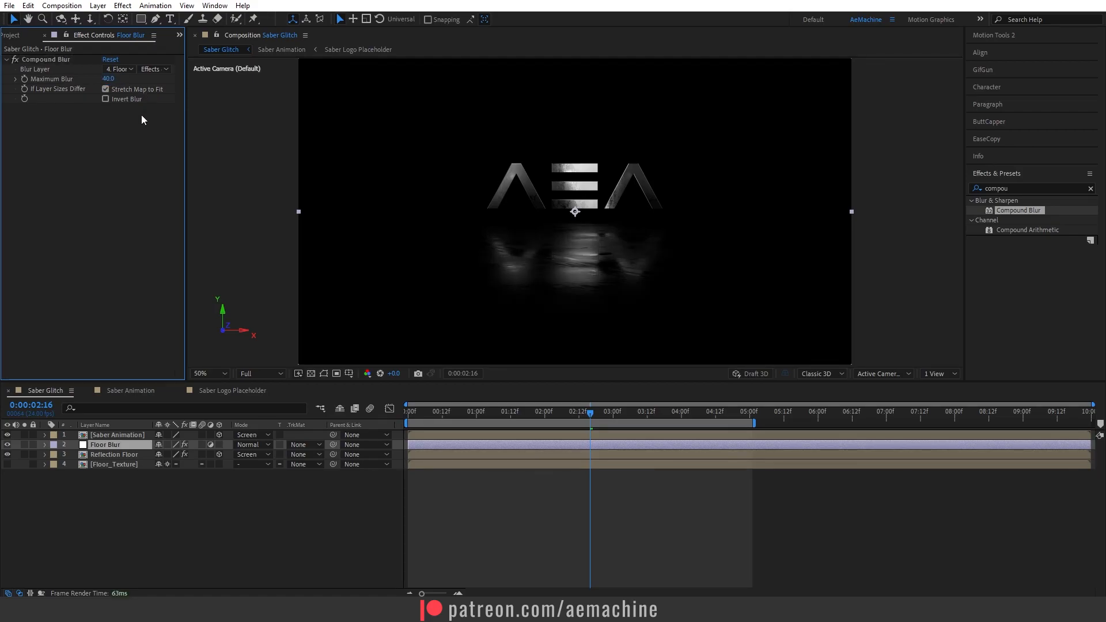
Show the Floor_Texture layer and draw a rectangular mask over the area above the floor horizon.
mouse_move(509, 417)
mouse_down()
mouse_move(489, 417)
mouse_move(518, 422)
mouse_move(494, 422)
mouse_up()
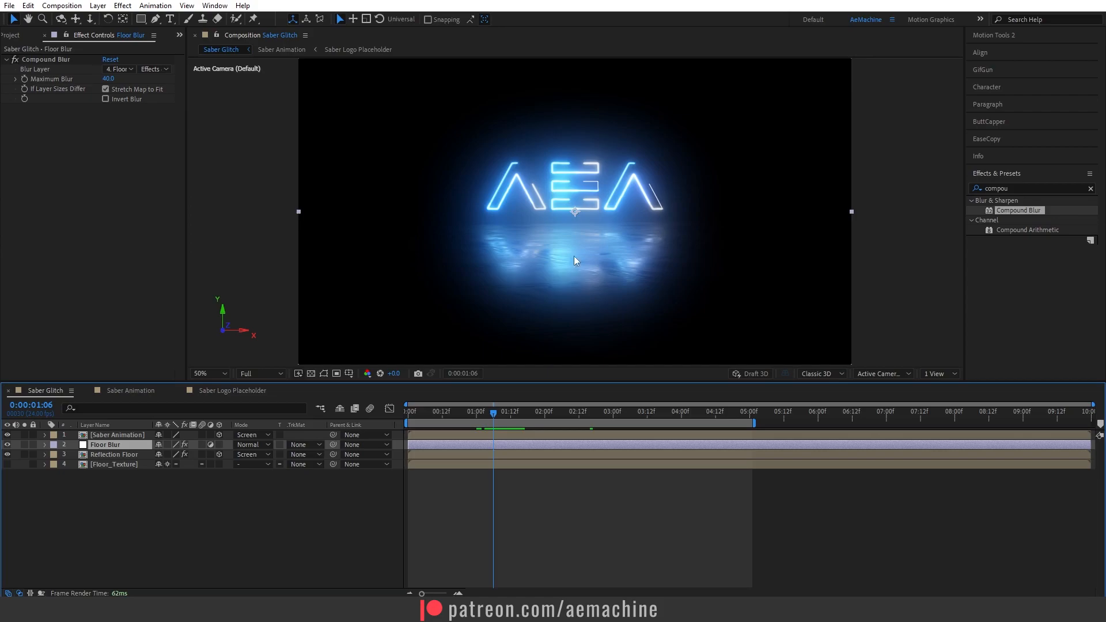
click(8, 466)
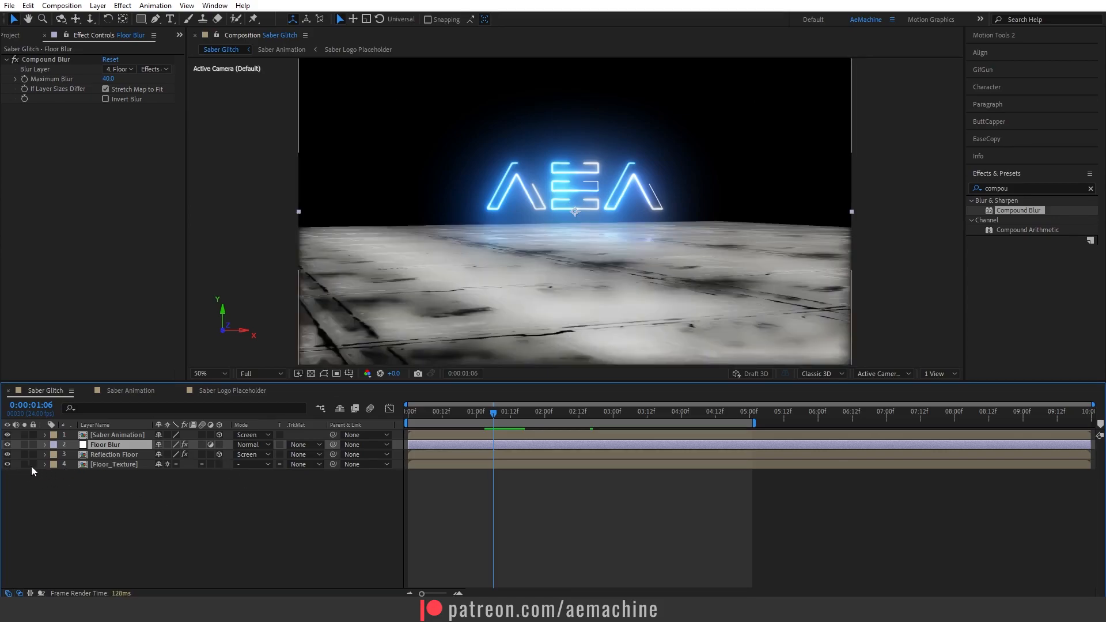
click(96, 465)
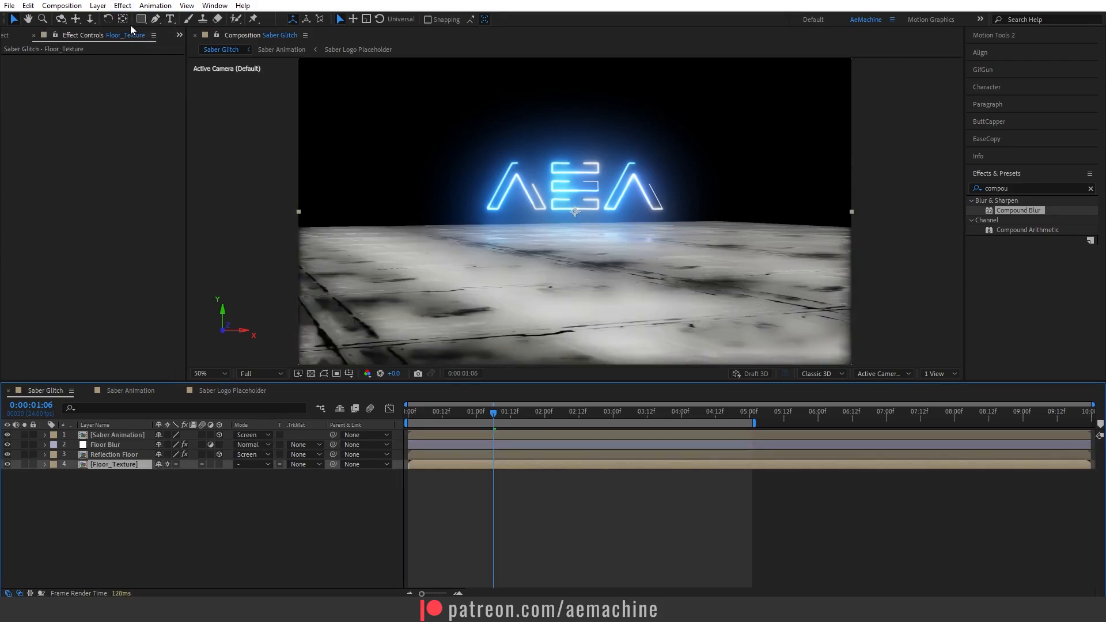
drag(140, 21, 186, 23)
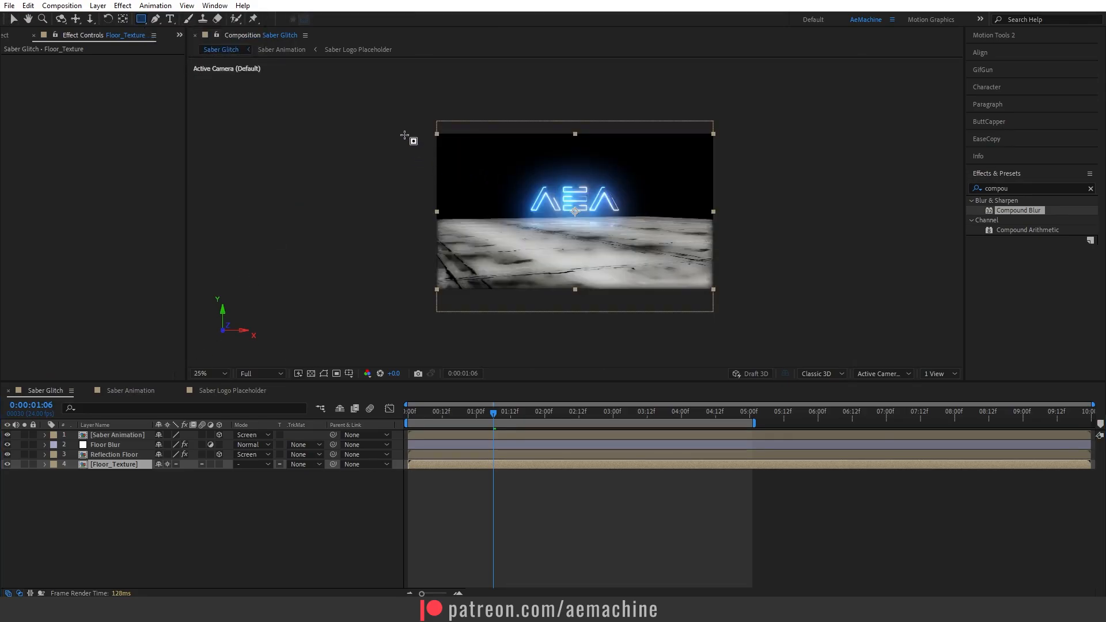
drag(379, 99, 770, 222)
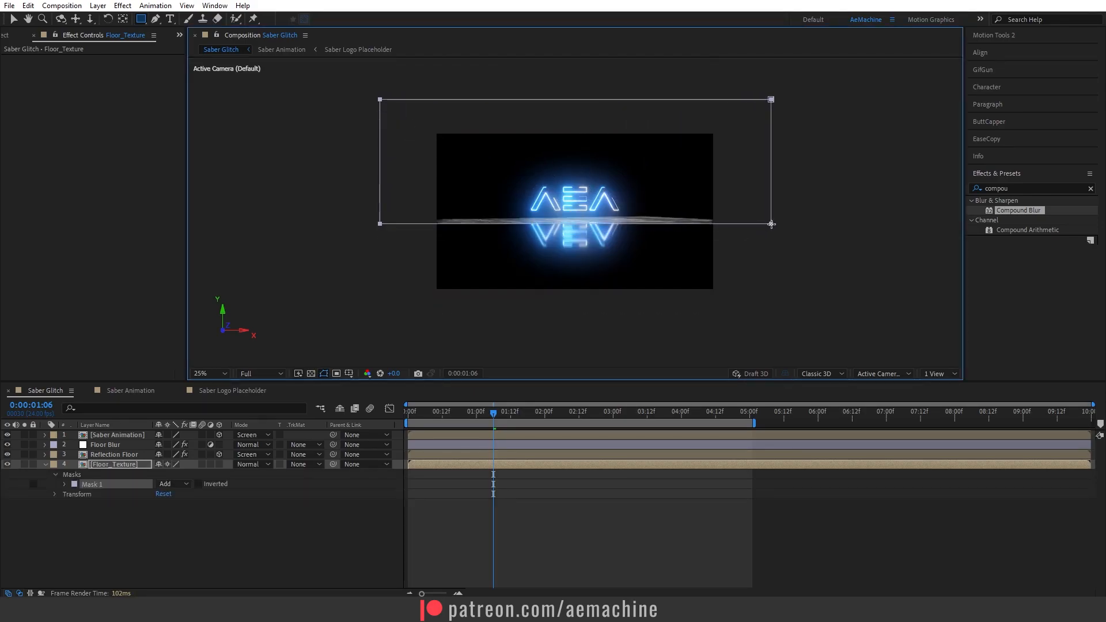
Feather the floor texture mask about 74 pixels, invert it, and hide the layer again.
key(period)
click(105, 468)
key(f)
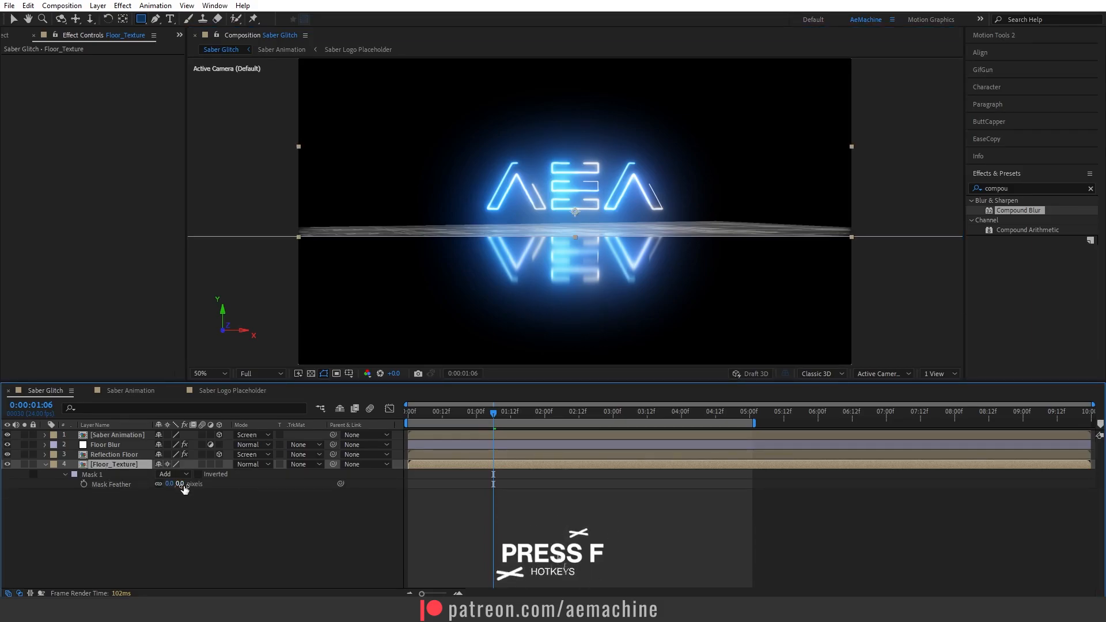
drag(184, 488, 229, 490)
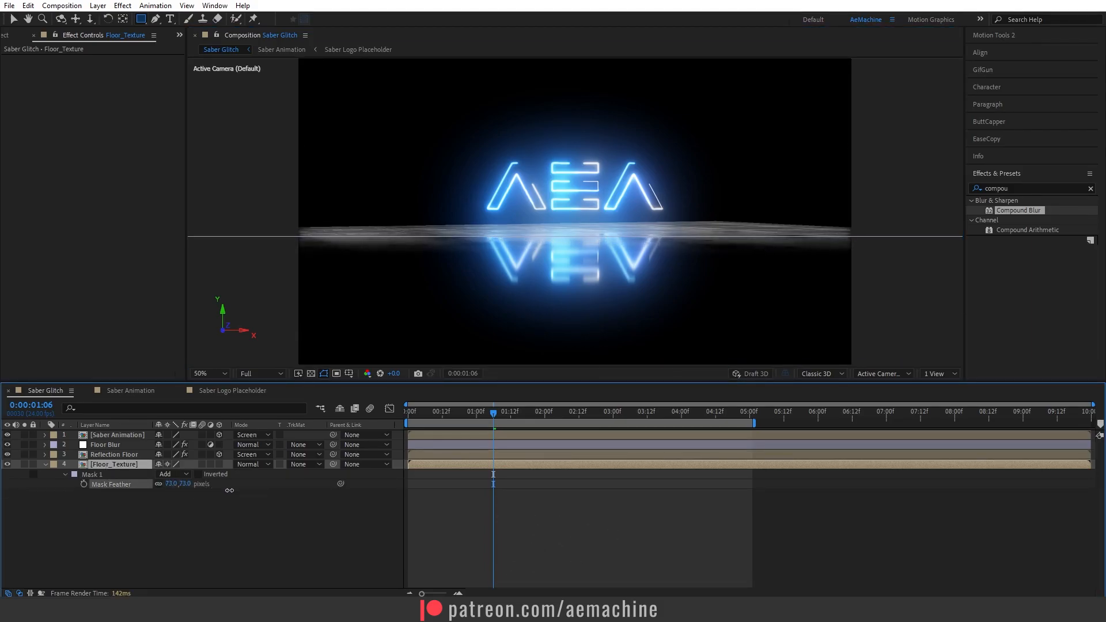
click(198, 474)
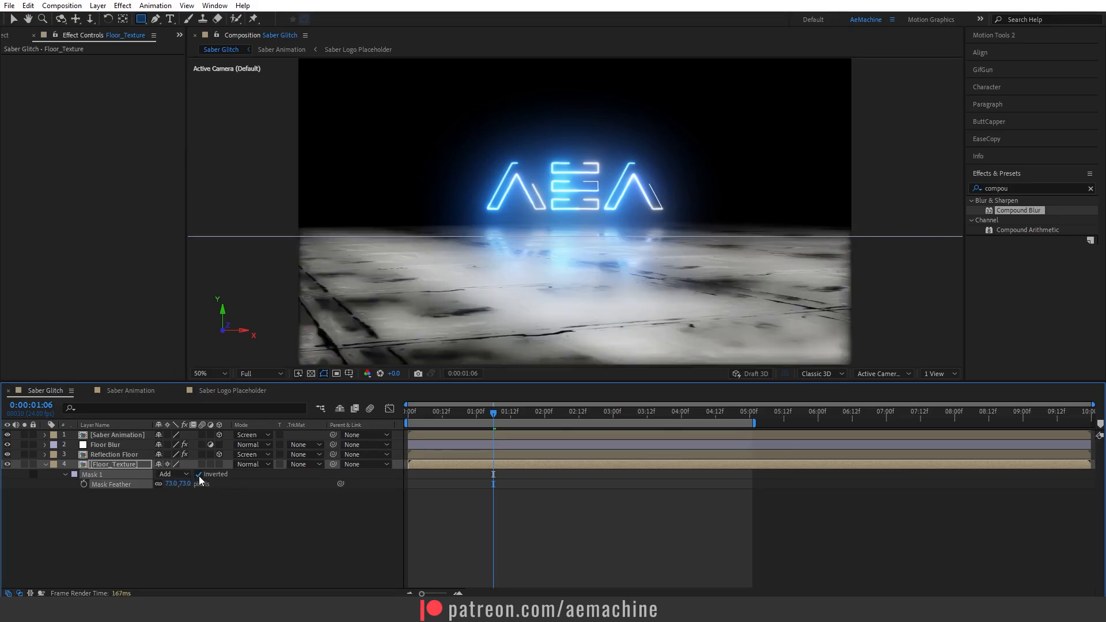
click(237, 511)
click(45, 464)
click(7, 464)
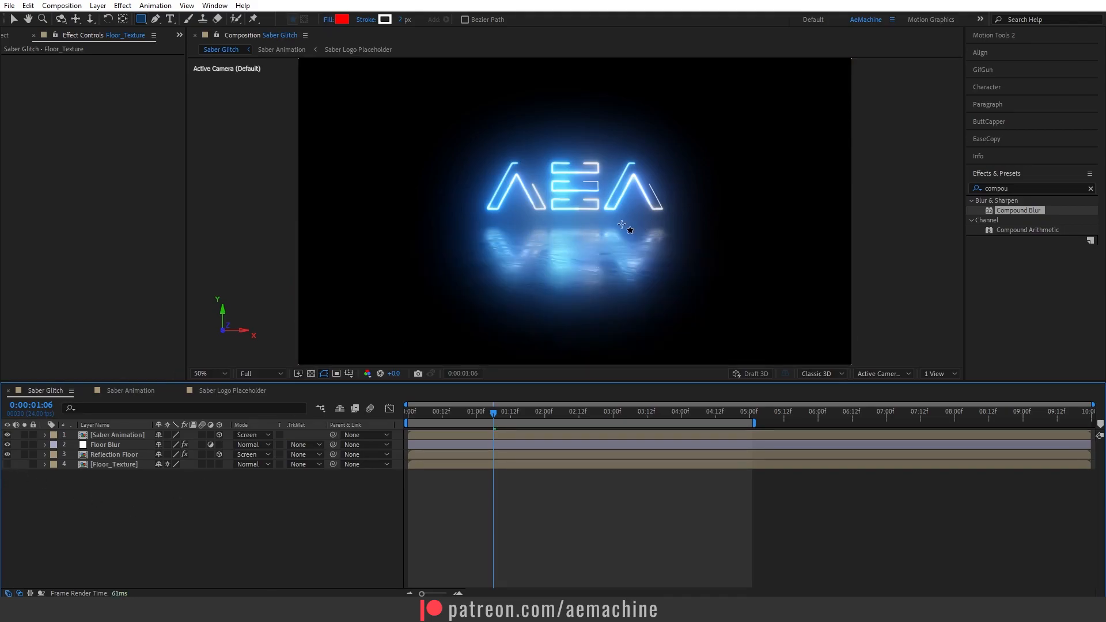
Add a new adjustment layer at the top of the stack and rename it Glitch FX.
mouse_move(495, 411)
mouse_down()
mouse_move(537, 413)
mouse_move(496, 412)
mouse_move(505, 413)
mouse_up()
right_click(126, 493)
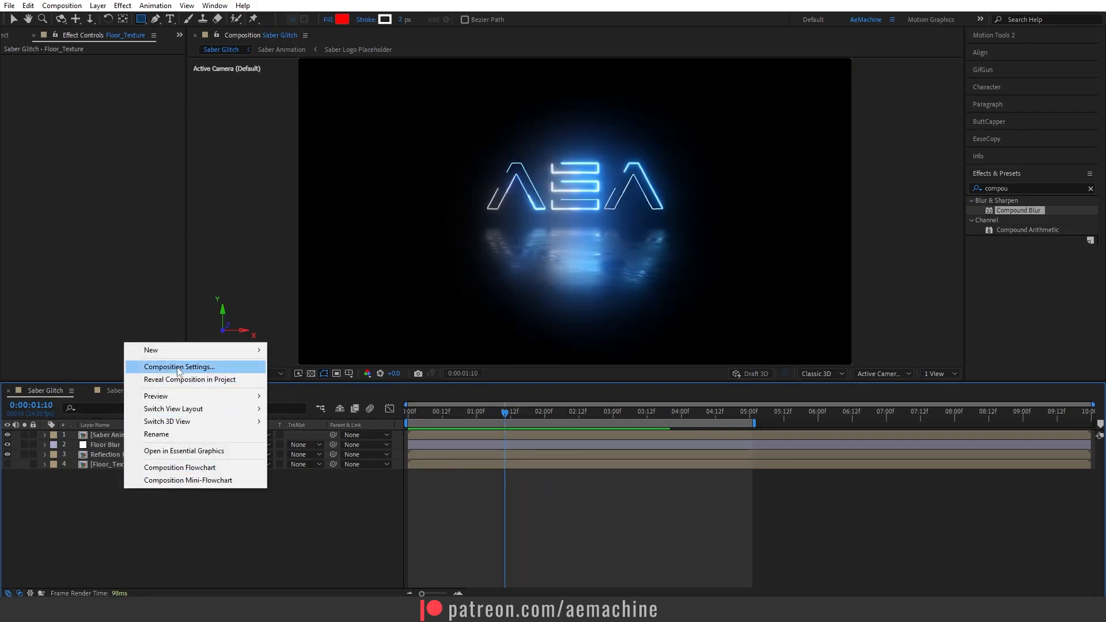
mouse_move(179, 350)
click(326, 444)
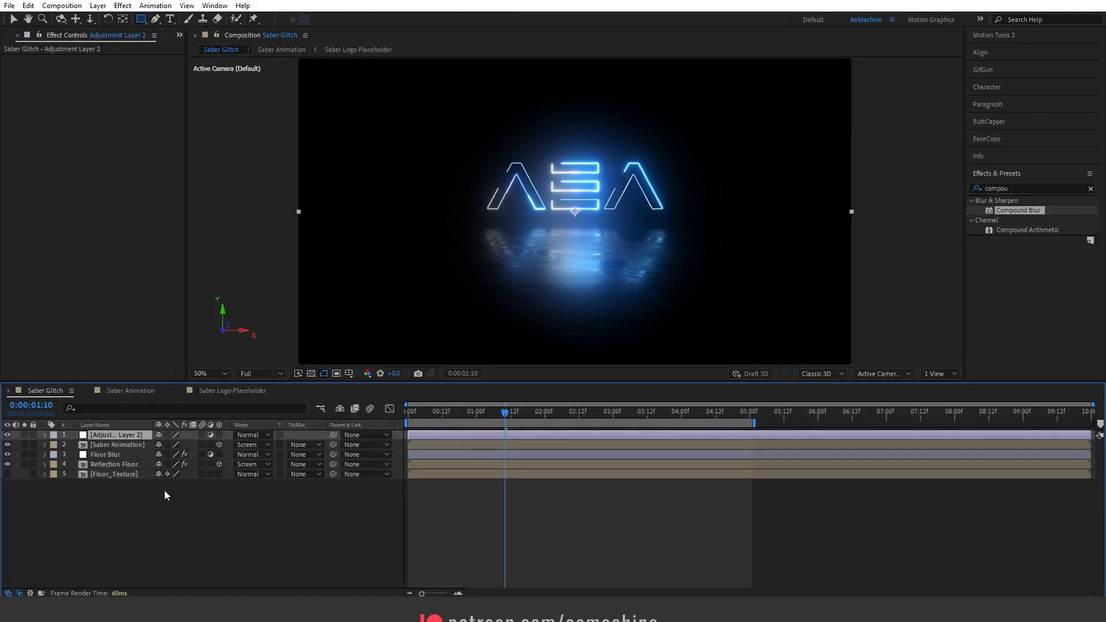
key(Return)
text(Glitch FX)
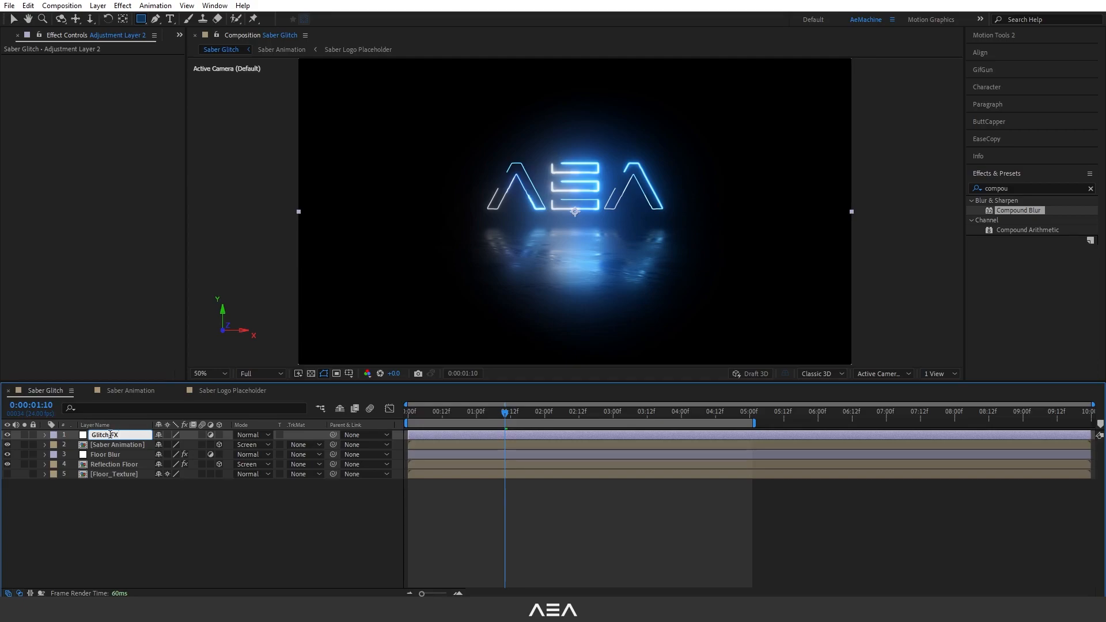
click(122, 488)
click(119, 442)
click(118, 435)
click(991, 189)
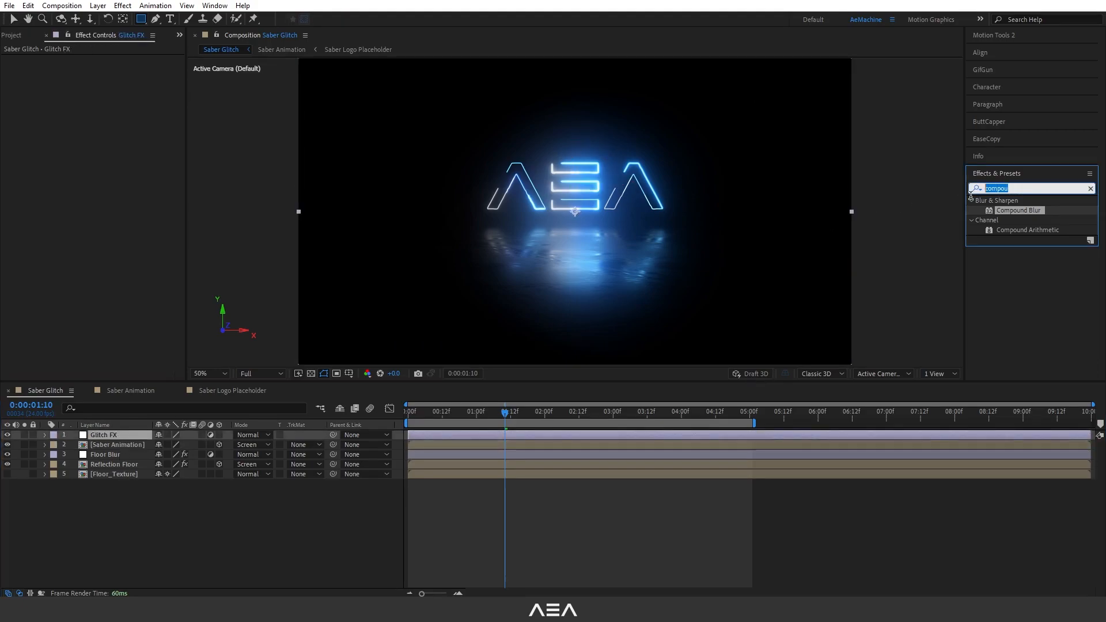
Apply the Quick Chromatic Aberration 2 effect to the Glitch FX adjustment layer.
text(quic)
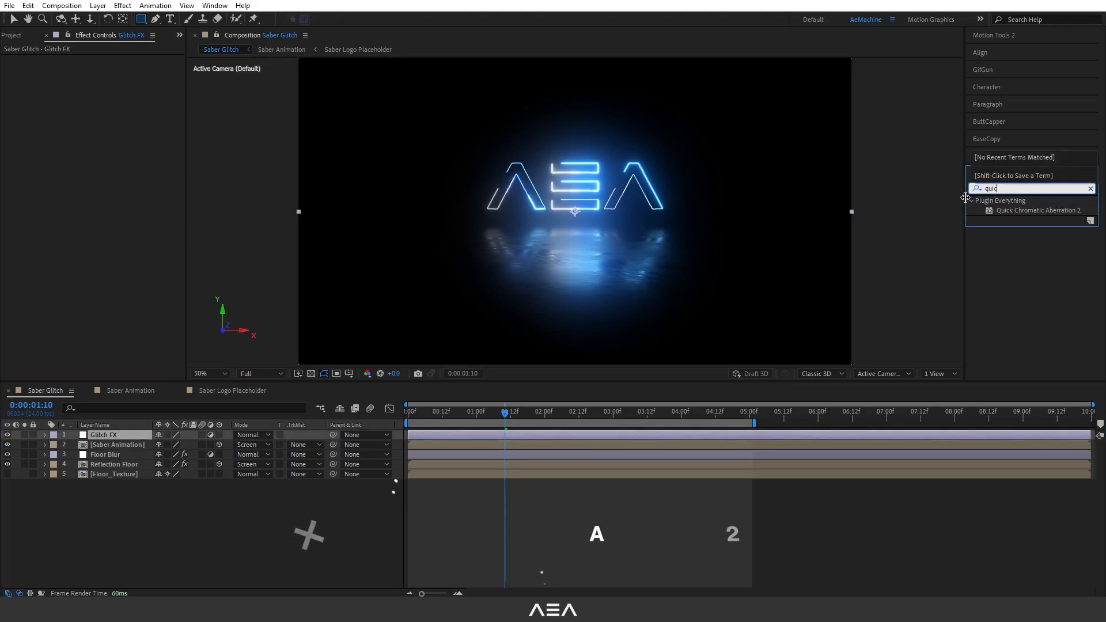
double_click(1034, 211)
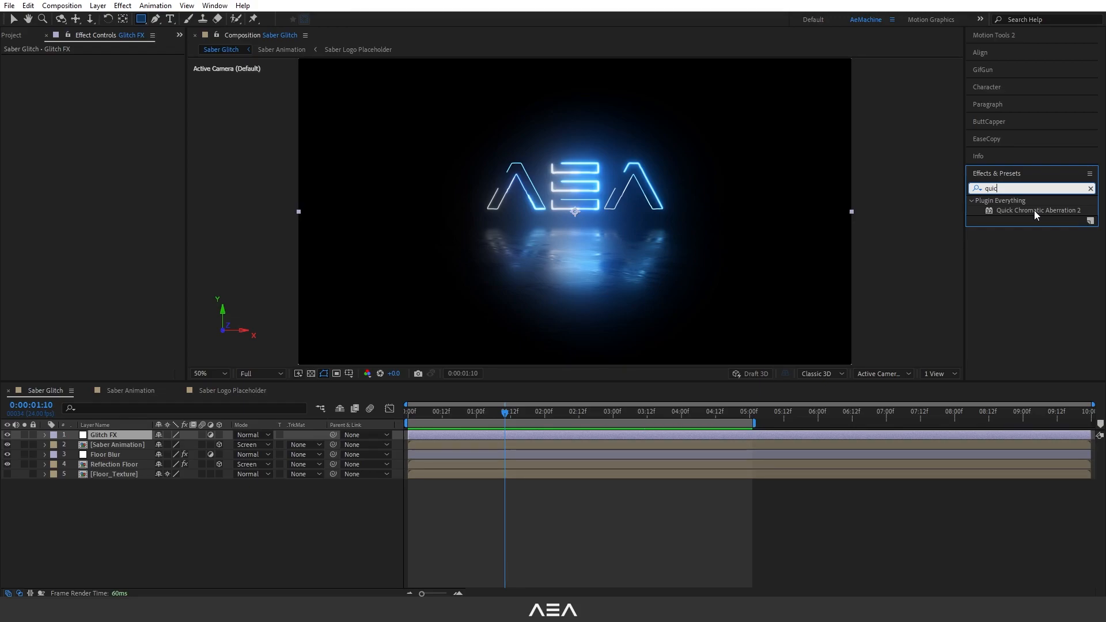
double_click(1035, 209)
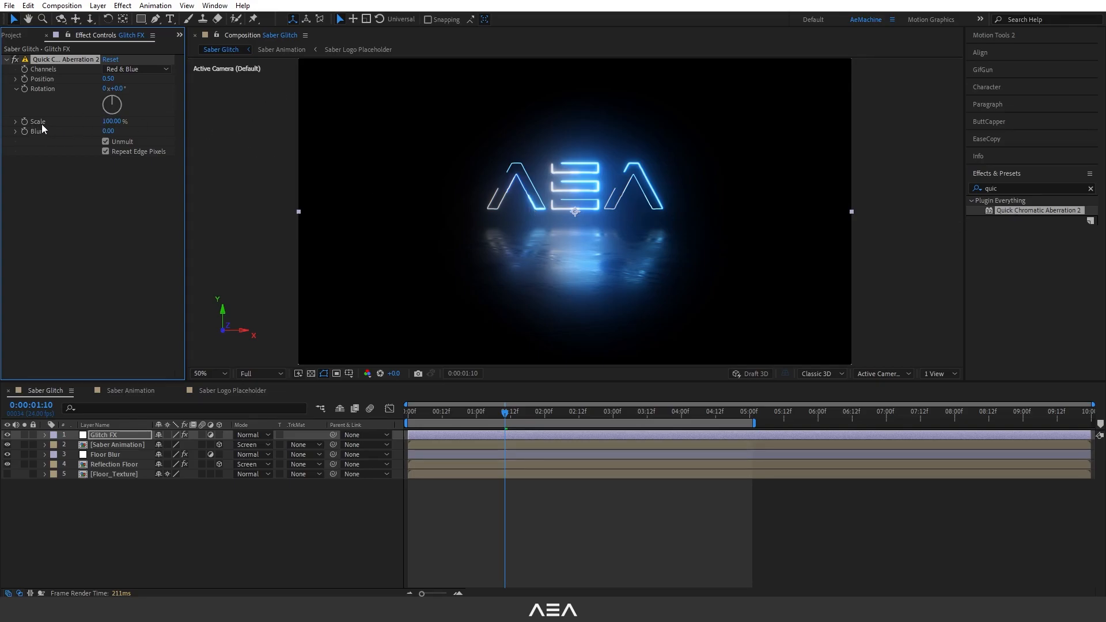
mouse_move(113, 122)
mouse_down()
mouse_move(98, 127)
mouse_move(123, 137)
mouse_up()
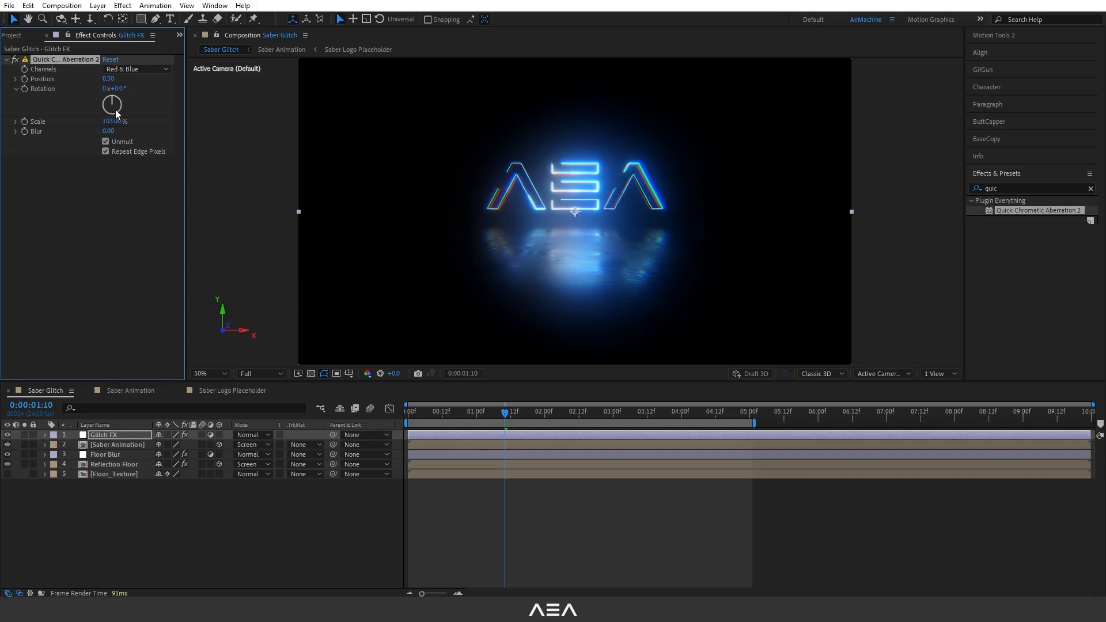
drag(125, 90, 123, 106)
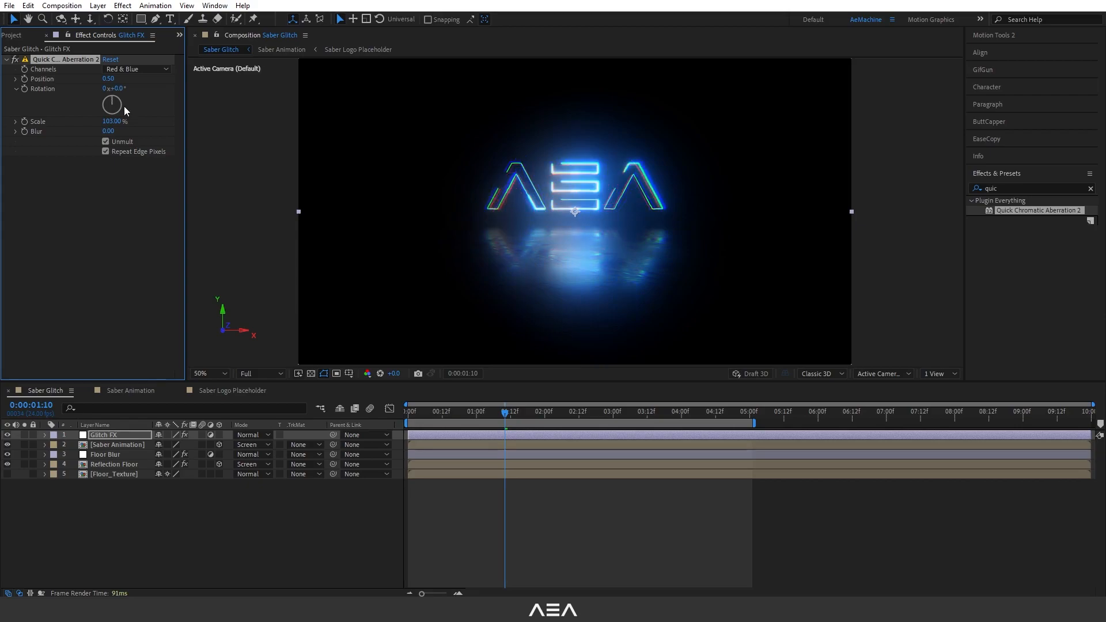
click(108, 60)
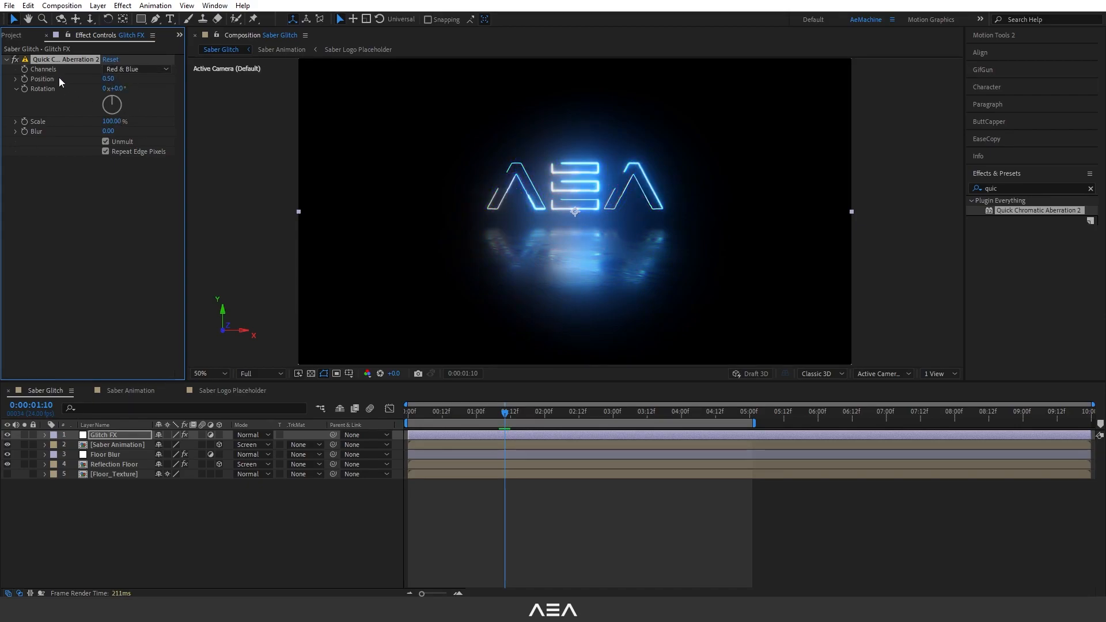
Set starting keyframes for the effect's Scale and Rotation at 0:00:01:10 and reveal them in the timeline.
click(118, 434)
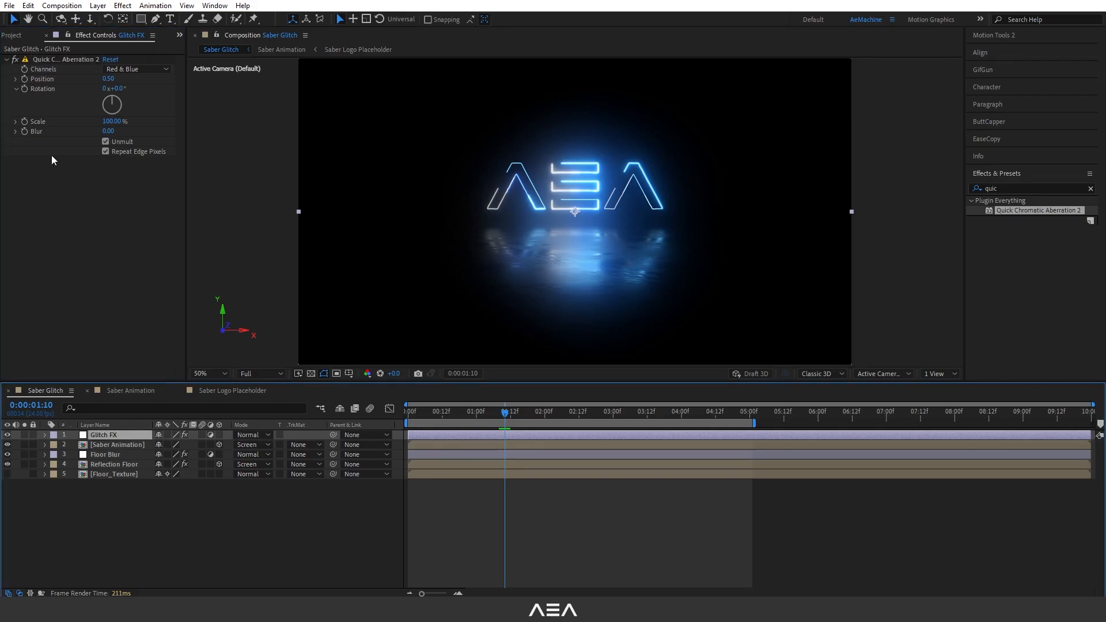
click(25, 121)
click(24, 89)
click(111, 433)
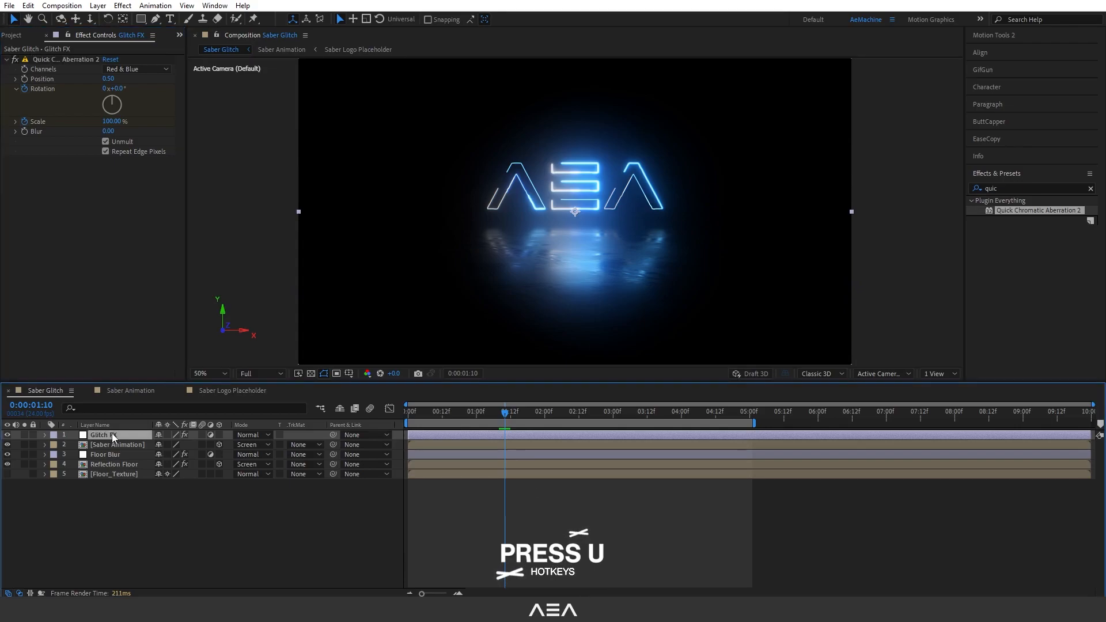
key(u)
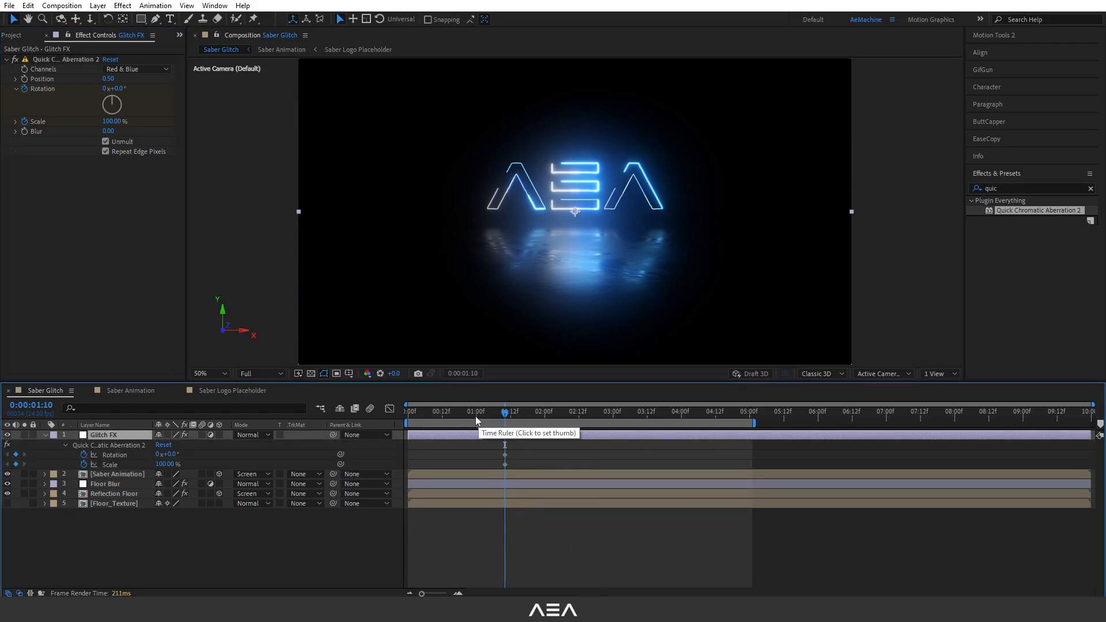
Keyframe the chromatic aberration Scale at 114% and then 89%, two frames apart.
click(474, 417)
drag(476, 417, 506, 466)
click(524, 451)
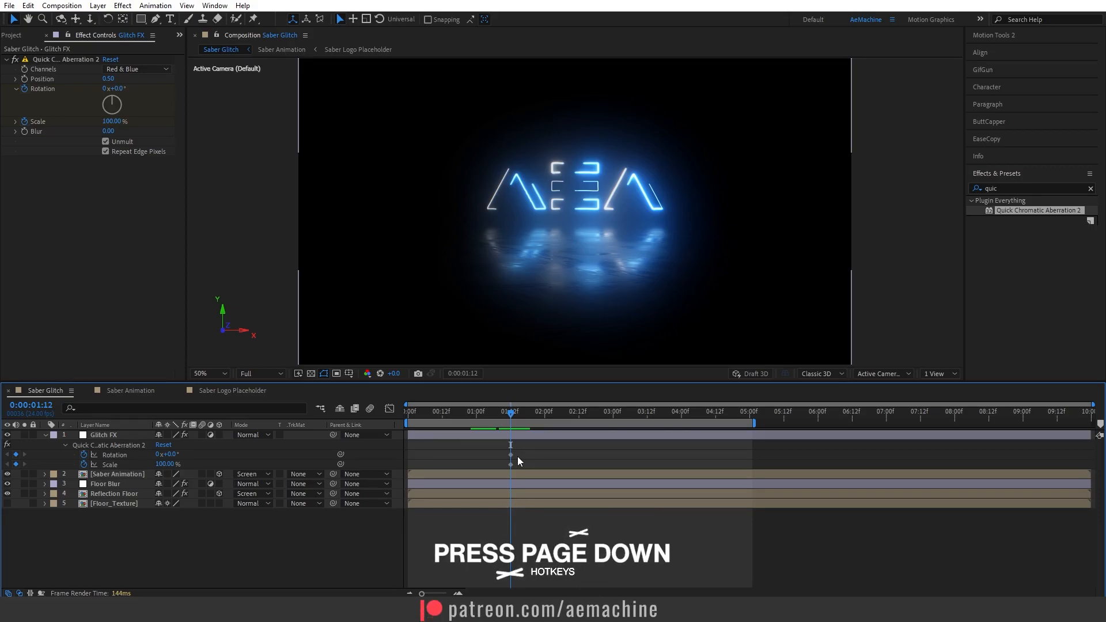
key(Page_Down)
key(Page_Down)
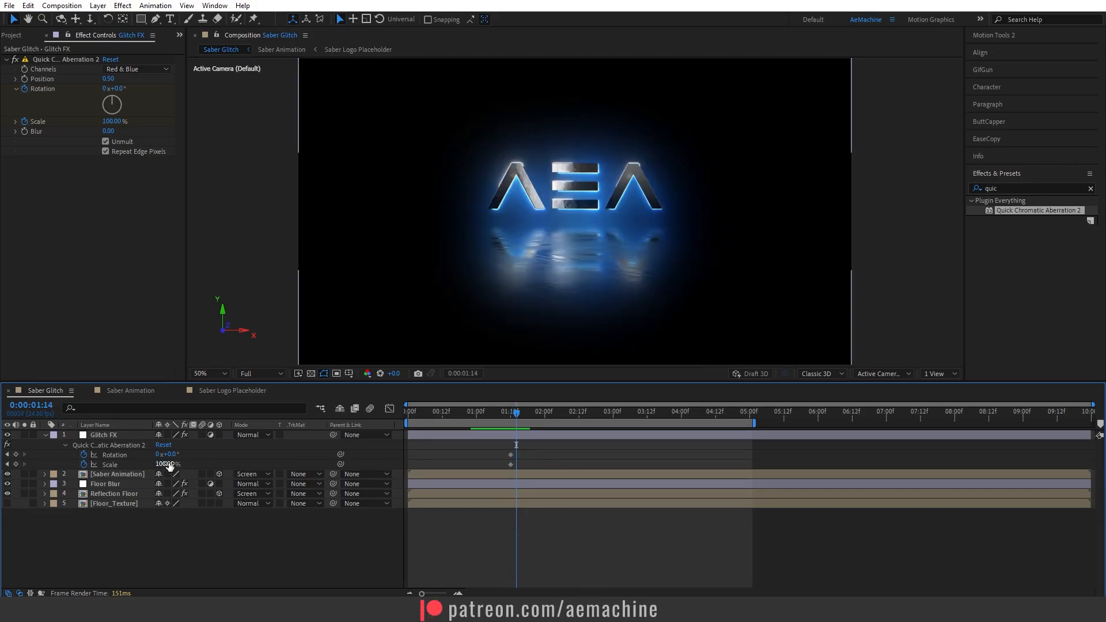
drag(165, 466, 171, 464)
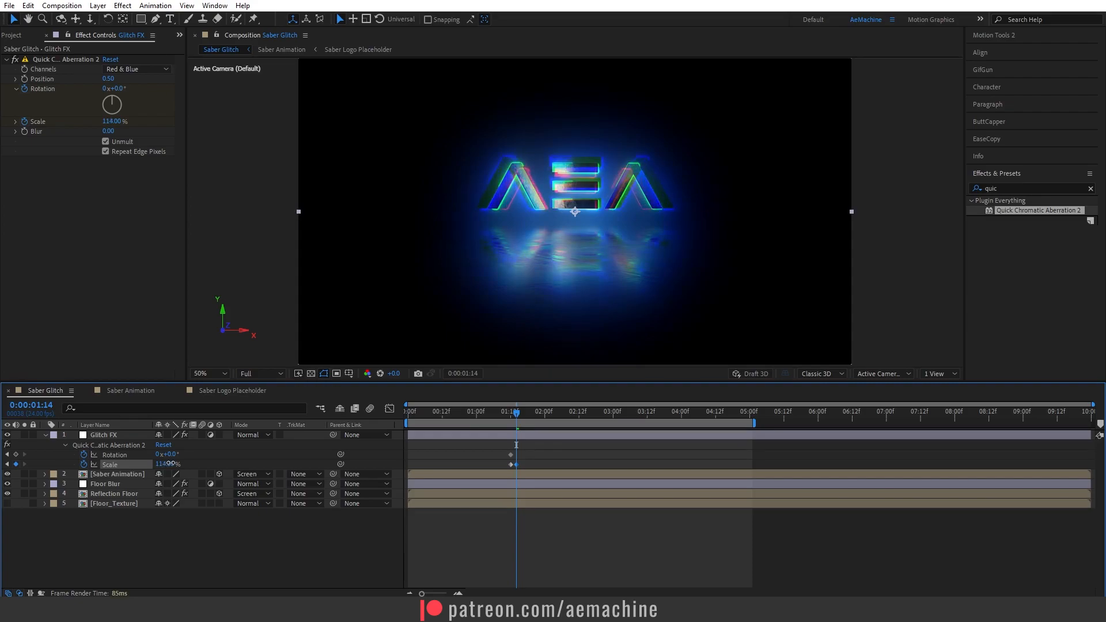
click(171, 464)
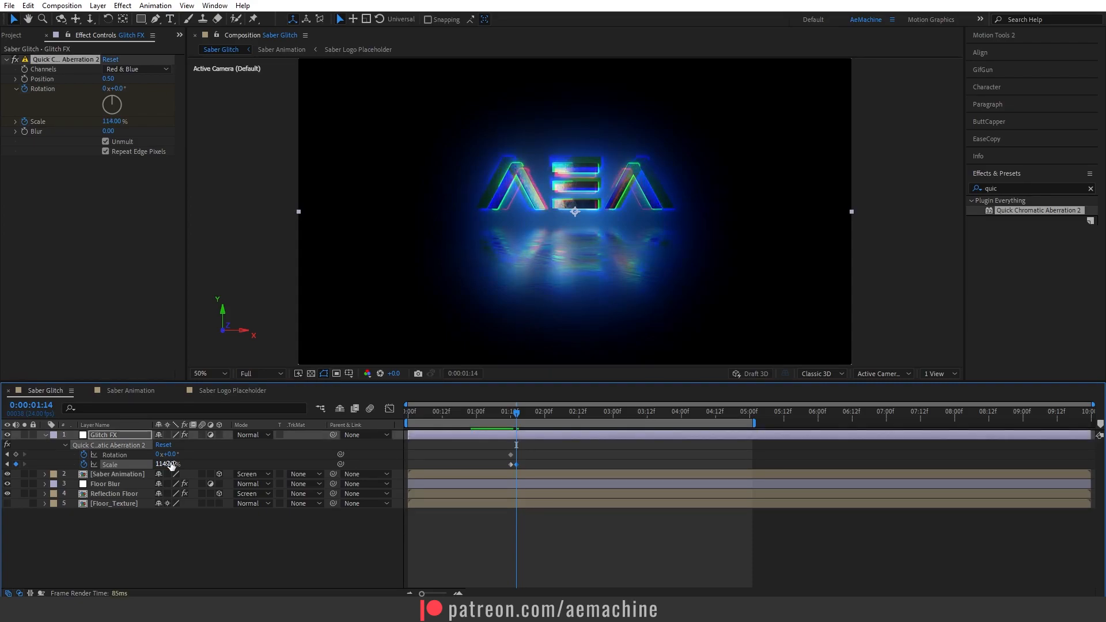
key(Page_Down)
key(Page_Down)
drag(171, 464, 155, 464)
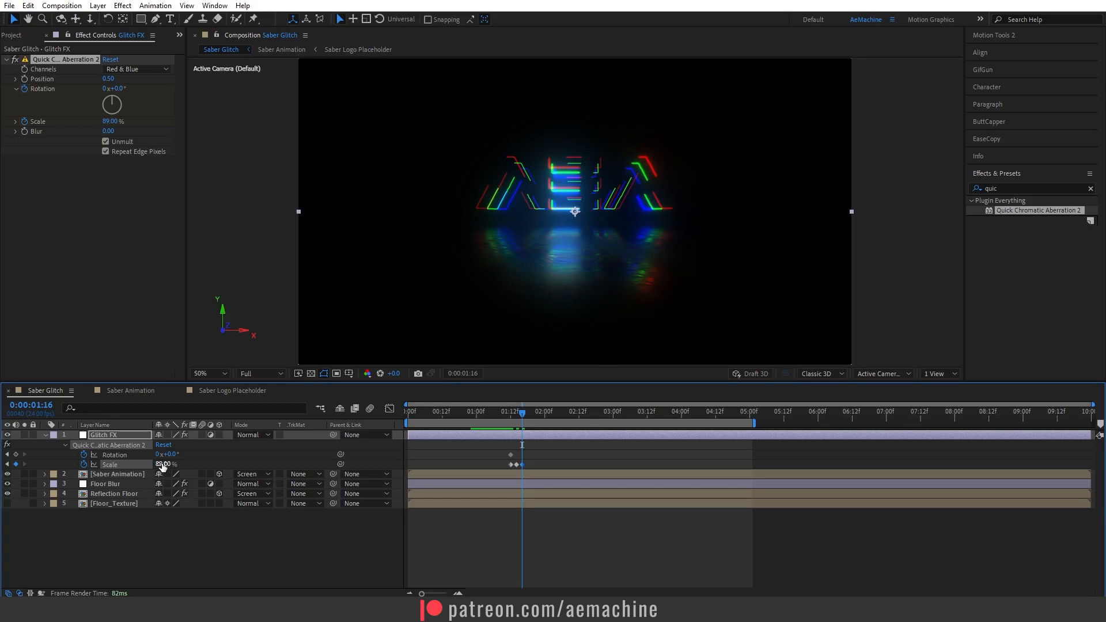
Continue alternating Scale keyframes every two frames, ending with 100% at 0:00:02:02.
key(Page_Down)
key(Page_Down)
drag(163, 466, 176, 466)
key(Page_Down)
key(Page_Down)
drag(168, 465, 154, 465)
key(Page_Down)
key(Page_Down)
key(Page_Down)
key(Page_Down)
drag(495, 417, 545, 425)
key(Page_Down)
key(Page_Down)
click(167, 464)
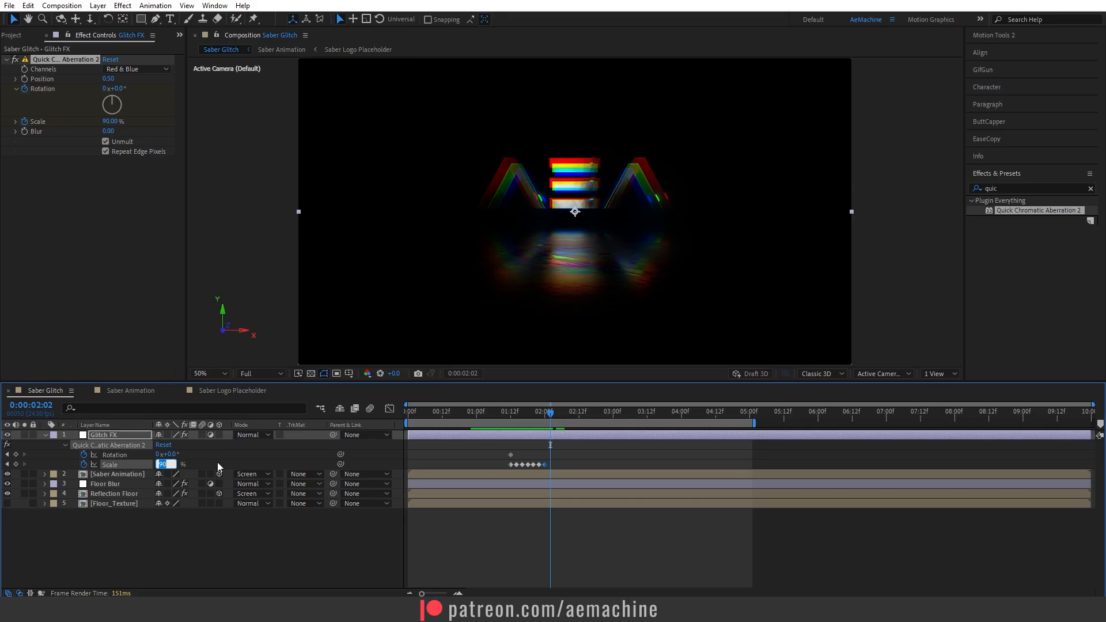
text(100)
key(Return)
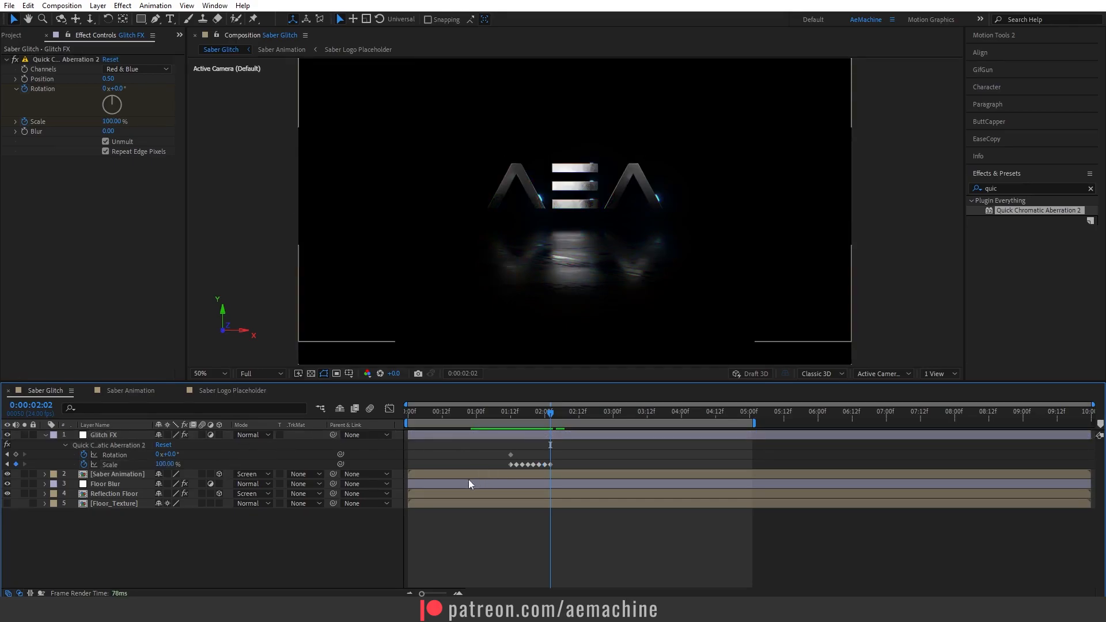
Keyframe the effect's Rotation to 14° at 0:00:01:18 and back to 0° at 0:00:02:02.
drag(550, 417, 527, 430)
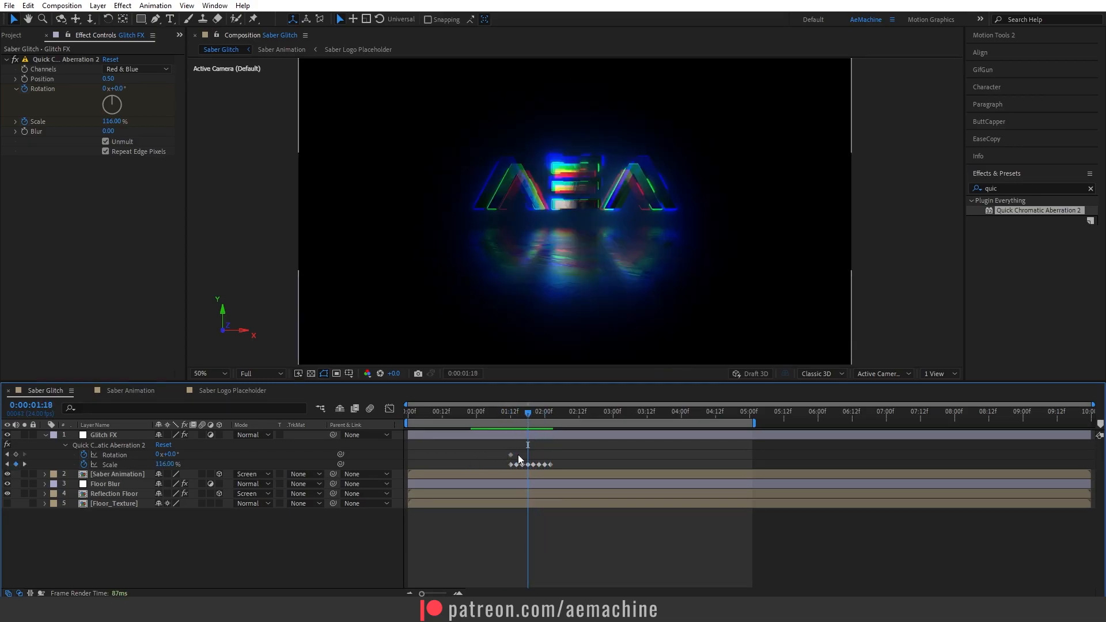
drag(172, 458, 179, 454)
click(604, 445)
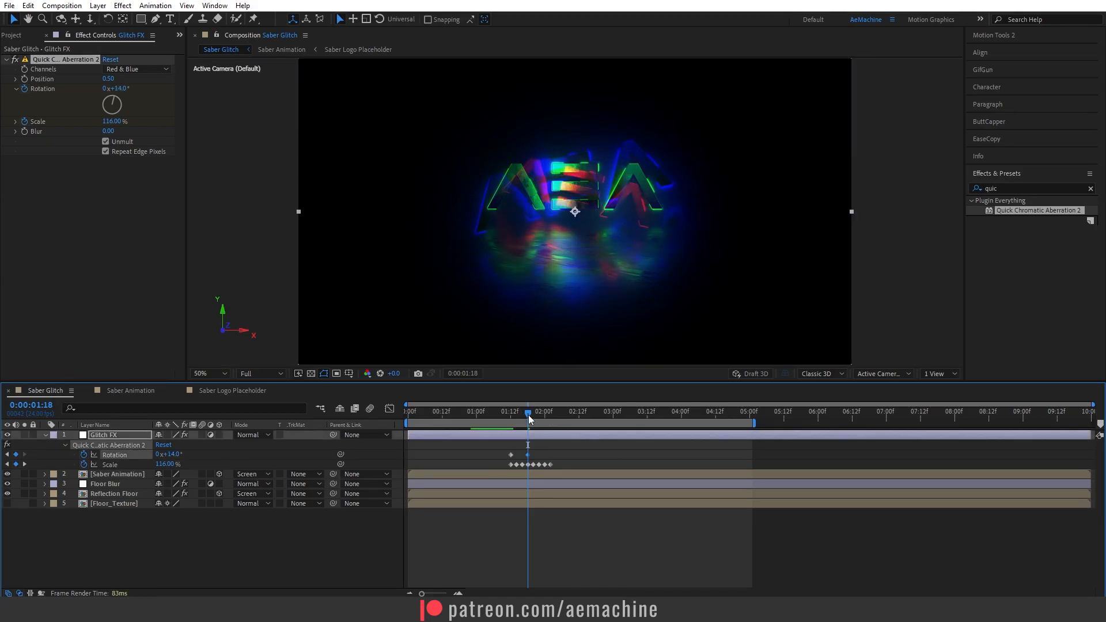
drag(525, 454, 550, 425)
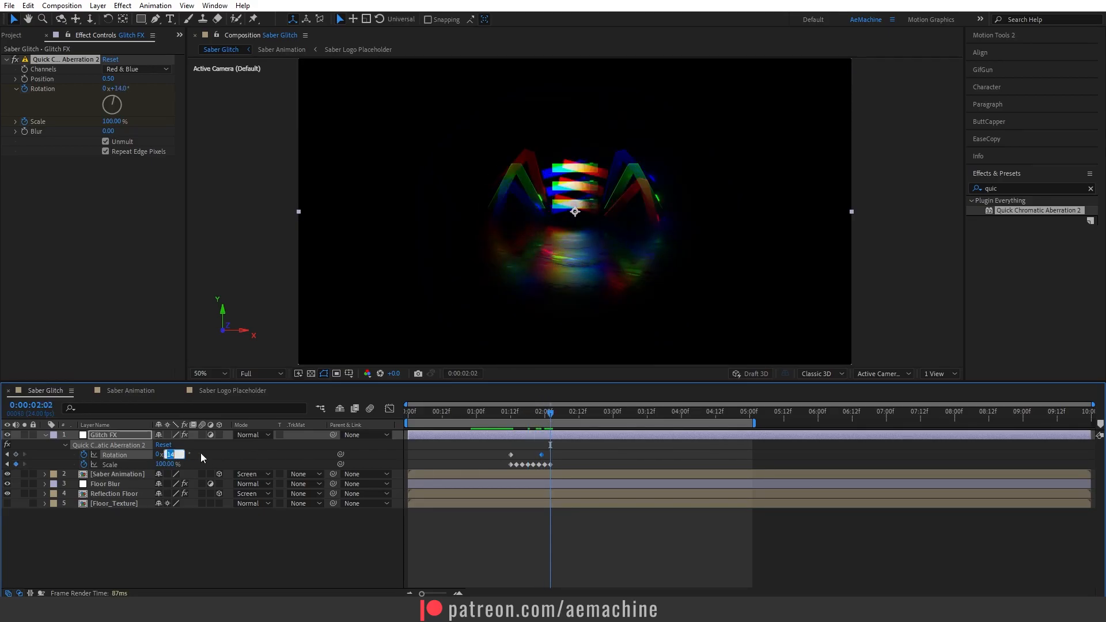
text(0)
key(Return)
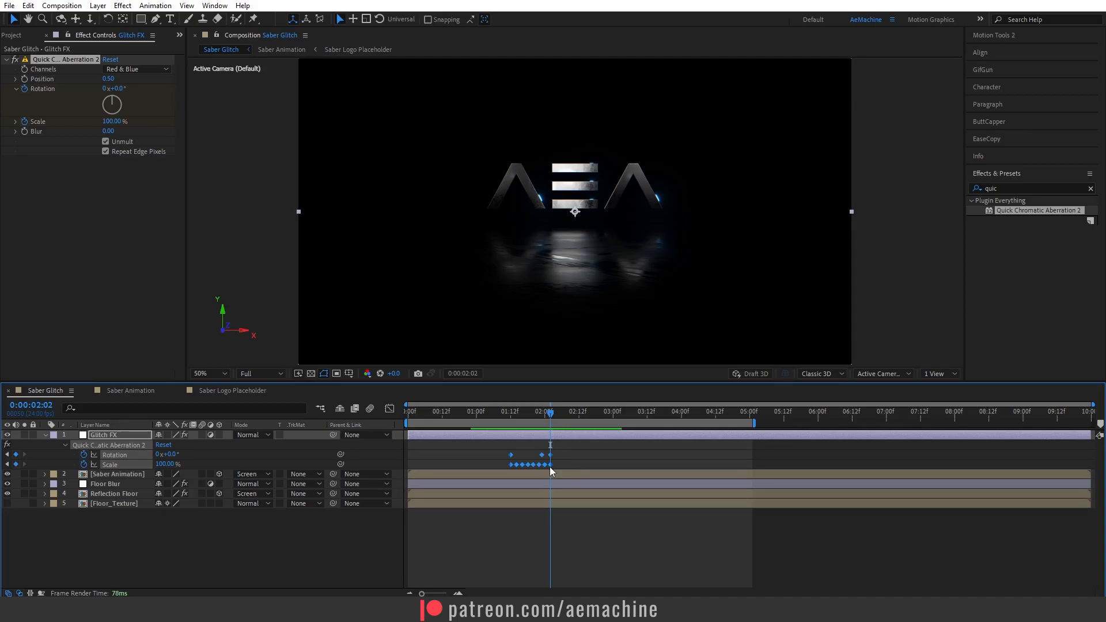
Change the keyframe interpolation and shift all the Scale and Rotation keyframes earlier to start around 0:00:01:03.
ctrl+alt+click(550, 464)
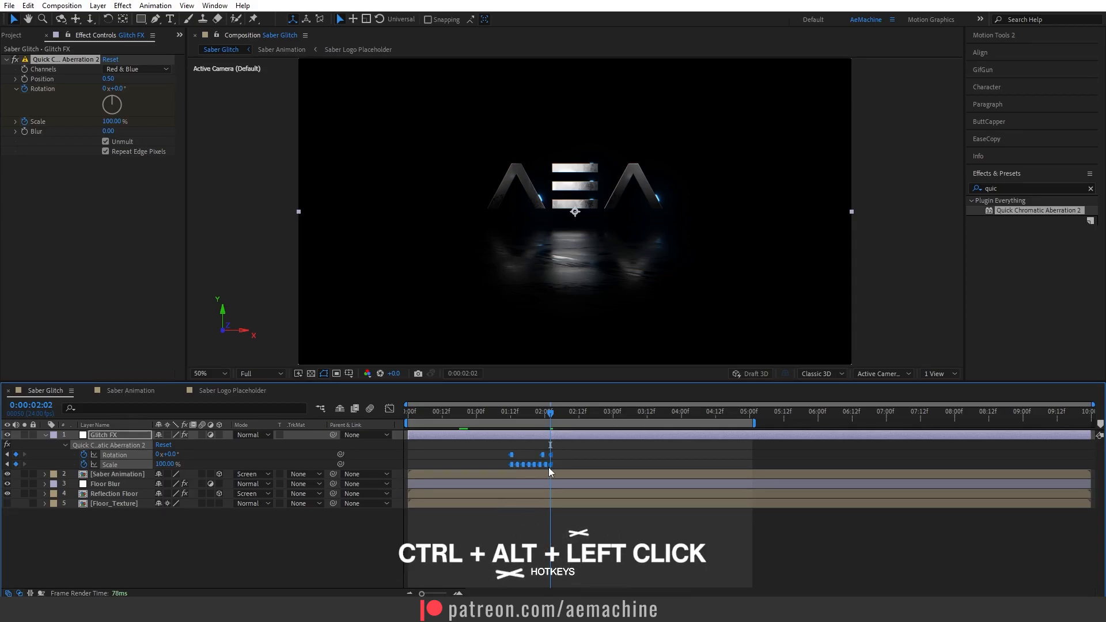
click(498, 414)
mouse_move(506, 418)
mouse_down()
mouse_move(542, 427)
mouse_move(492, 435)
mouse_move(503, 438)
mouse_up()
drag(572, 444, 496, 466)
Preview the glitch animation around the keyframed section.
click(484, 417)
key(space)
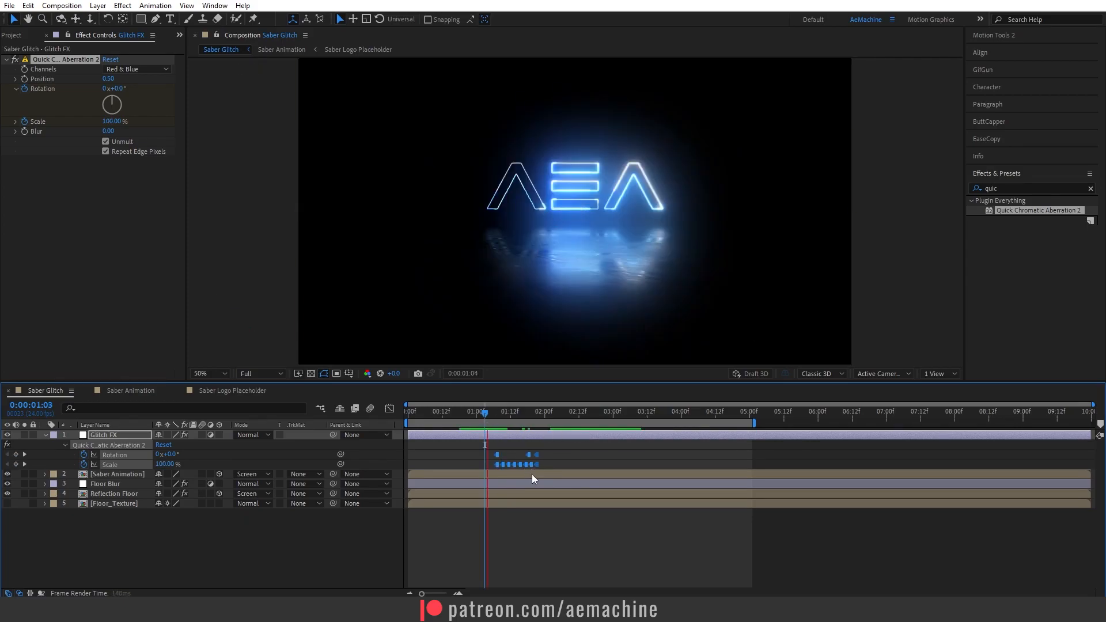
key(space)
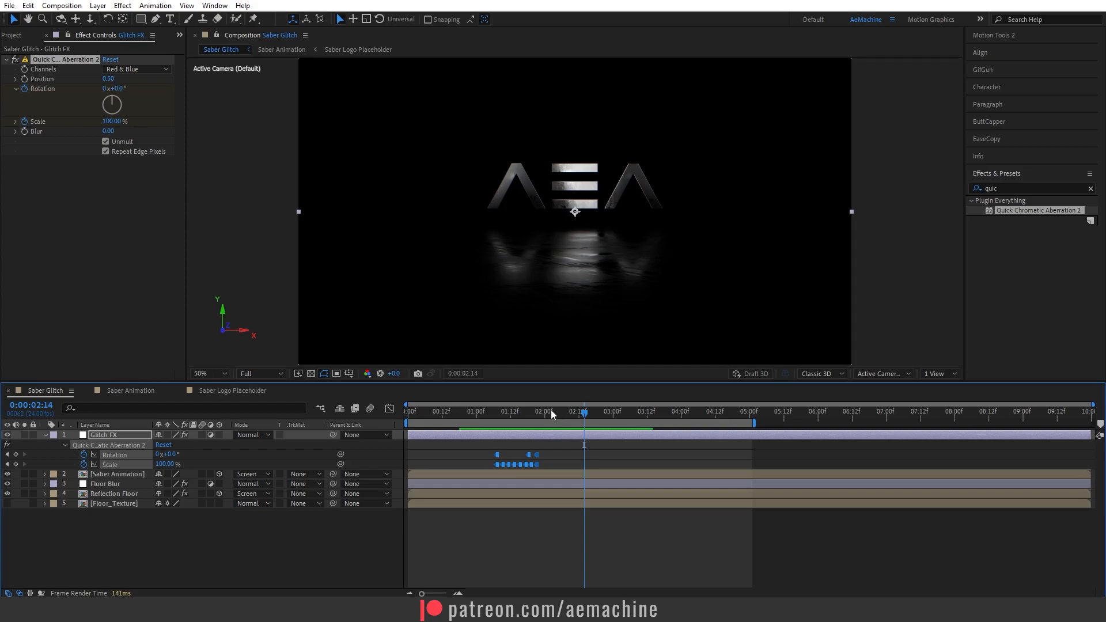
drag(547, 414, 488, 420)
key(space)
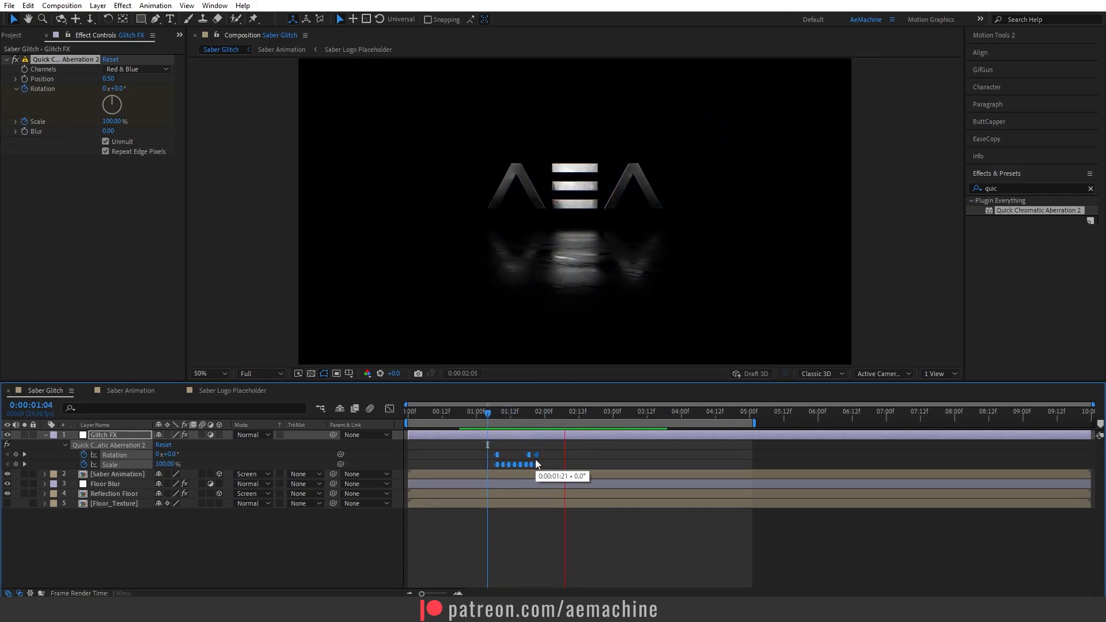
key(space)
drag(548, 417, 479, 416)
key(space)
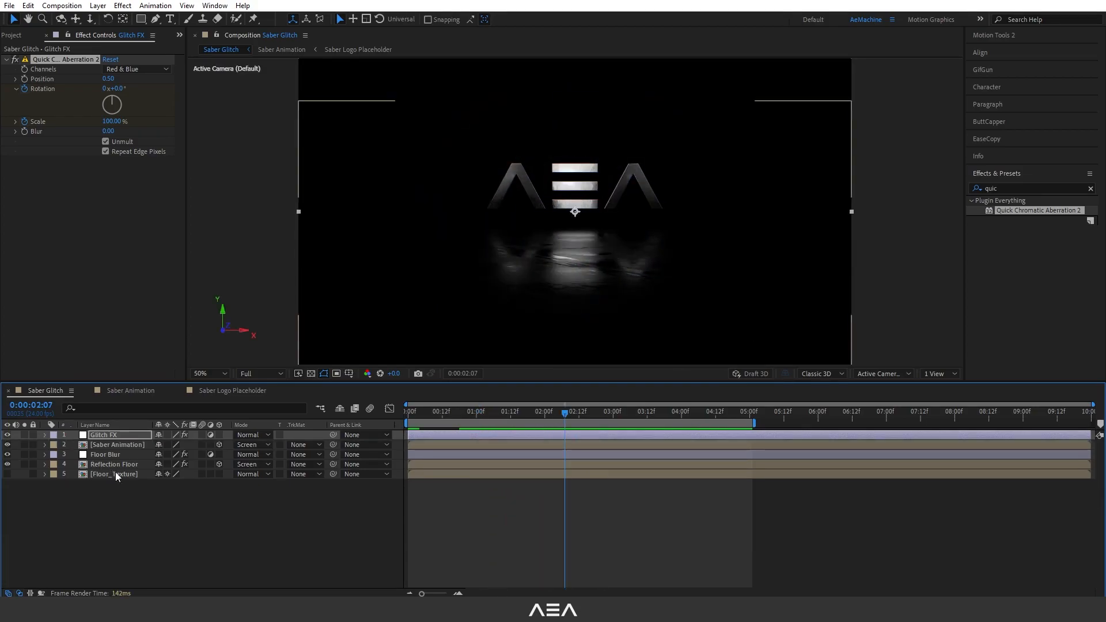
Add a new adjustment layer at the top of the stack and rename it Lens Distortion.
click(110, 488)
right_click(110, 489)
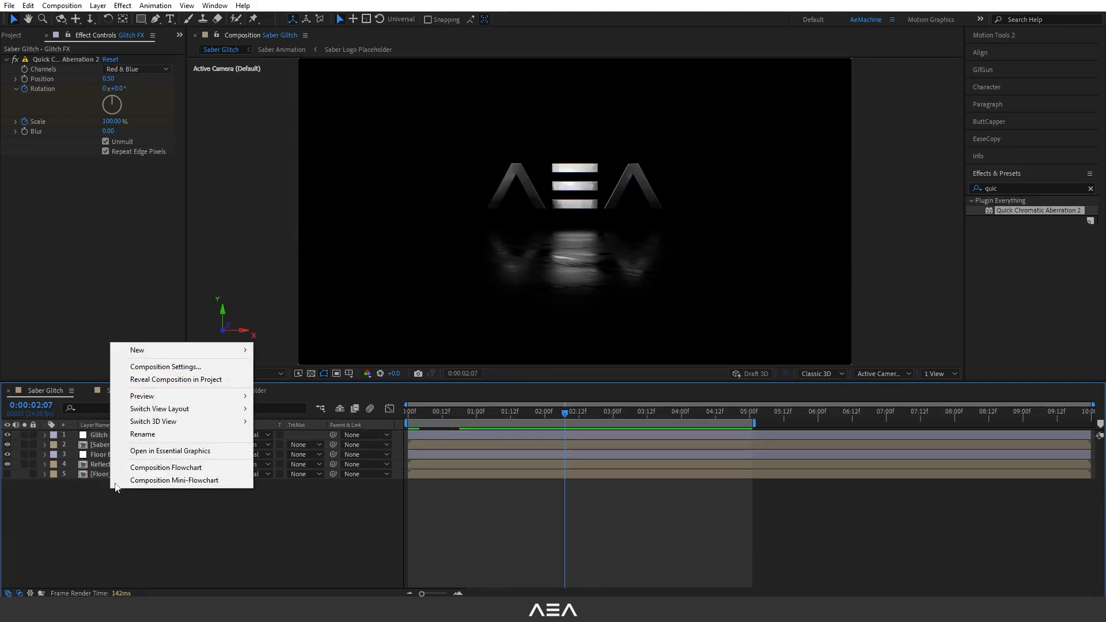
mouse_move(173, 350)
click(304, 442)
click(107, 444)
click(107, 437)
key(Return)
text(Lens Distortion)
key(Return)
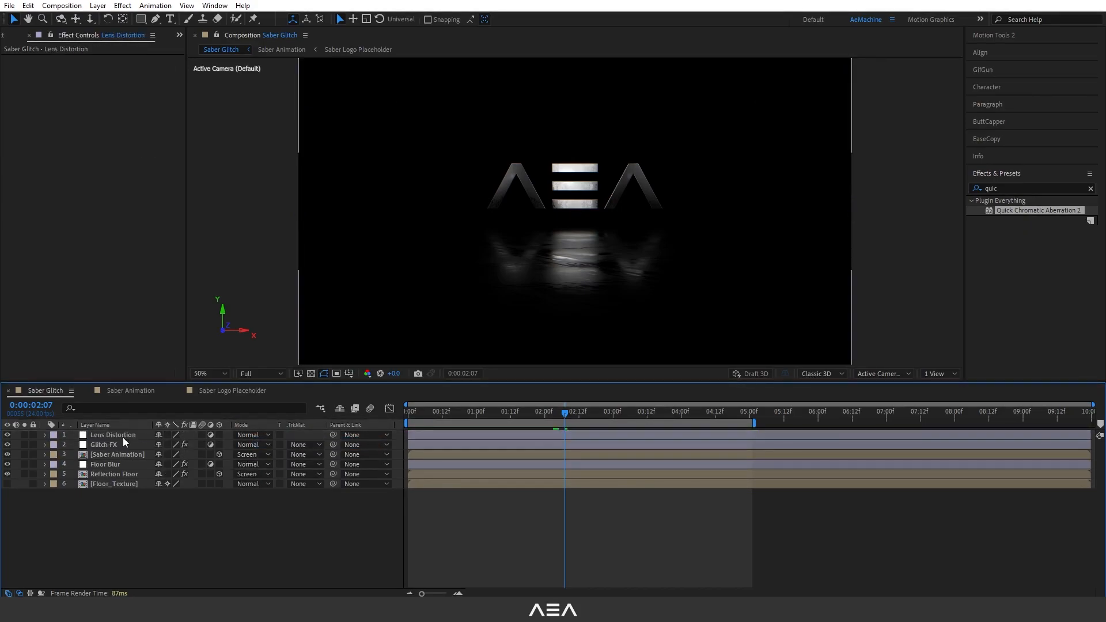
Apply Optics Compensation to the Lens Distortion layer with Reverse Lens Distortion enabled and Field of View 80.
click(128, 437)
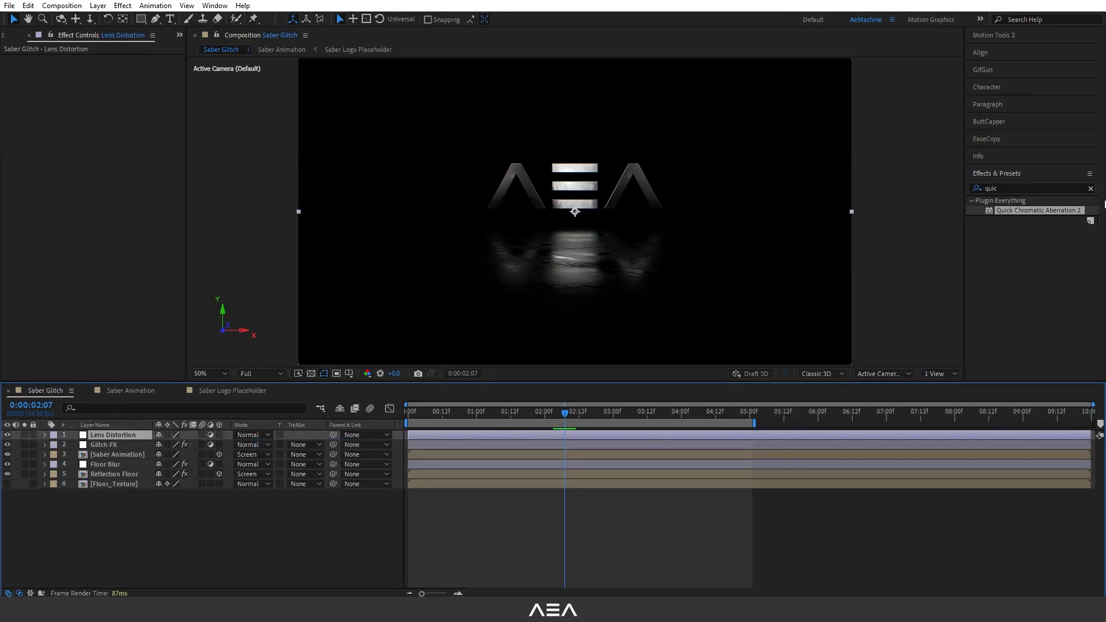
click(1016, 189)
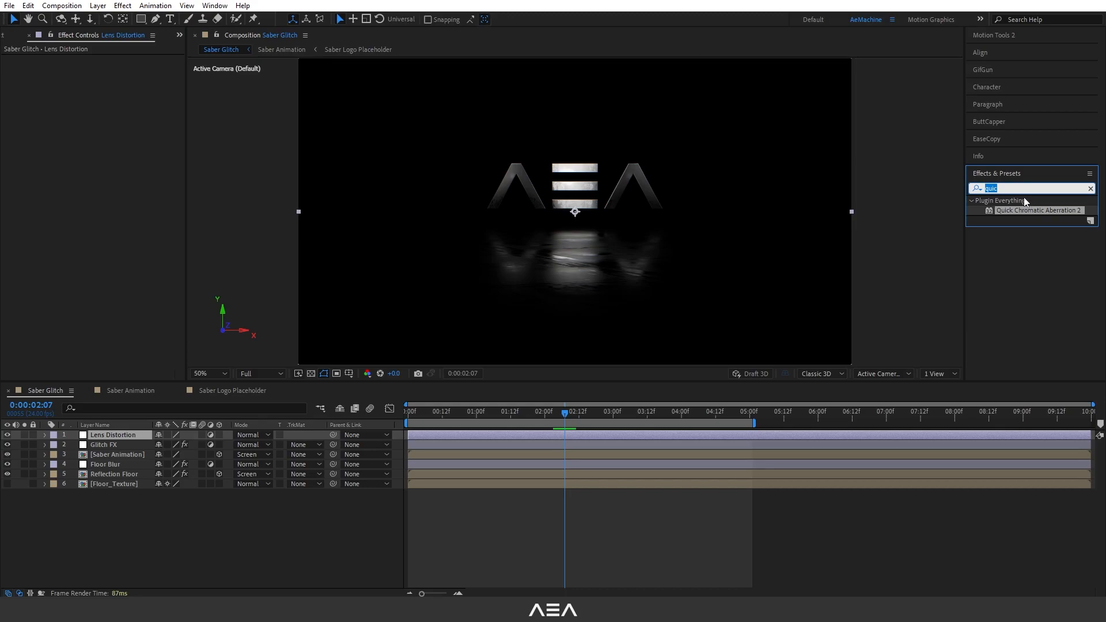
text(opti)
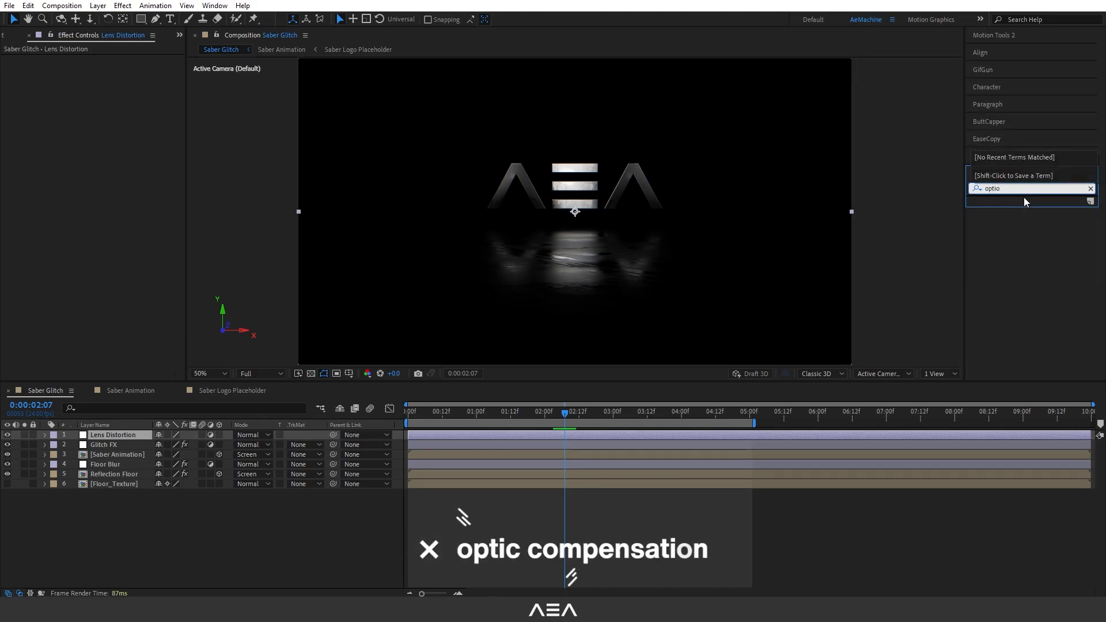
double_click(1031, 210)
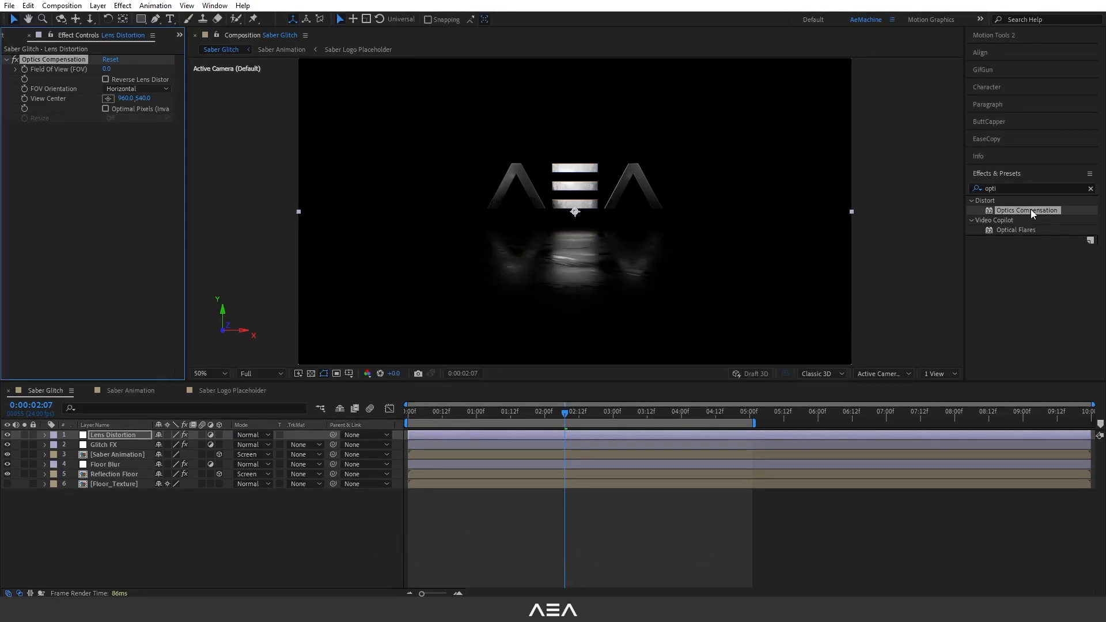
click(126, 80)
click(107, 69)
text(80)
key(Return)
Select all layers and pre-compose them into a new composition named Saber Glitch Animation.
drag(469, 412, 582, 425)
drag(147, 518, 107, 438)
right_click(110, 466)
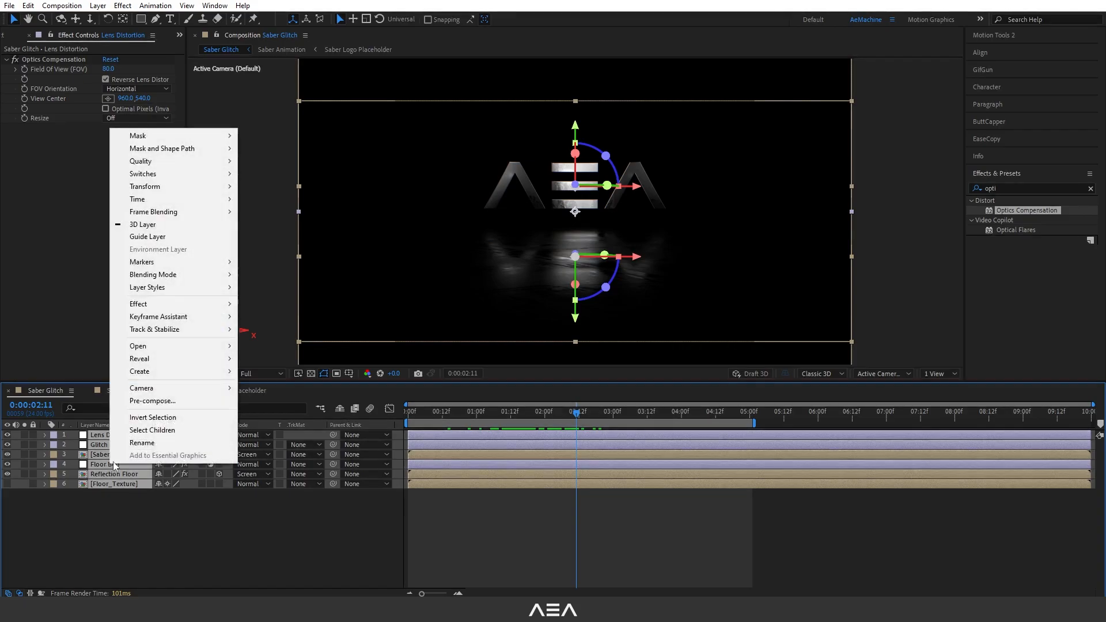
click(138, 415)
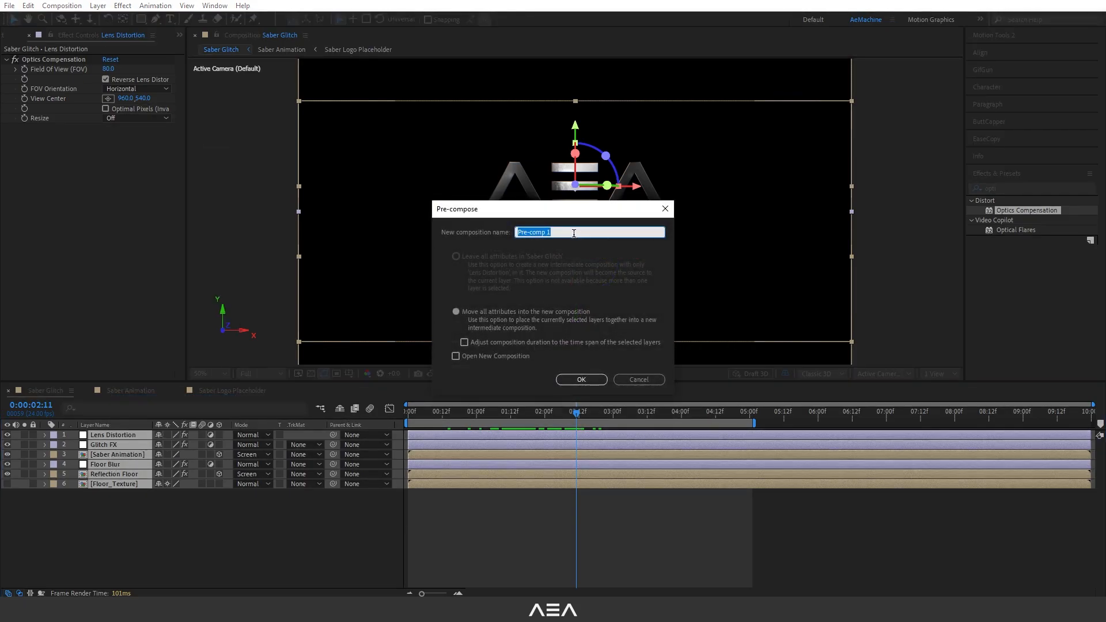
text(Glitch Anima)
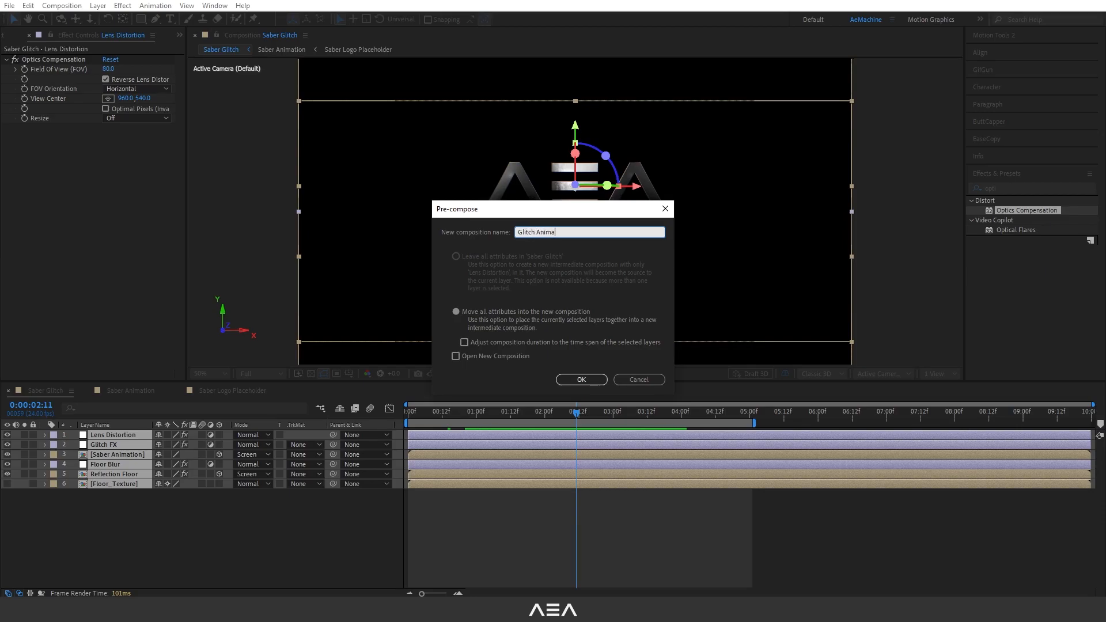
text(Saber)
click(589, 380)
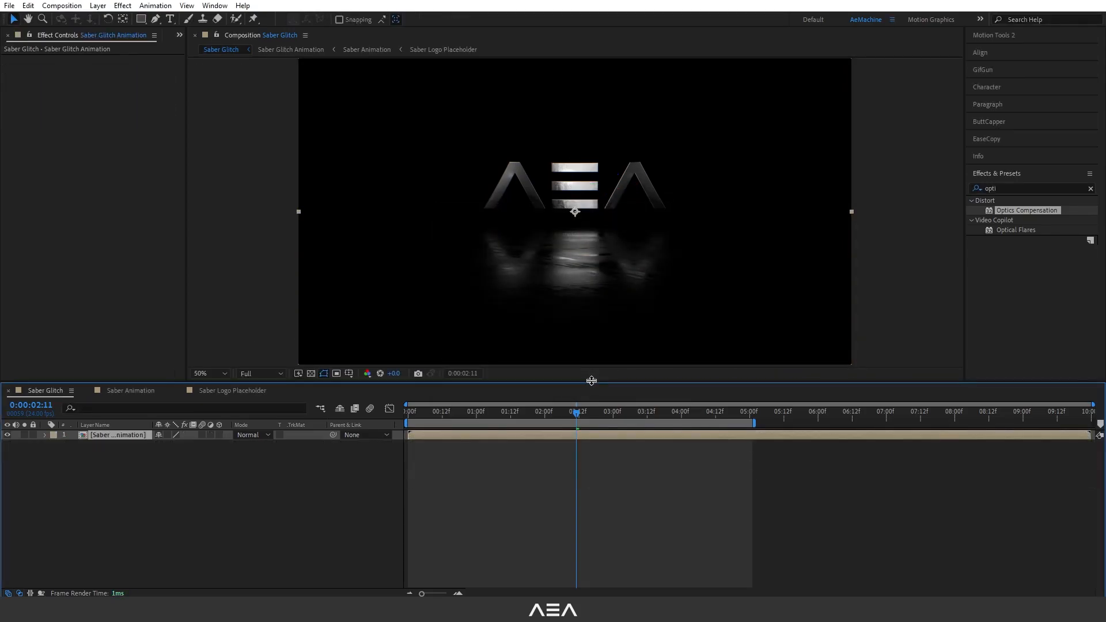
Create a near-black solid named BG and place it below the Saber Glitch Animation layer.
right_click(120, 458)
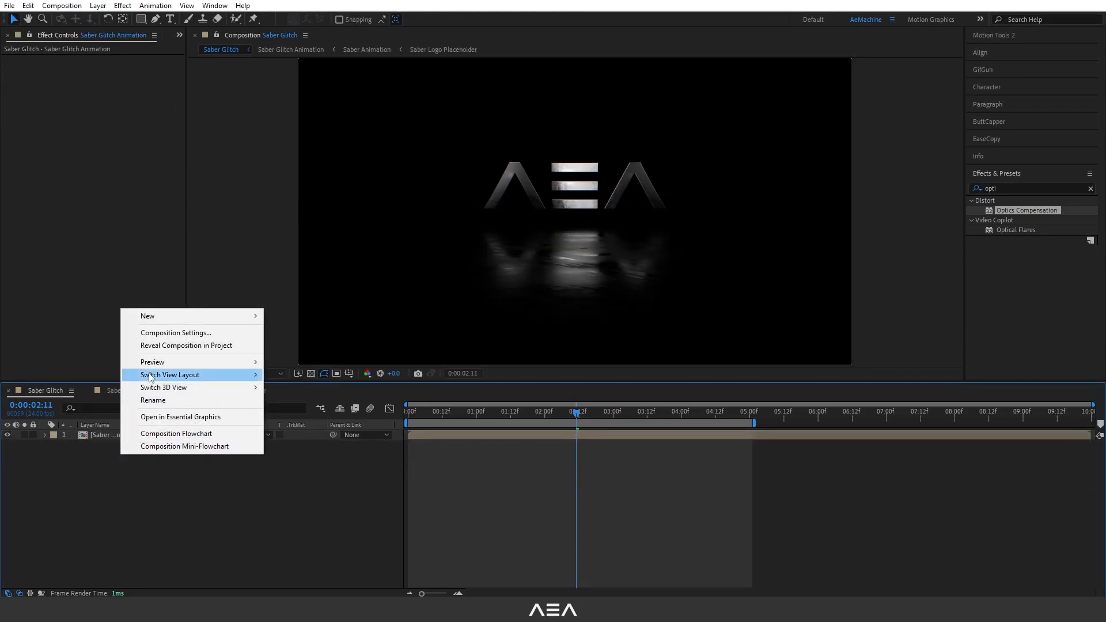
mouse_move(173, 316)
click(288, 345)
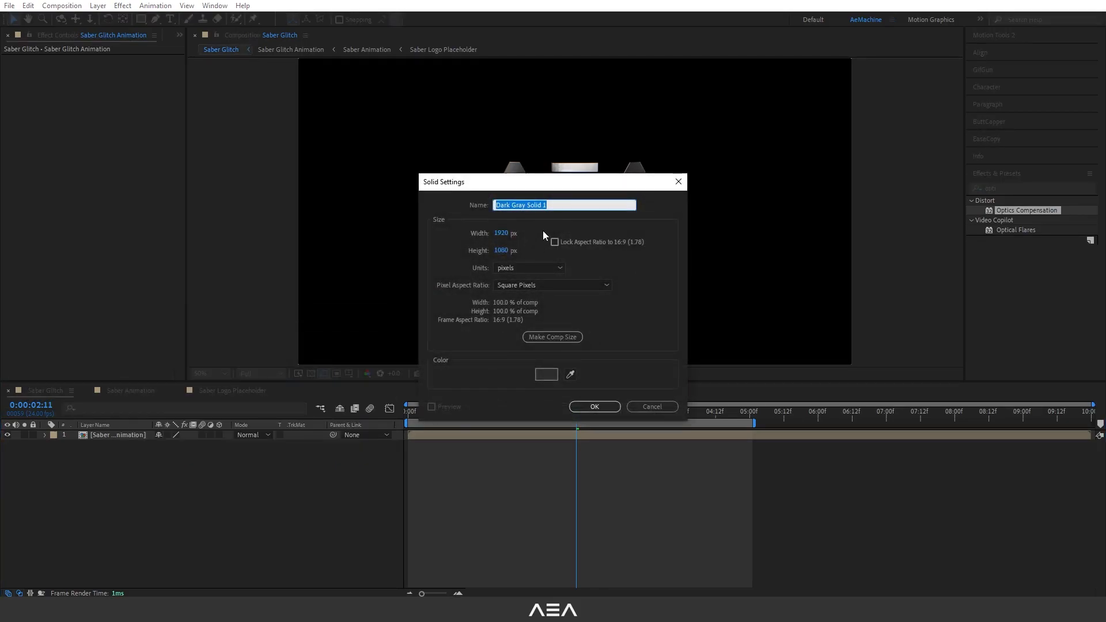
text(BG)
click(552, 374)
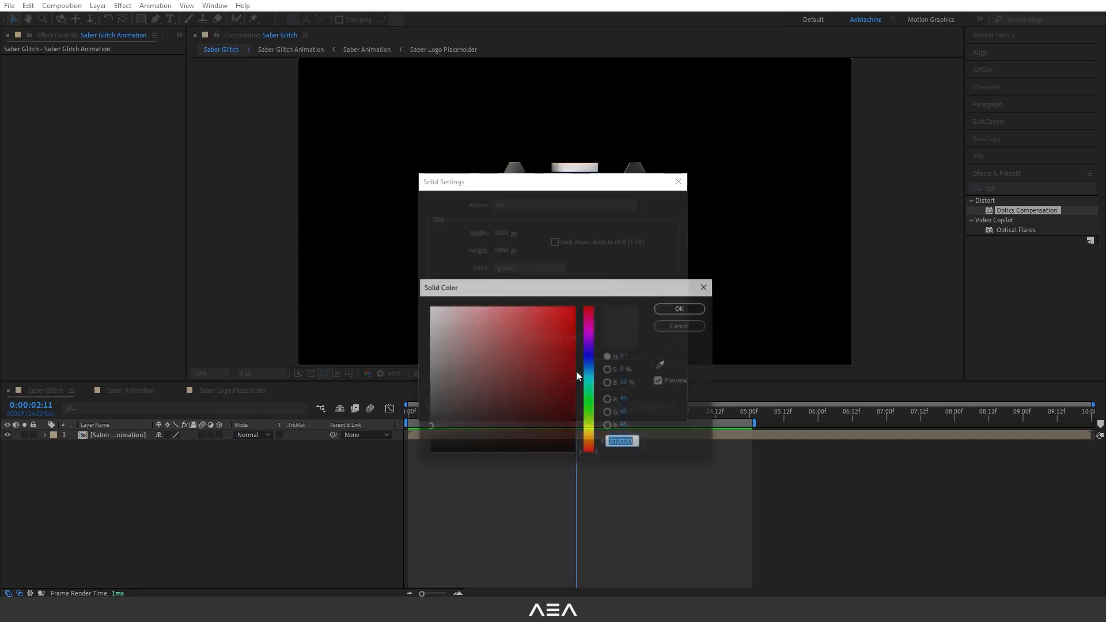
drag(455, 421, 389, 497)
click(680, 309)
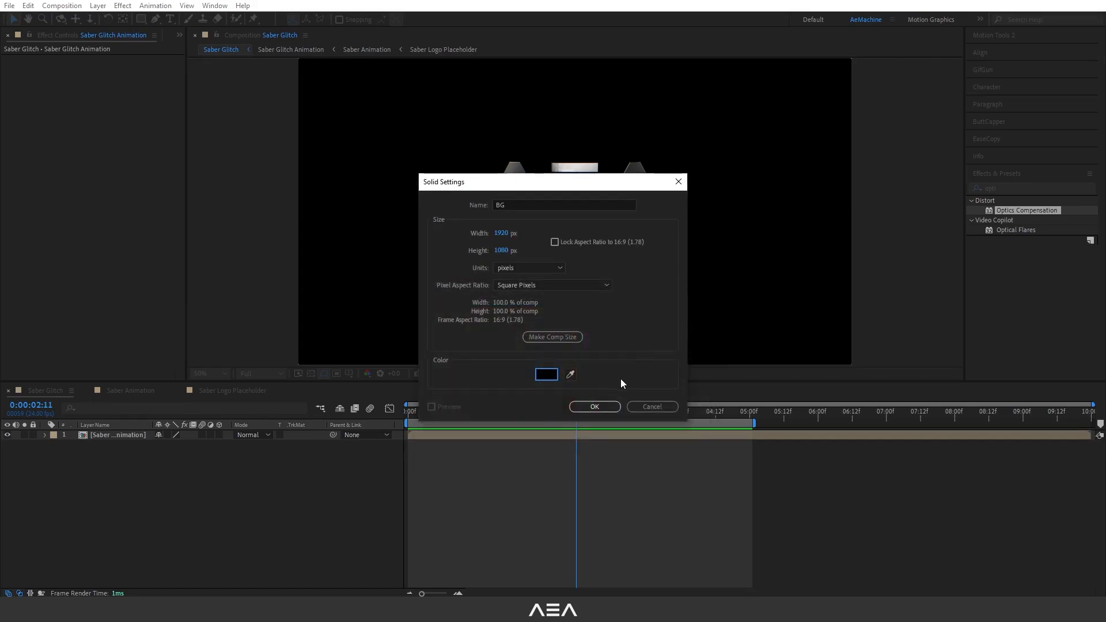
click(595, 407)
drag(128, 439, 116, 508)
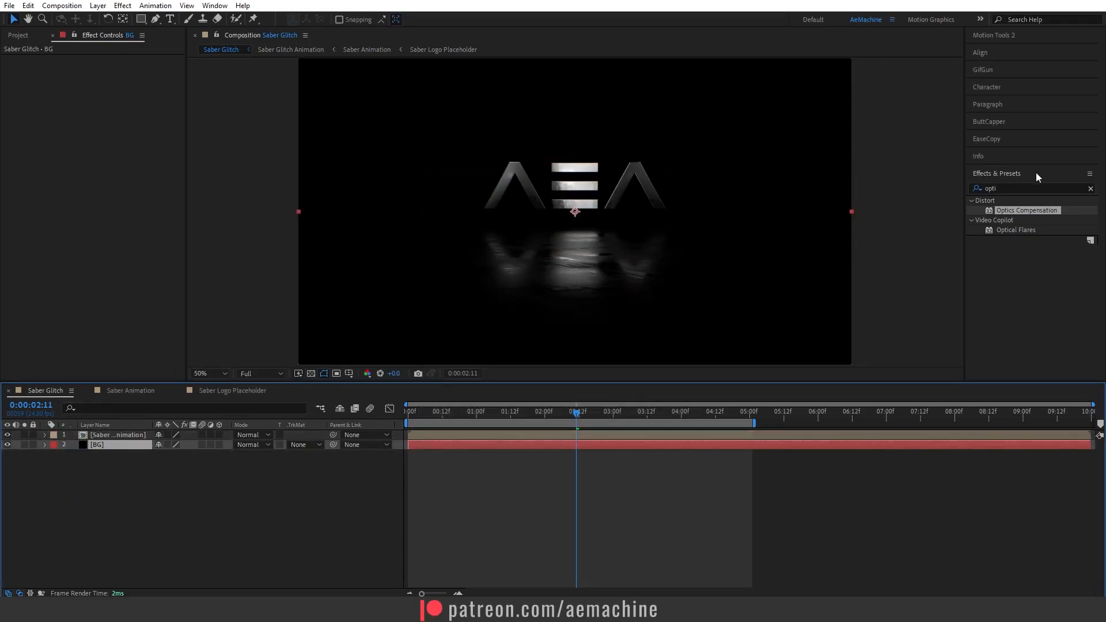
Apply Gradient Ramp to the BG layer and switch its Ramp Shape to Radial Ramp.
click(1013, 188)
text(g)
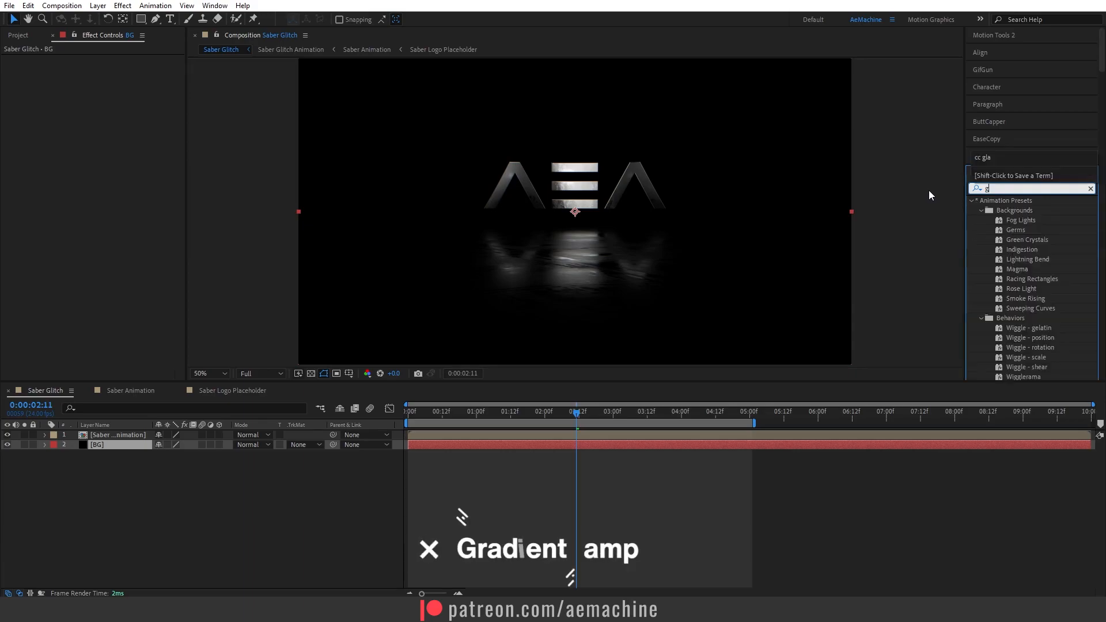
text(radi)
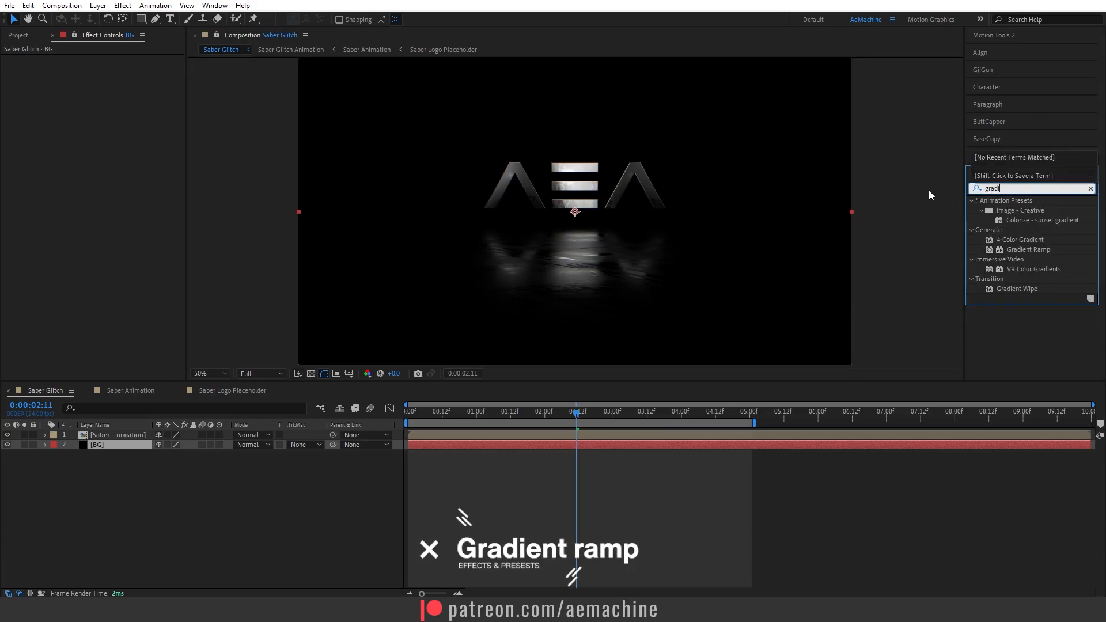
double_click(1026, 249)
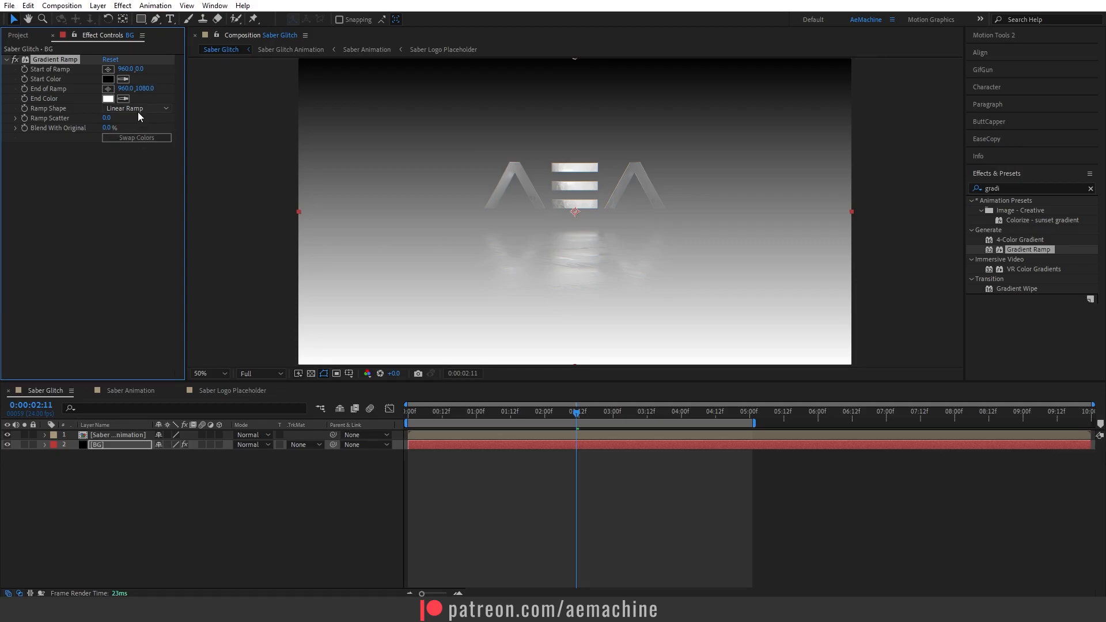
click(138, 109)
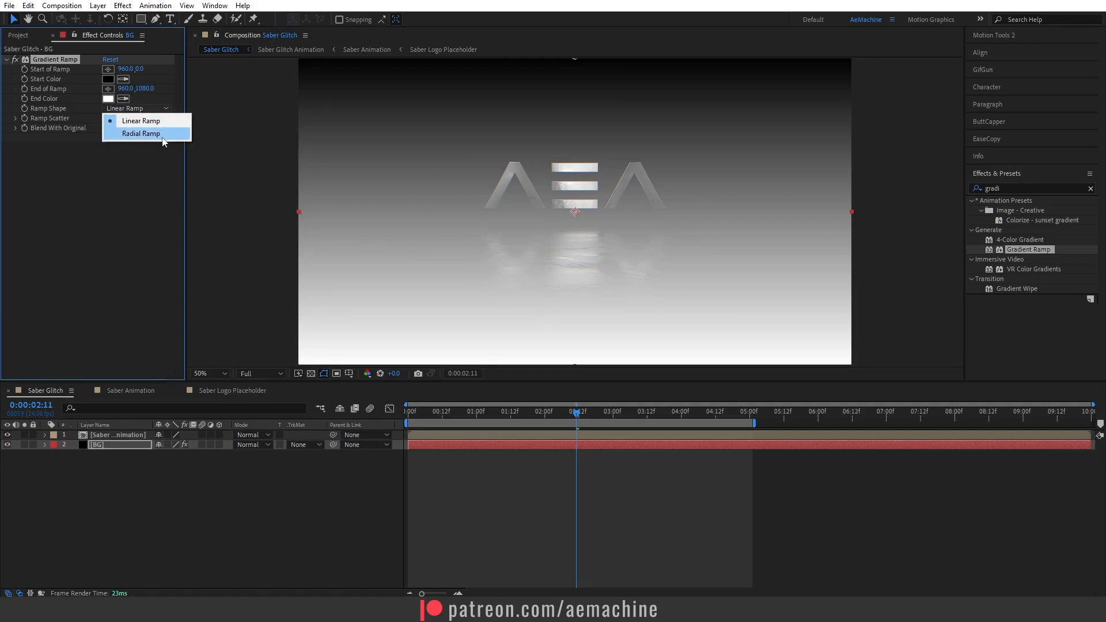
click(185, 136)
Move the ramp start point to the comp centre (960, 540) and the end point far below (about 1004, 2500).
key(comma)
drag(575, 134, 573, 212)
drag(575, 291, 581, 495)
scroll(547, 337, up, 2)
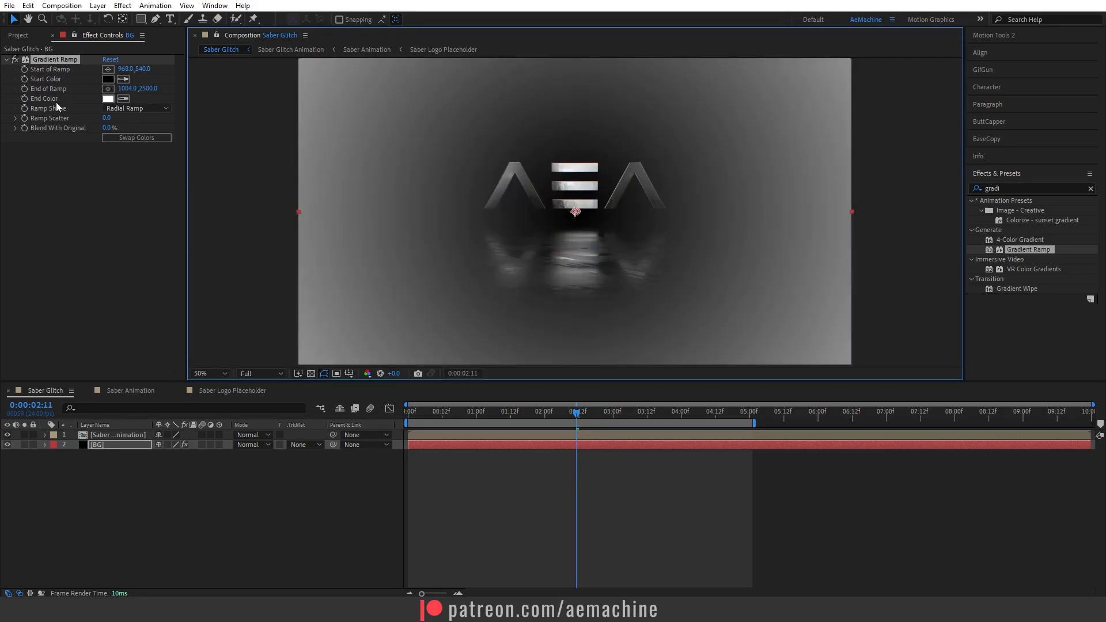
Set the gradient's End Color to dark blue 001633.
click(108, 99)
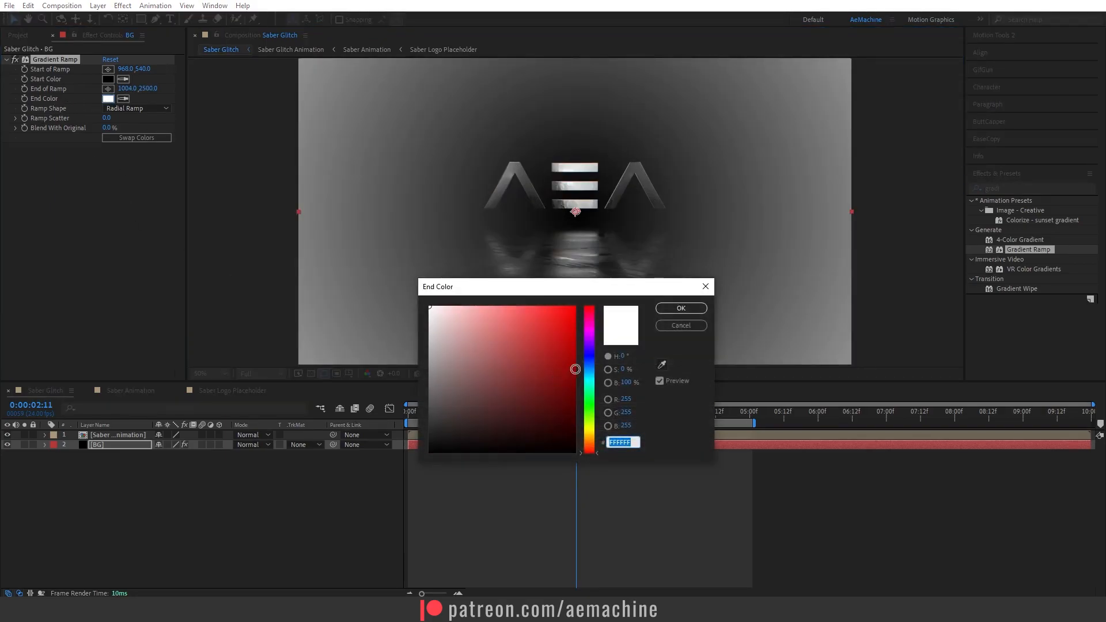
click(589, 367)
drag(557, 437, 583, 435)
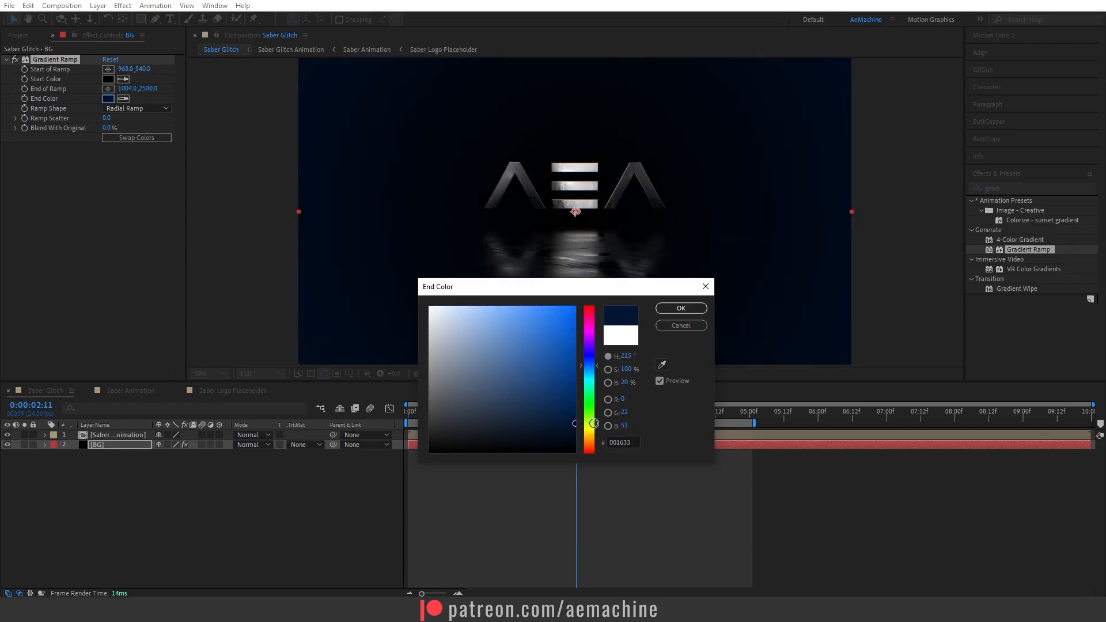
drag(597, 368, 596, 367)
drag(576, 422, 584, 415)
click(681, 311)
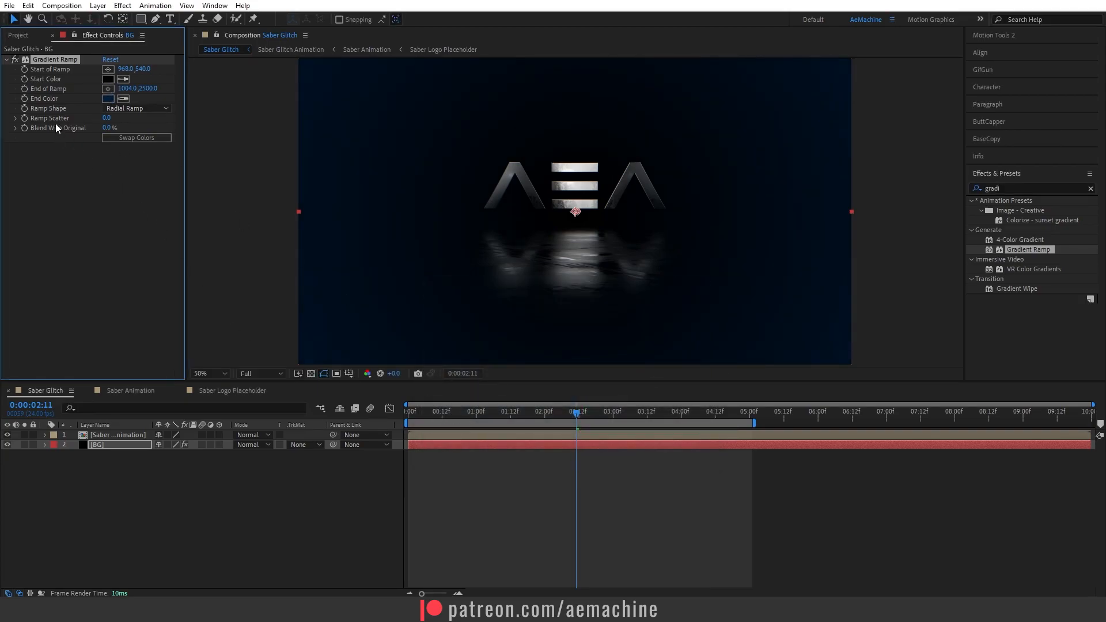
Set the gradient's Ramp Scatter to 500.
click(106, 119)
text(500)
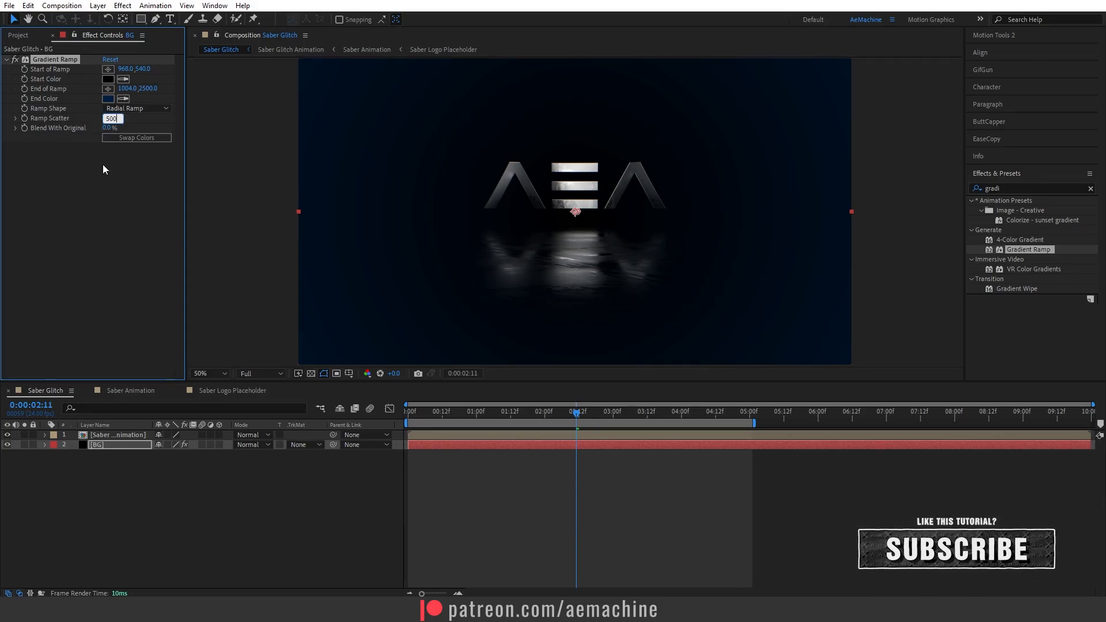
click(103, 166)
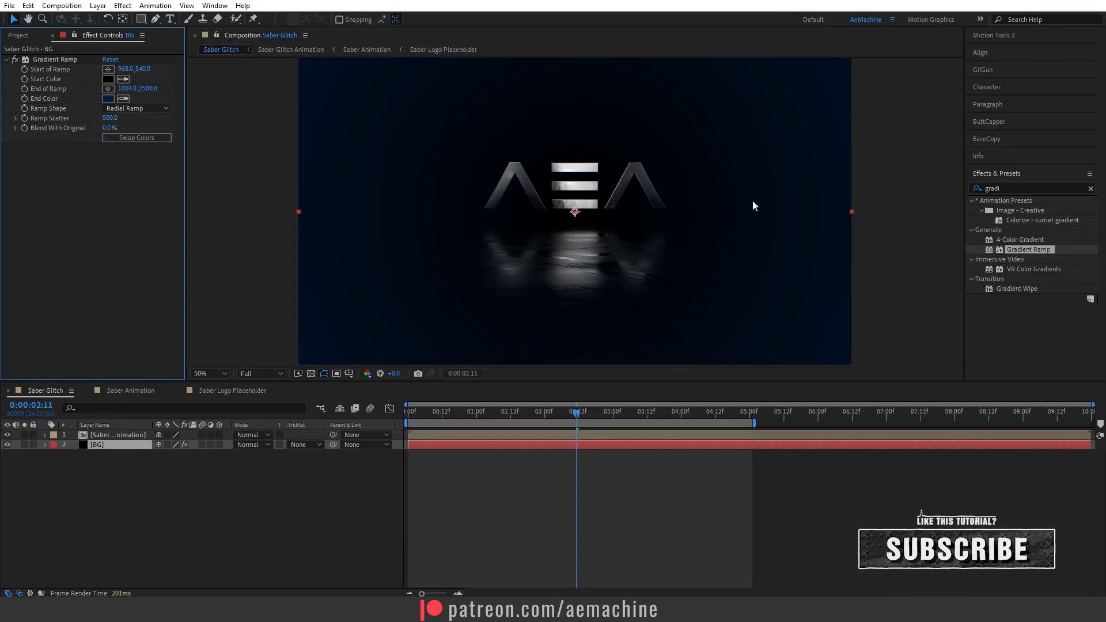
Open the Saber Glitch Animation comp and duplicate the Saber Animation layer.
drag(518, 413, 621, 439)
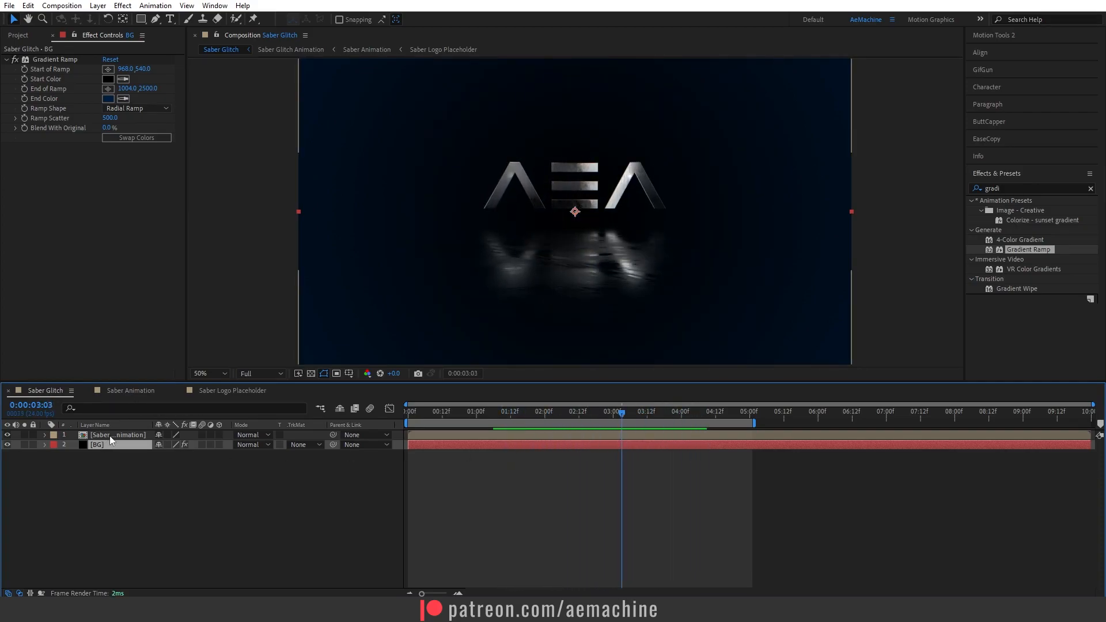
double_click(110, 436)
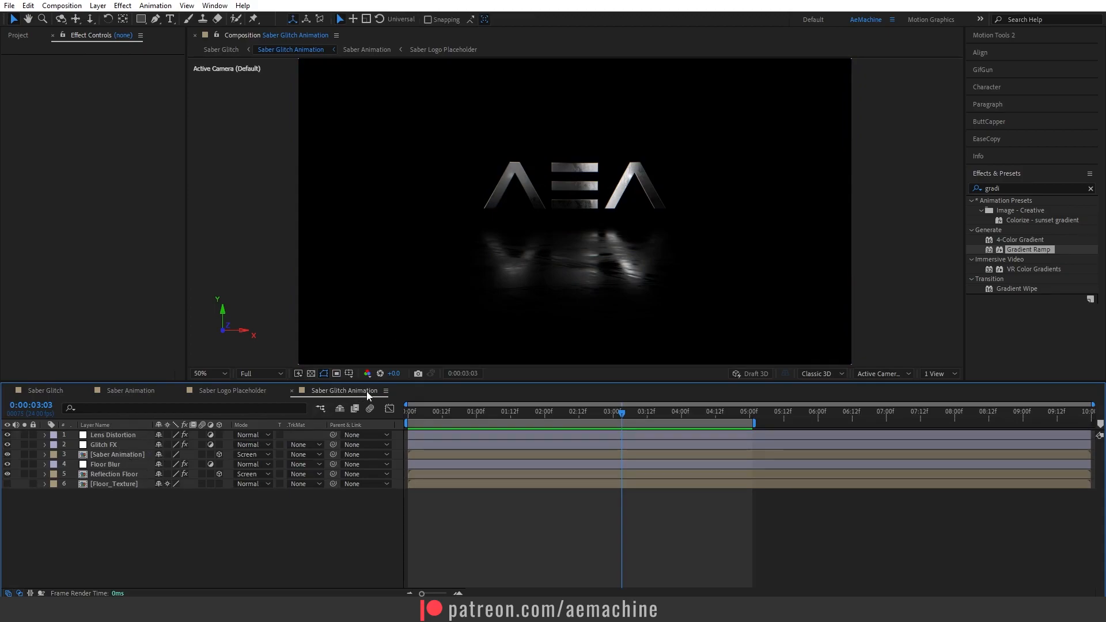
drag(369, 395, 151, 395)
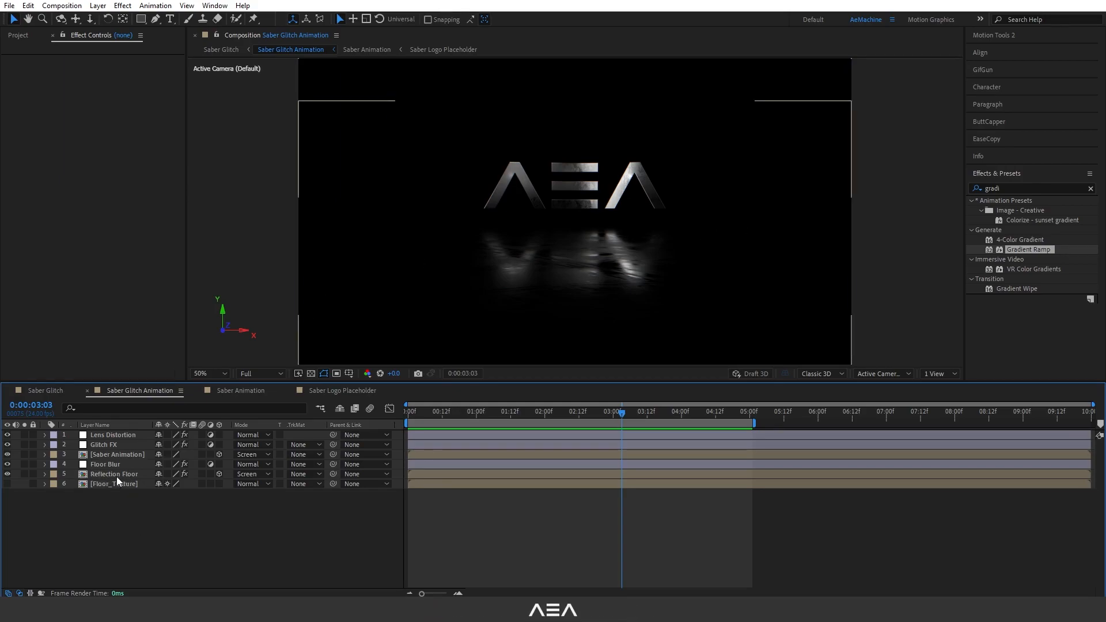
click(126, 455)
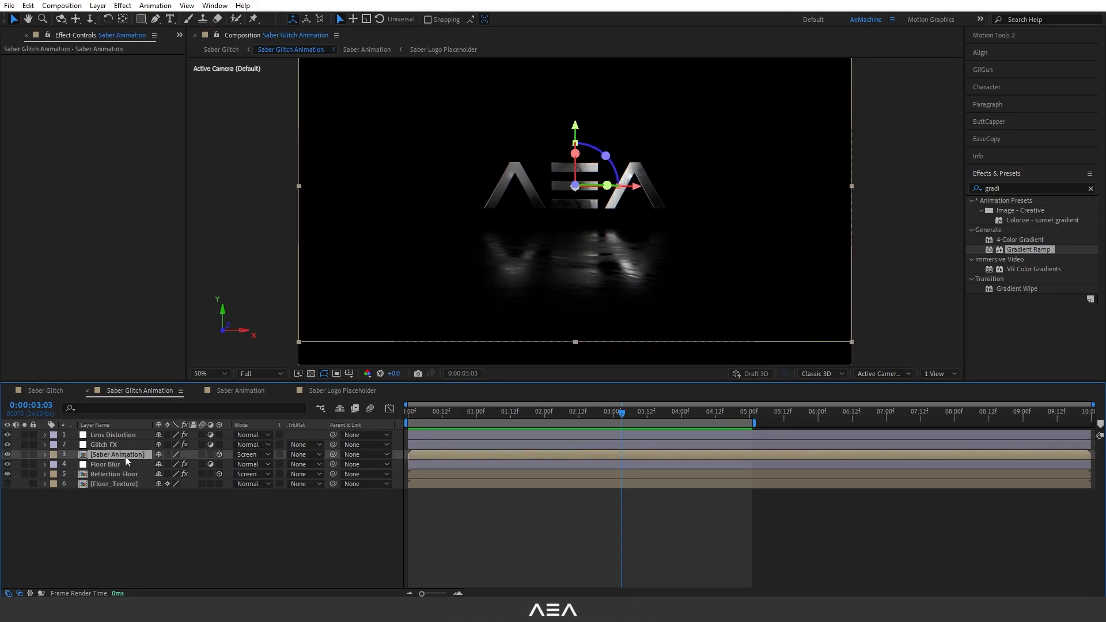
key(ctrl+d)
drag(115, 458, 136, 471)
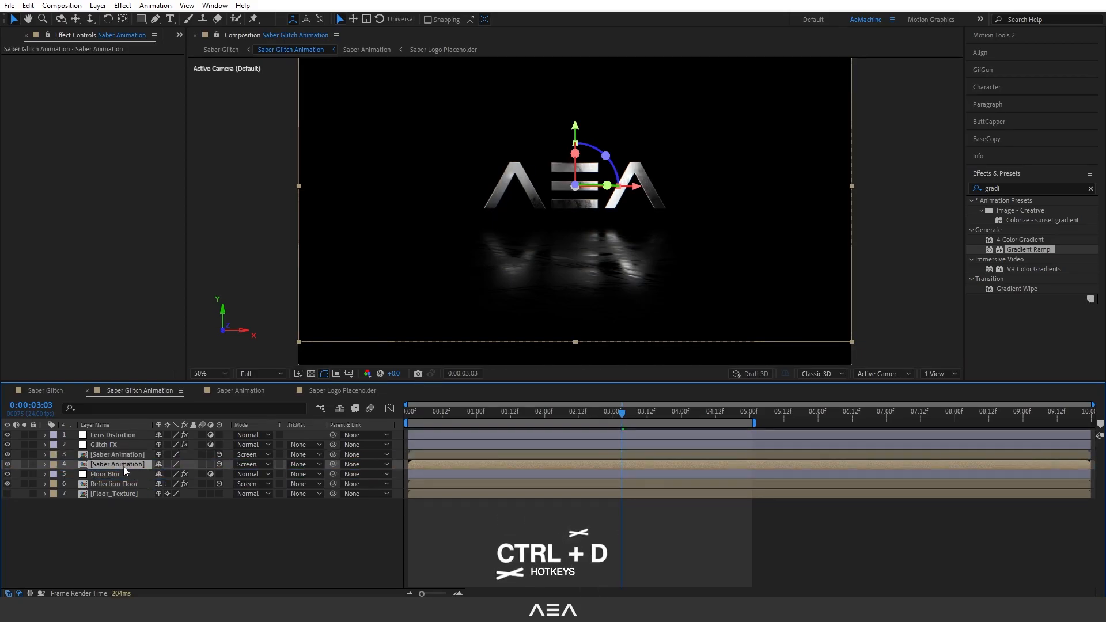
Rotate the duplicated Saber Animation layer so it lies flat along the floor plane.
key(r)
drag(169, 493, 131, 485)
drag(577, 131, 583, 176)
drag(169, 485, 62, 467)
key(r)
click(105, 464)
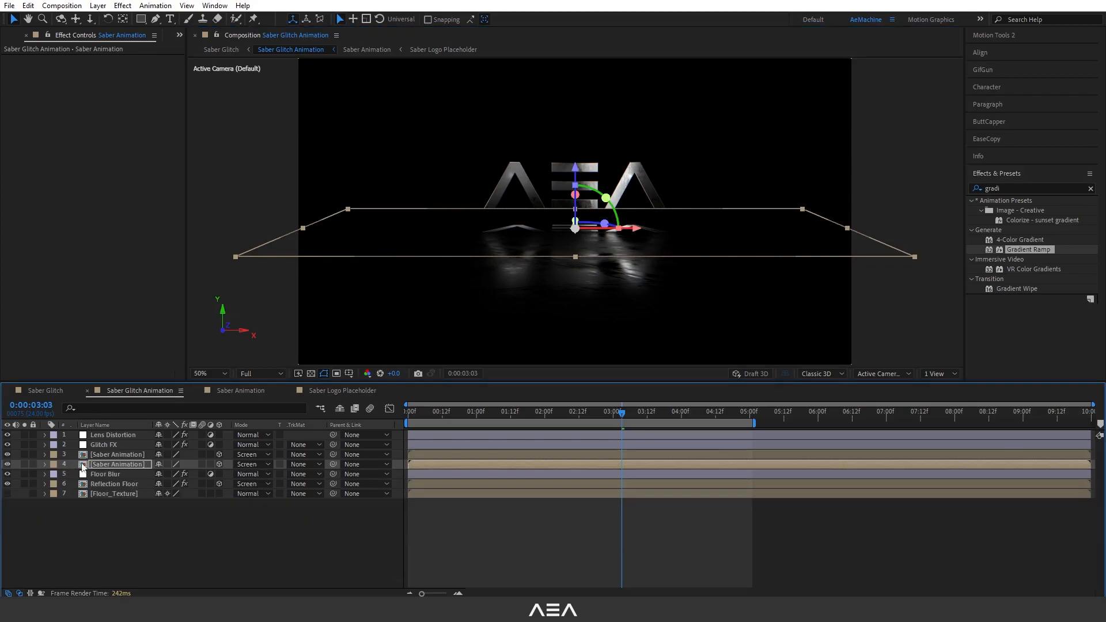
Apply Fast Box Blur to the duplicate with Horizontal dimensions and Blur Radius 163, then move it below Floor Blur.
double_click(1010, 186)
text(f)
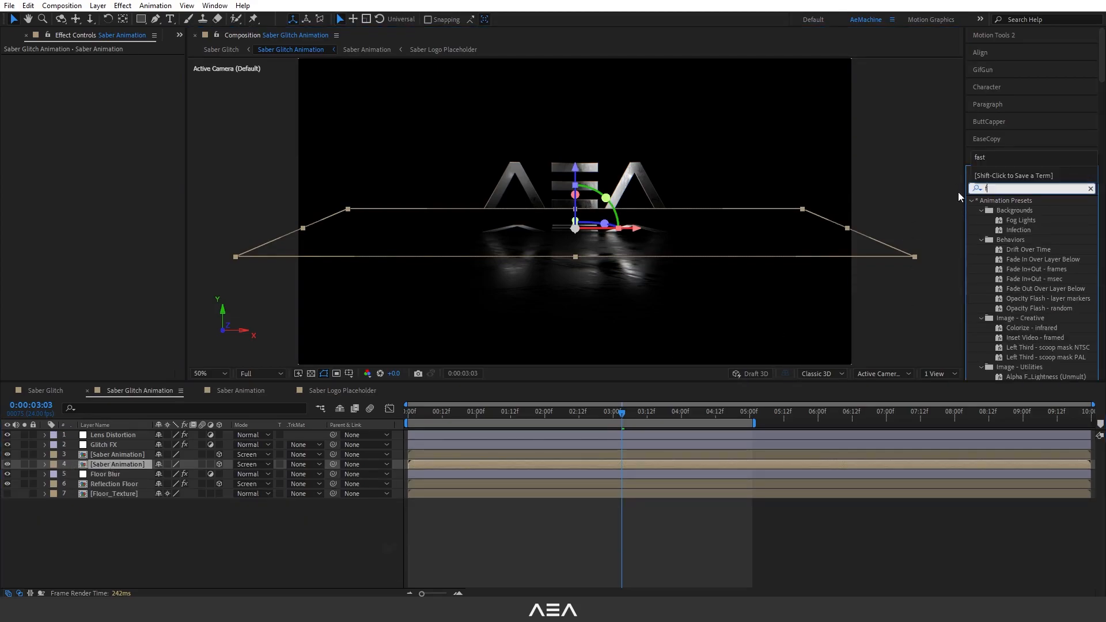
text(ast)
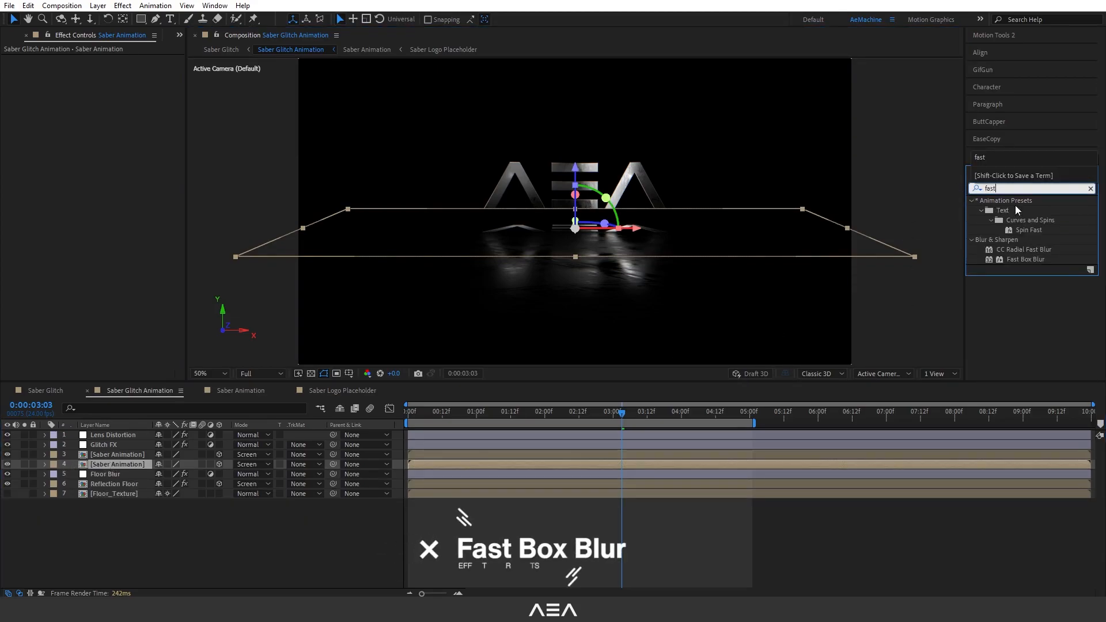
double_click(1024, 260)
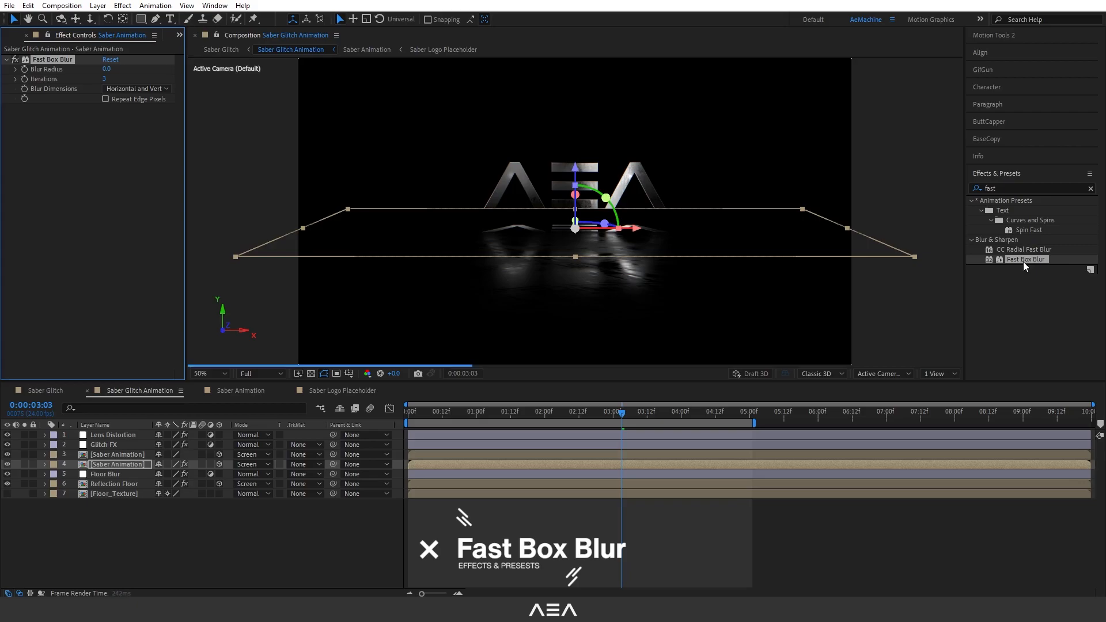
click(144, 90)
click(139, 114)
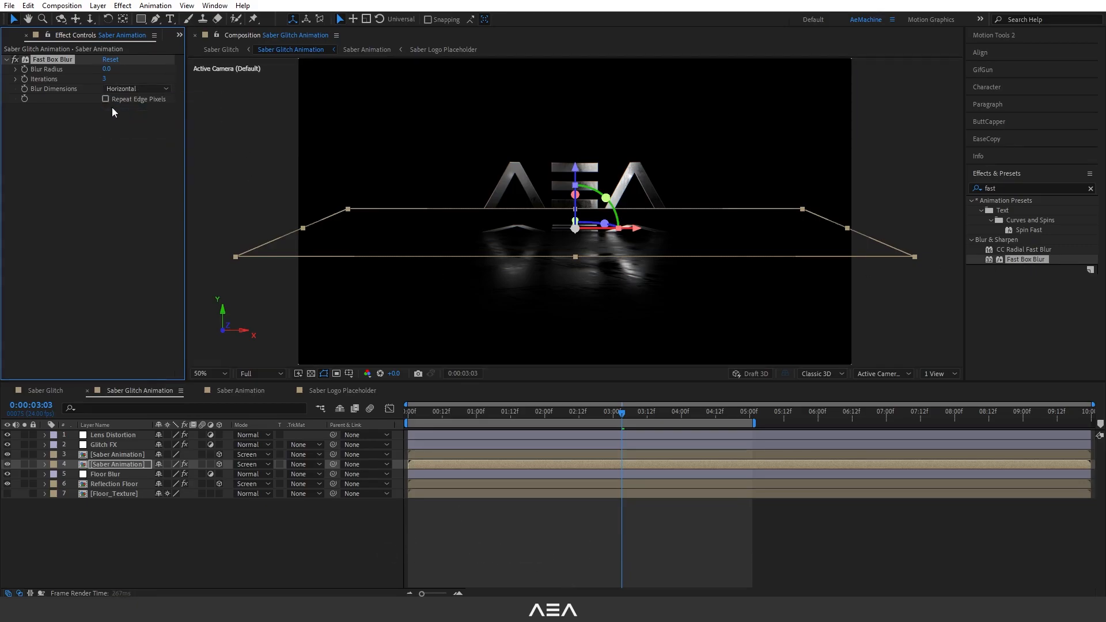
drag(150, 76, 214, 85)
click(578, 170)
drag(125, 464, 132, 479)
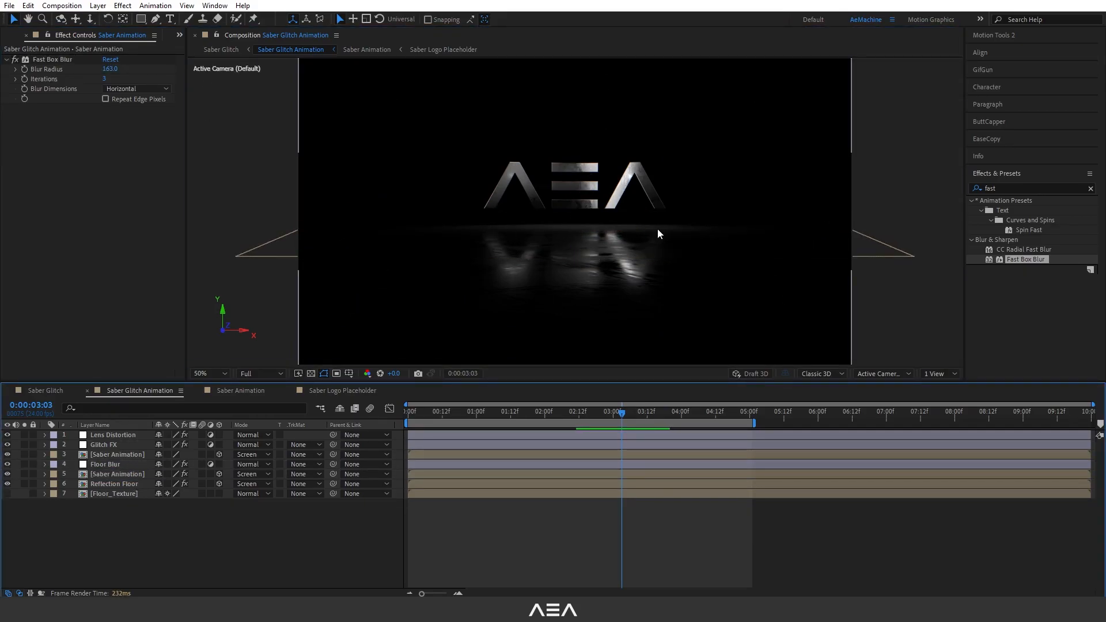
Back in the Saber Glitch comp, add a new adjustment layer at the top and rename it Noise.
drag(627, 413, 579, 427)
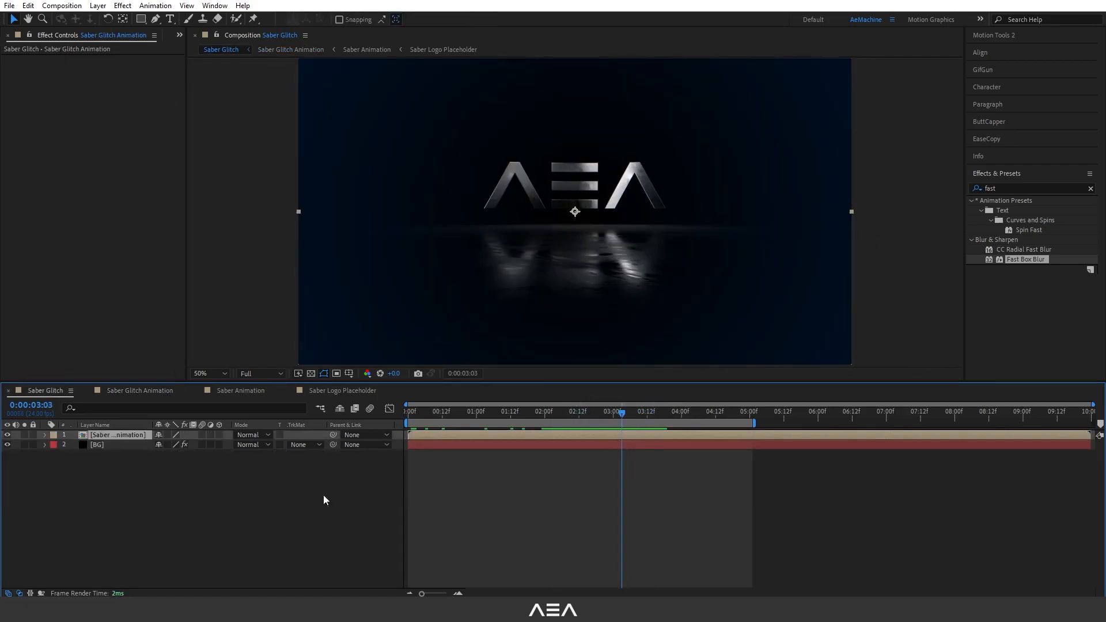
right_click(120, 487)
mouse_move(195, 346)
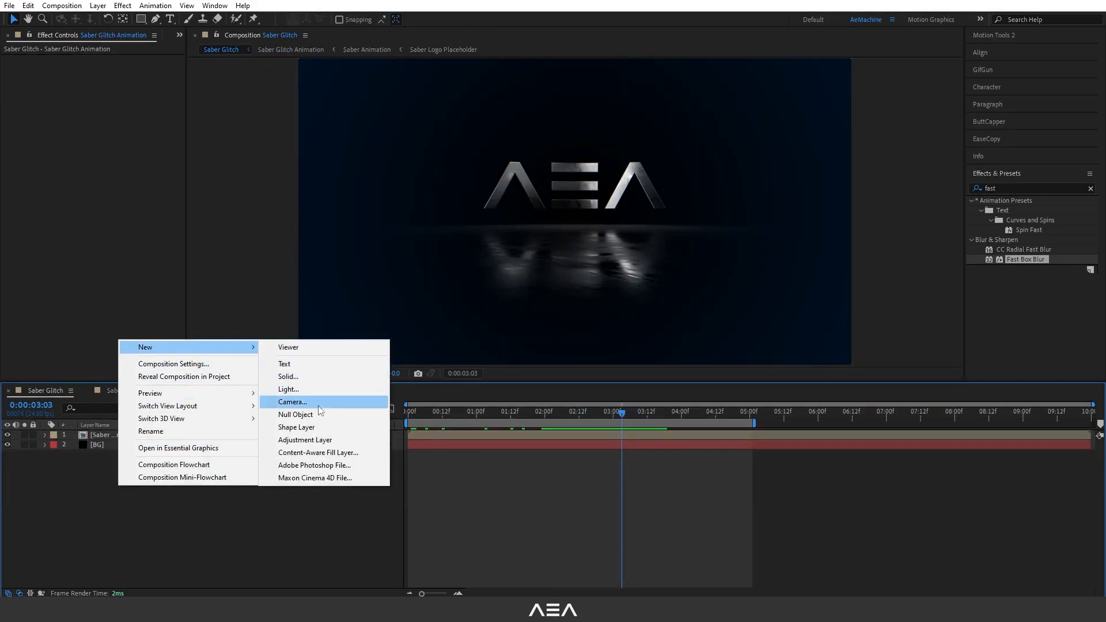
click(316, 443)
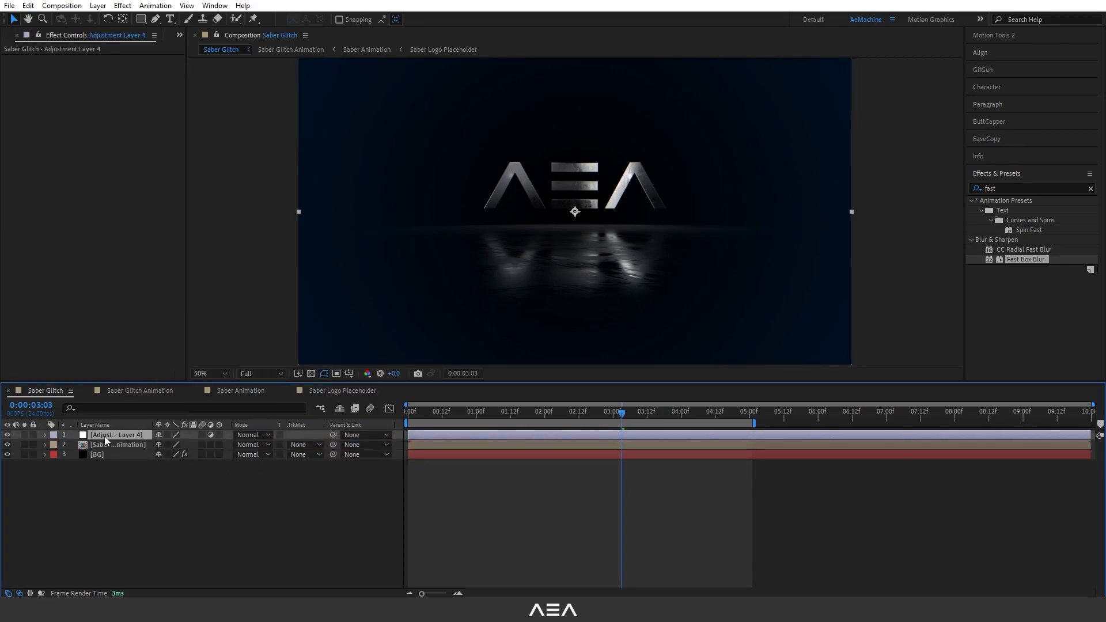
key(Return)
text(Noise)
click(121, 461)
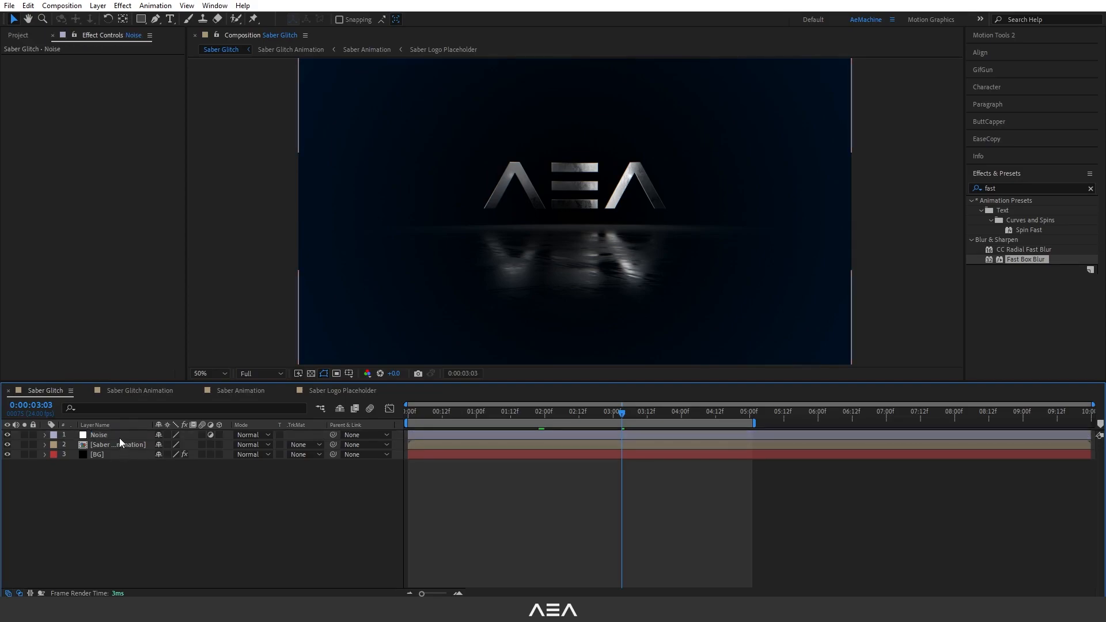
Apply Noise HLS to the Noise layer and set its Noise type to Squared.
click(119, 437)
click(1009, 190)
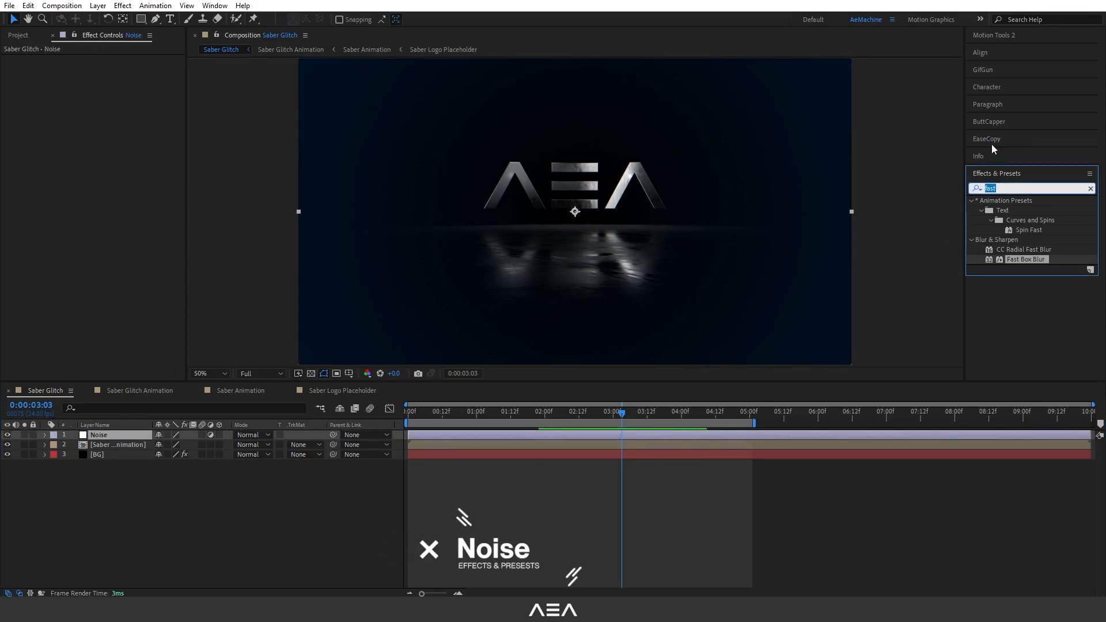
text(noise)
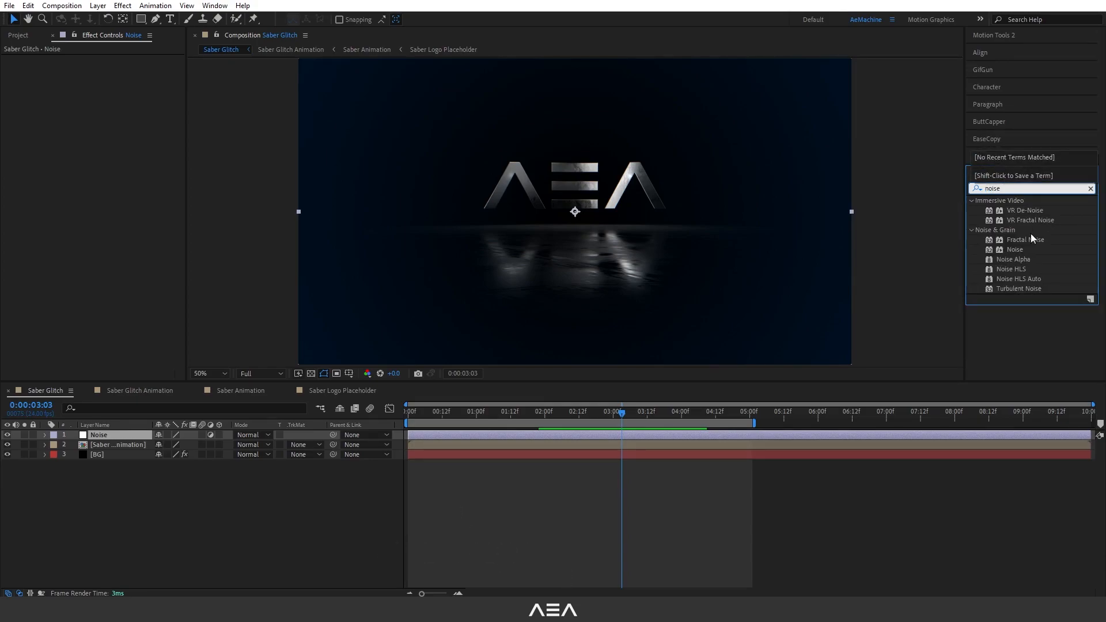
double_click(1022, 268)
key(slash)
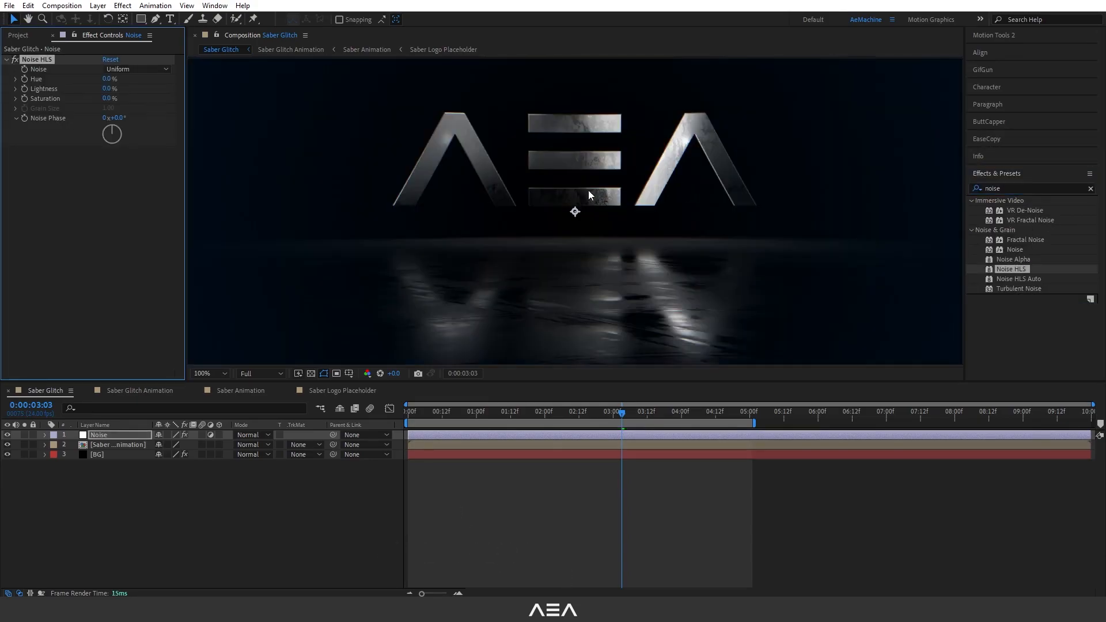
click(144, 71)
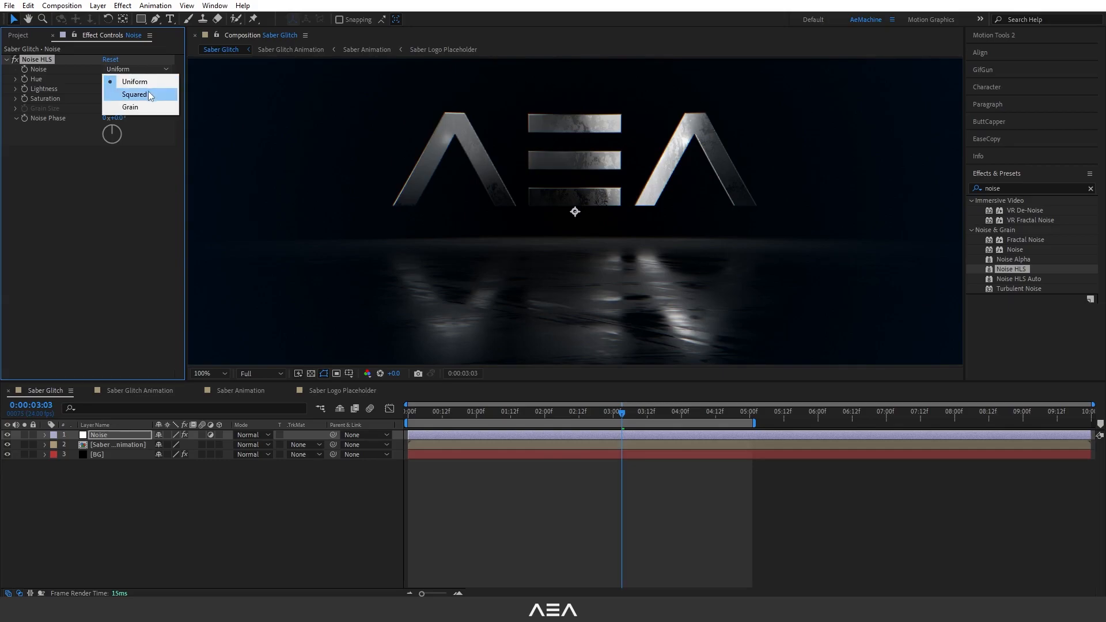
click(135, 95)
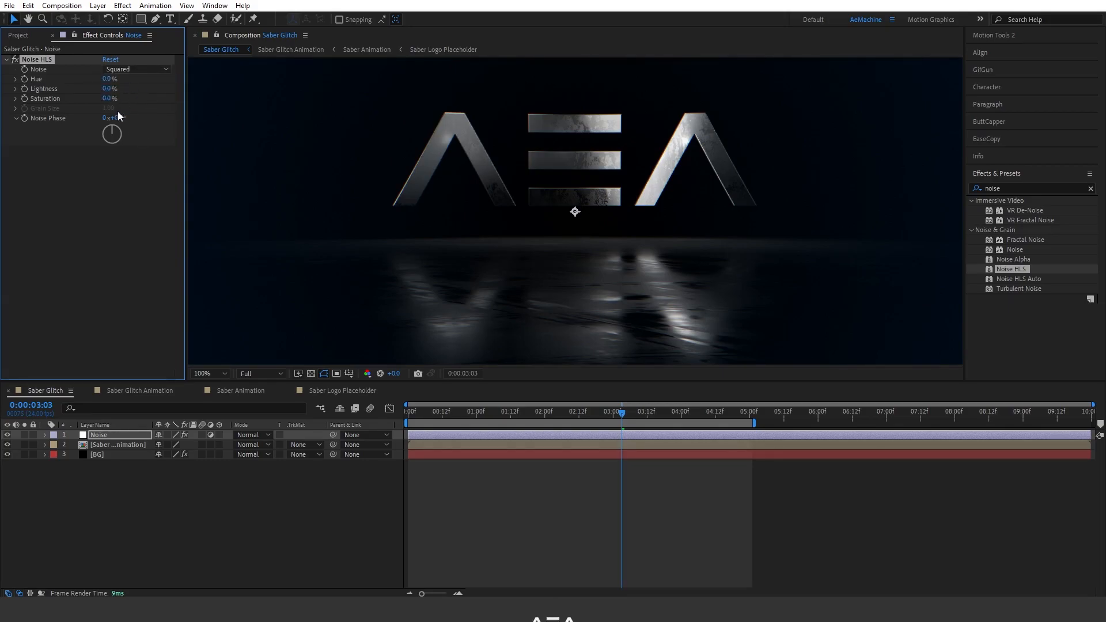
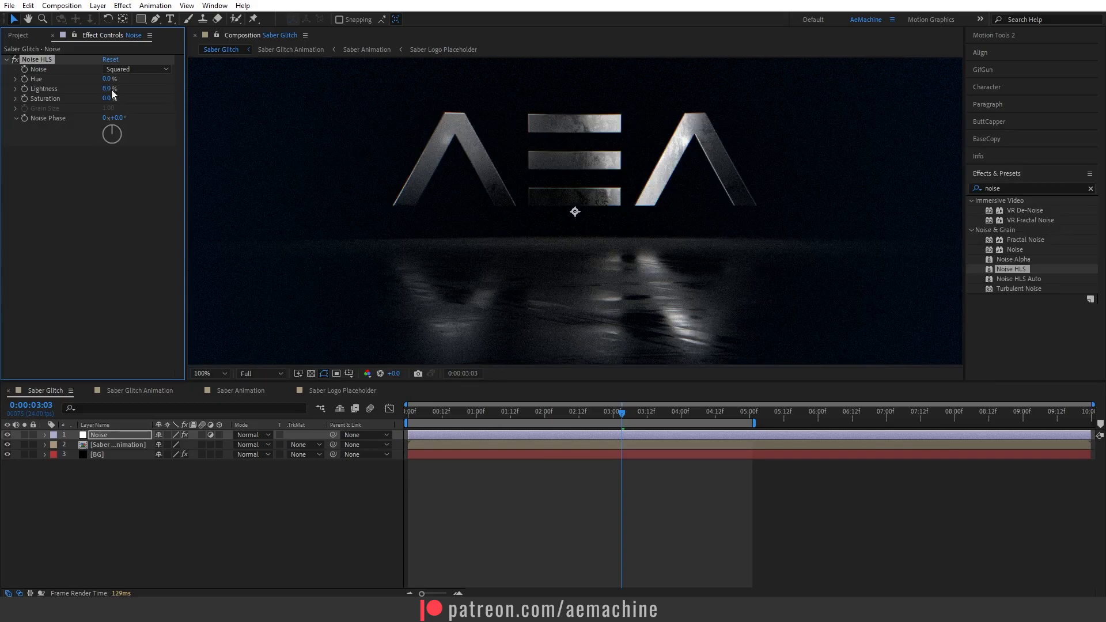
Add a new black solid named Aspect Ratio Bar to the Saber Glitch comp.
scroll(496, 190, down, 2)
drag(460, 421, 574, 425)
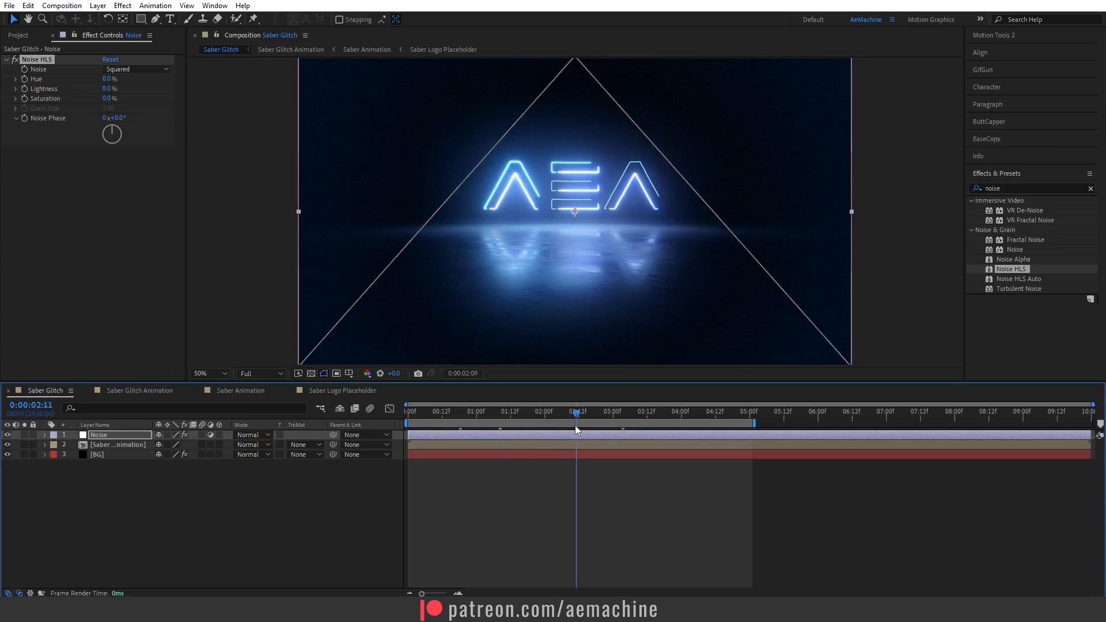
right_click(148, 489)
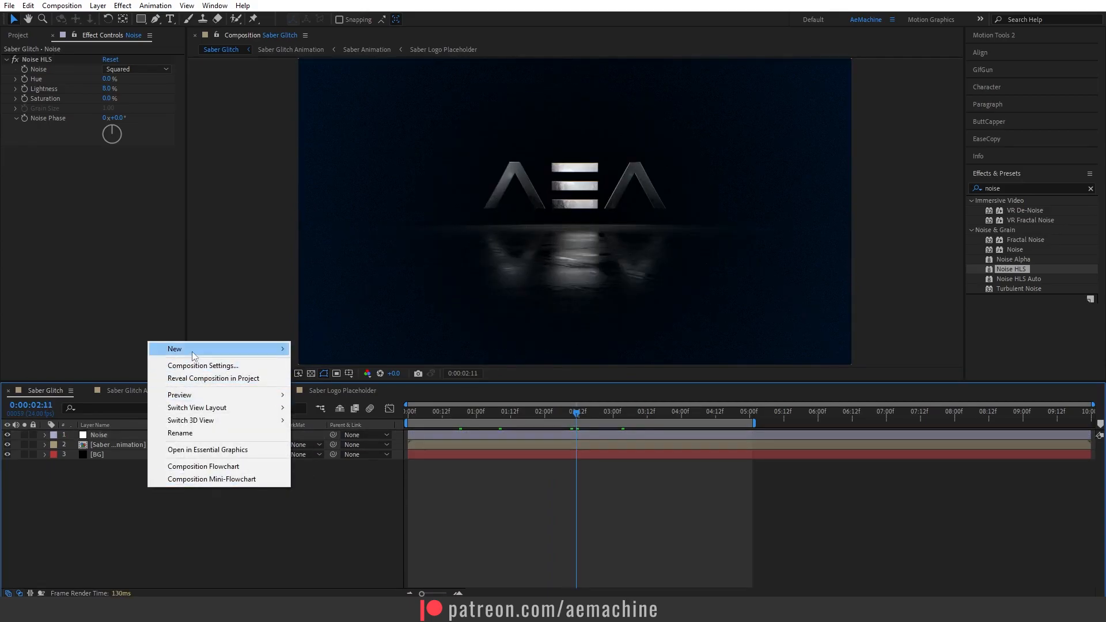
mouse_move(191, 352)
click(356, 379)
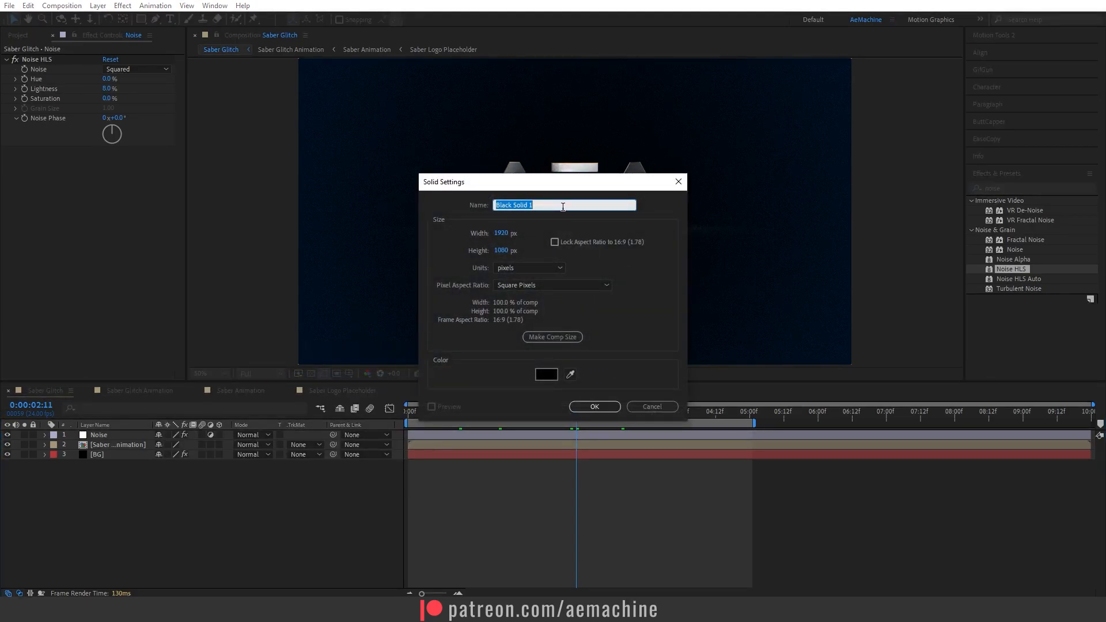
text(Aspect Ratio Bar)
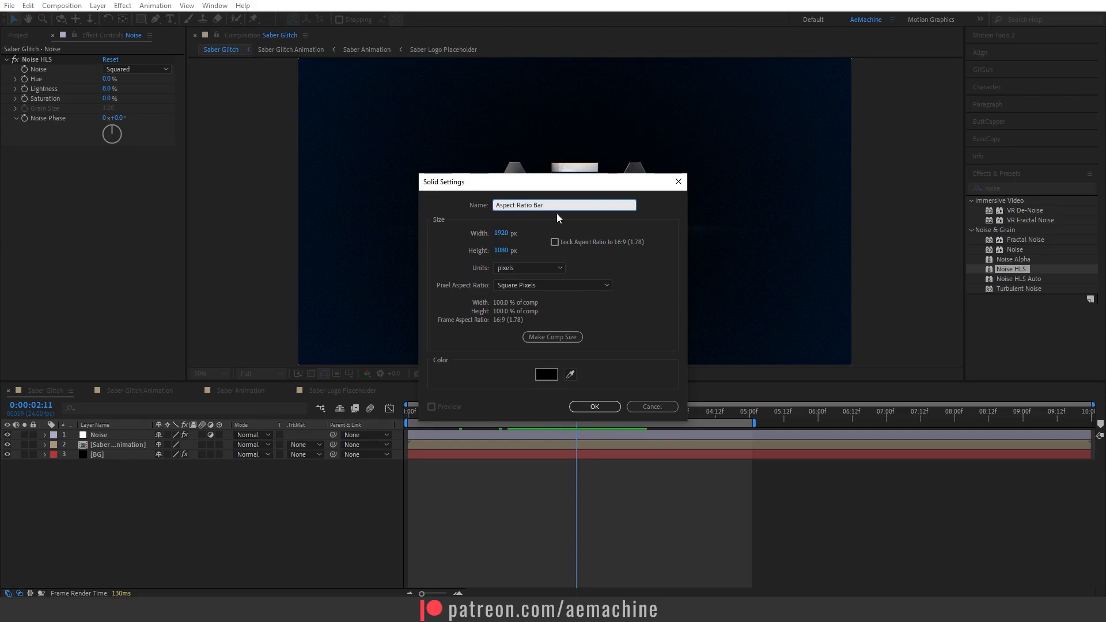
click(595, 406)
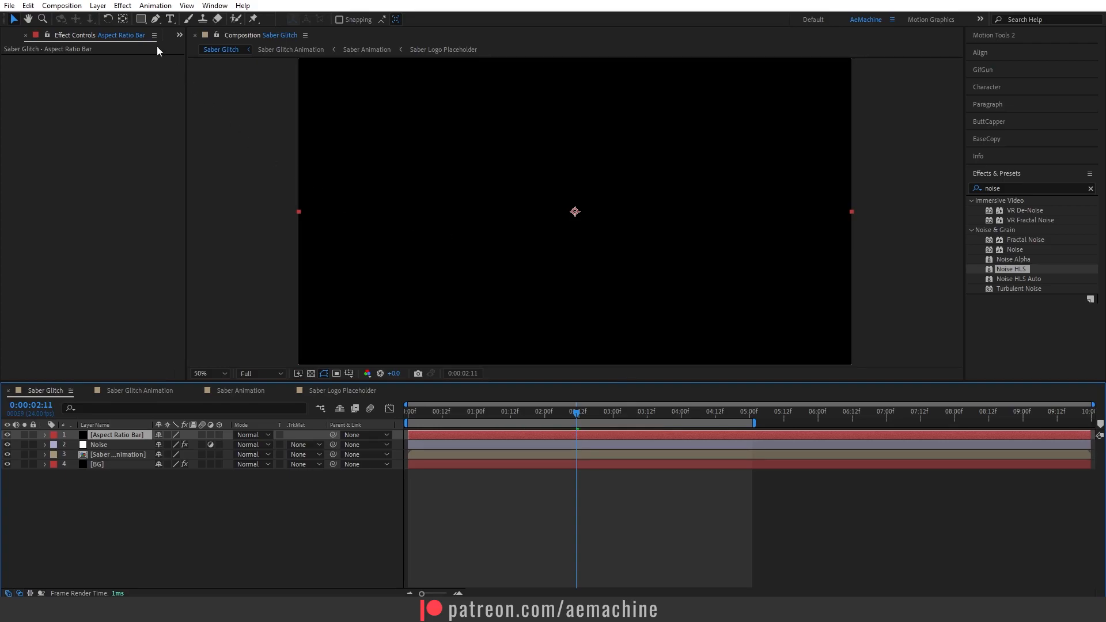
Give Aspect Ratio Bar a full-frame rectangle mask, pull its top and bottom edges inward, and set the mask to Subtract.
double_click(141, 23)
key(comma)
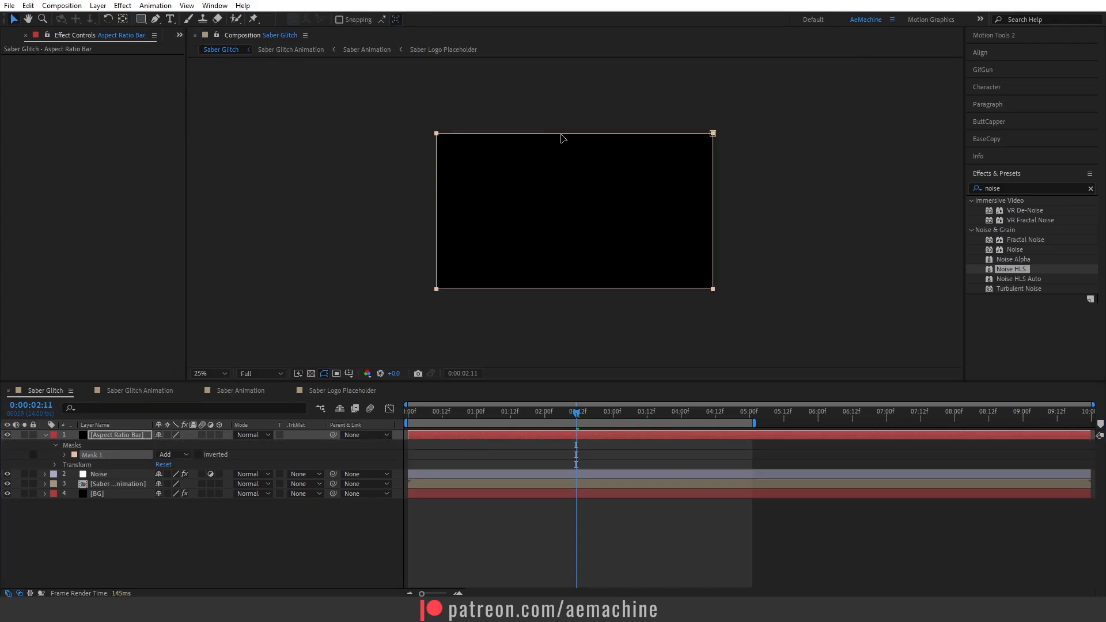
click(564, 138)
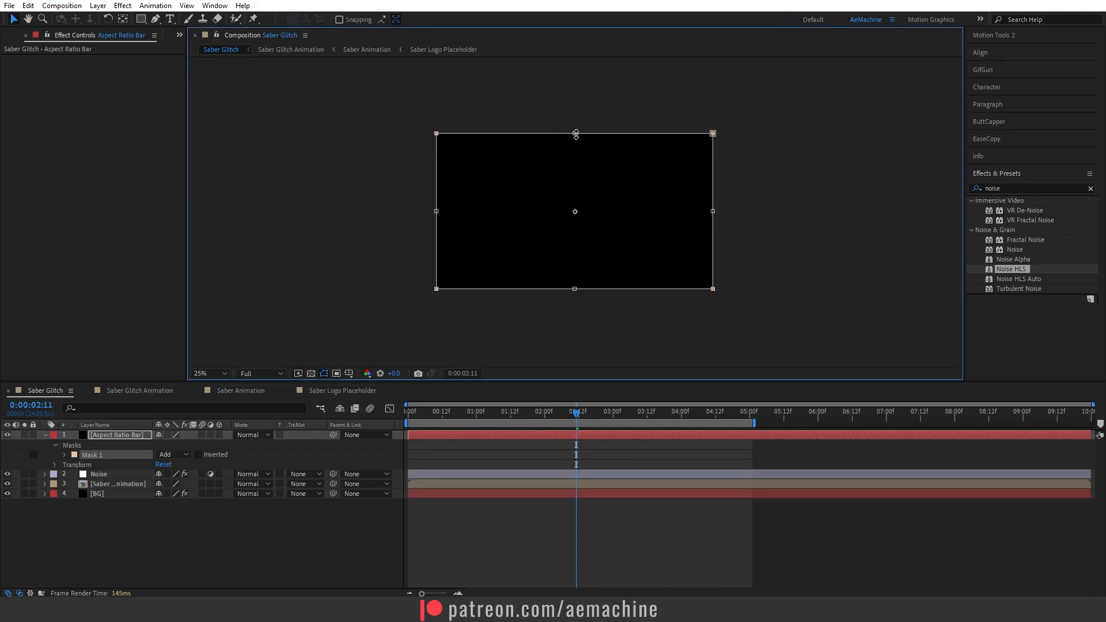
drag(575, 135, 576, 157)
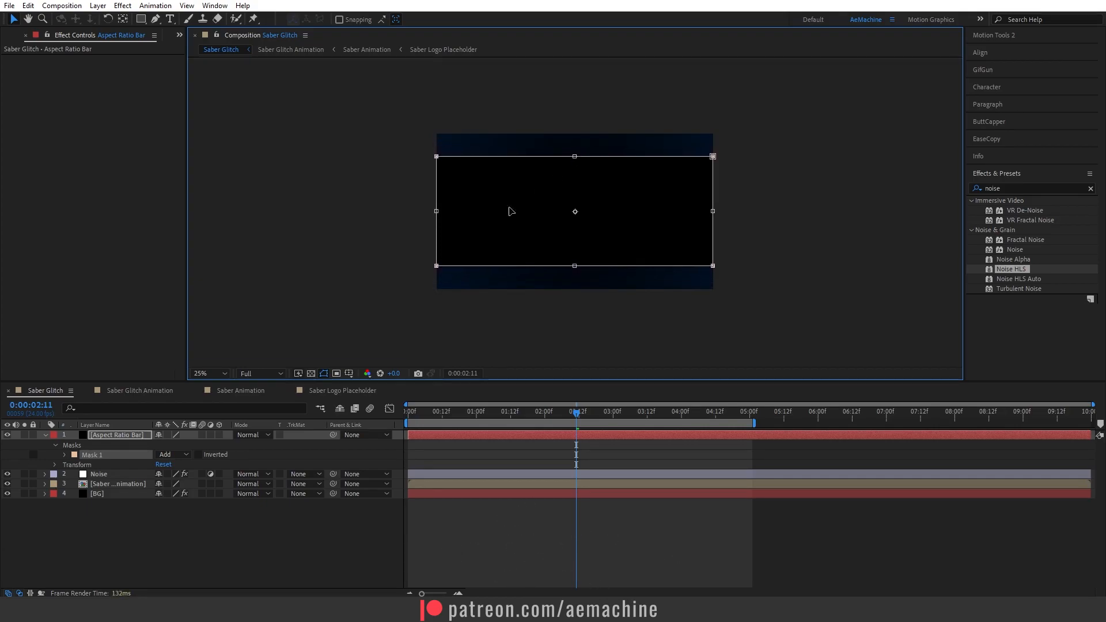
click(178, 455)
click(202, 493)
click(228, 546)
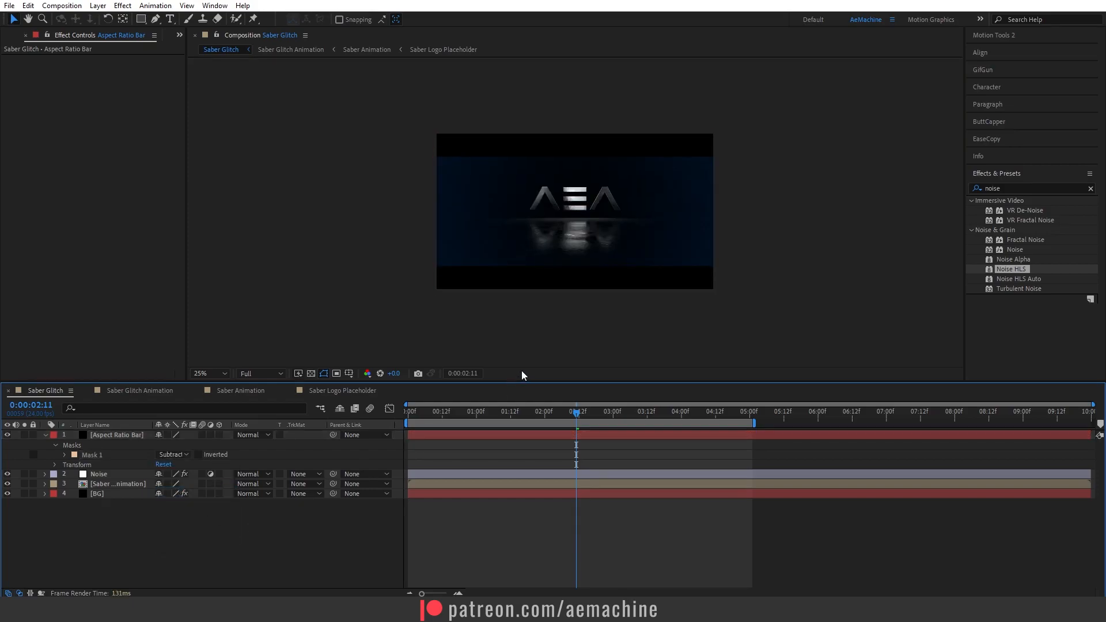
key(period)
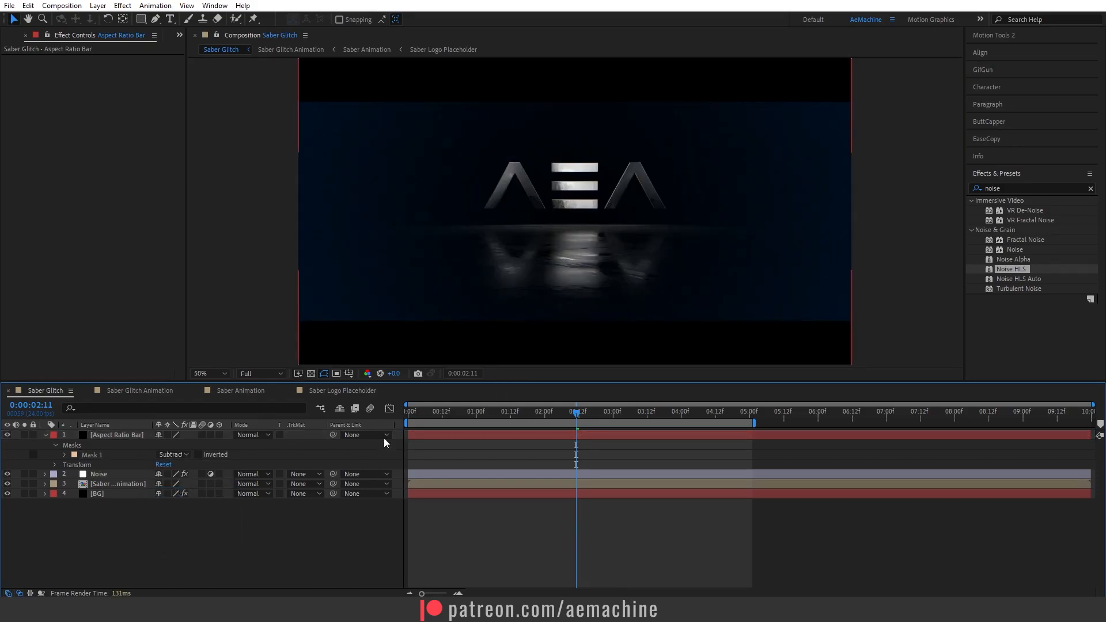
Play back the comp from the start to review the letterbox bars.
drag(415, 414, 398, 416)
key(space)
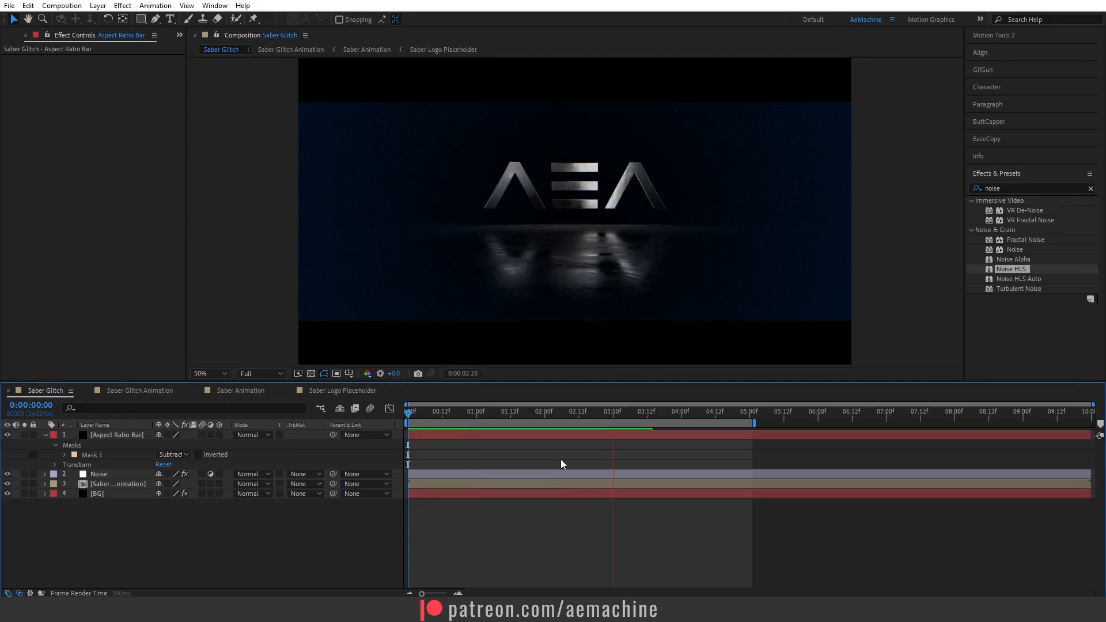
drag(627, 424, 25, 440)
click(45, 434)
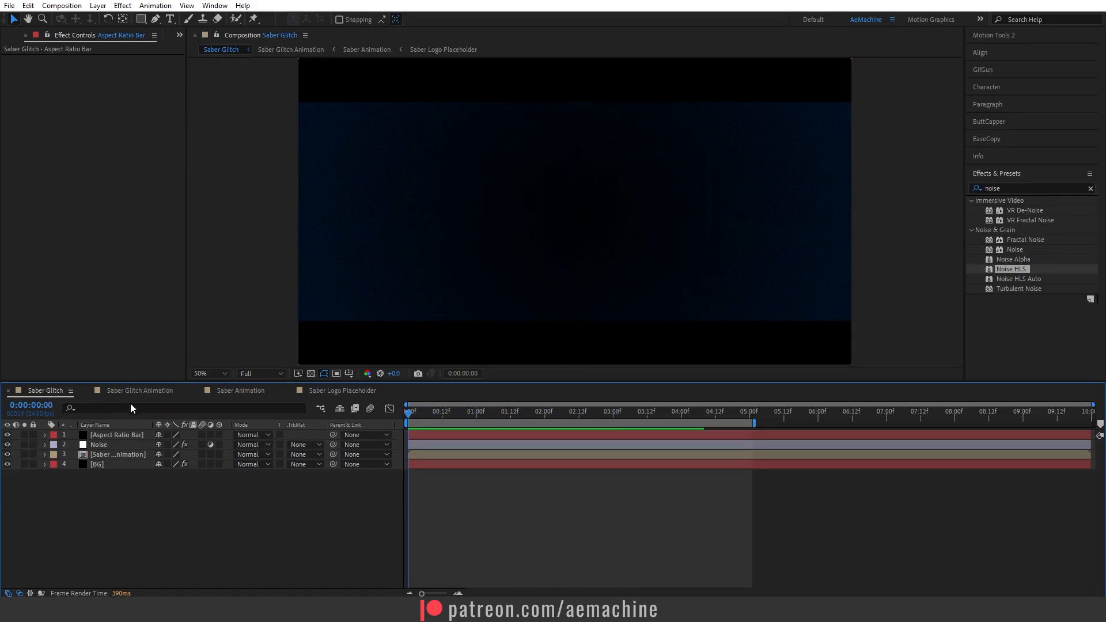
In the Saber Glitch Animation comp, add a new Two-Node Camera.
click(140, 391)
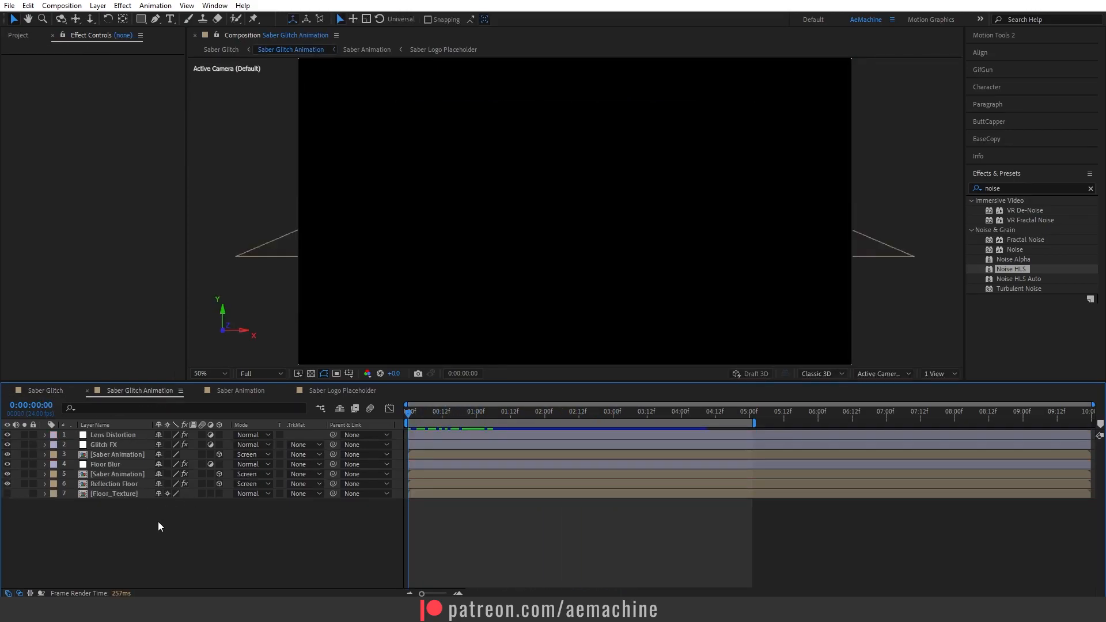
drag(420, 410, 97, 519)
right_click(98, 519)
mouse_move(124, 380)
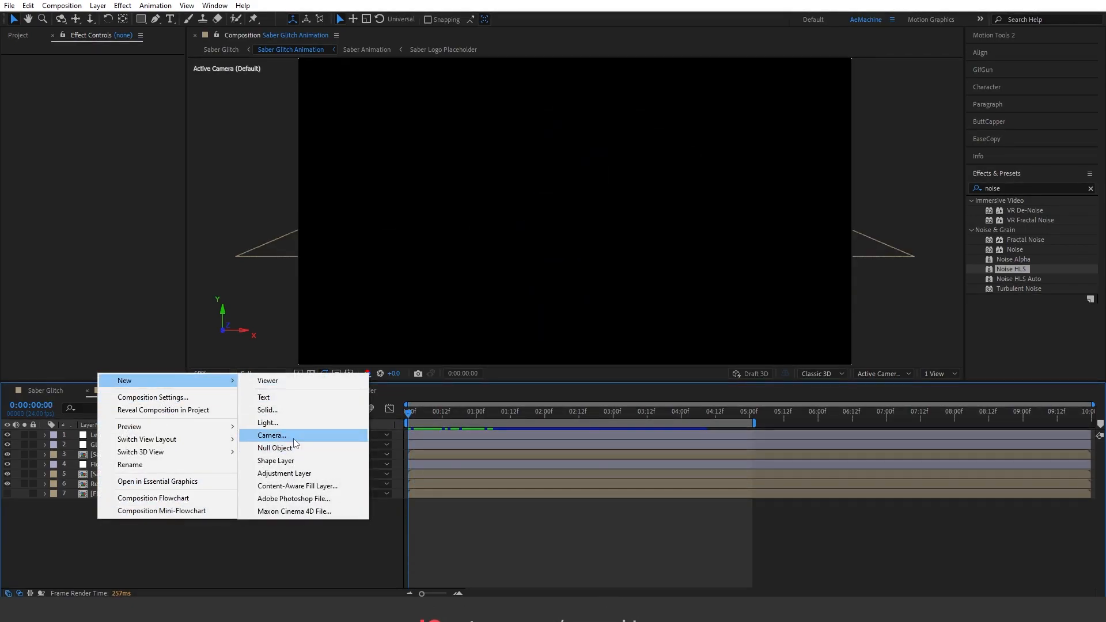
click(271, 435)
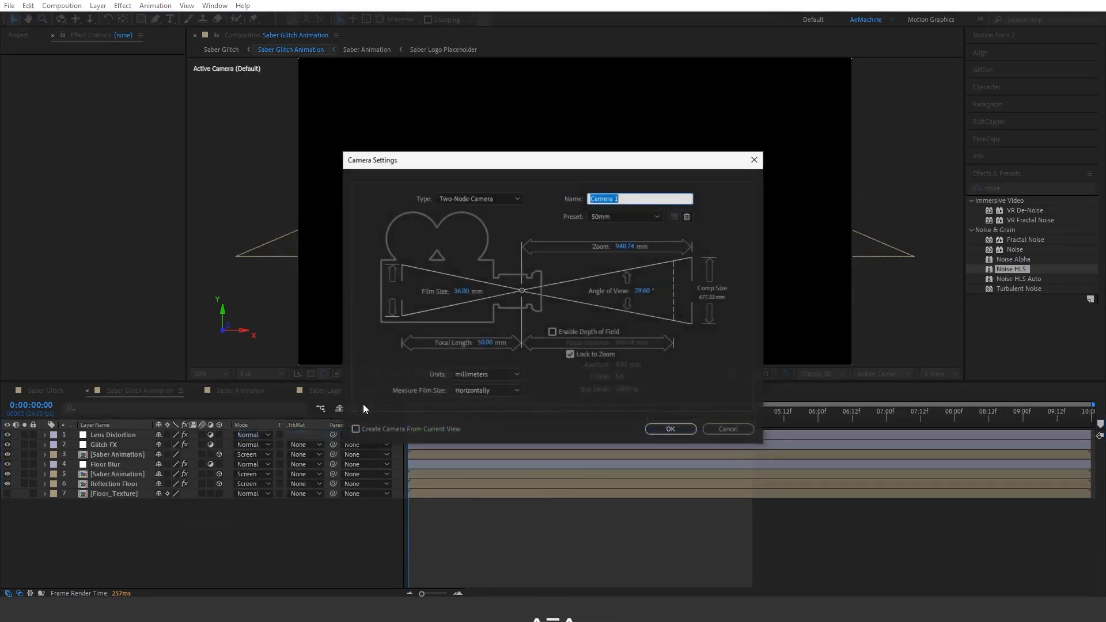
click(485, 200)
click(399, 213)
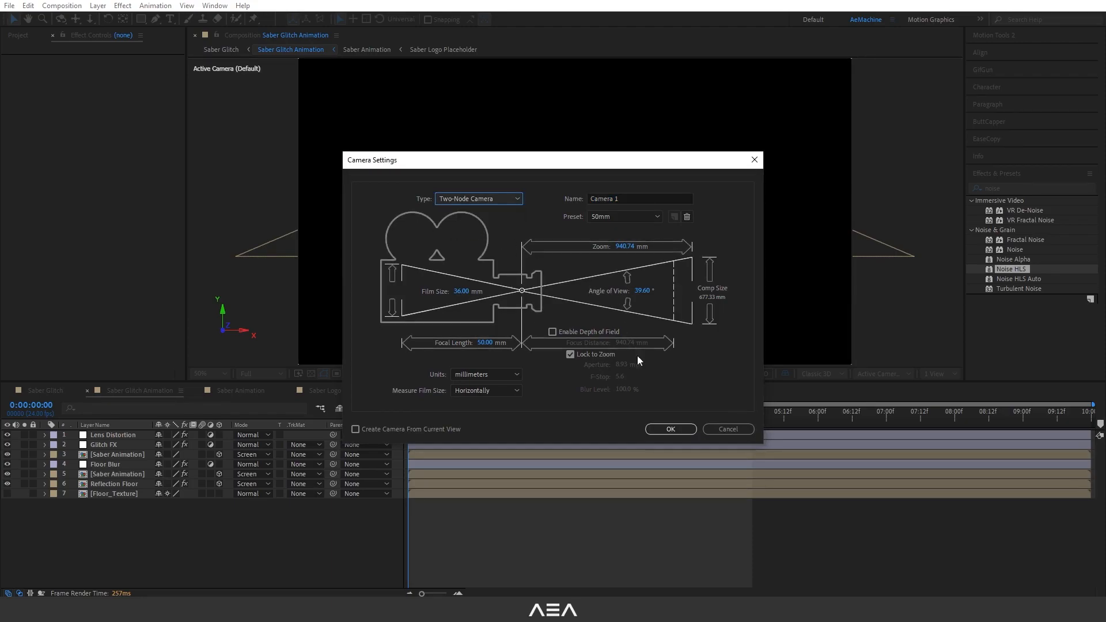
click(670, 429)
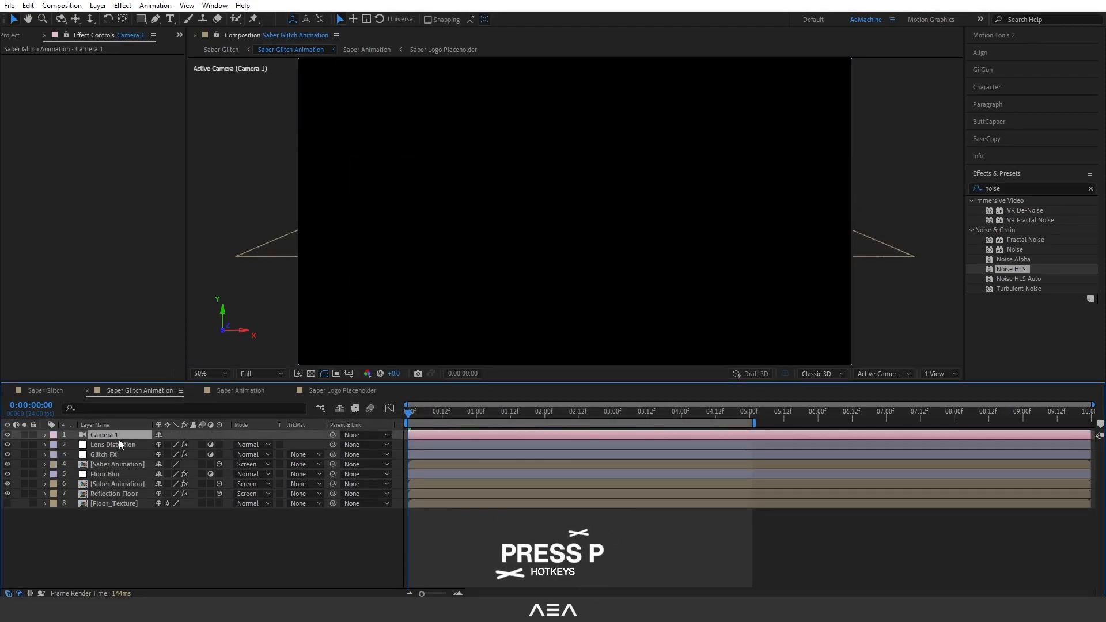
Keyframe the camera's Position at 5 seconds, then pull its Z position back at frame 0 for a push-in.
key(p)
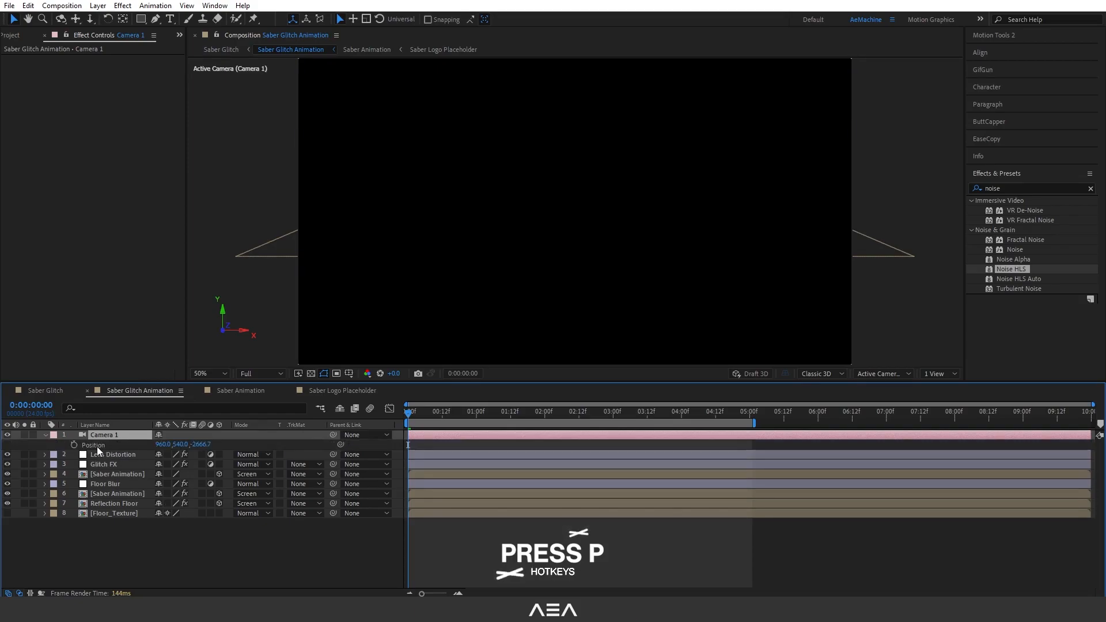
drag(413, 411, 745, 444)
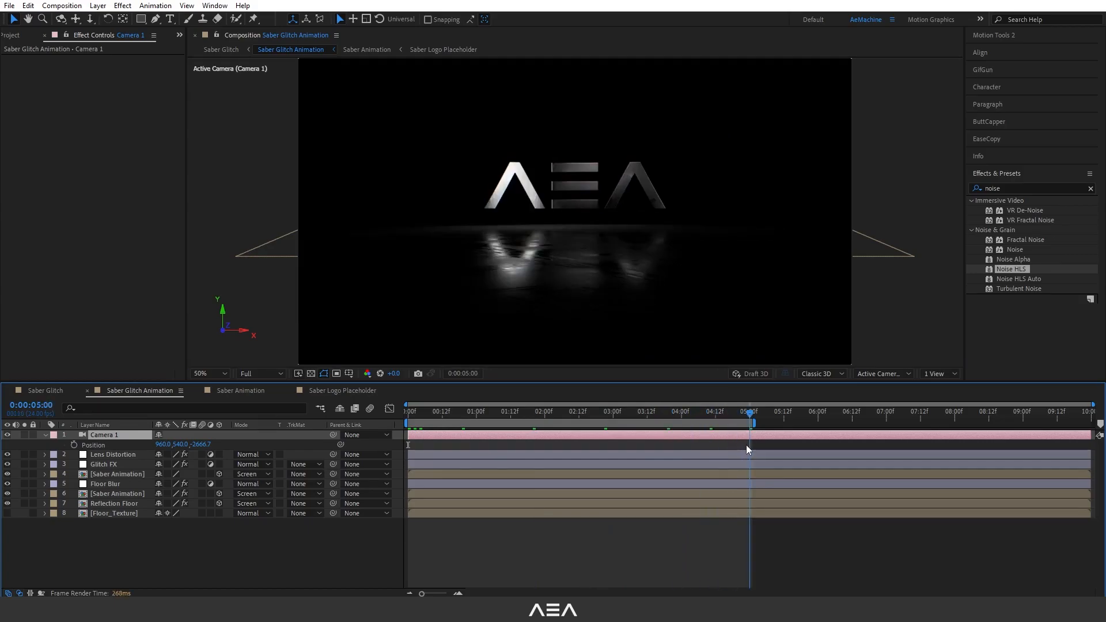
click(75, 445)
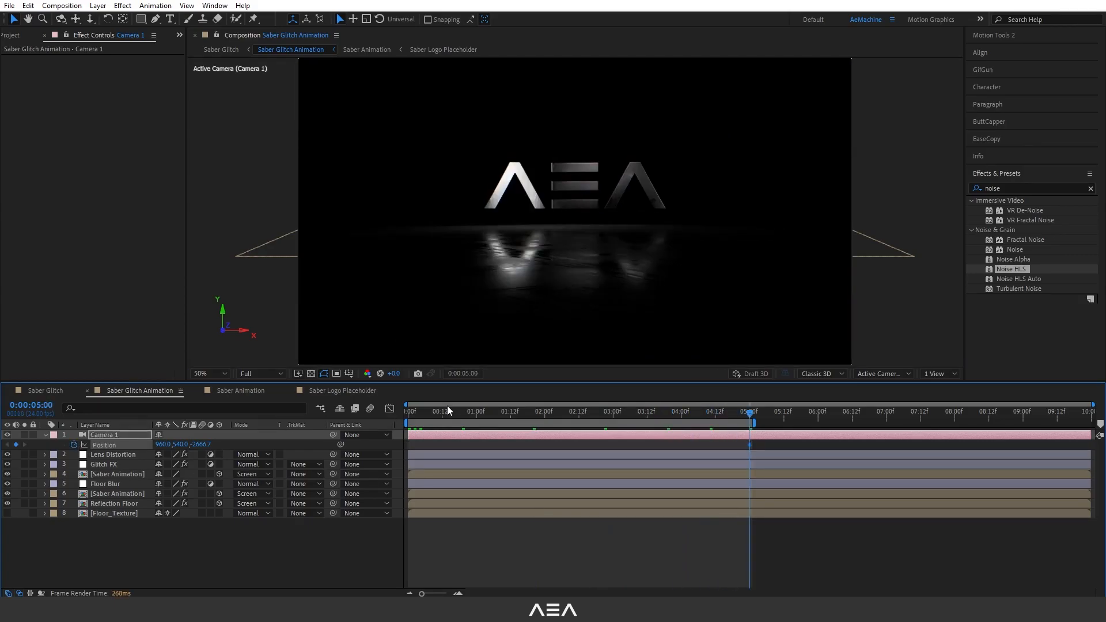
drag(423, 413, 416, 414)
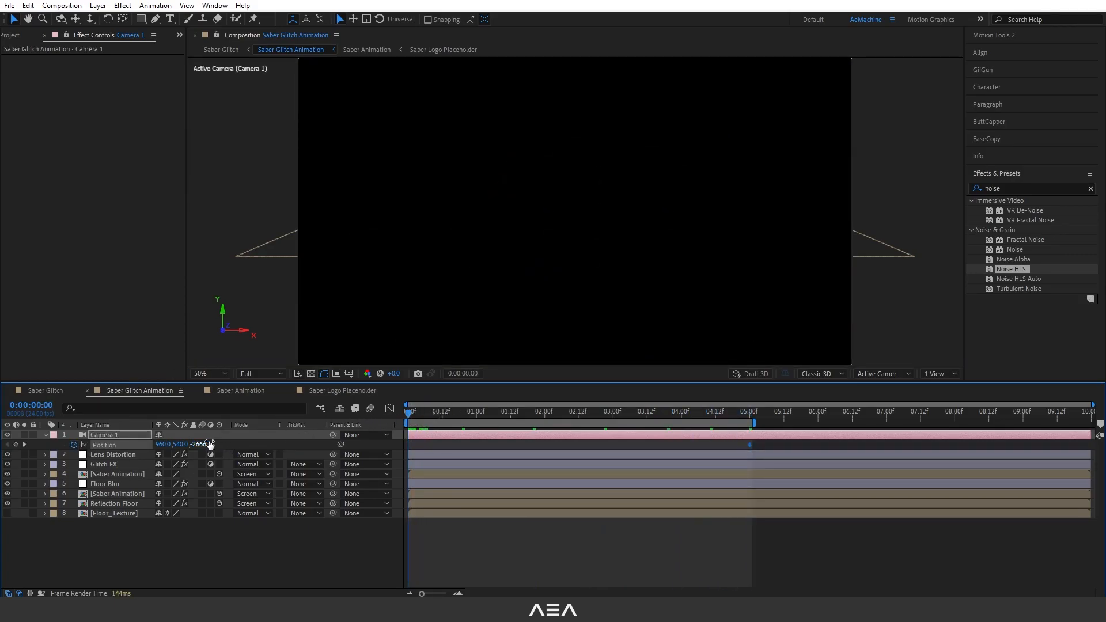
drag(211, 444, 17, 446)
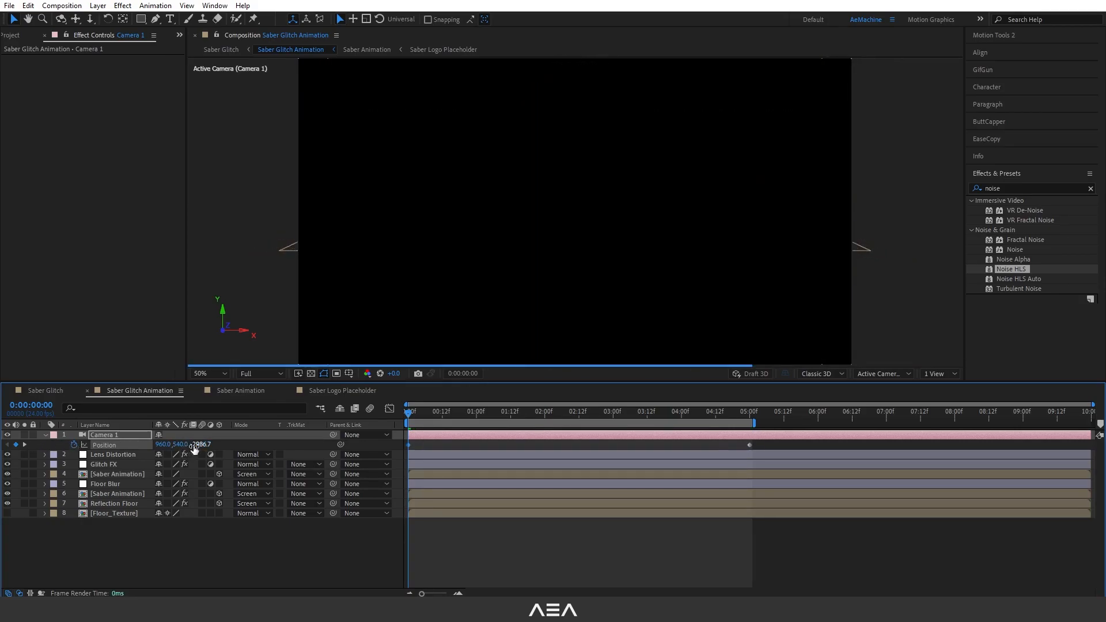
drag(191, 449, 107, 450)
Set the preview resolution to Half and play the camera move.
drag(441, 420, 513, 421)
click(262, 374)
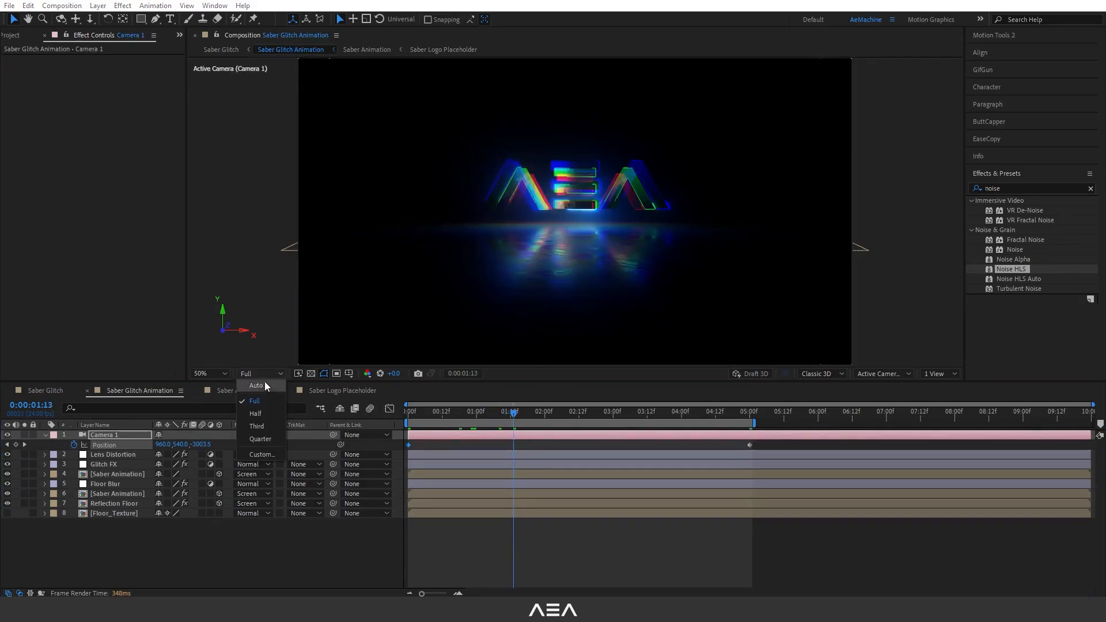
click(255, 413)
key(space)
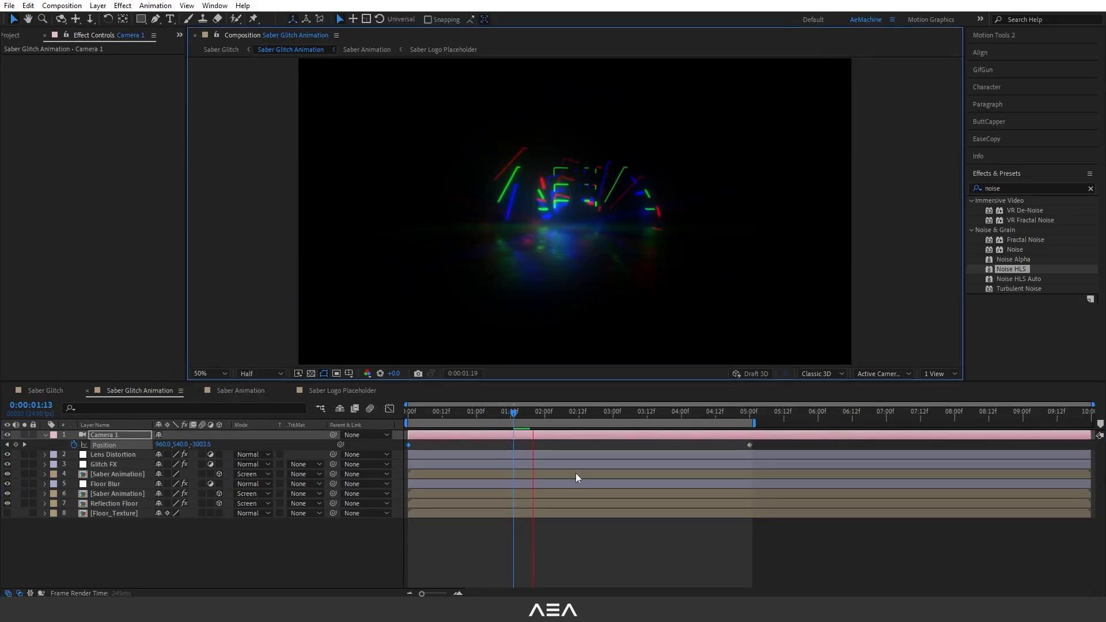